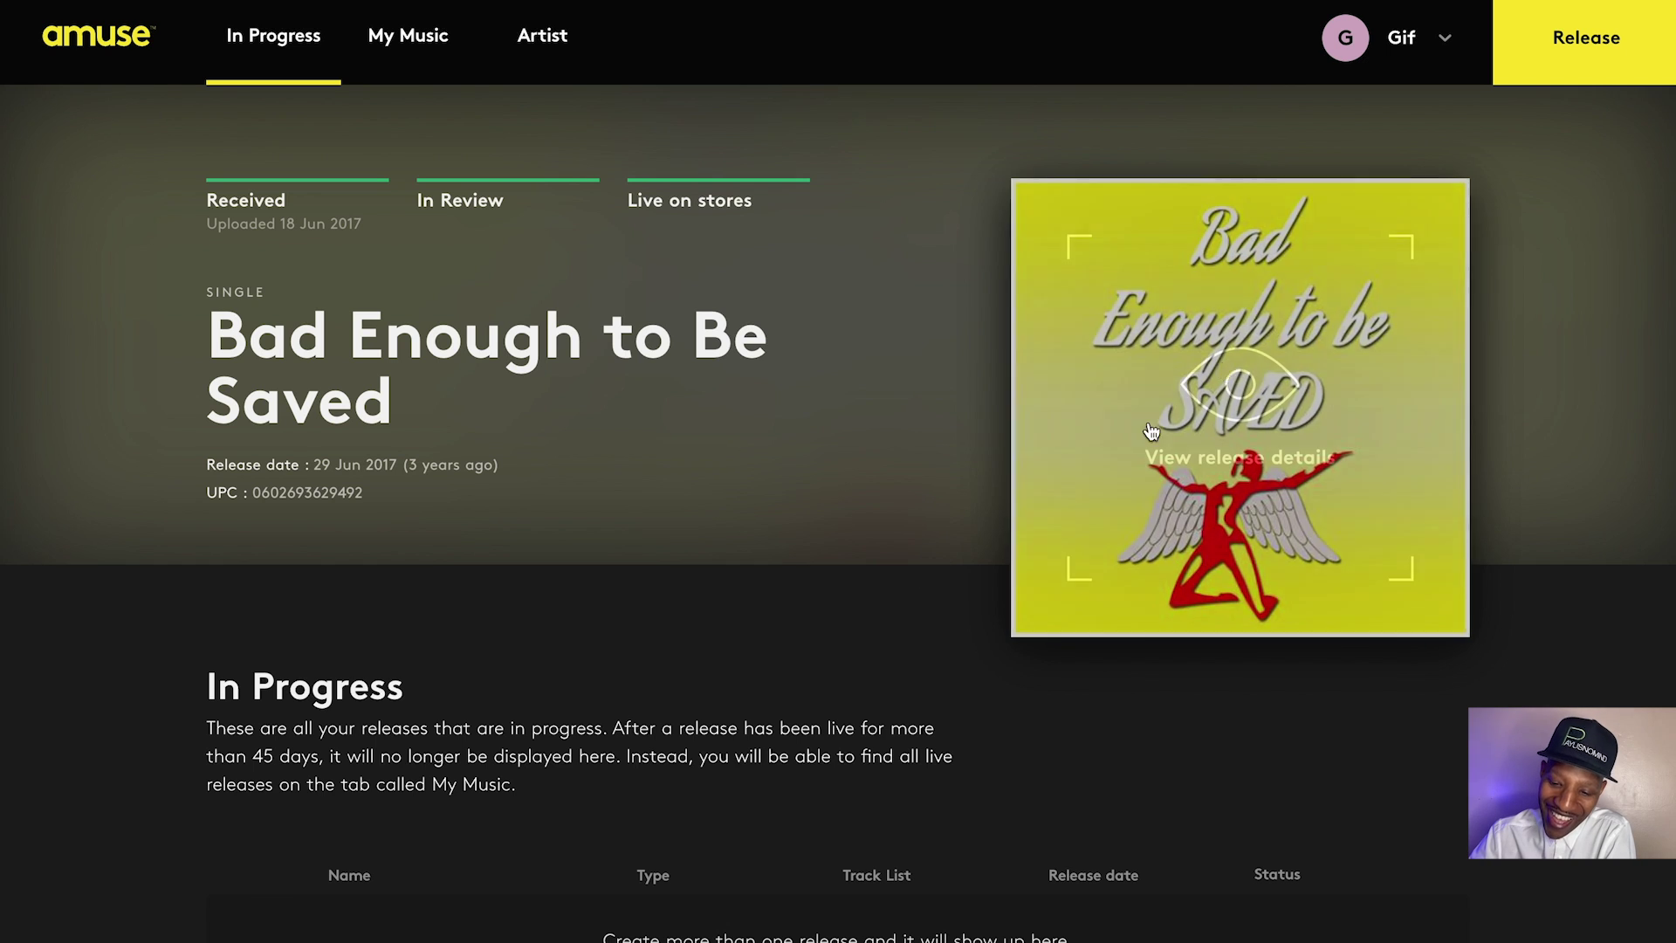
Start a new release titled 'No Born ID' with the label Payusnomind
left_click(1553, 59)
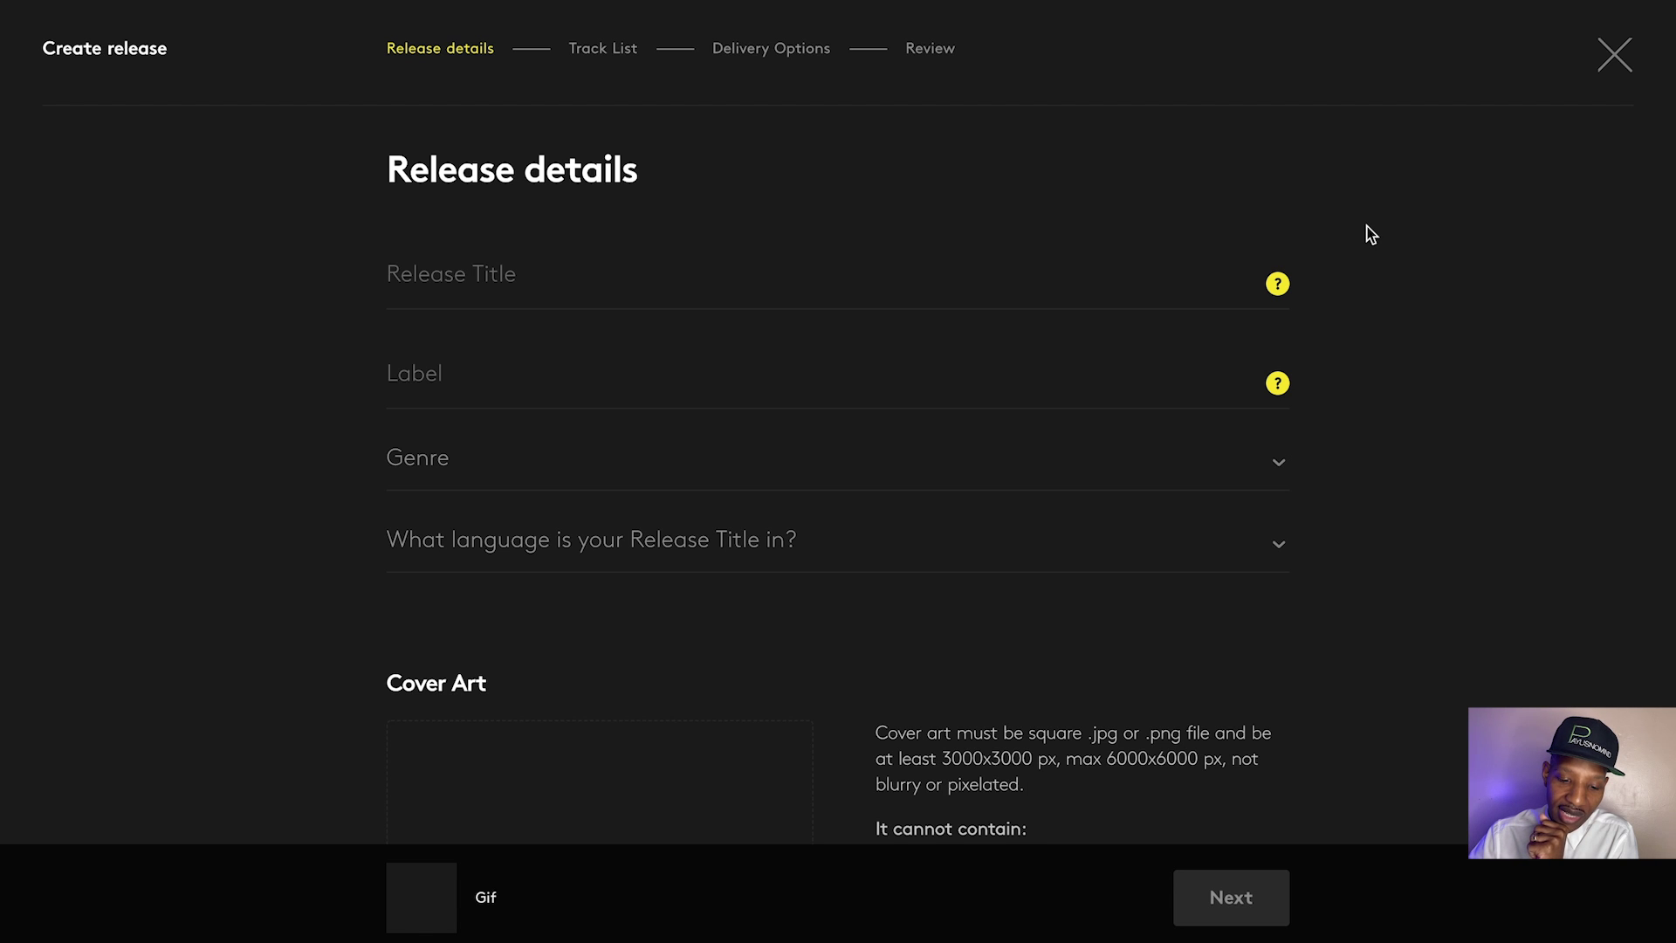
scroll(1376, 262, "down", 1)
scroll(1376, 267, "up", 1)
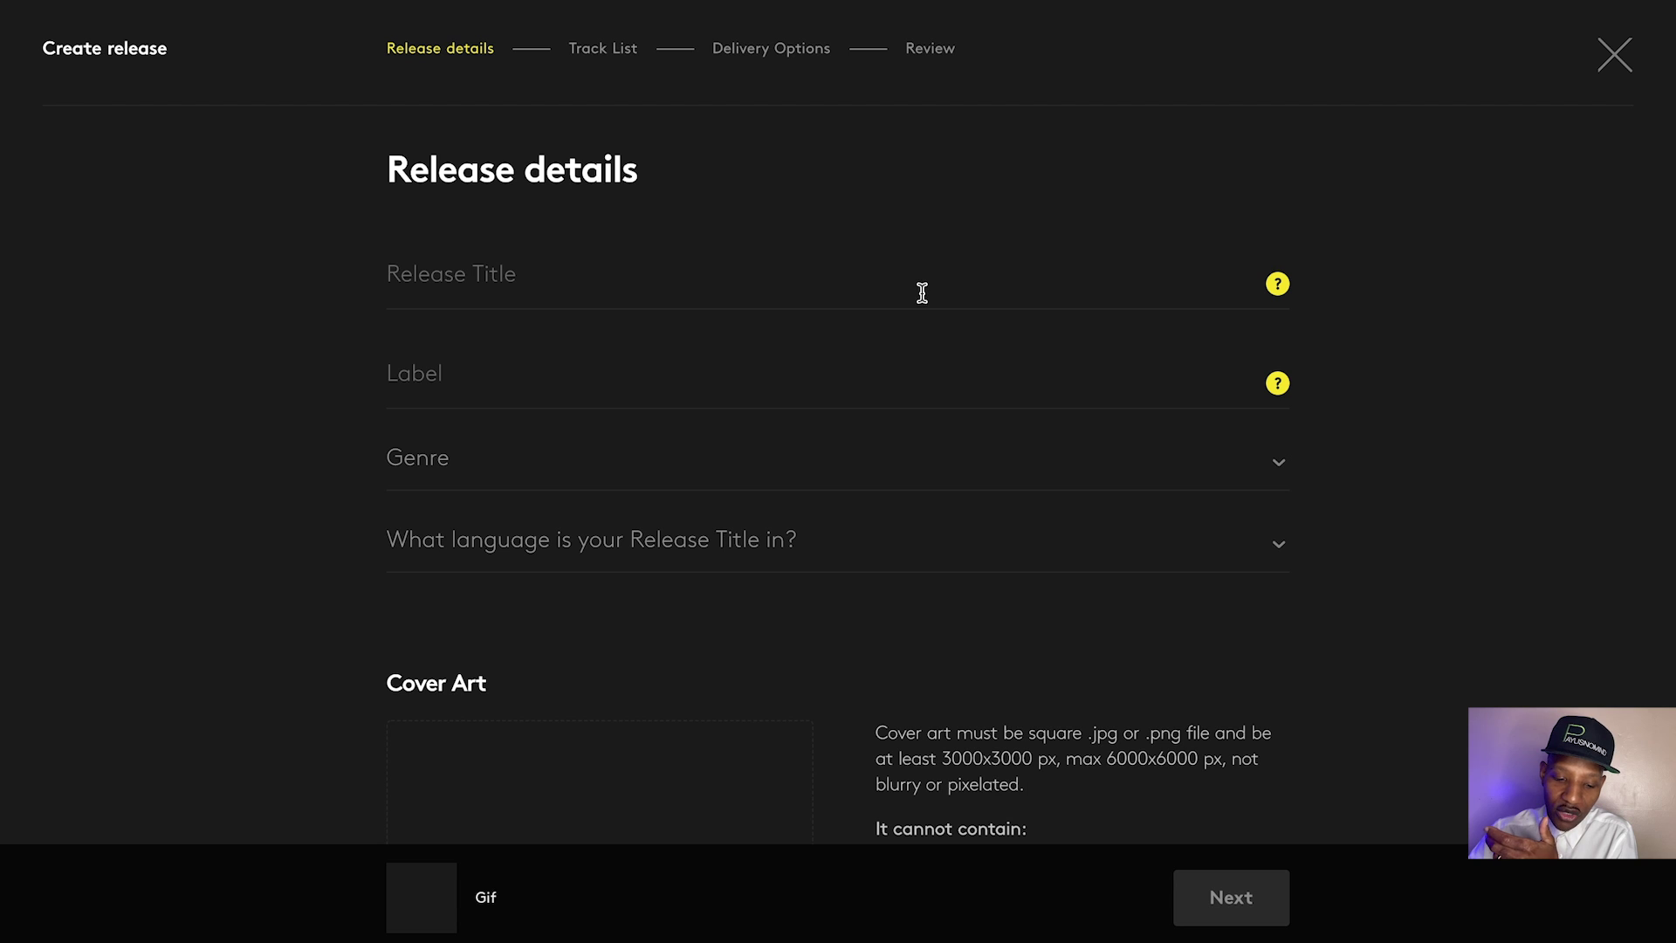
left_click(823, 282)
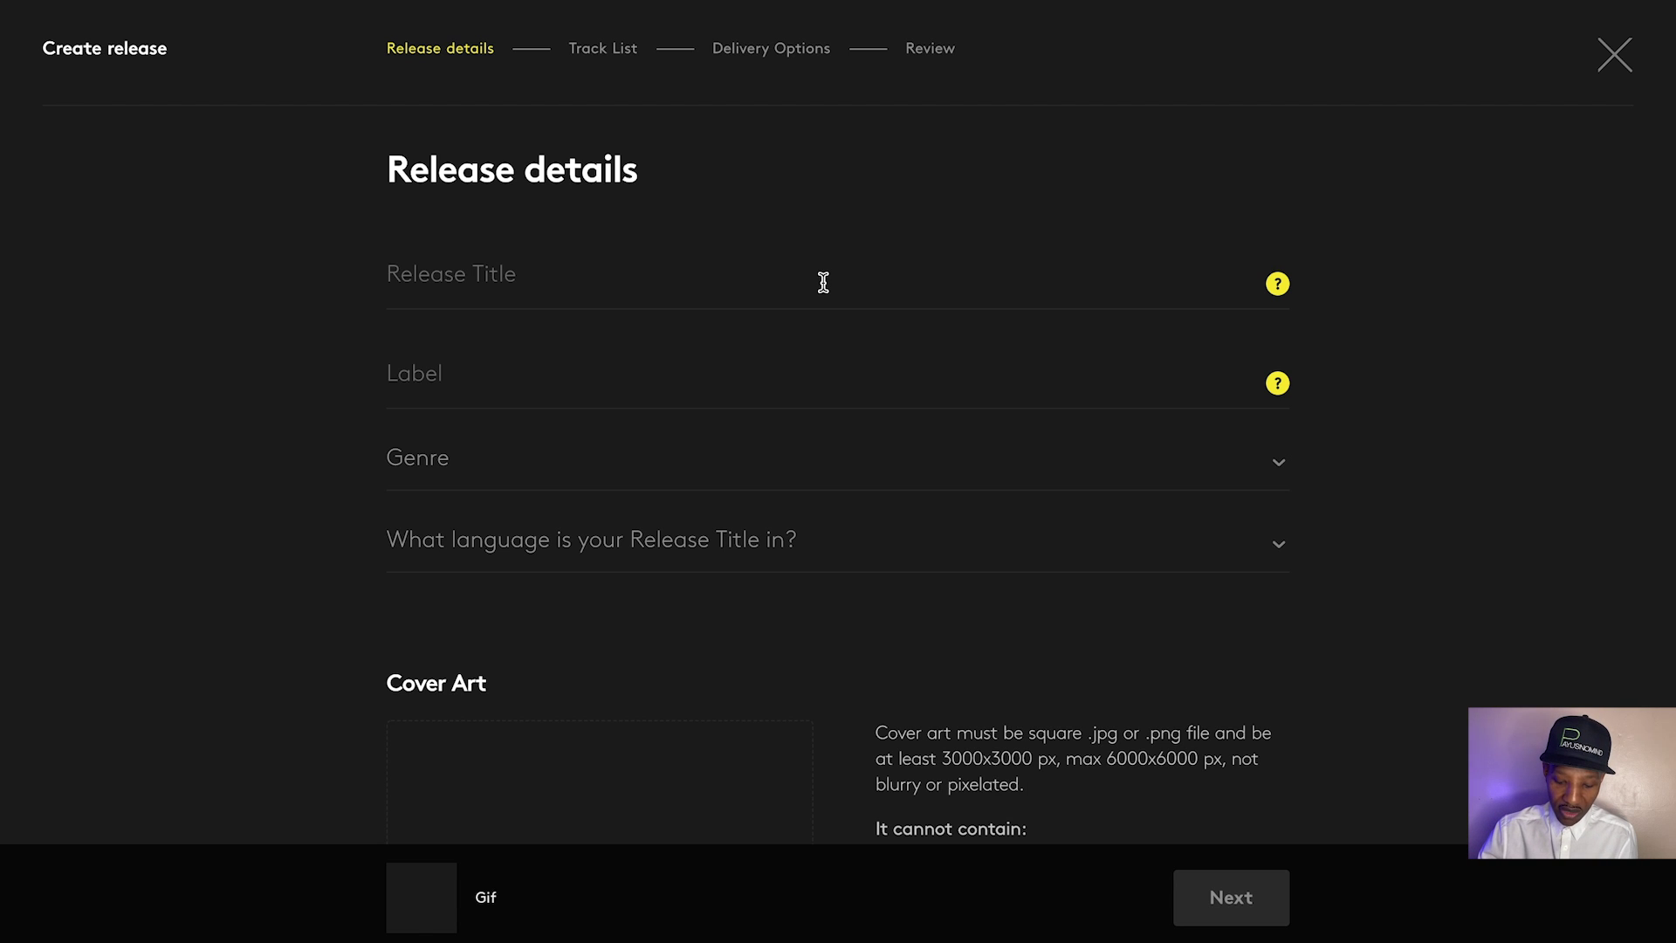
type("No ")
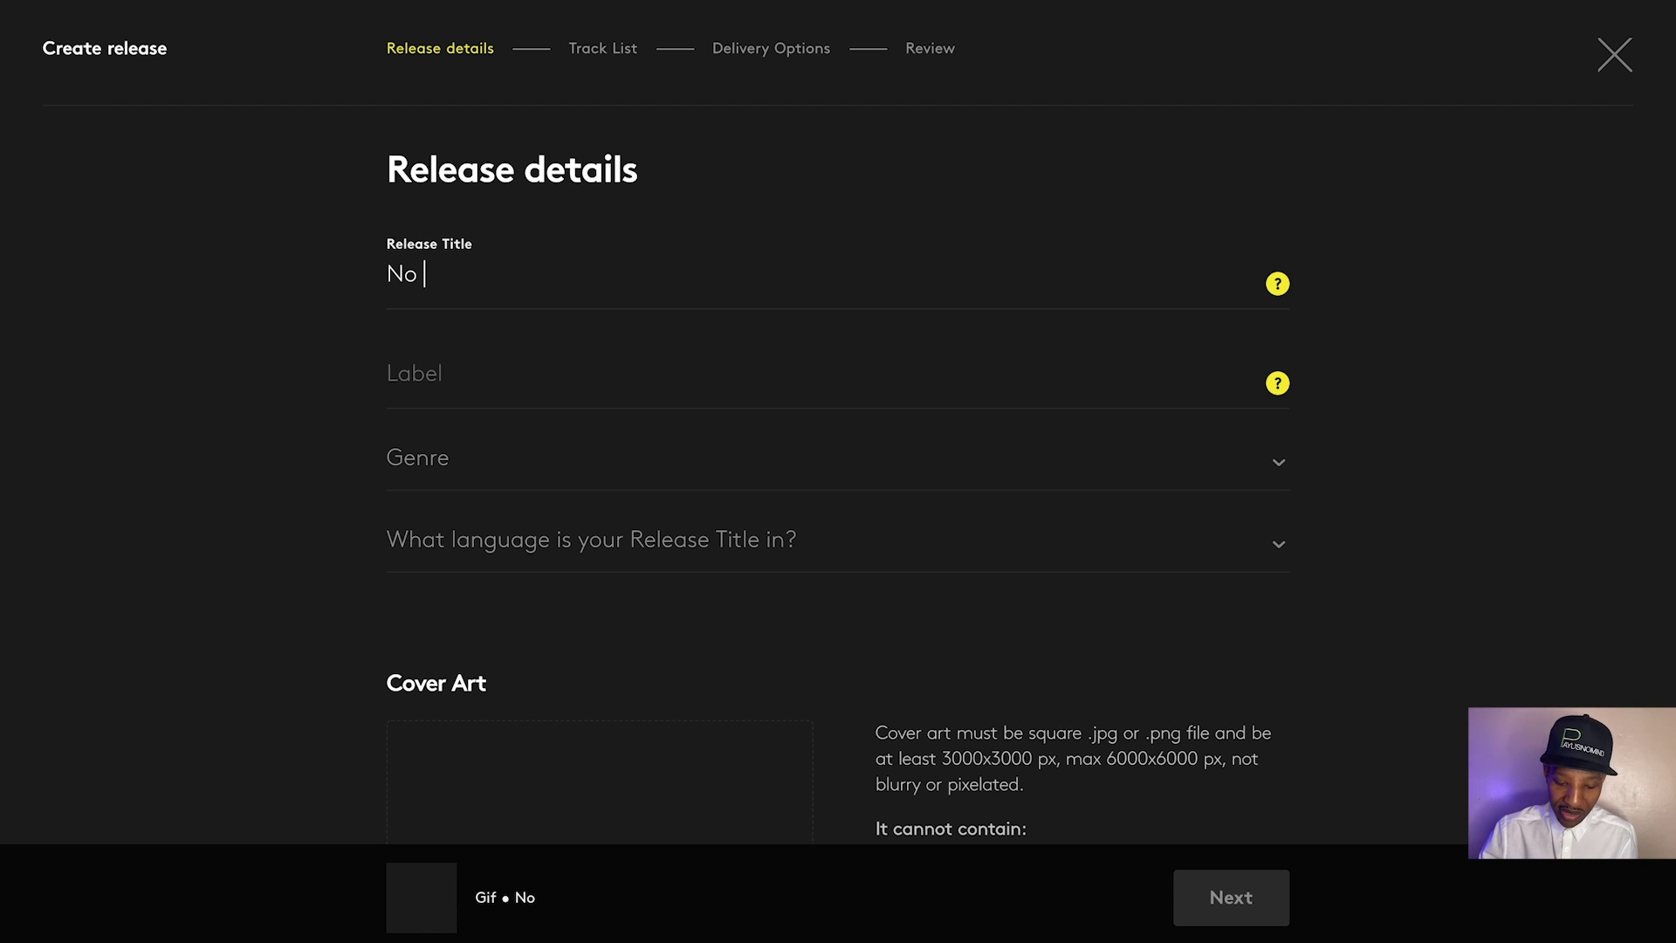
type("Born ID")
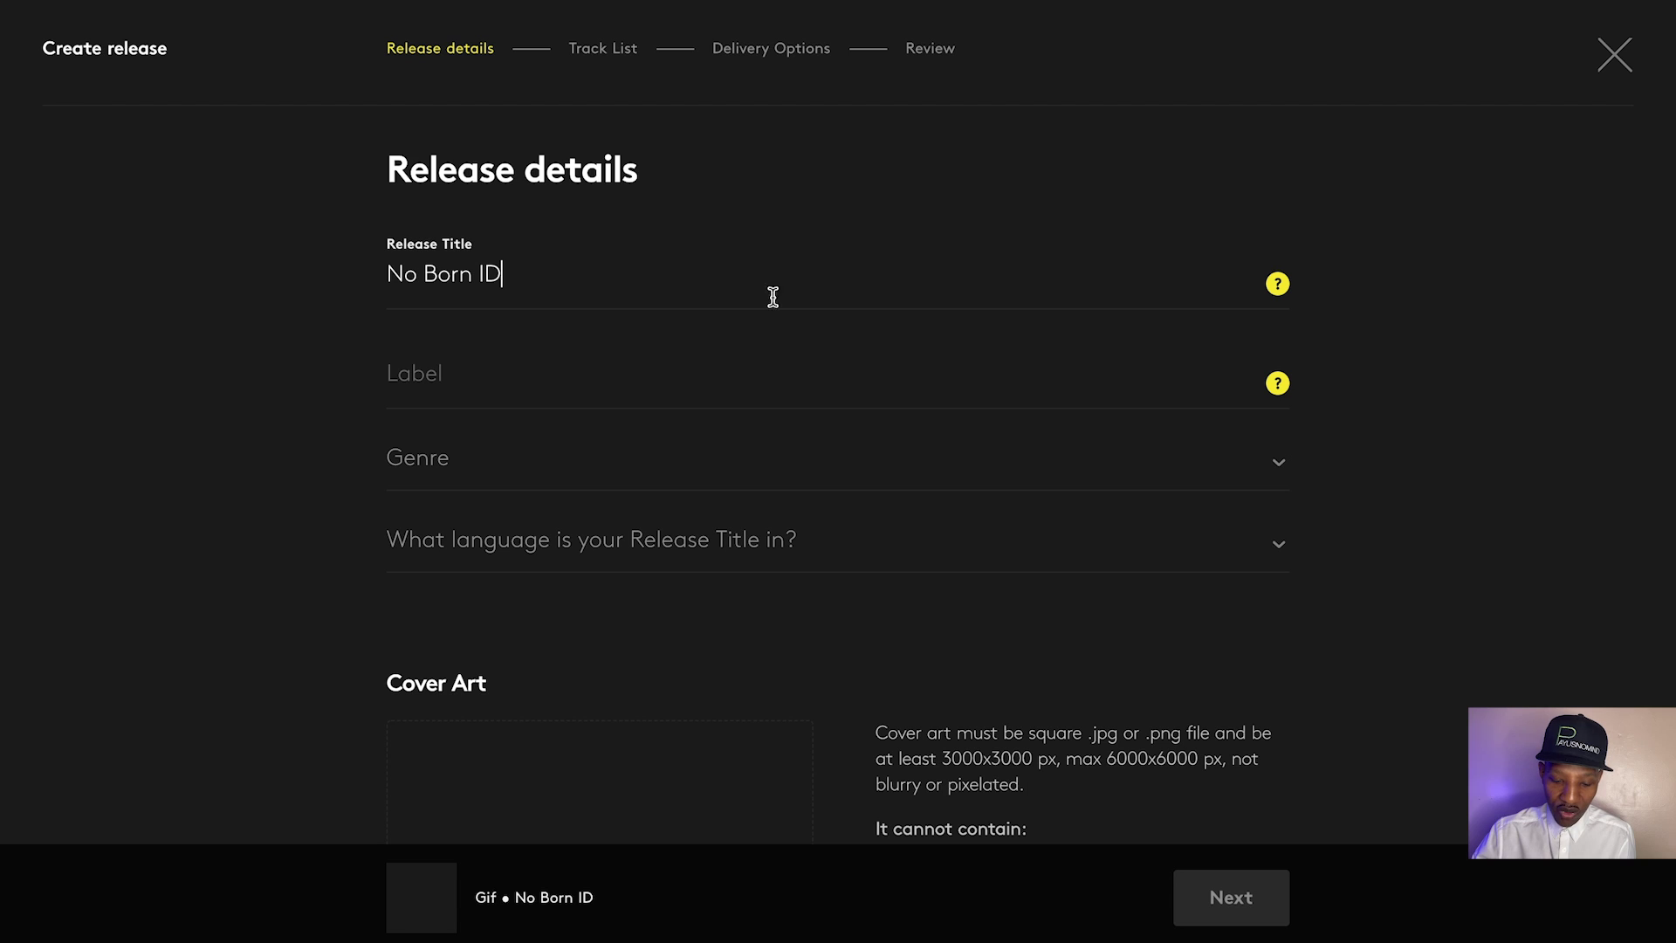
left_click(705, 363)
type("Payusnomind")
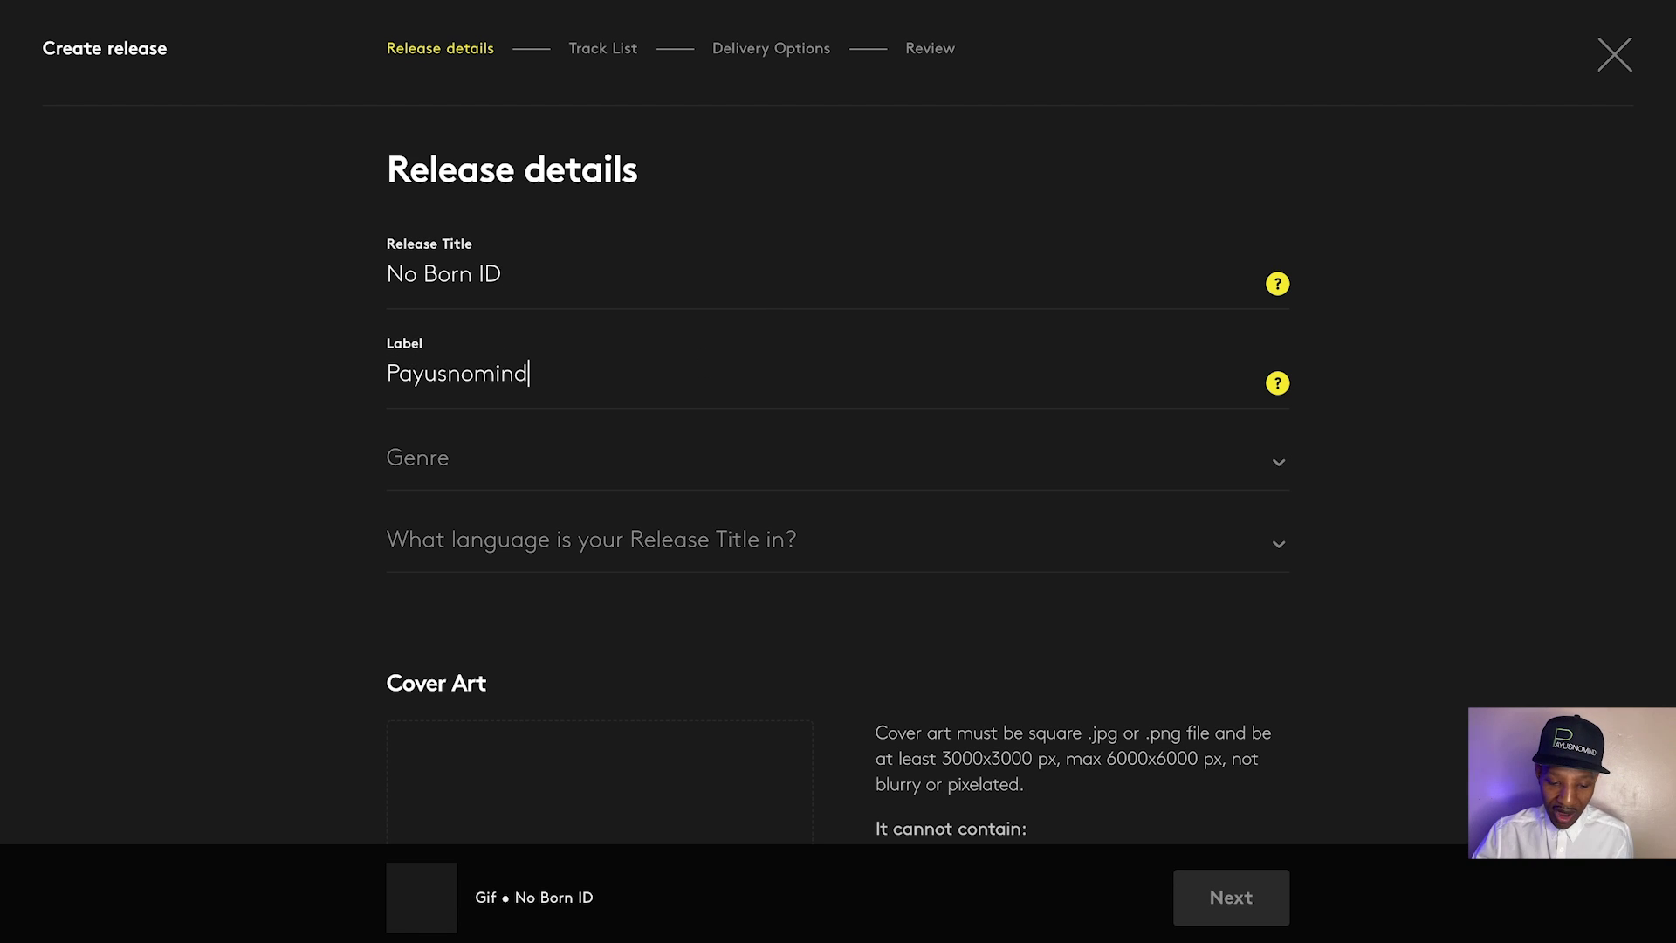
Set the genre to Hip Hop/Rap / Hip-Hop and the title language to English
left_click(658, 464)
left_click(658, 470)
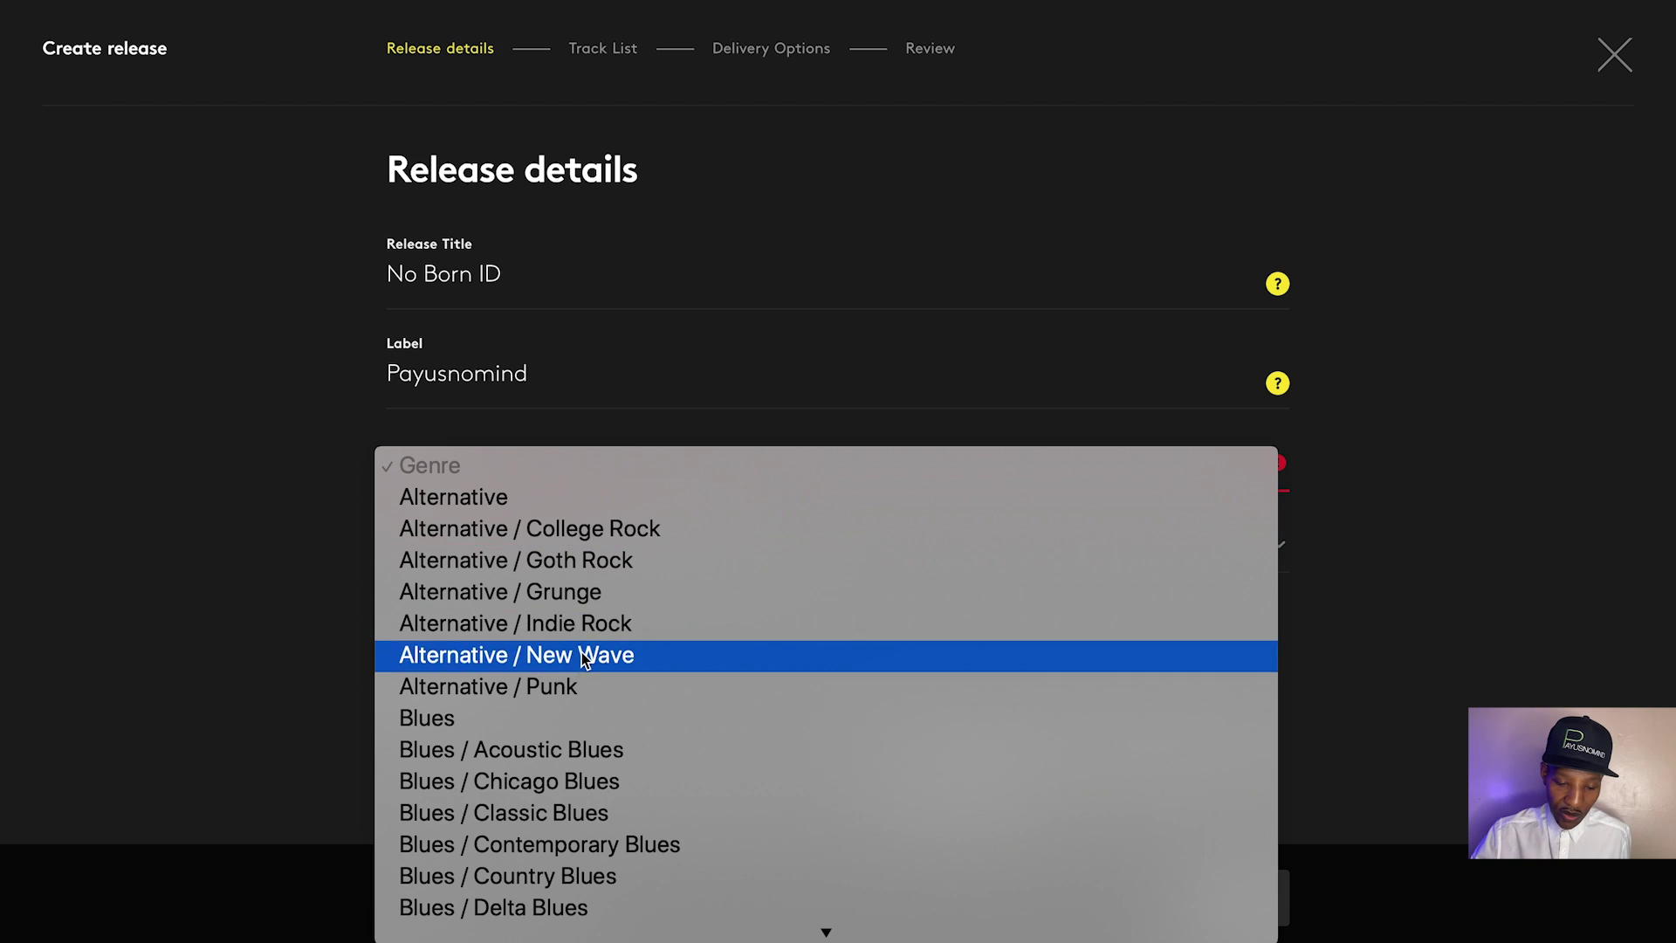
scroll(585, 653, "down", 5)
scroll(617, 591, "down", 5)
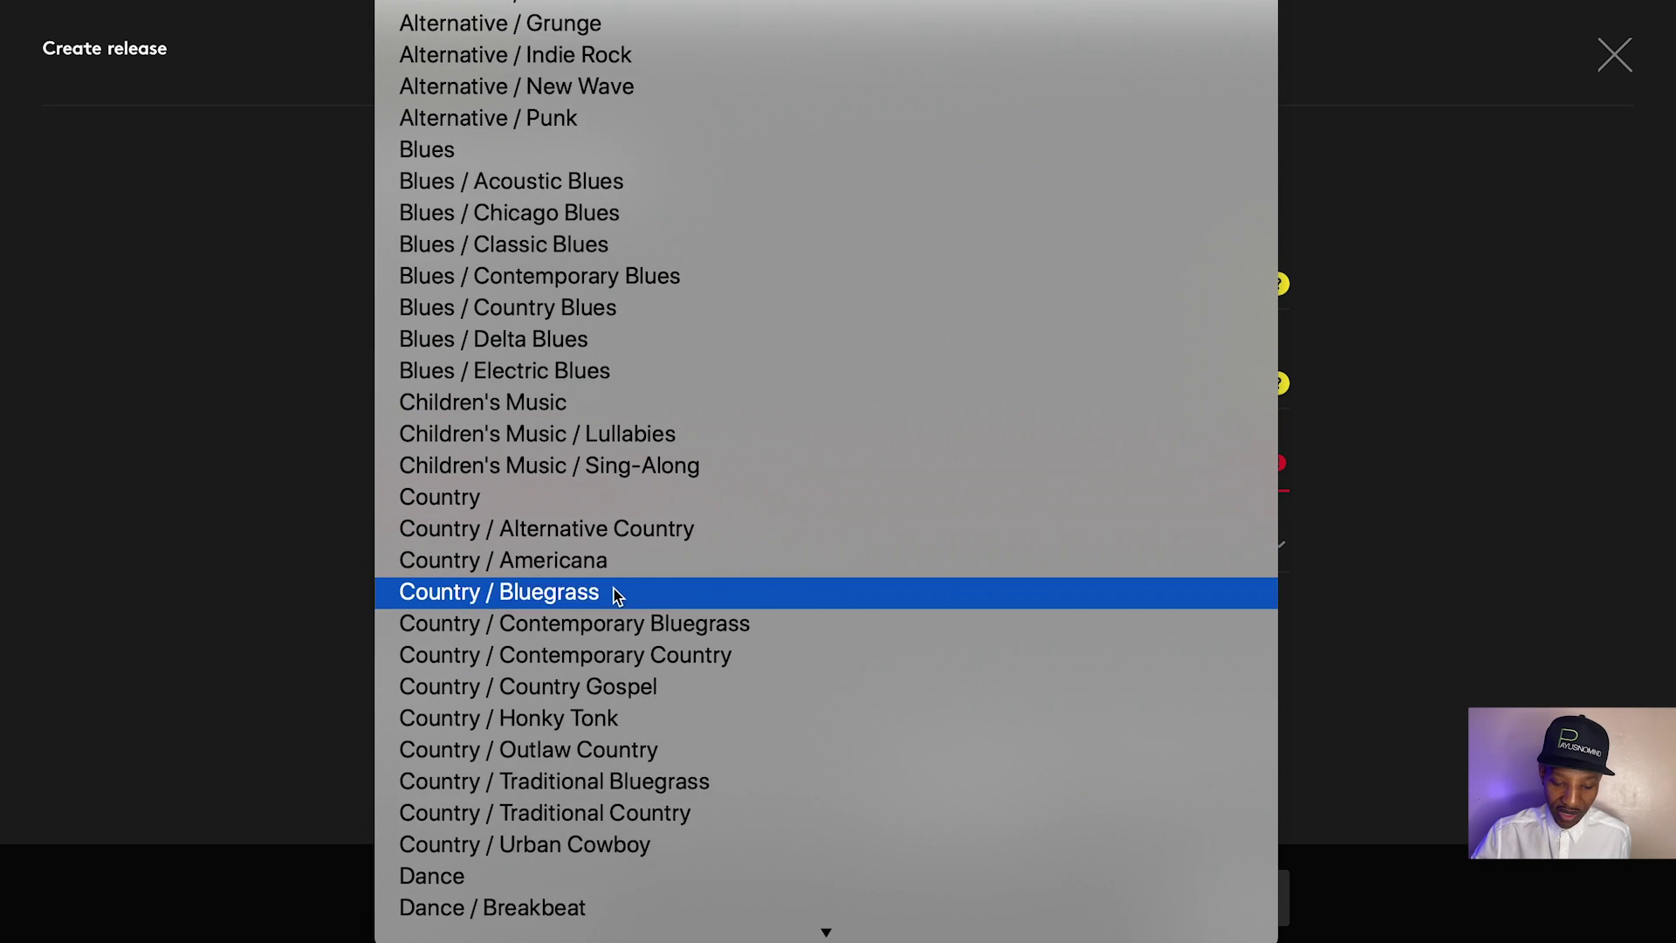
scroll(615, 691, "down", 4)
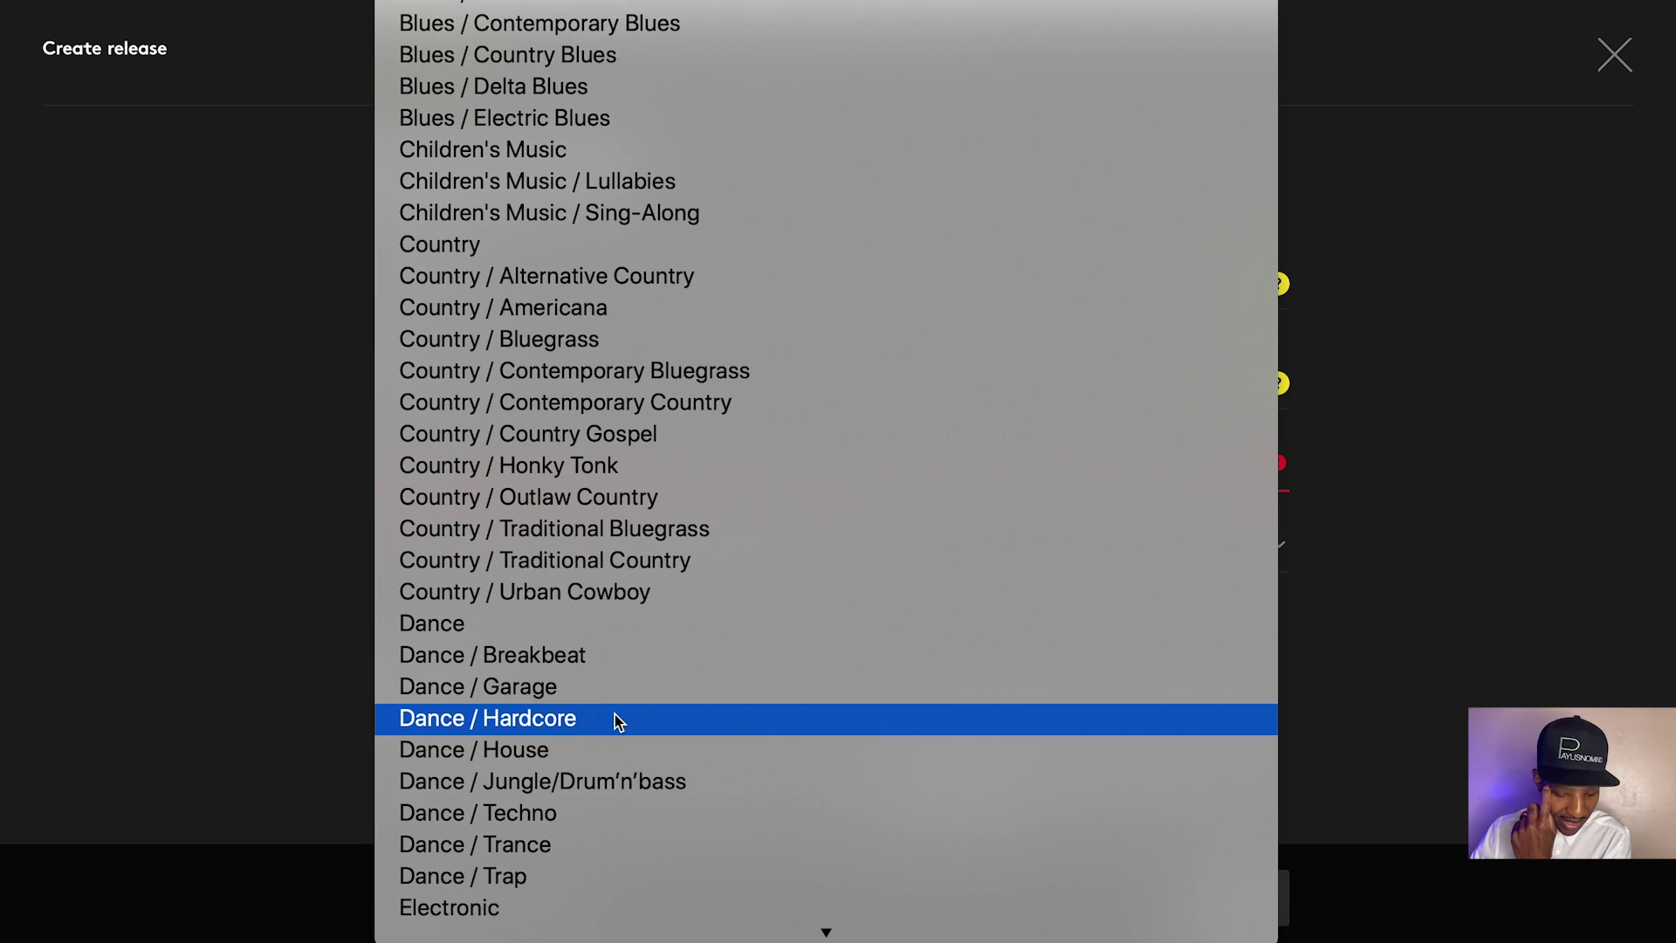
scroll(614, 714, "down", 8)
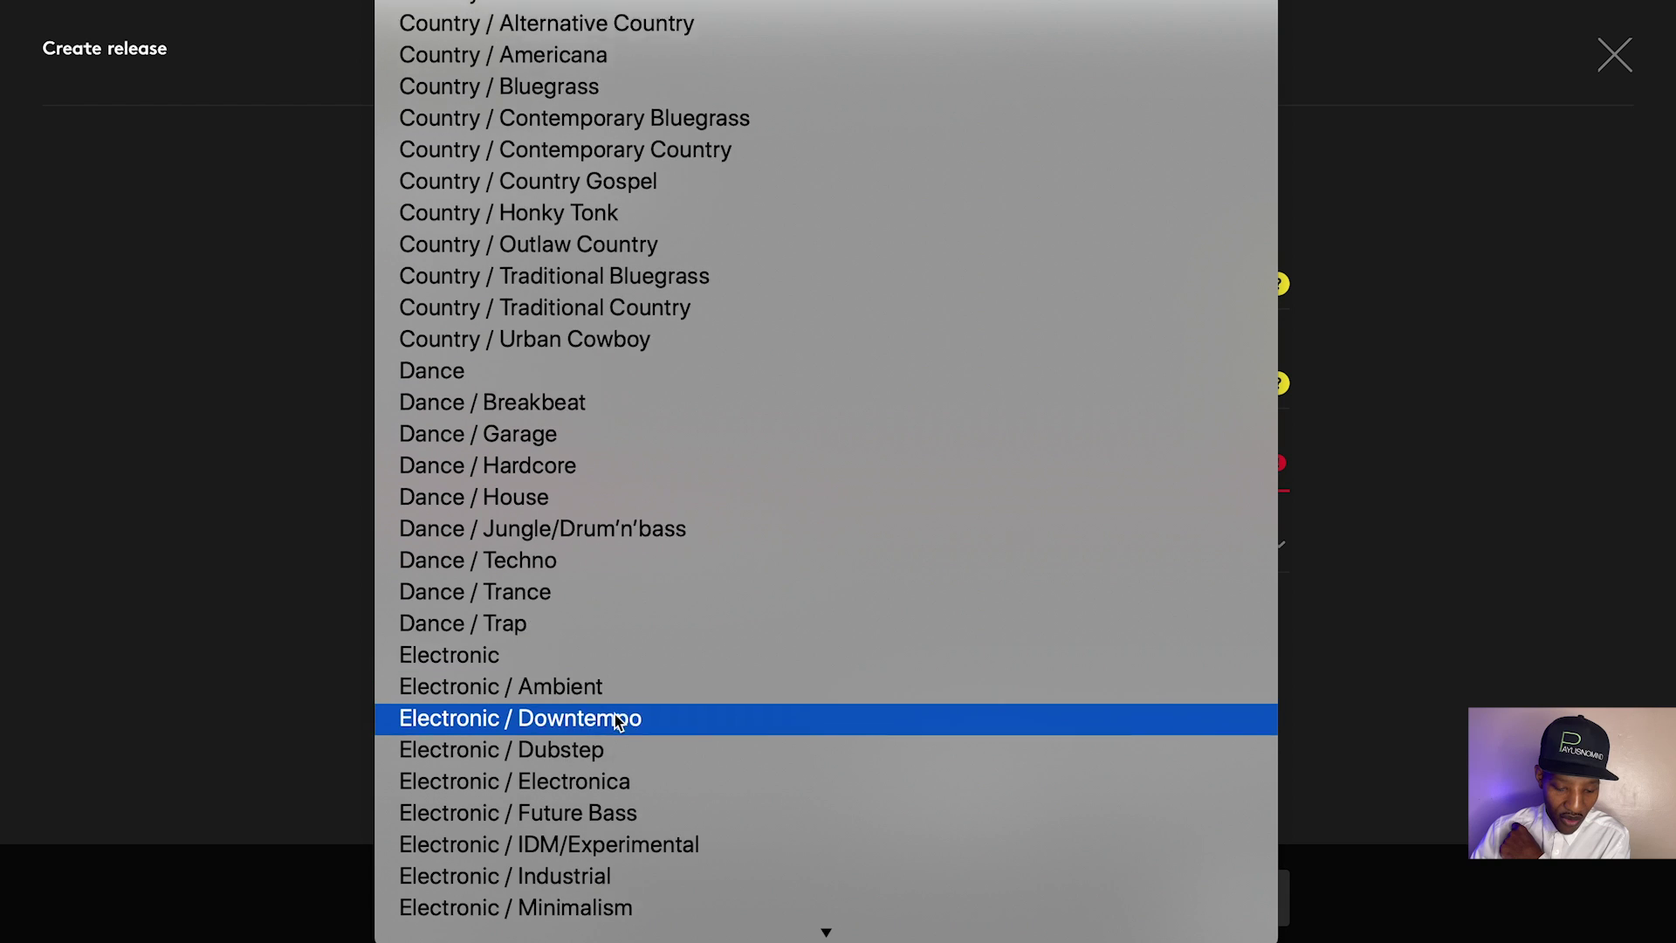
scroll(615, 785, "down", 2)
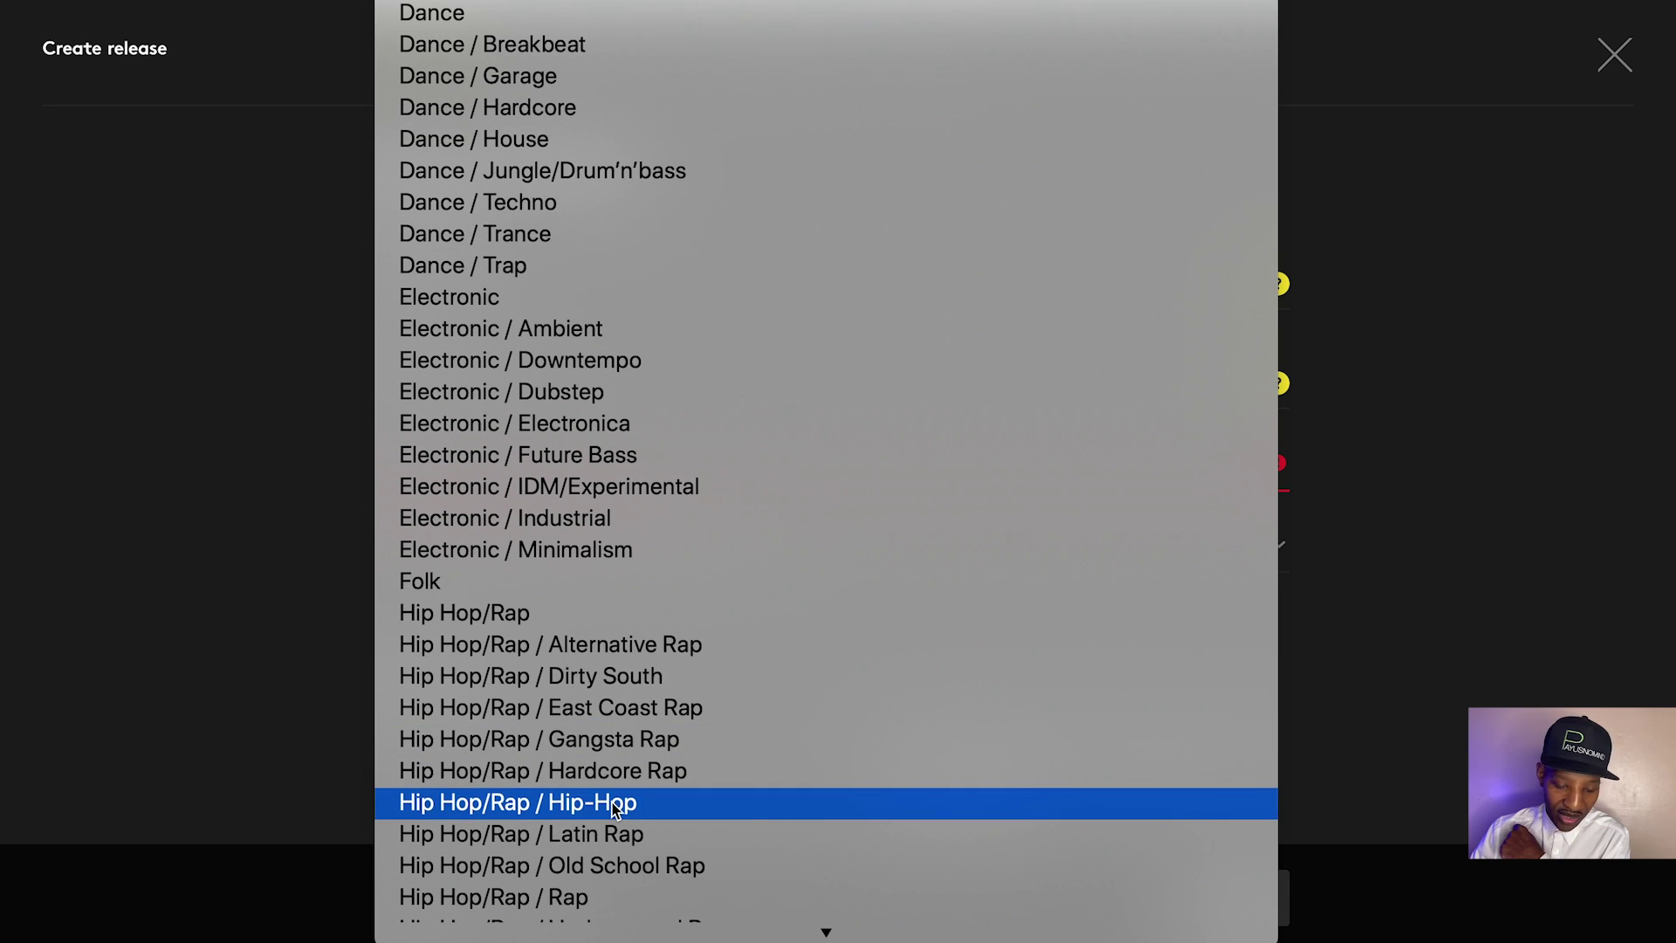
left_click(615, 796)
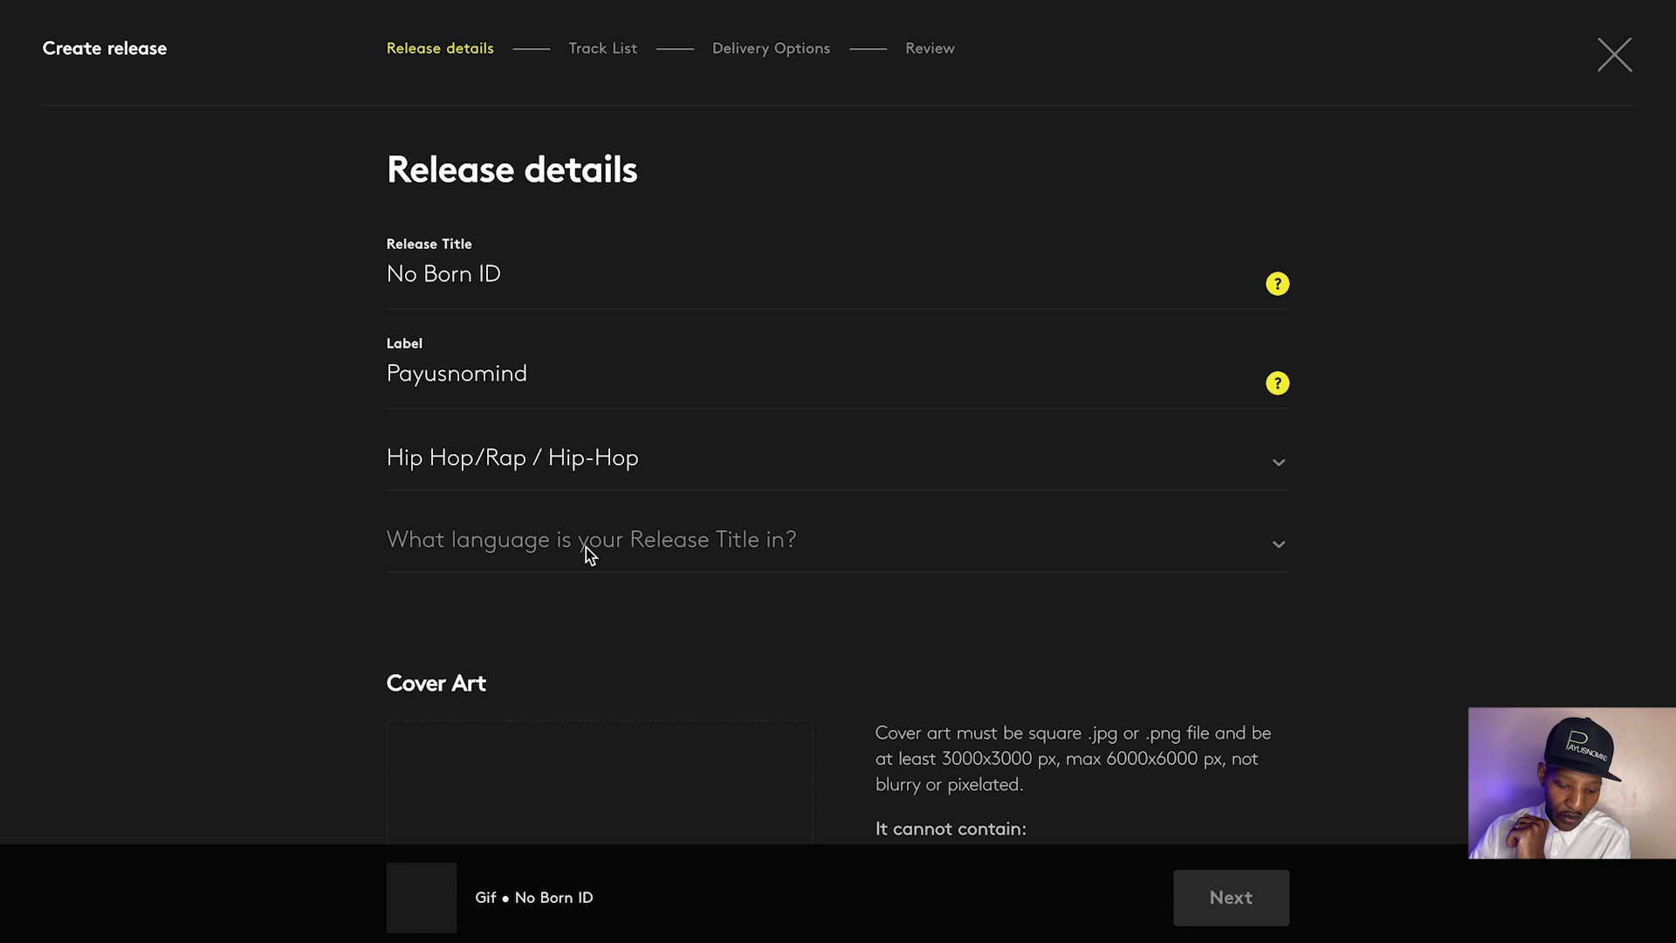
left_click(585, 547)
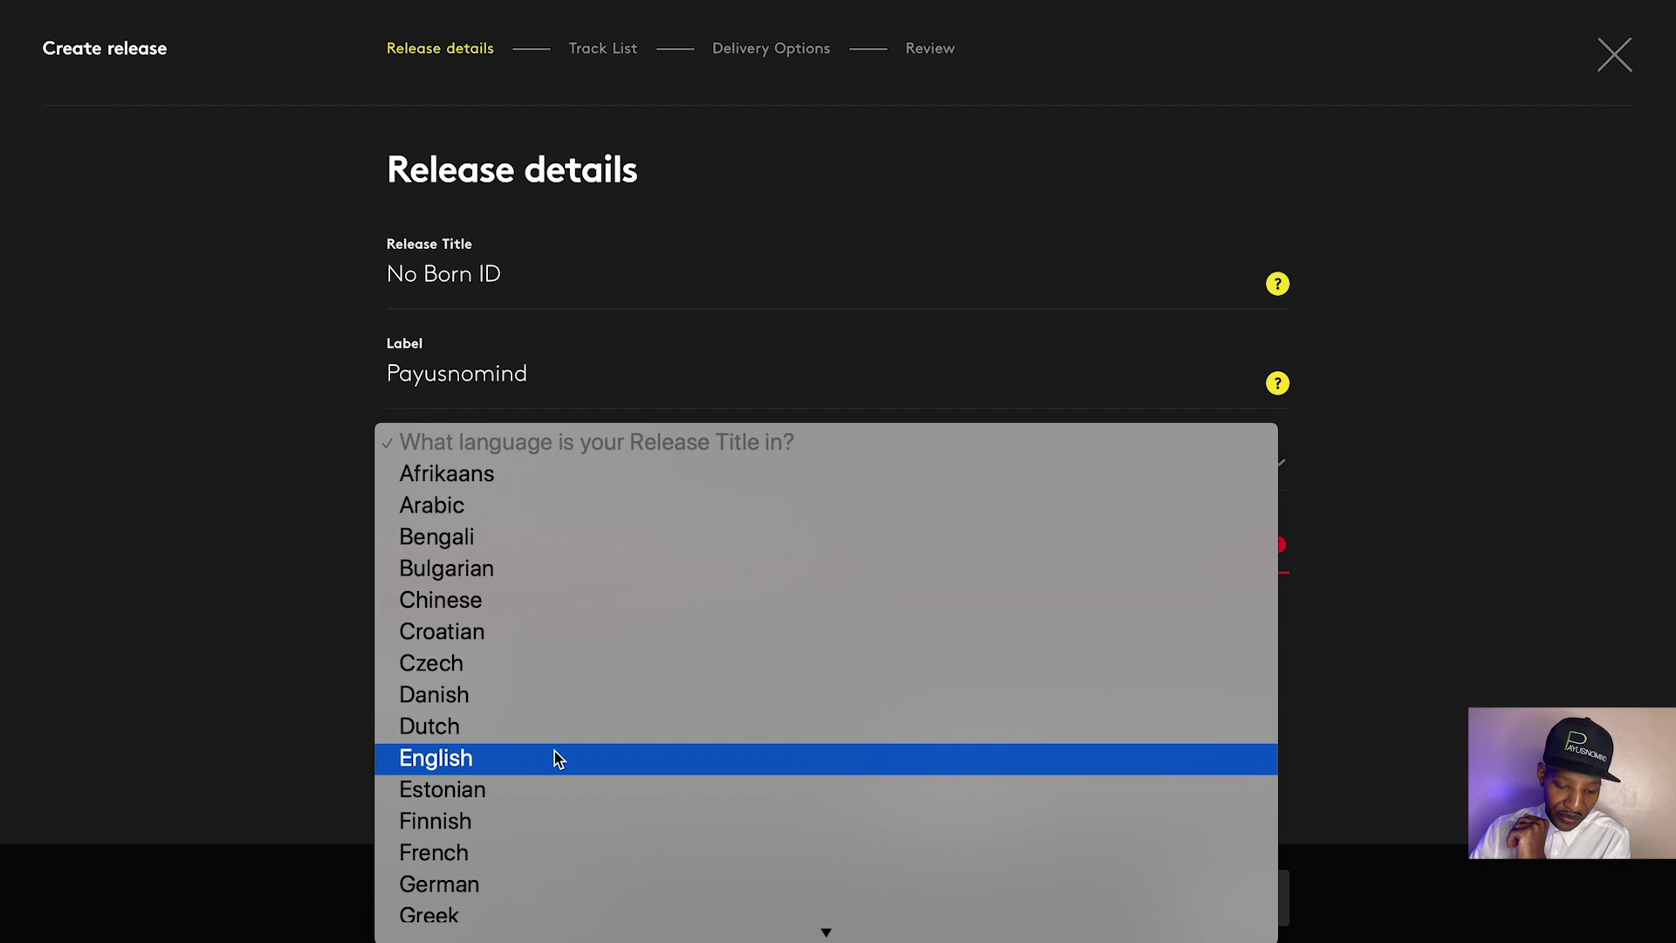
left_click(554, 753)
scroll(475, 673, "down", 3)
scroll(559, 568, "down", 2)
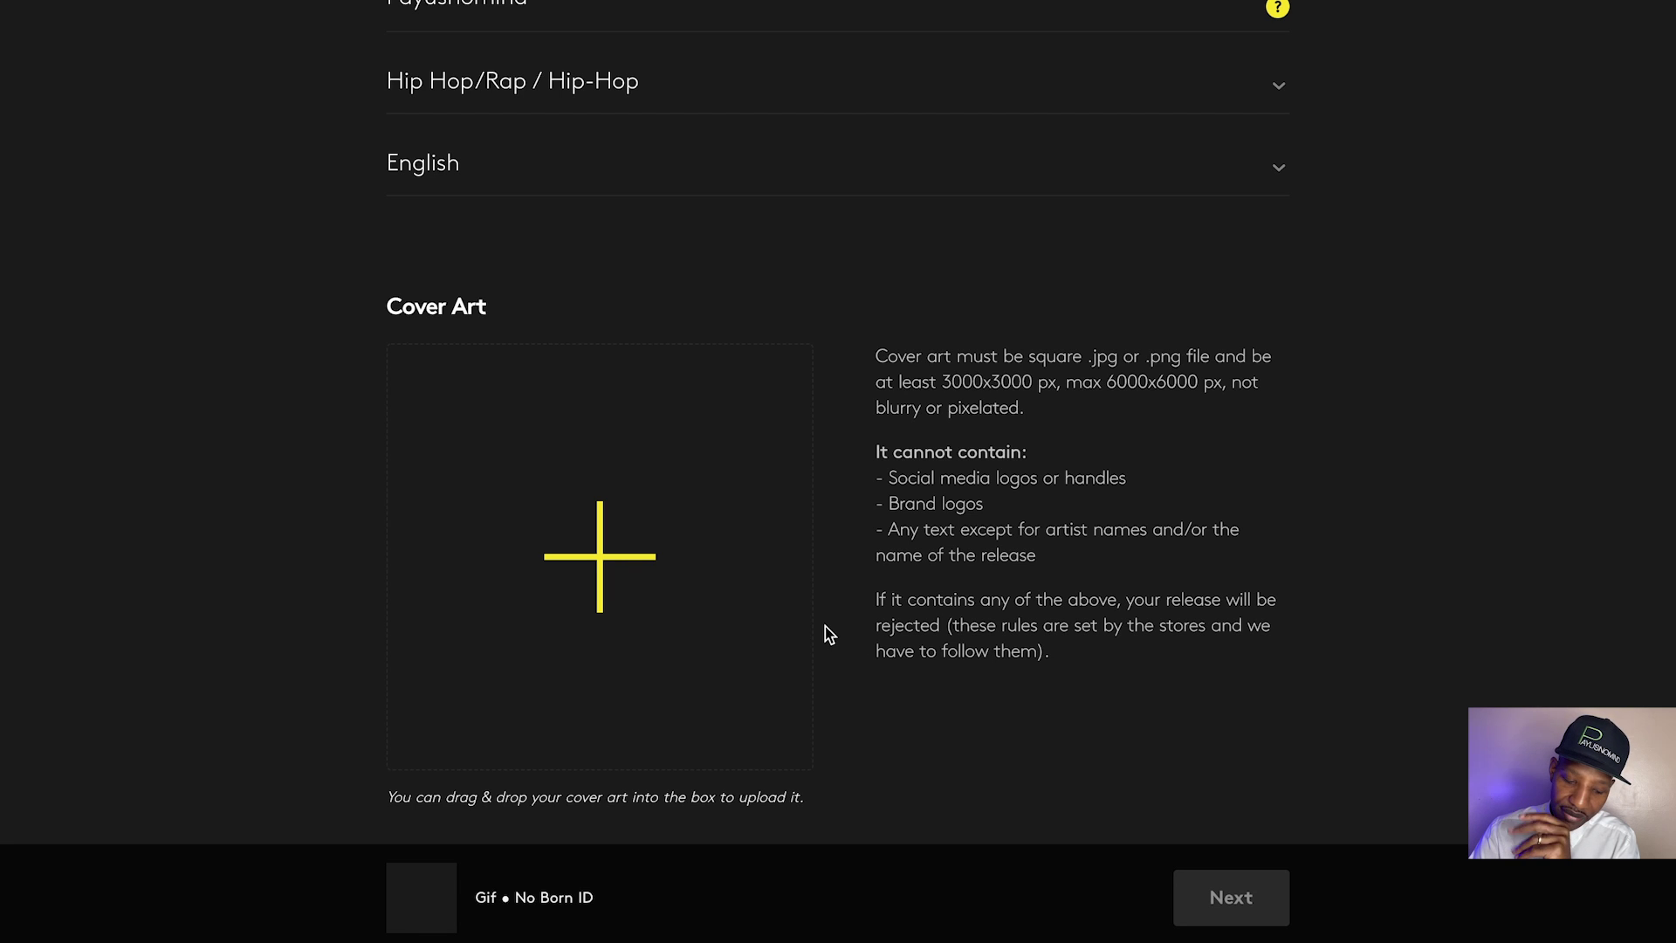
Upload nobornidLRG.jpg from iCloud Drive > covers as the release's cover art
left_click(602, 580)
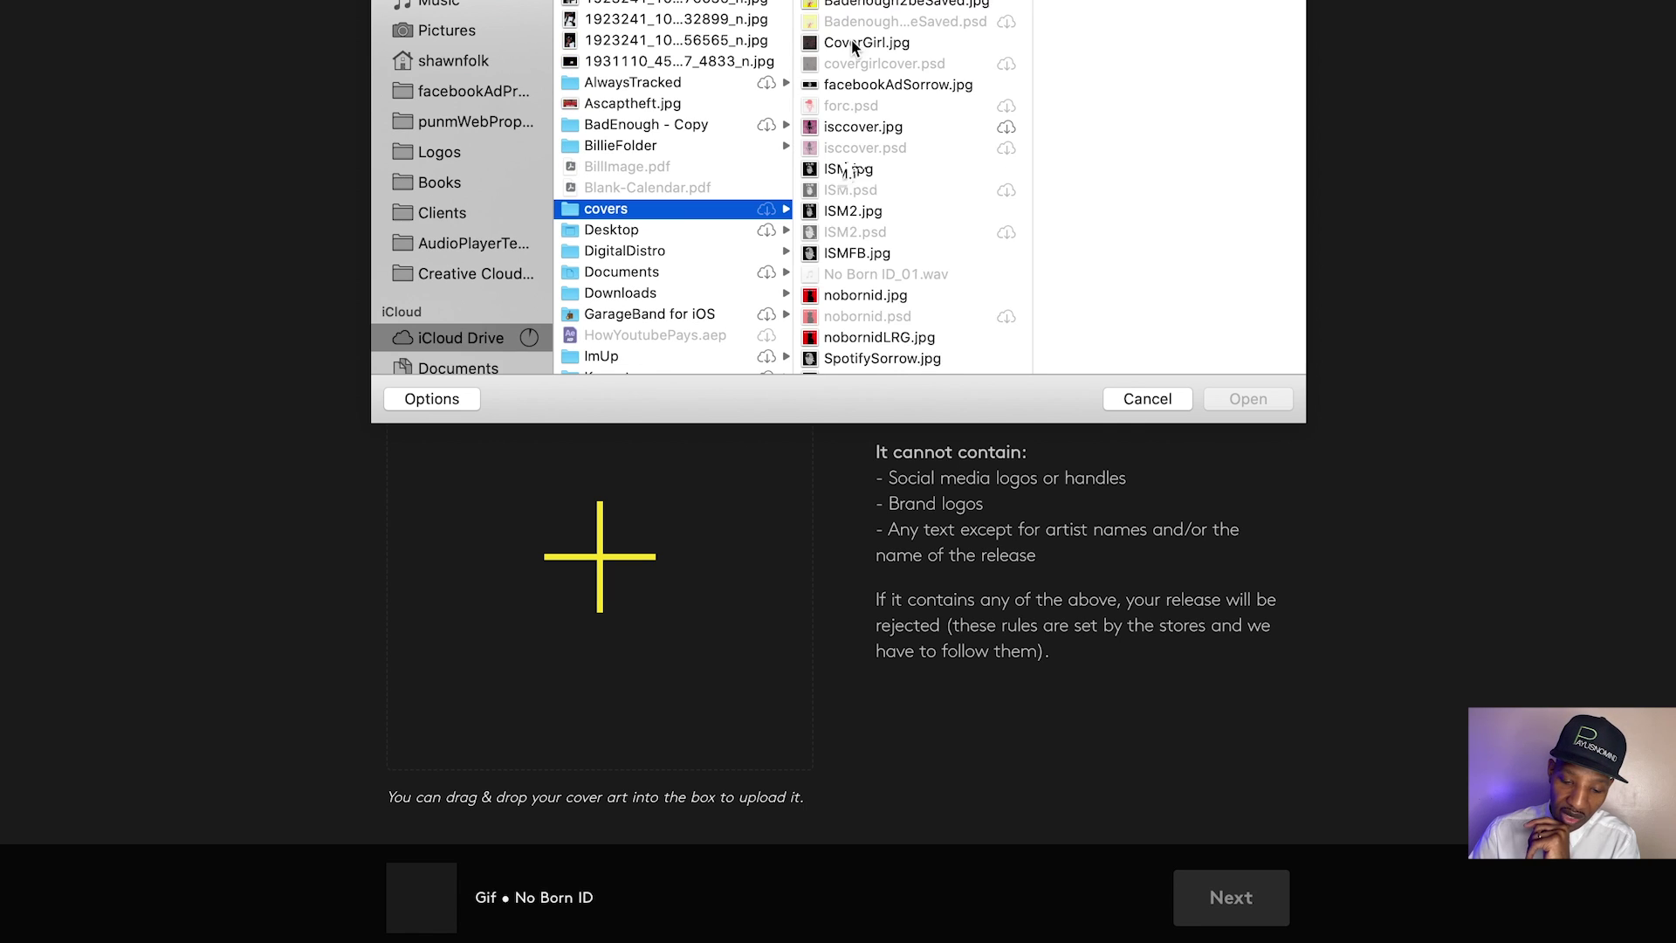
scroll(851, 39, "down", 2)
scroll(845, 275, "down", 1)
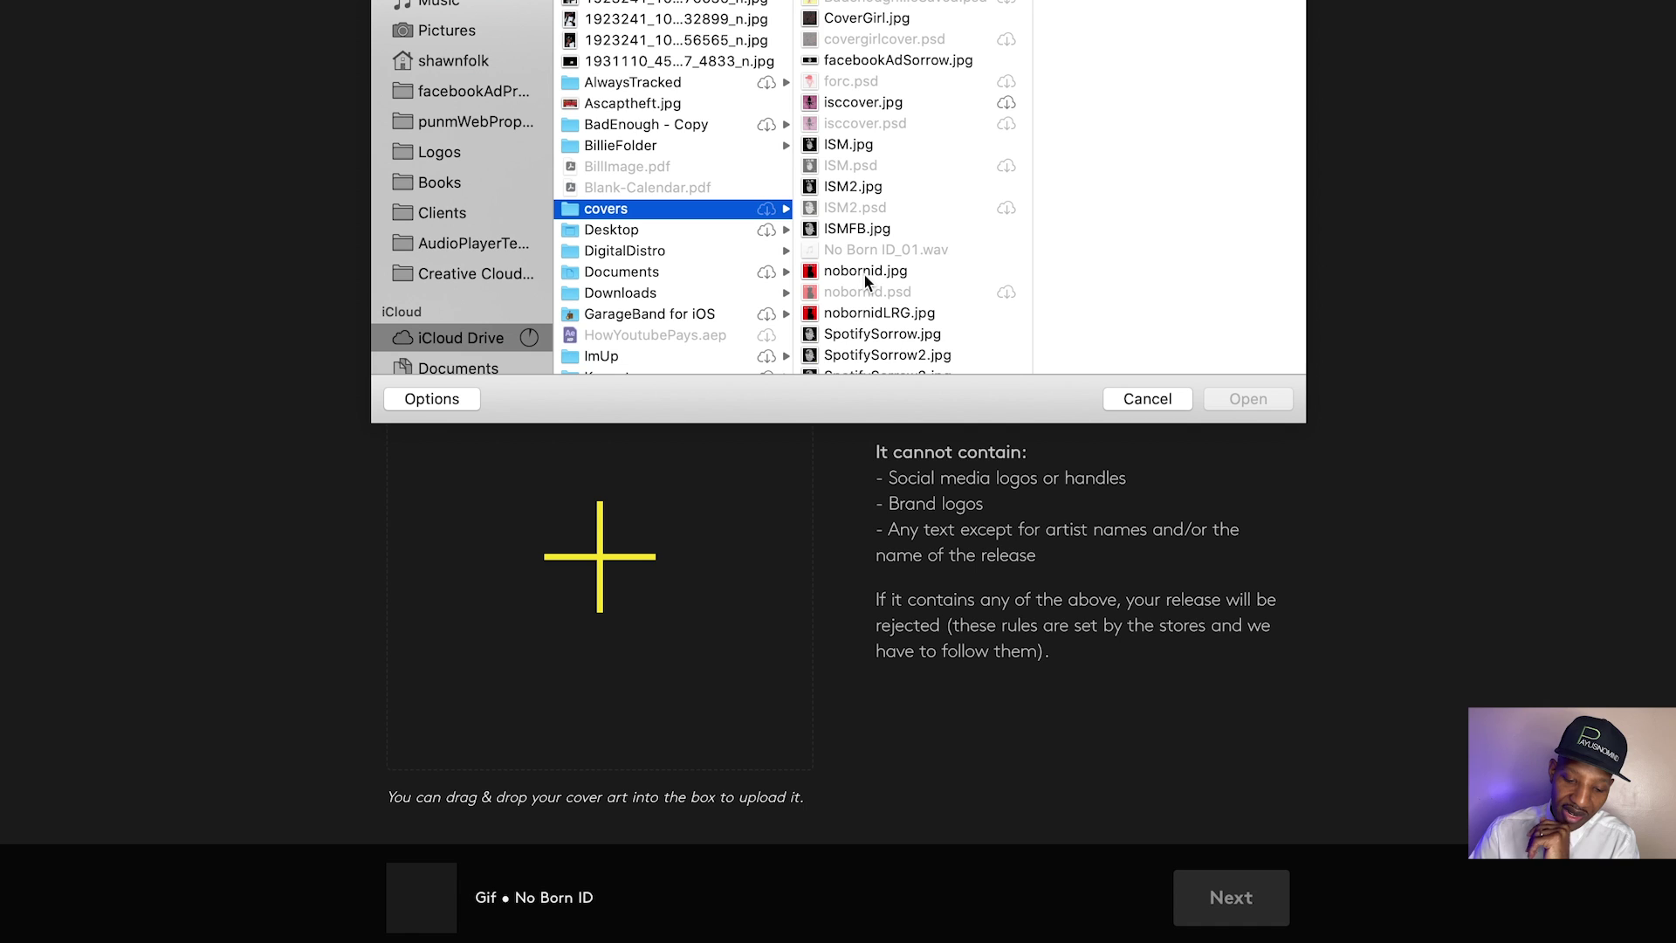
scroll(864, 277, "down", 1)
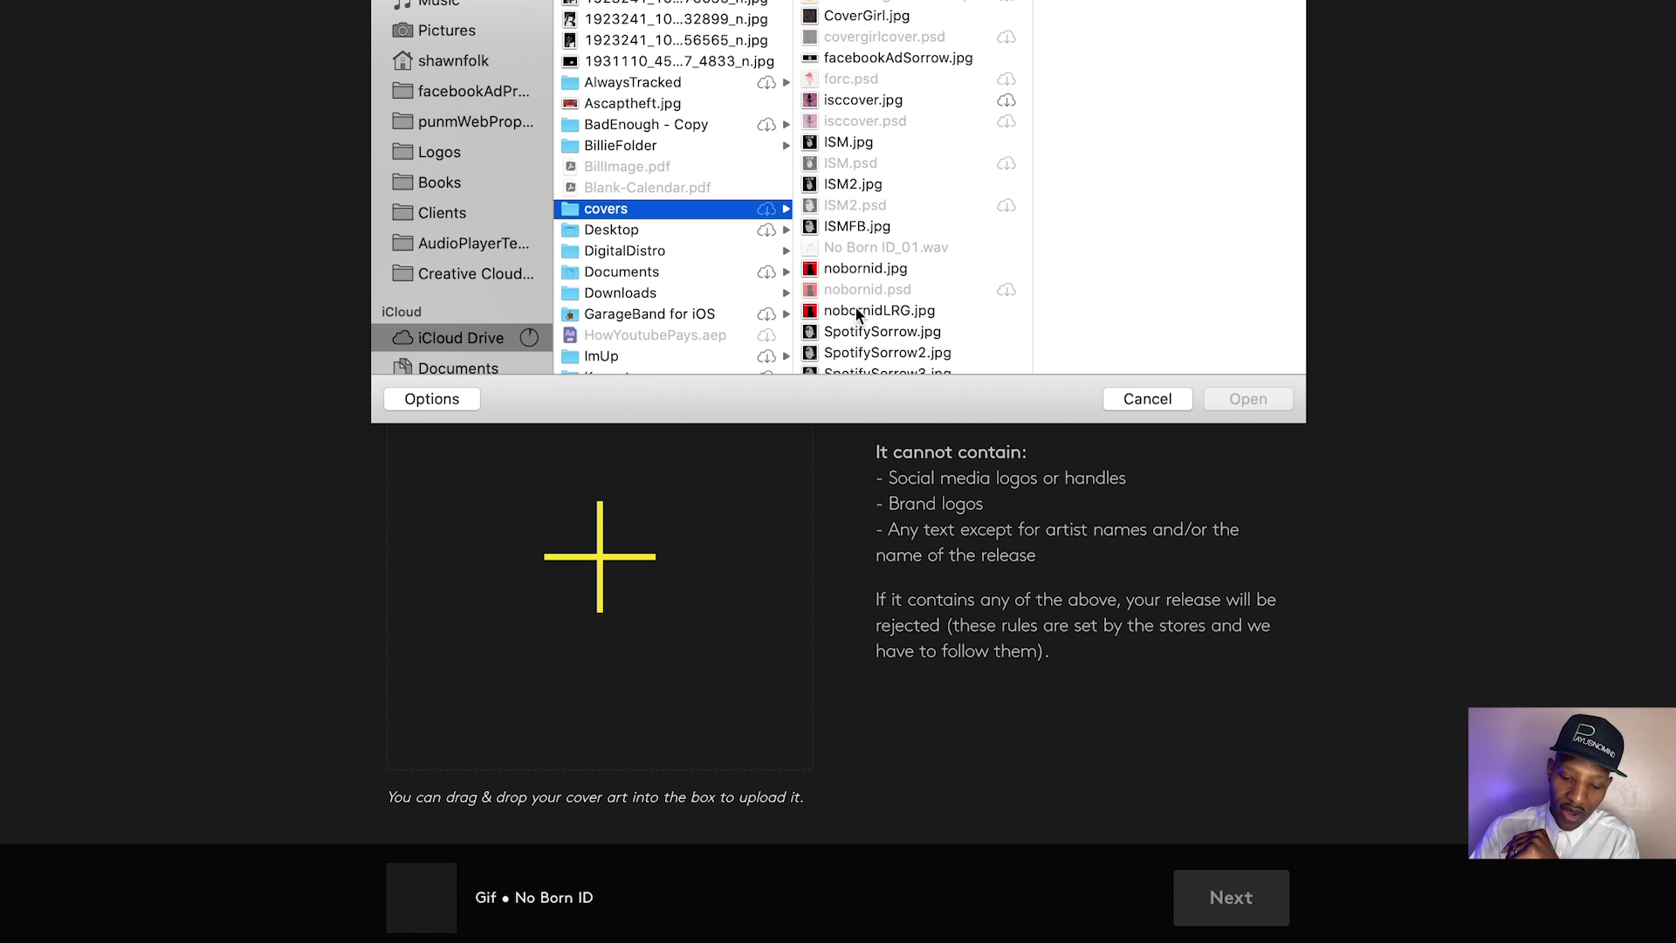
left_click(855, 310)
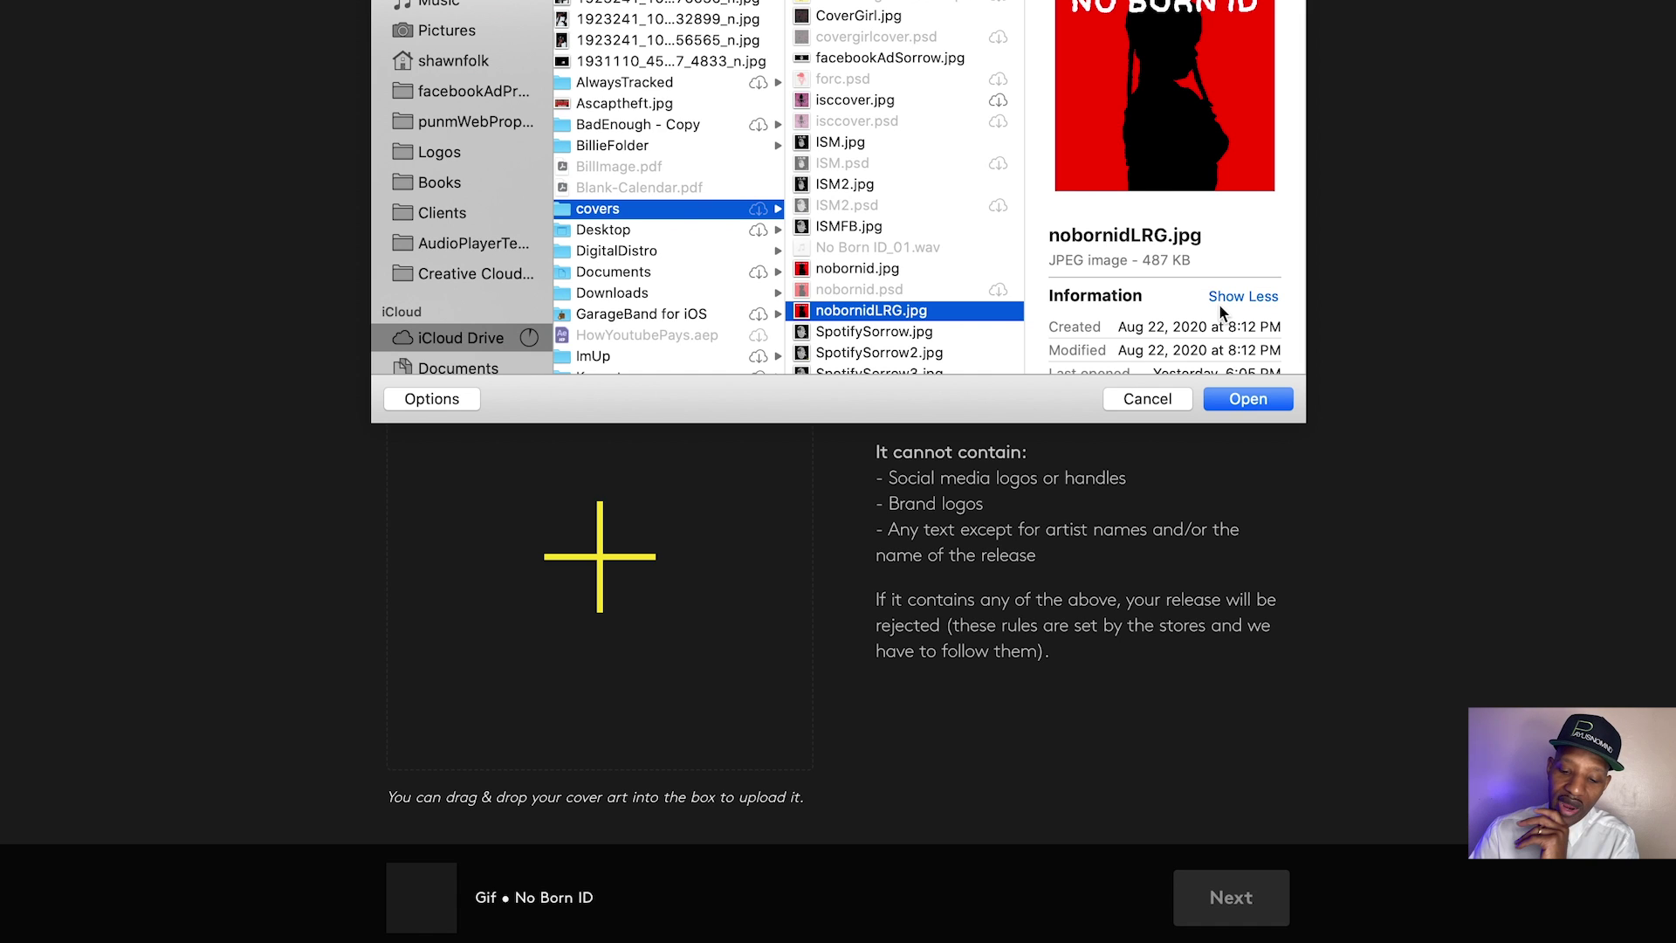
left_click(1244, 398)
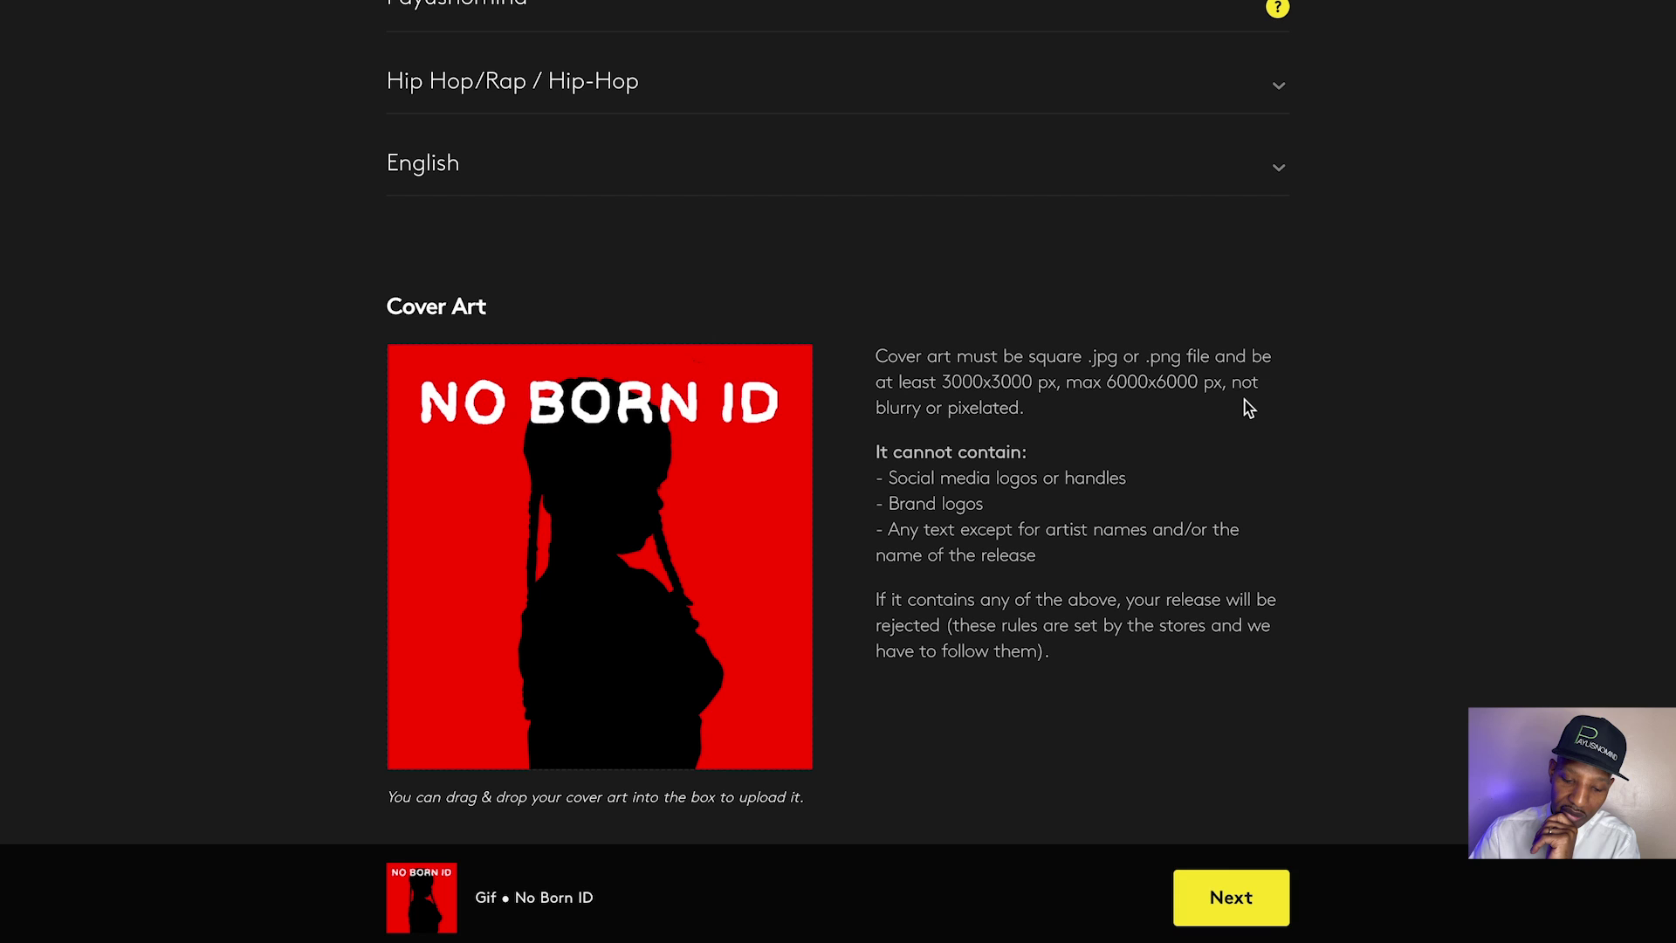
Continue to the Track List step and search Spotlight for 'No Born ID' in iCloud Drive
left_click(1220, 901)
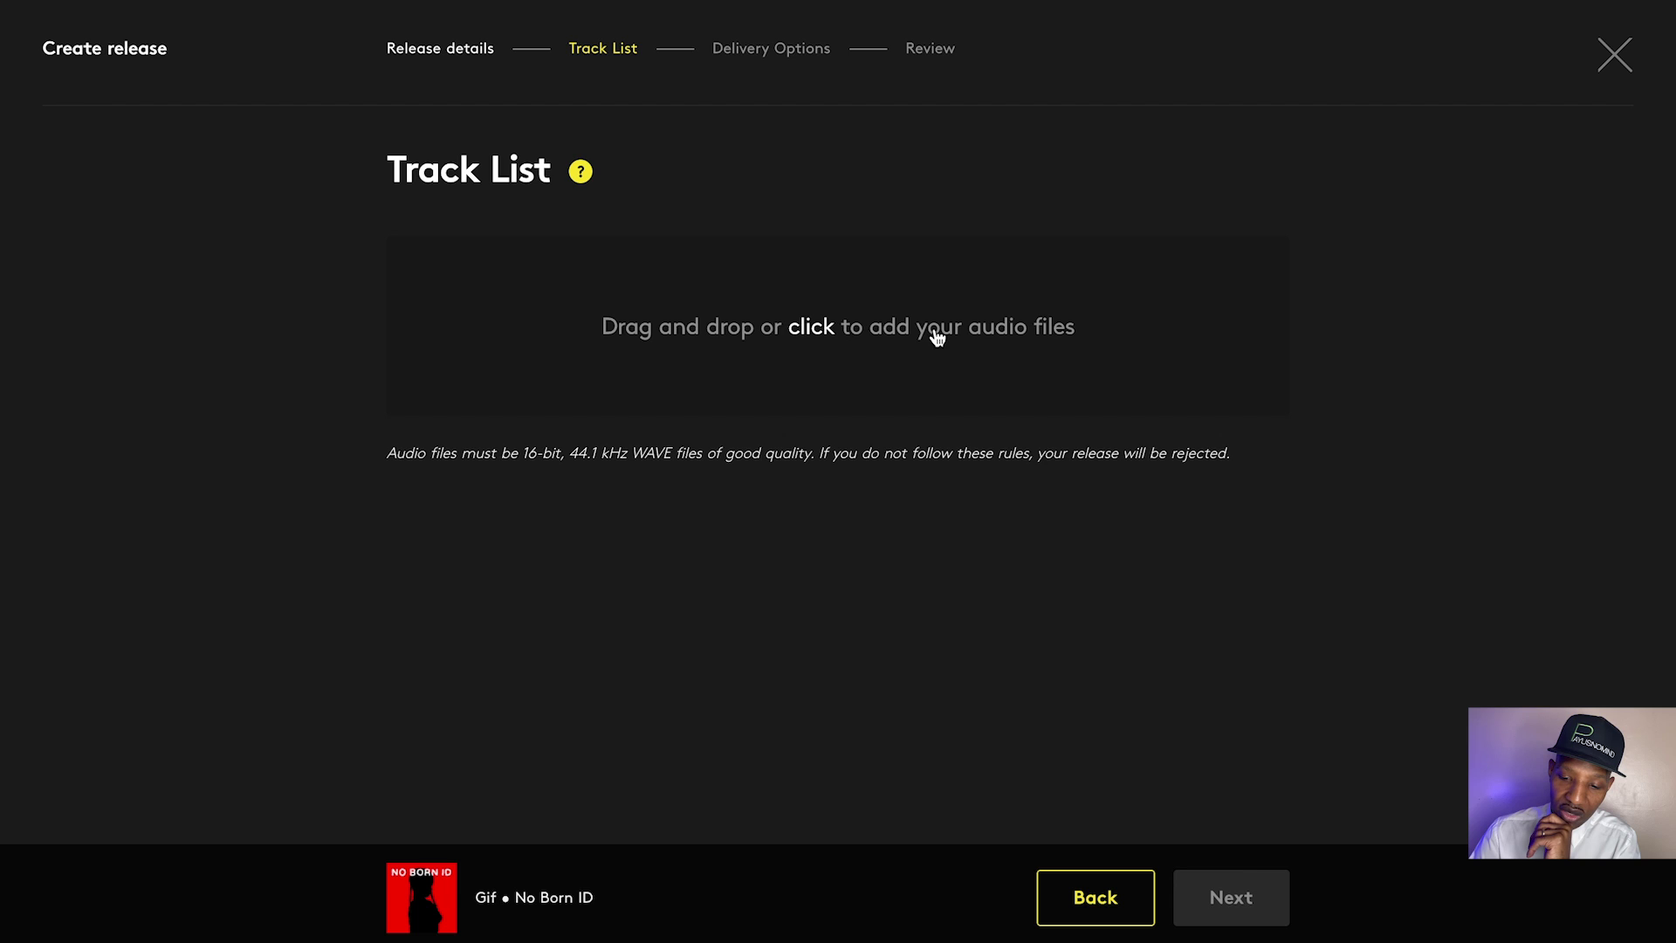
key("super+shift+f")
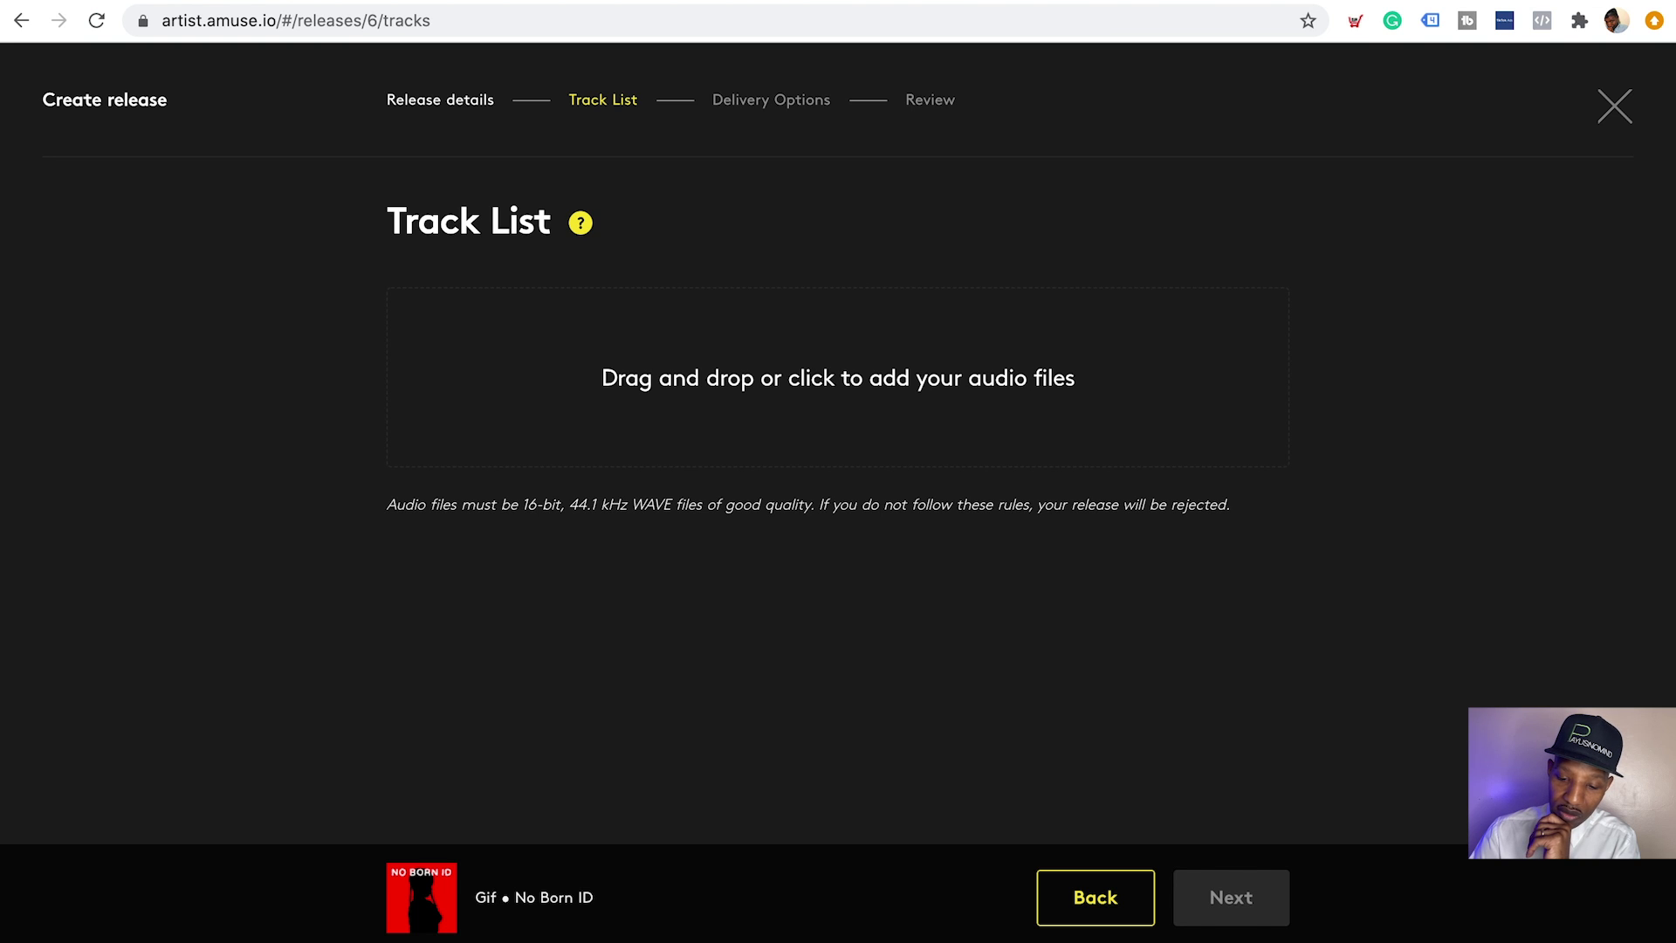
key("super+space")
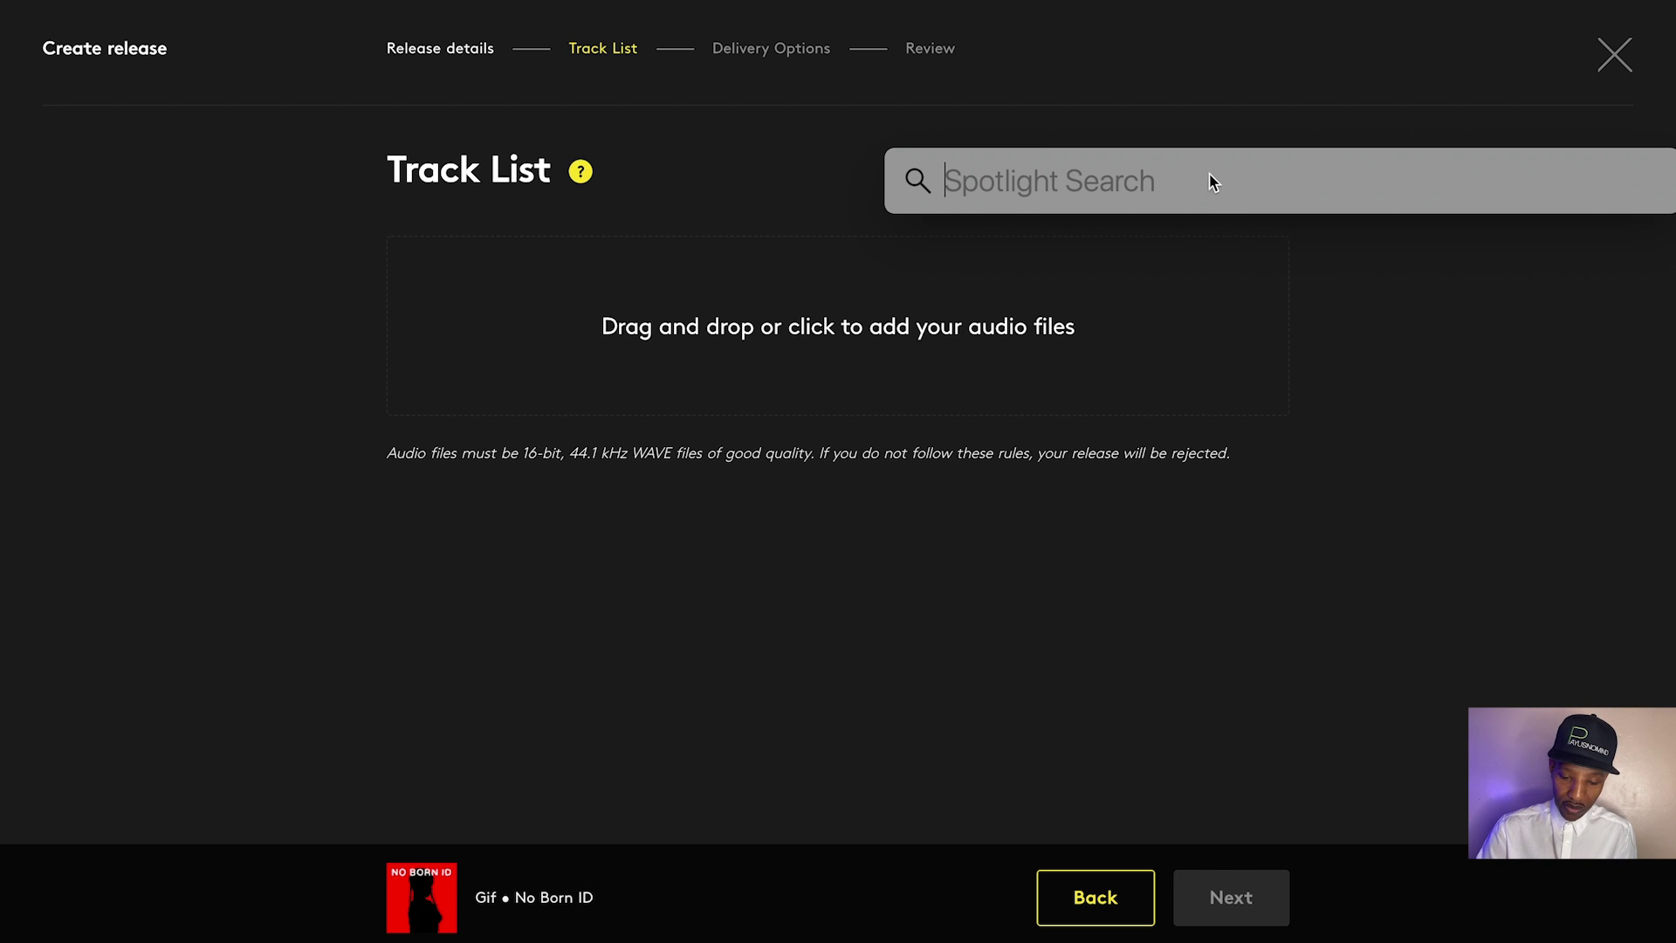
type("No Bp")
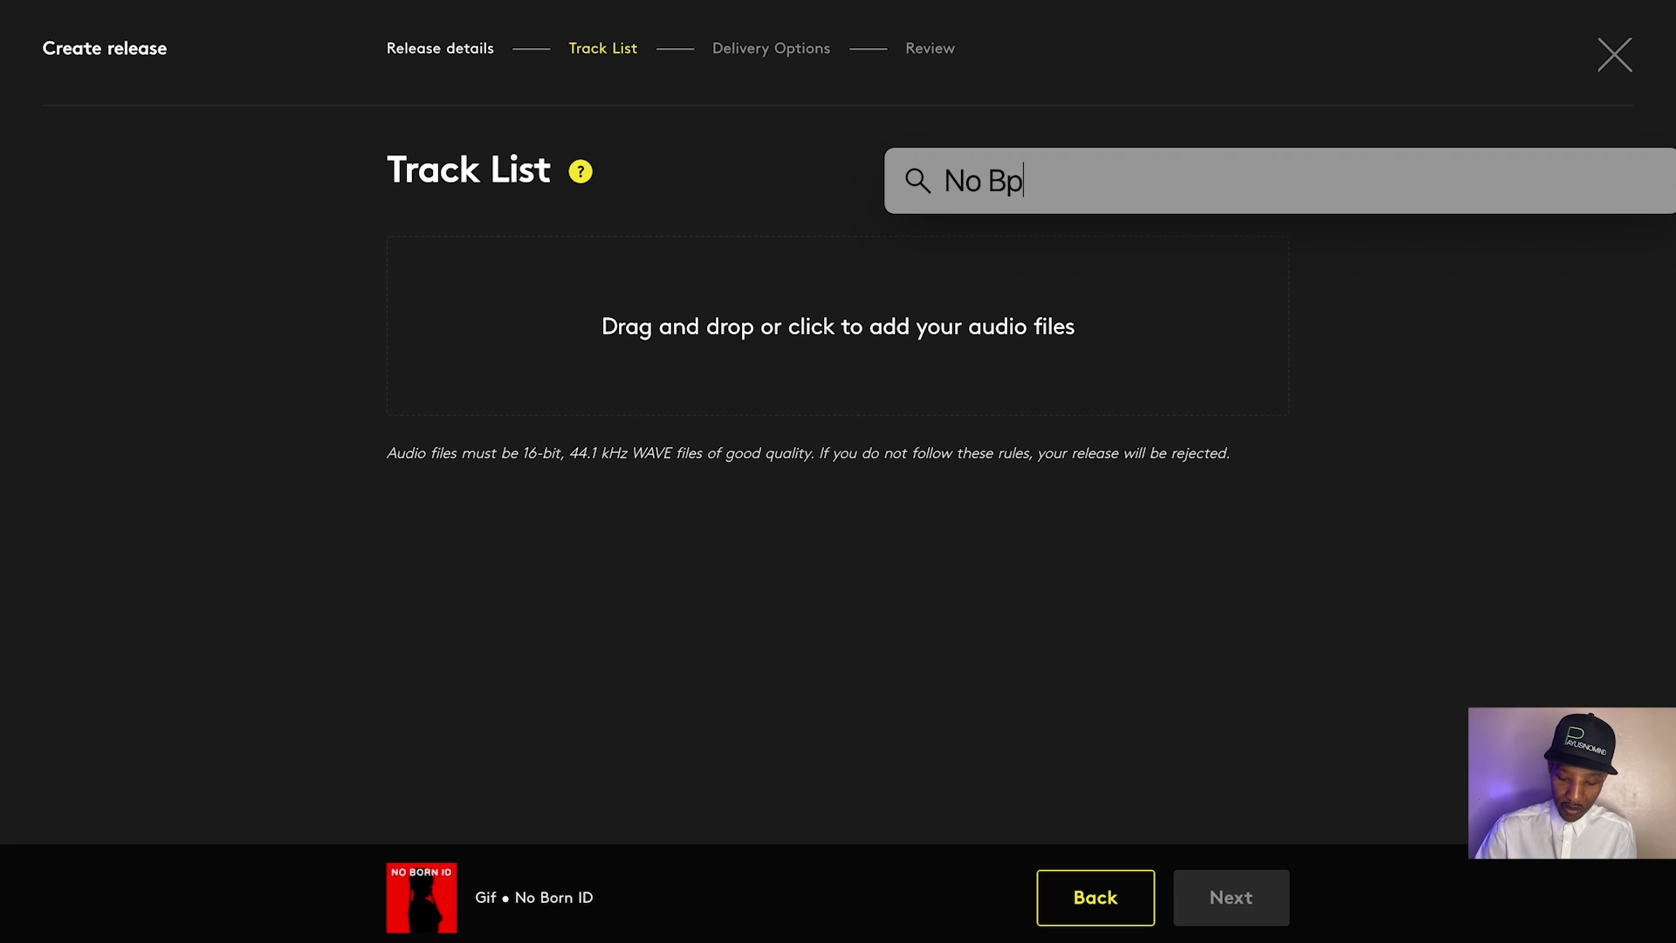
key("BackSpace")
type("orn")
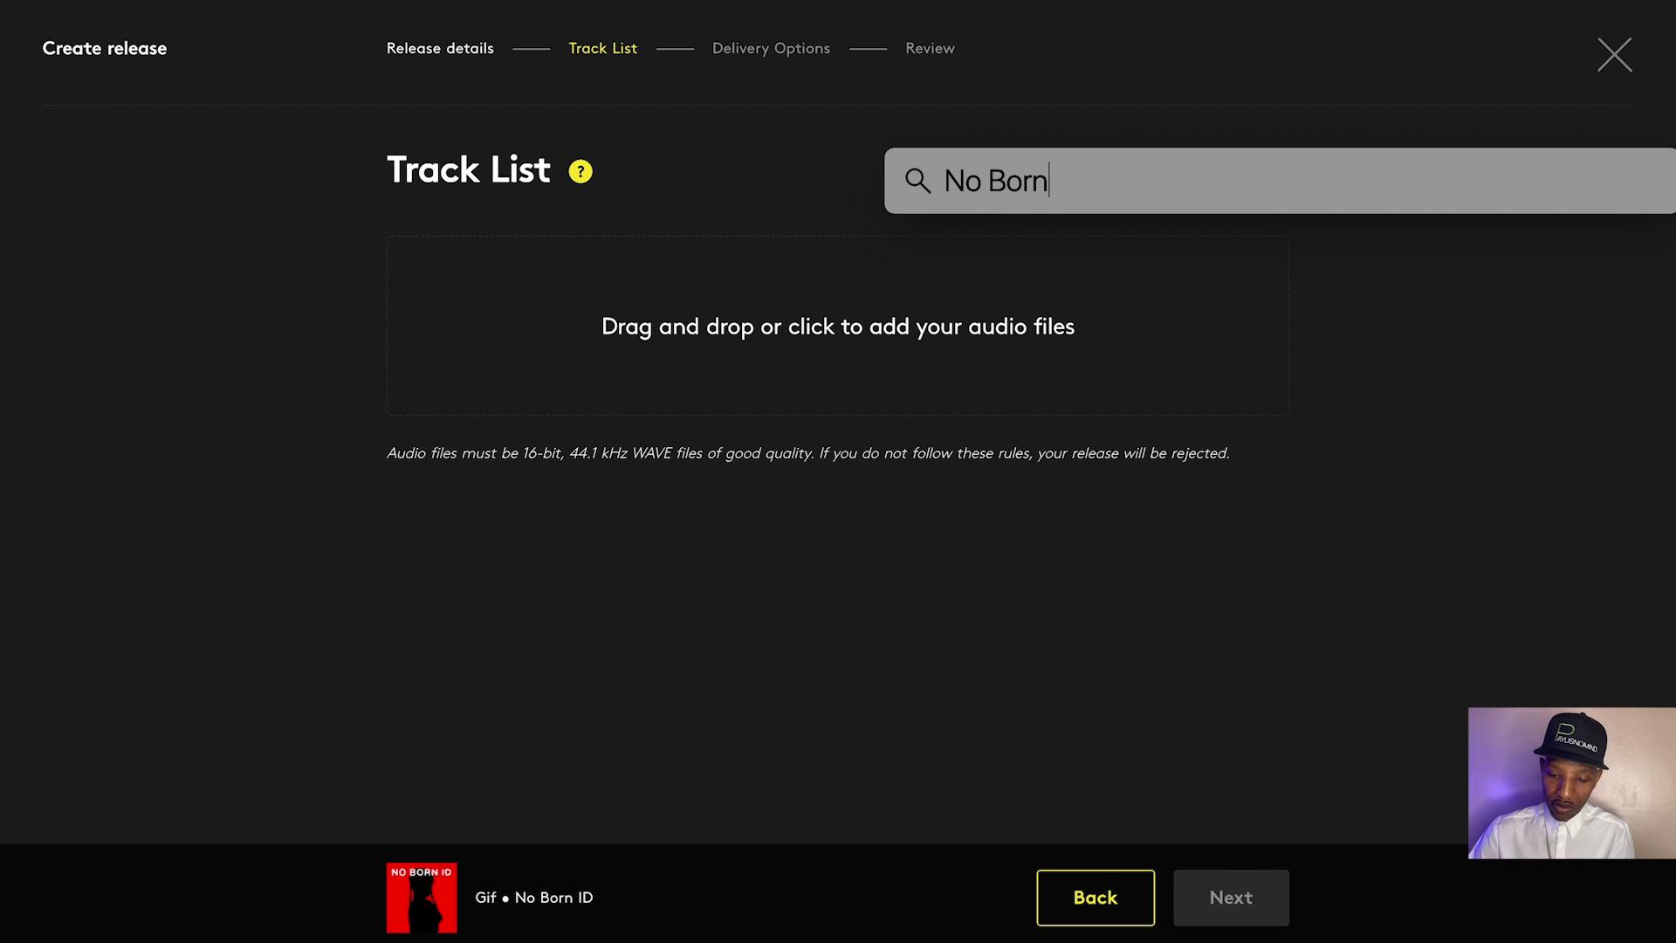
type(" ID_01.wav")
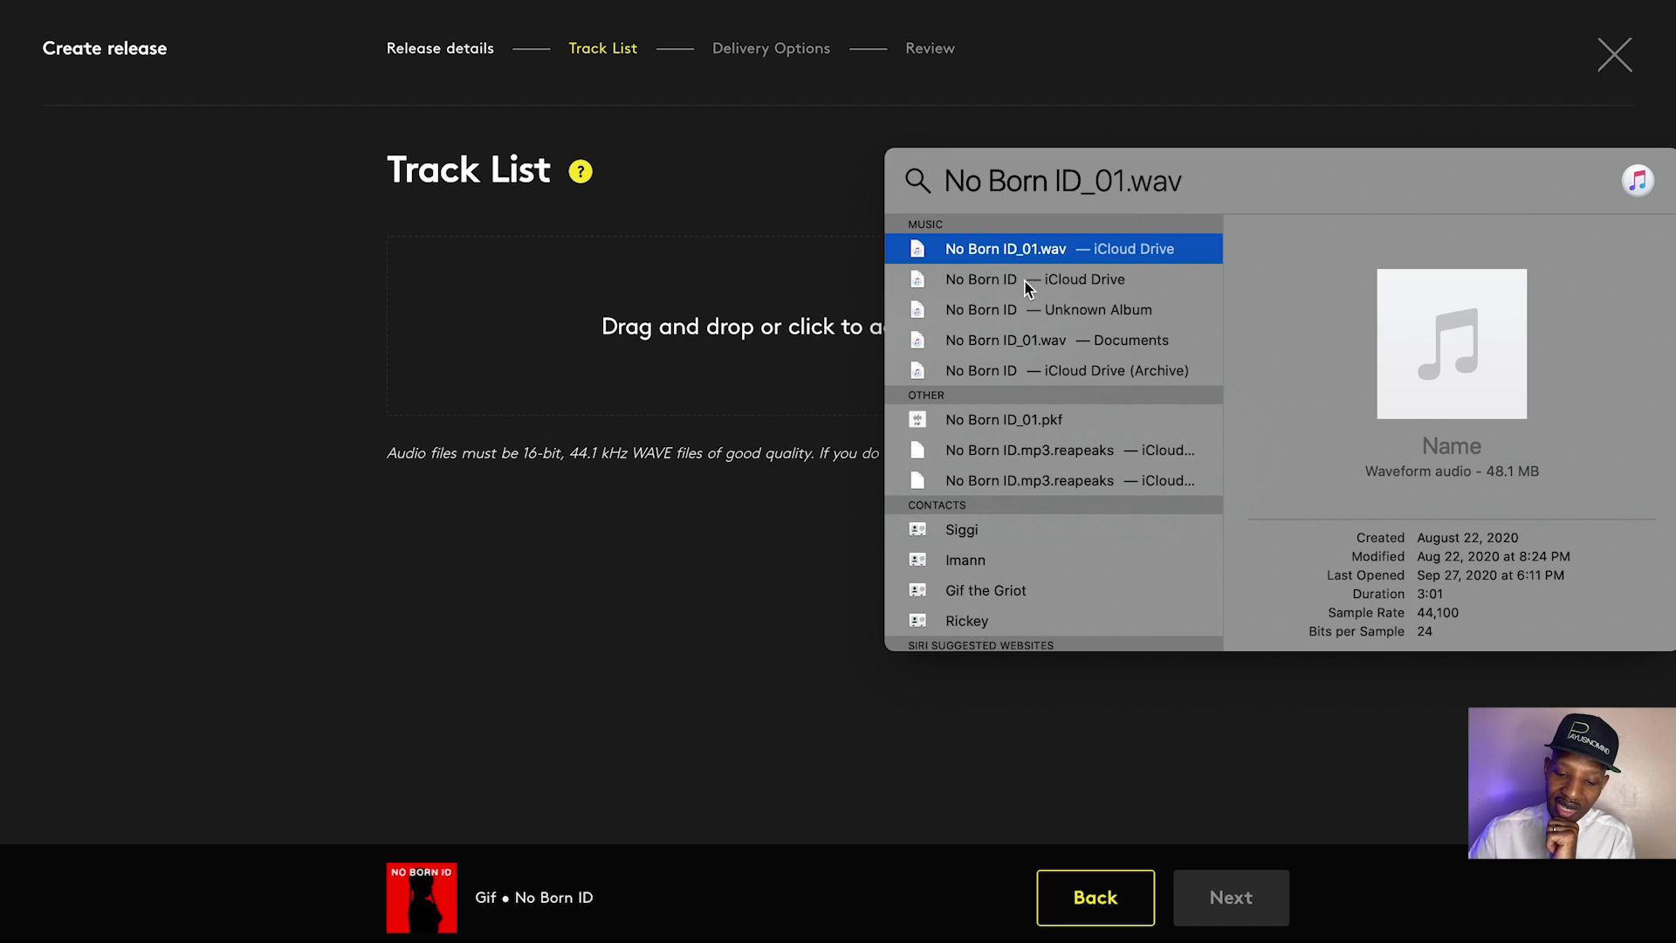
left_click(981, 288)
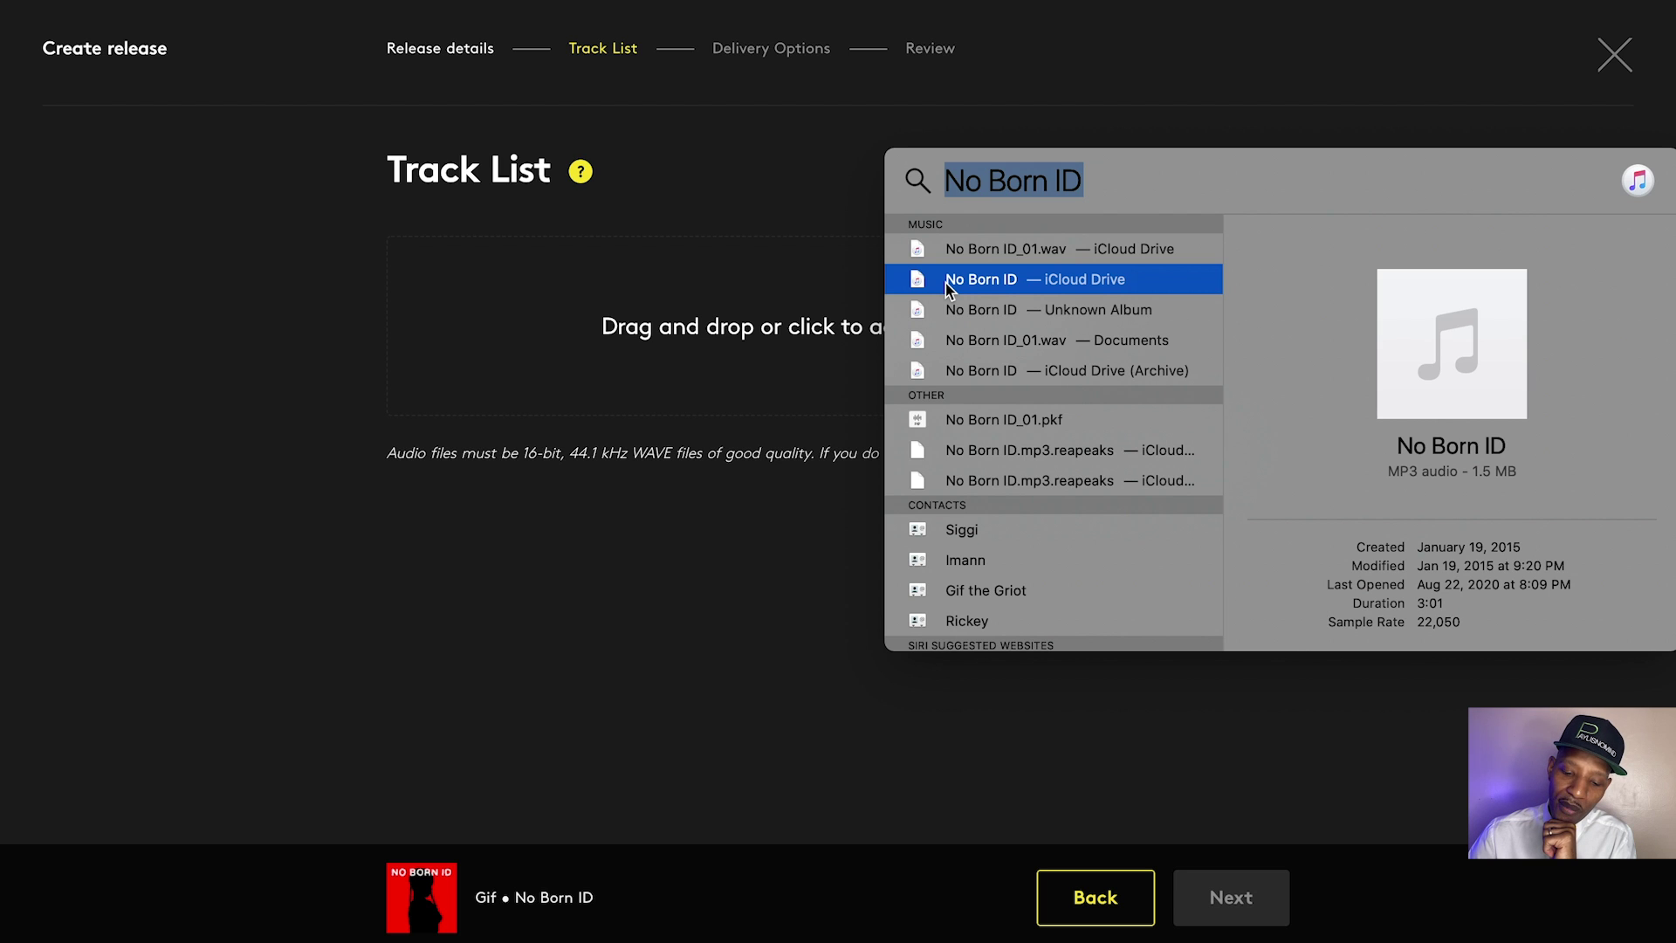
Drop No Born ID.mp3 into the track upload area, which rejects it as not WAVE or FLAC
left_click_drag(946, 283, 828, 326)
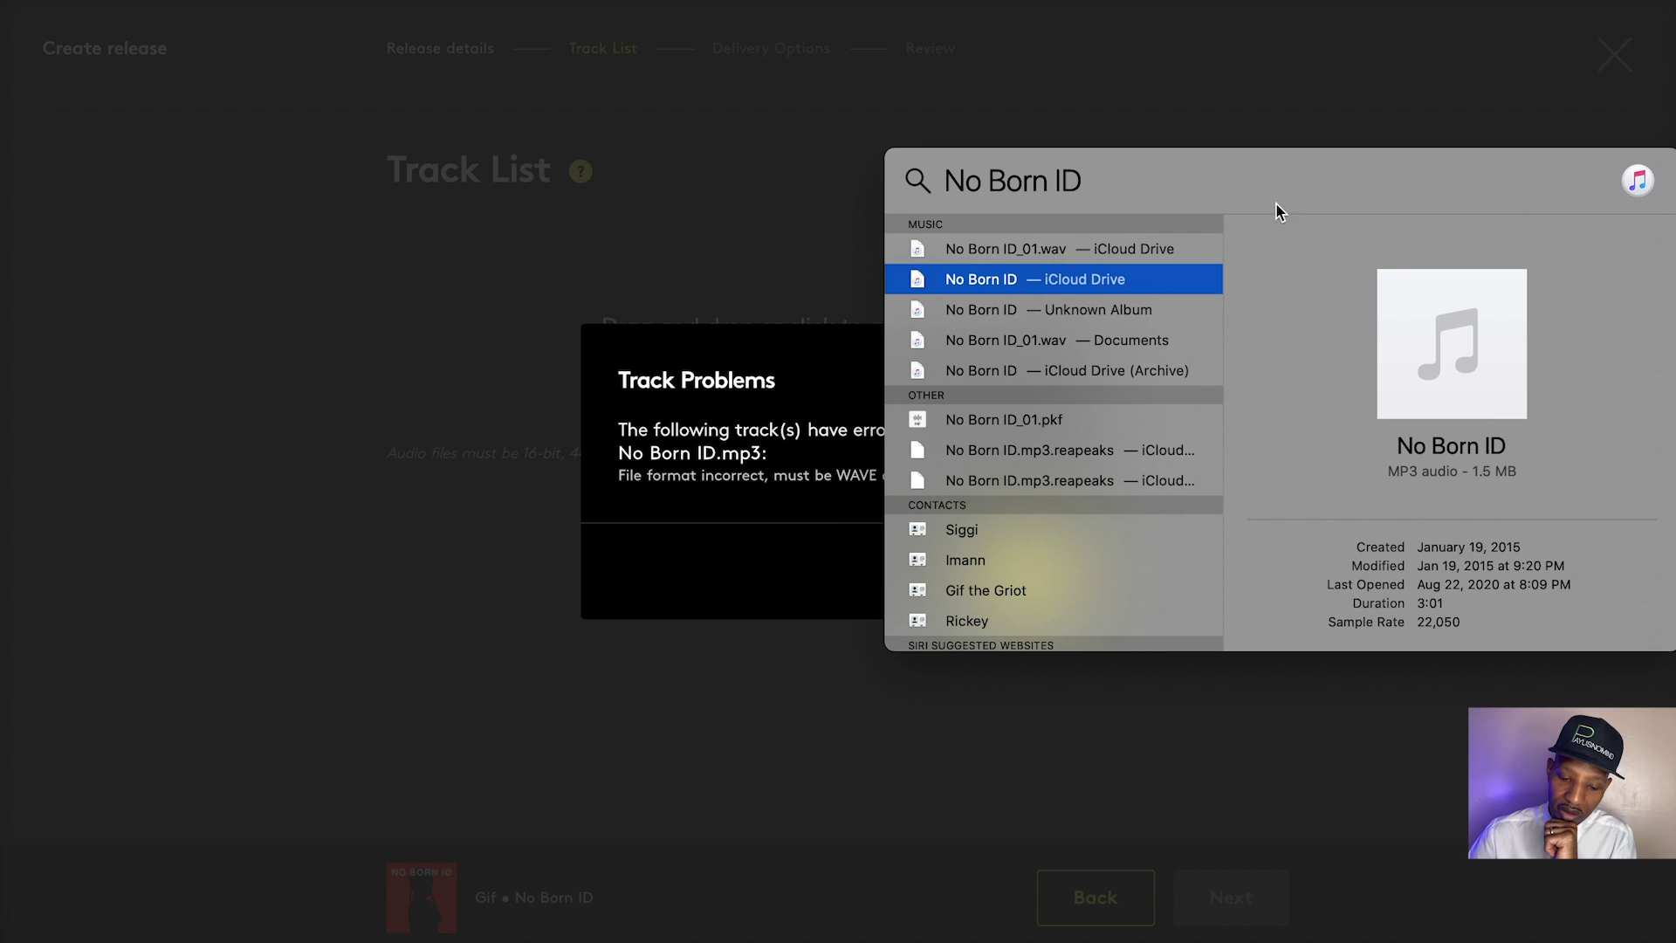
left_click(1528, 77)
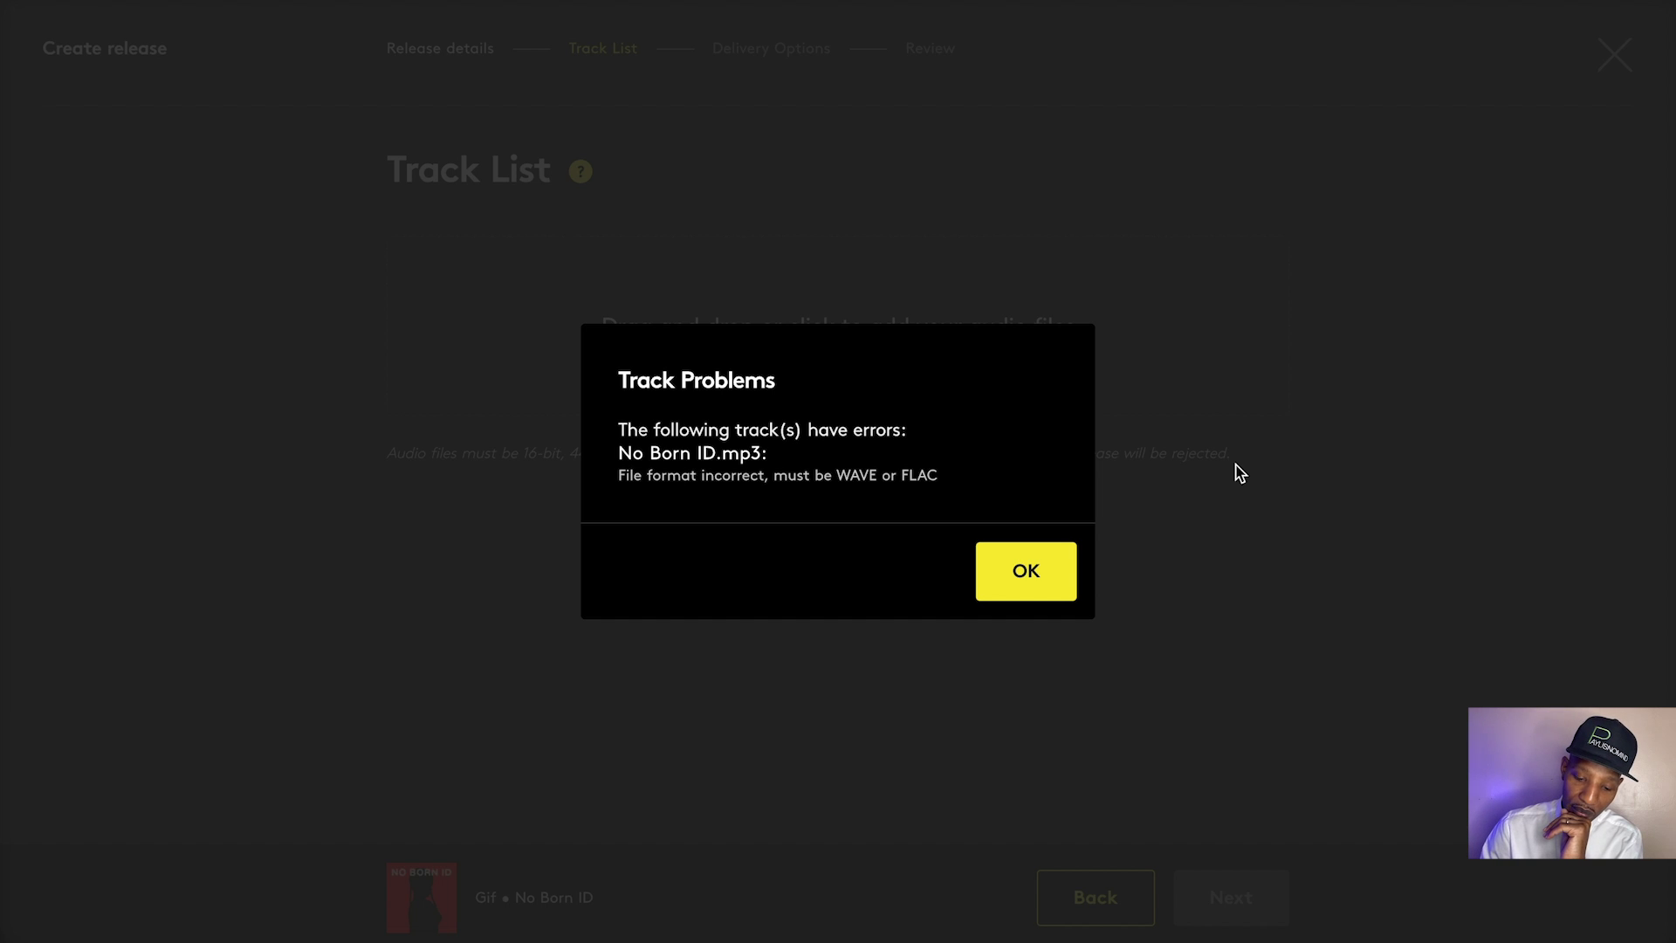
Dismiss the format error and add No Born ID_01.wav to the track list from Spotlight
left_click(1013, 570)
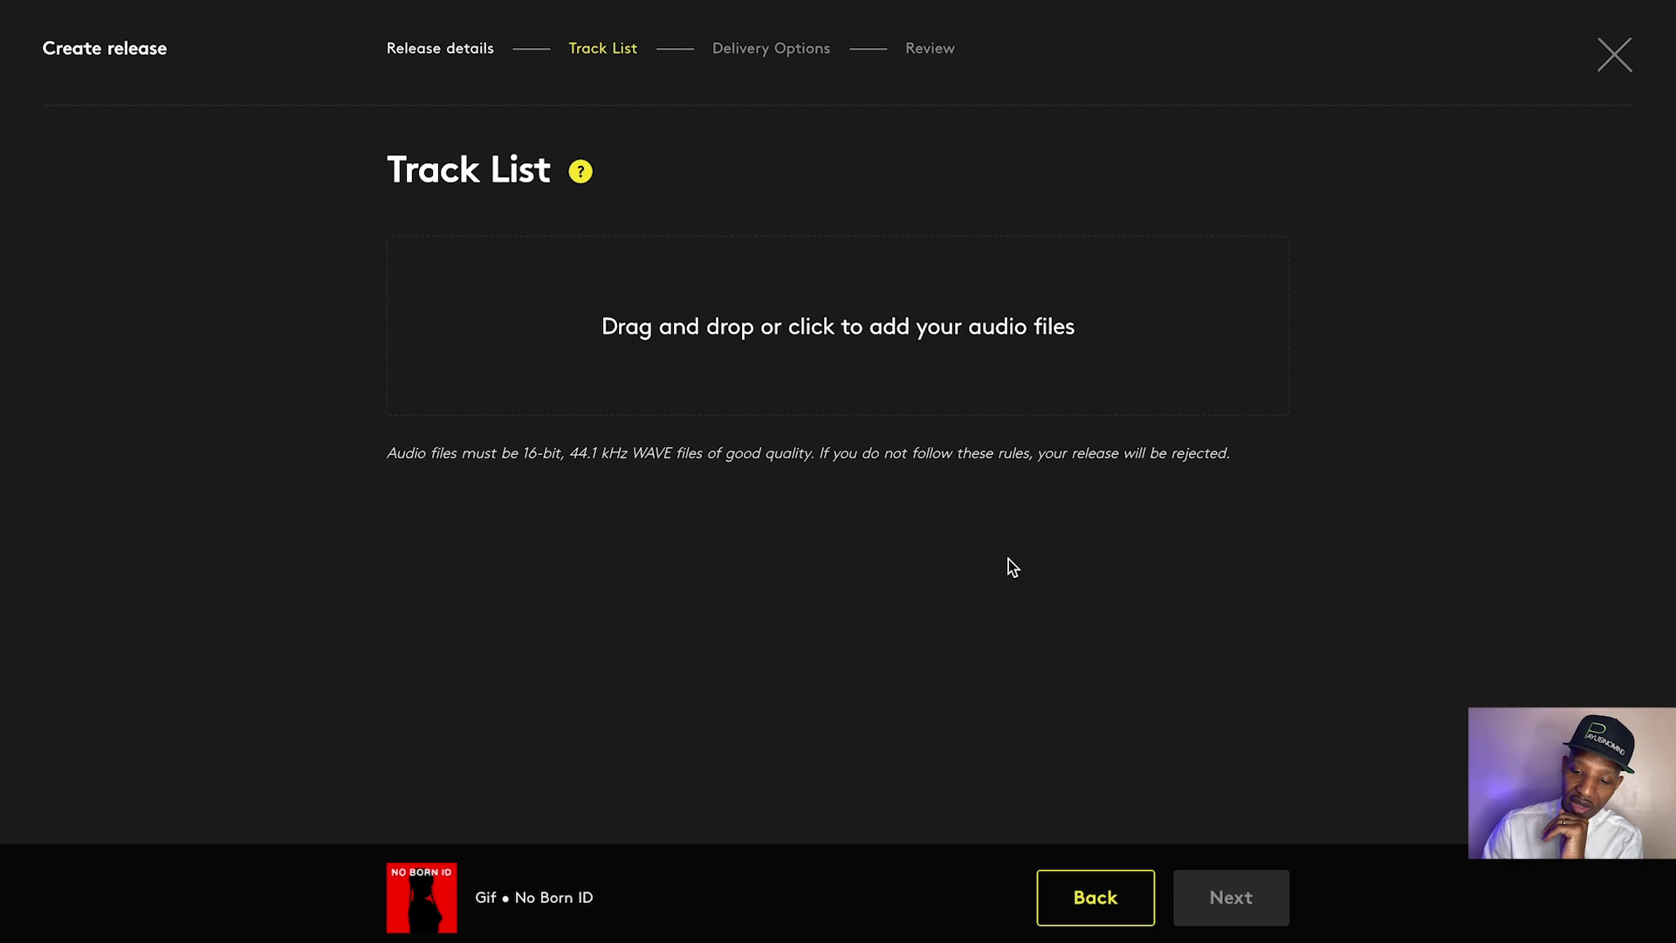
mouse_move(1545, 8)
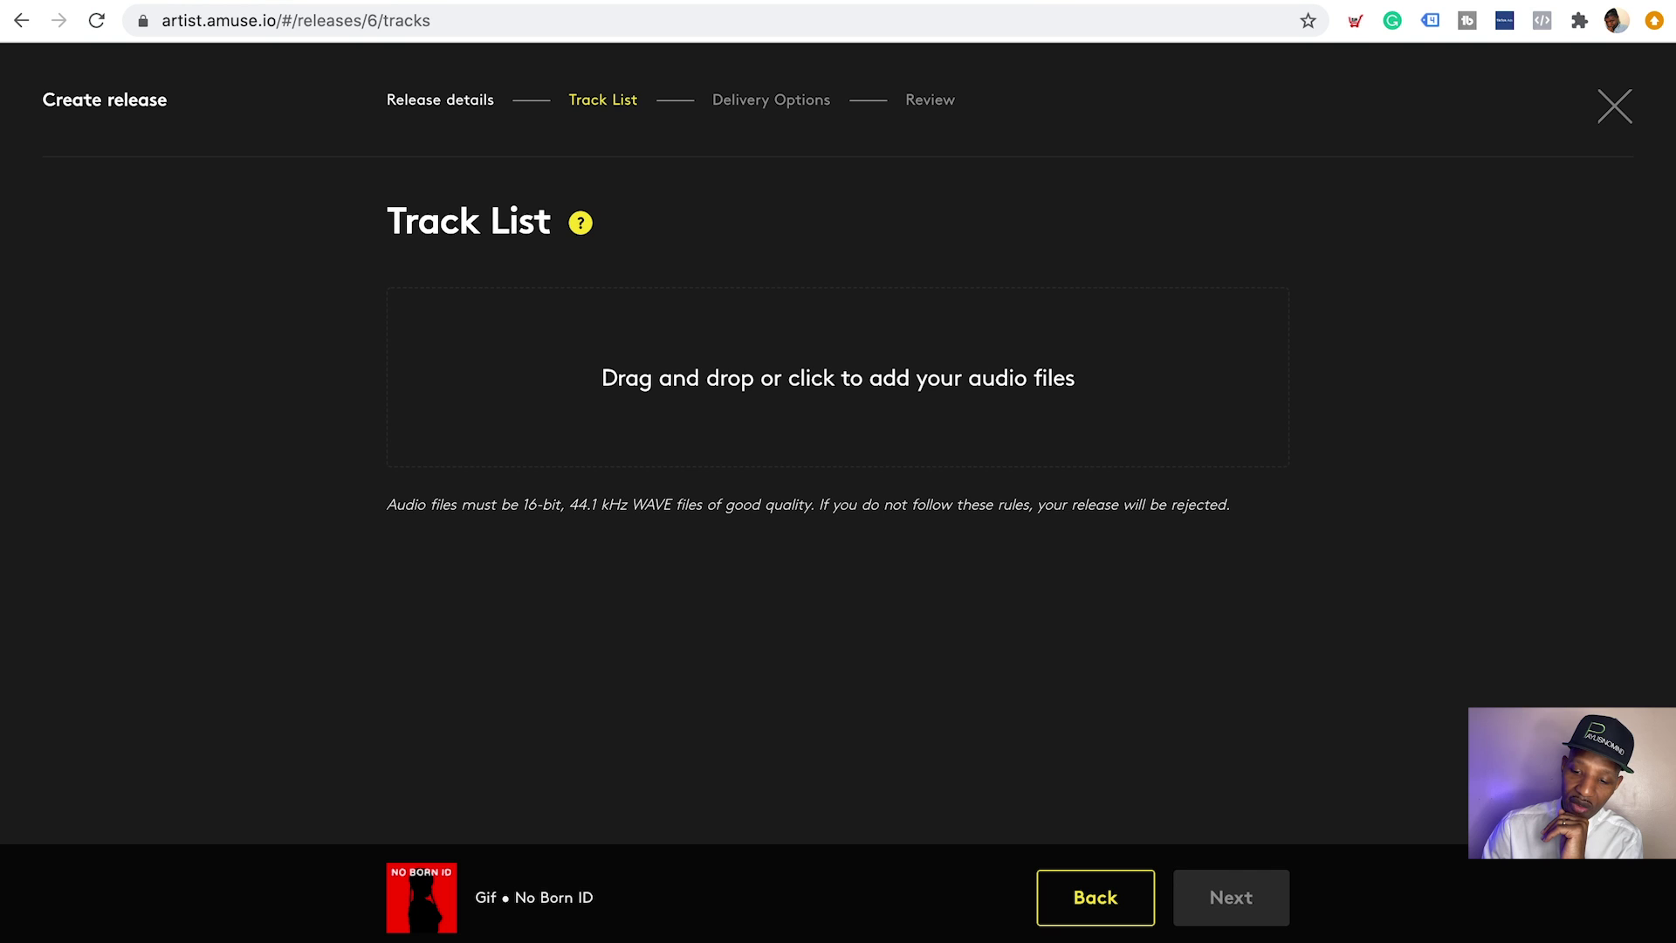
key("super+space")
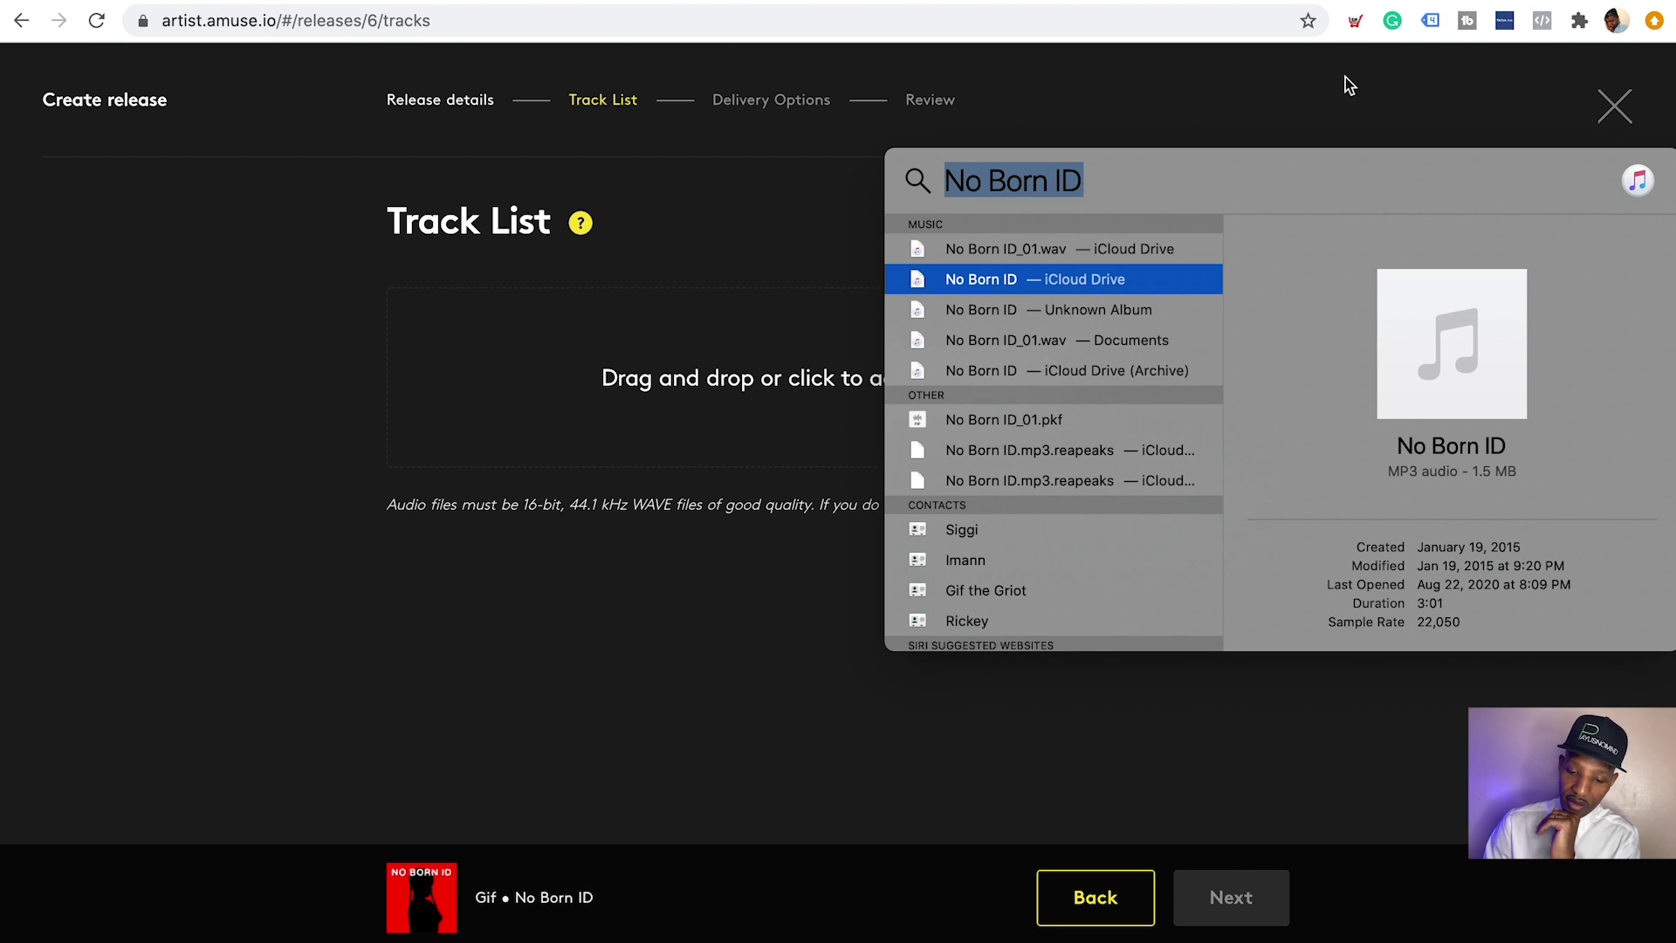
left_click(1031, 256)
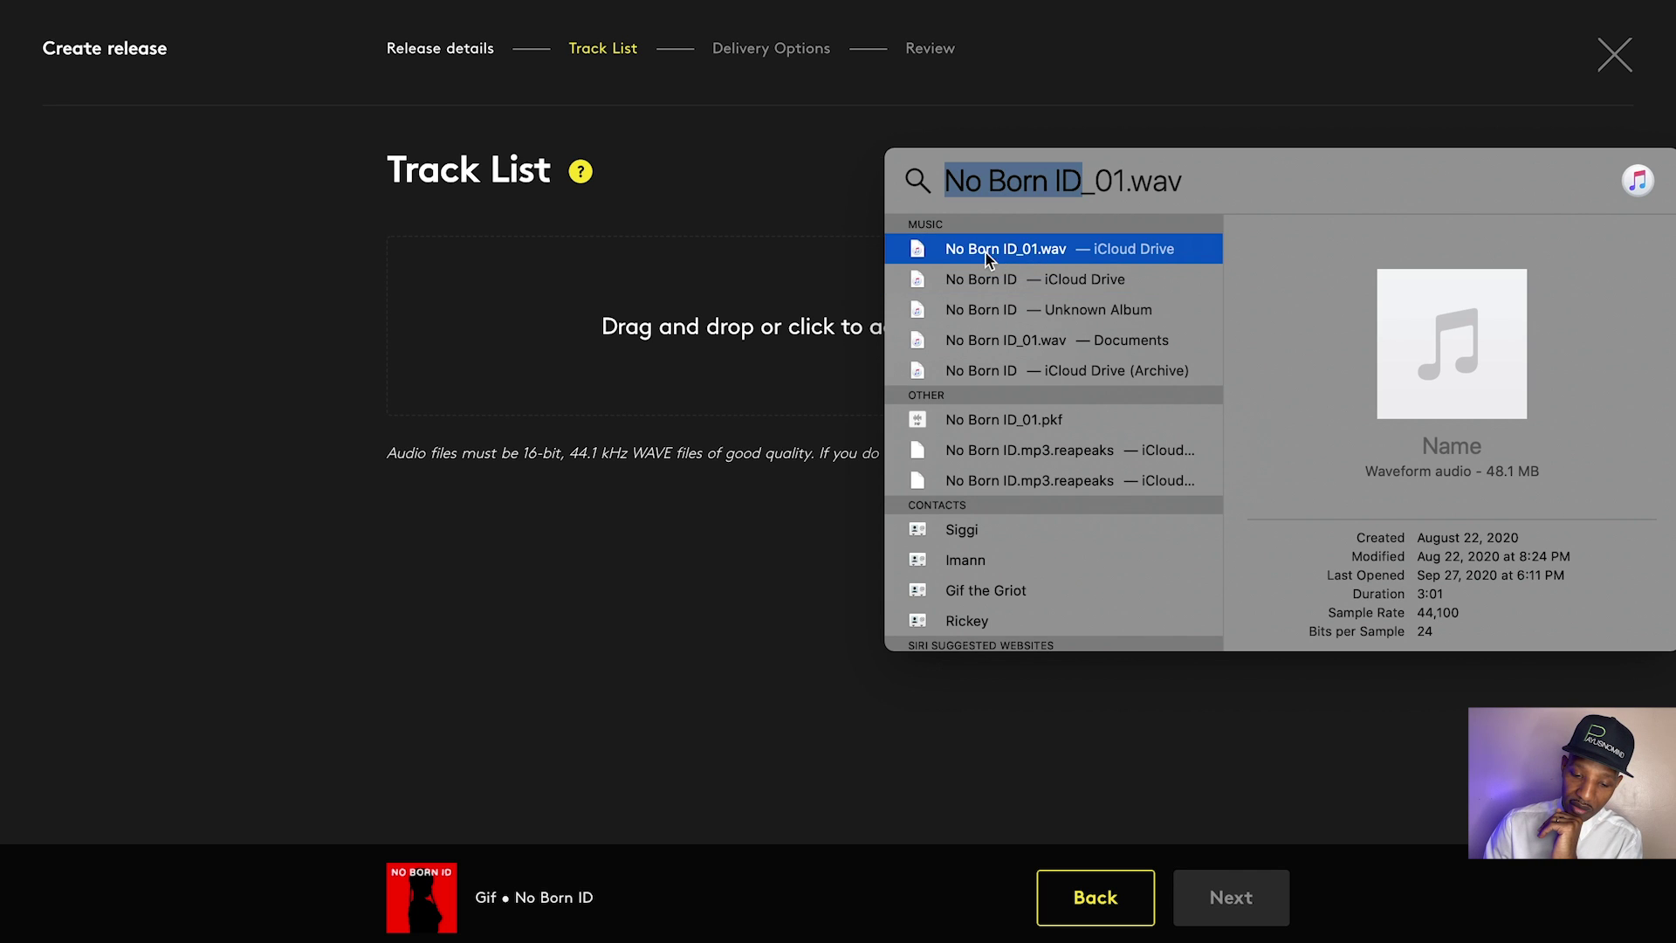
left_click_drag(1031, 256, 793, 332)
left_click(1114, 103)
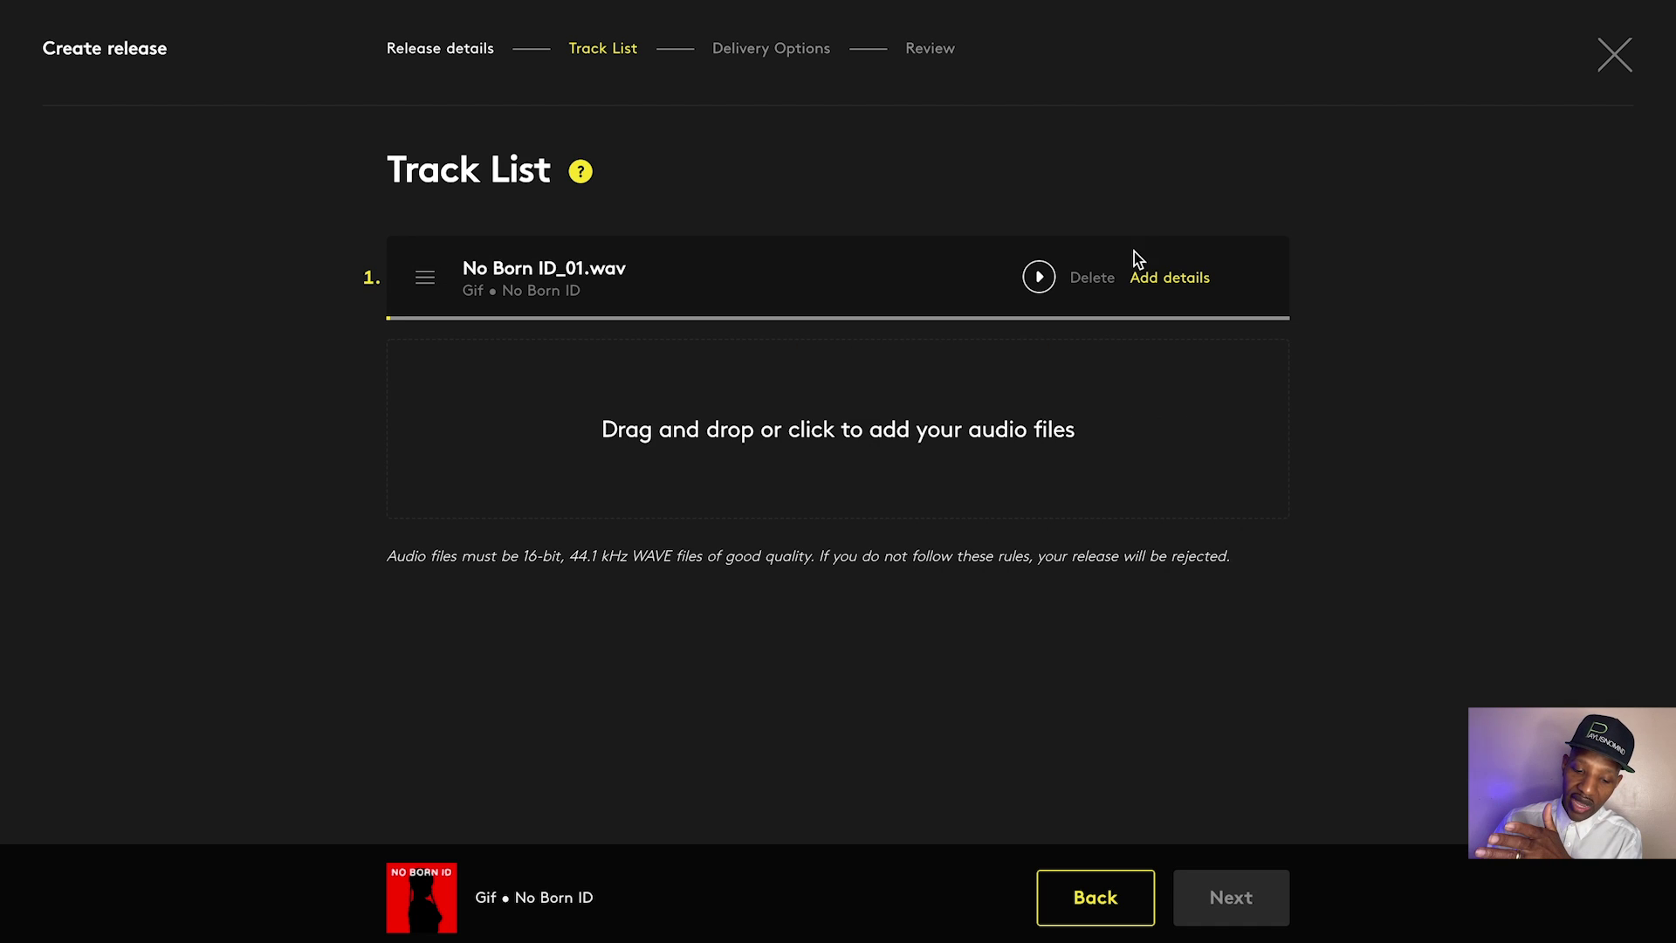
Open the track's details form and look through the version options without choosing one
left_click(1199, 280)
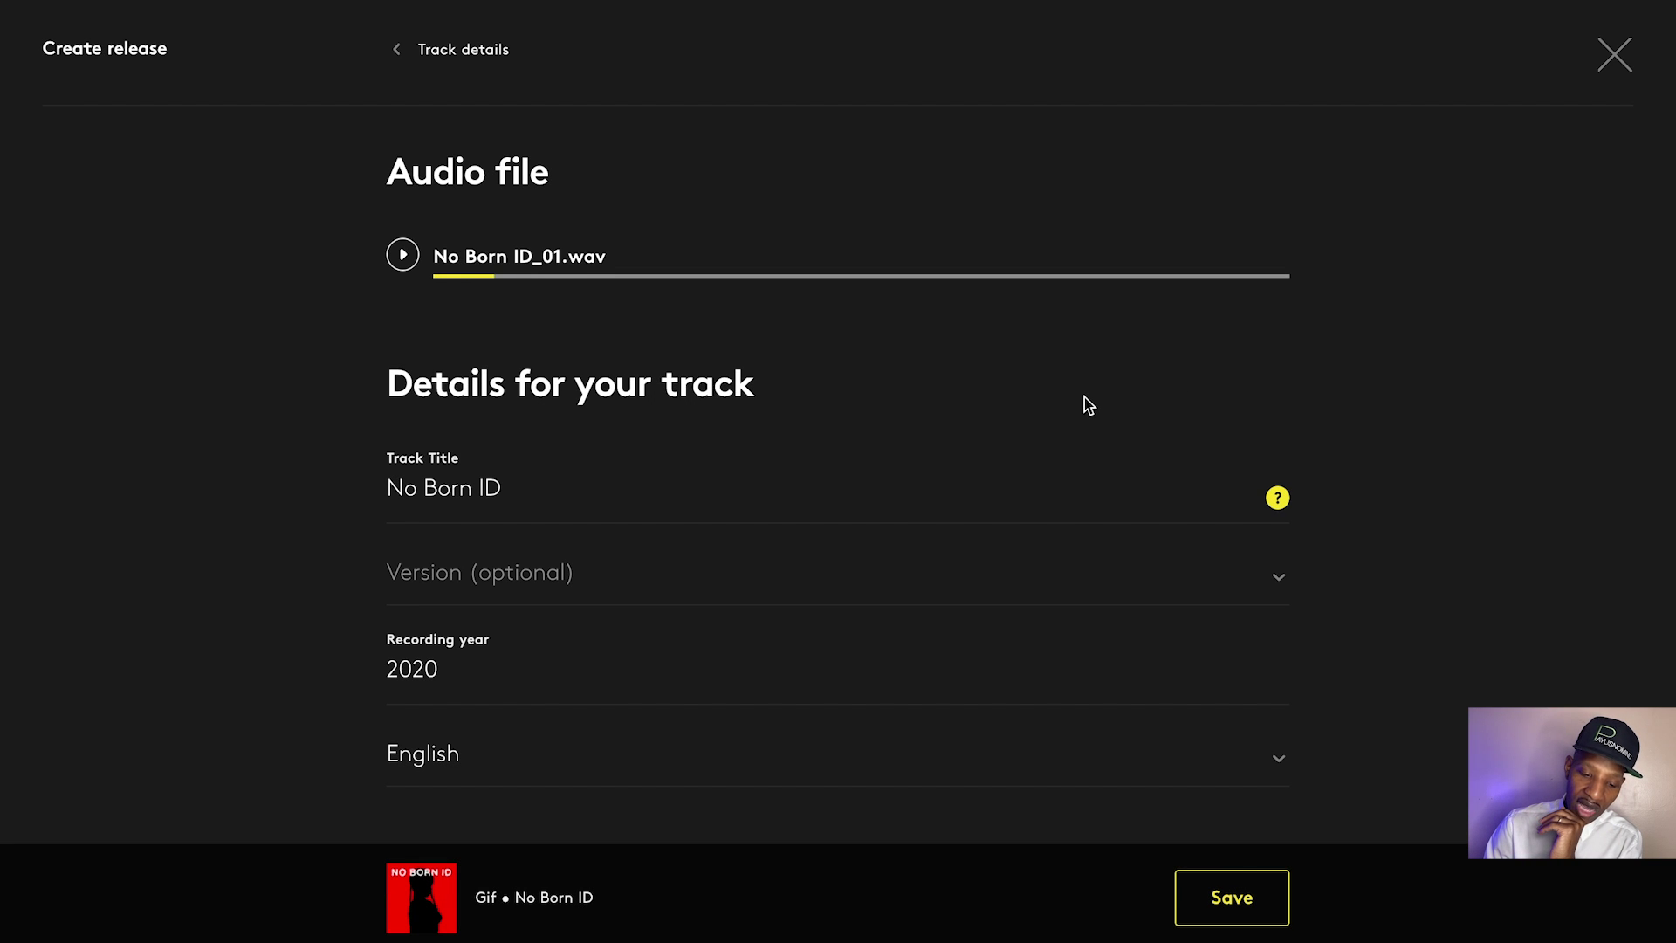
scroll(1071, 443, "down", 2)
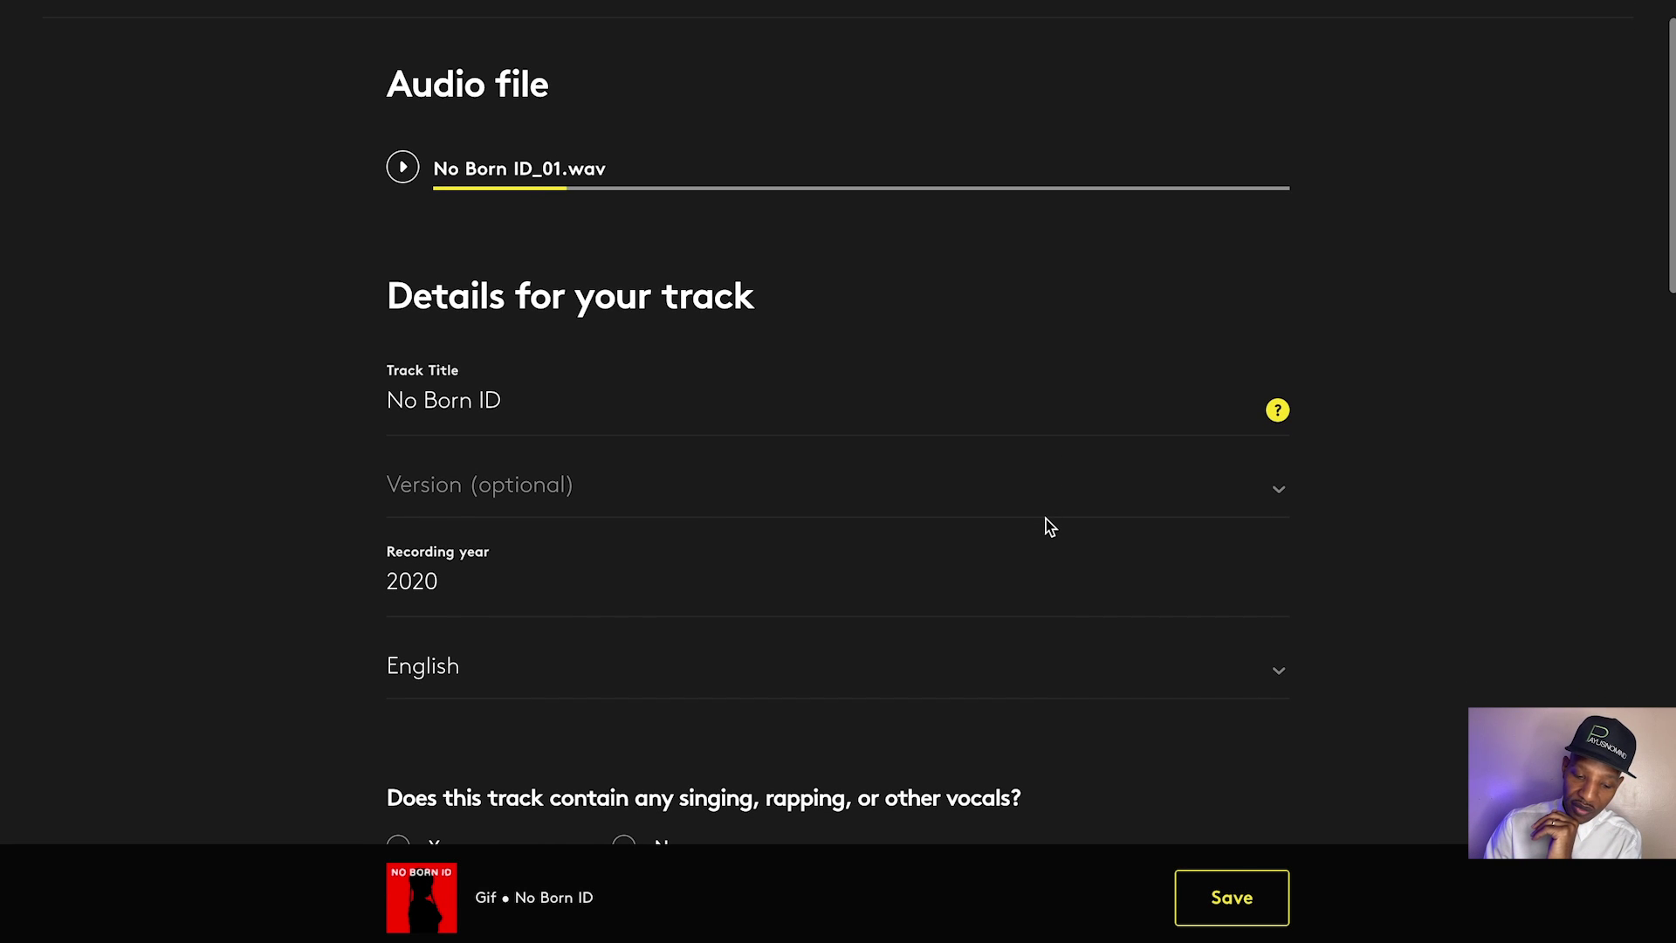
scroll(1047, 510, "down", 1)
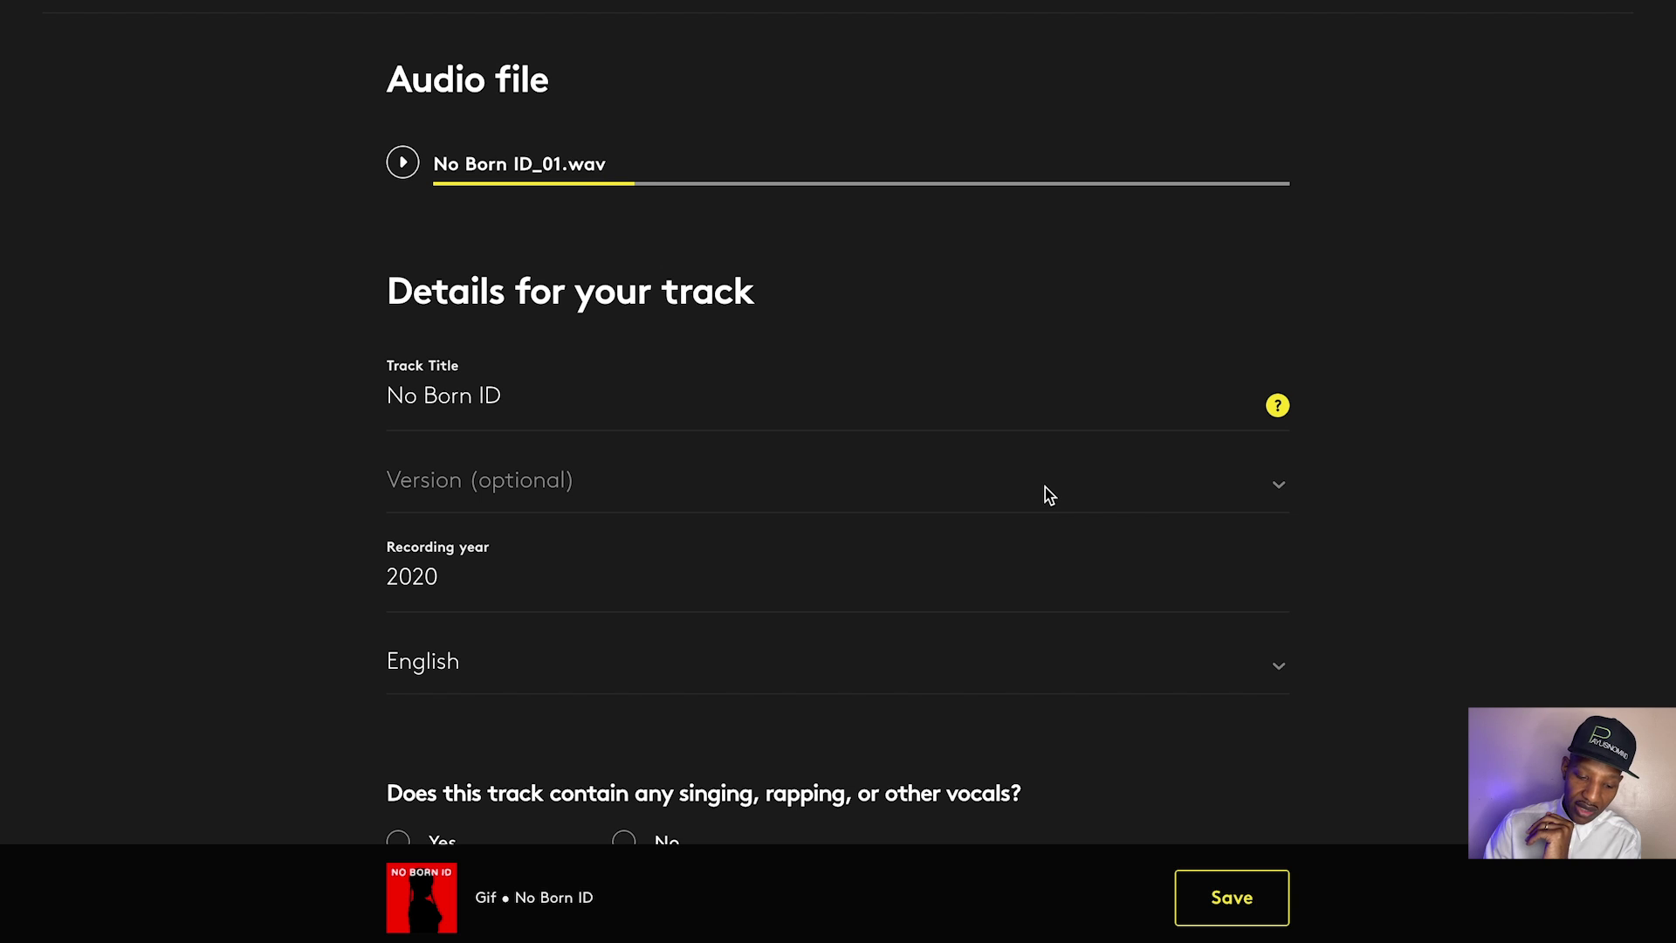
left_click(1046, 494)
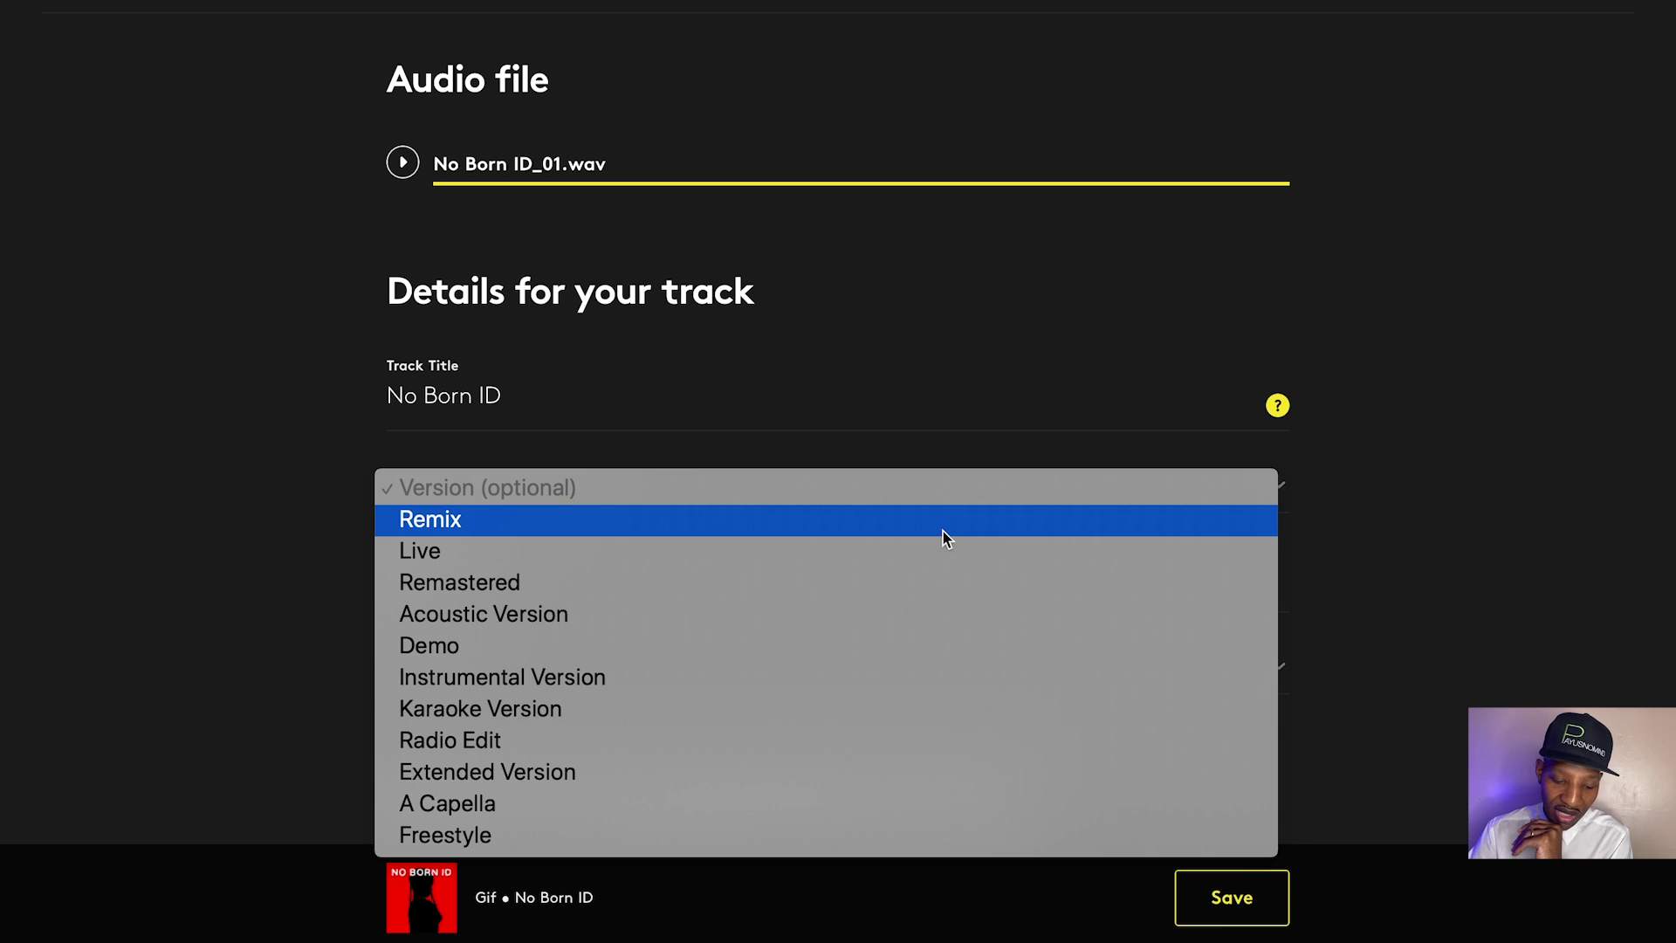
left_click(1345, 488)
scroll(1348, 489, "down", 1)
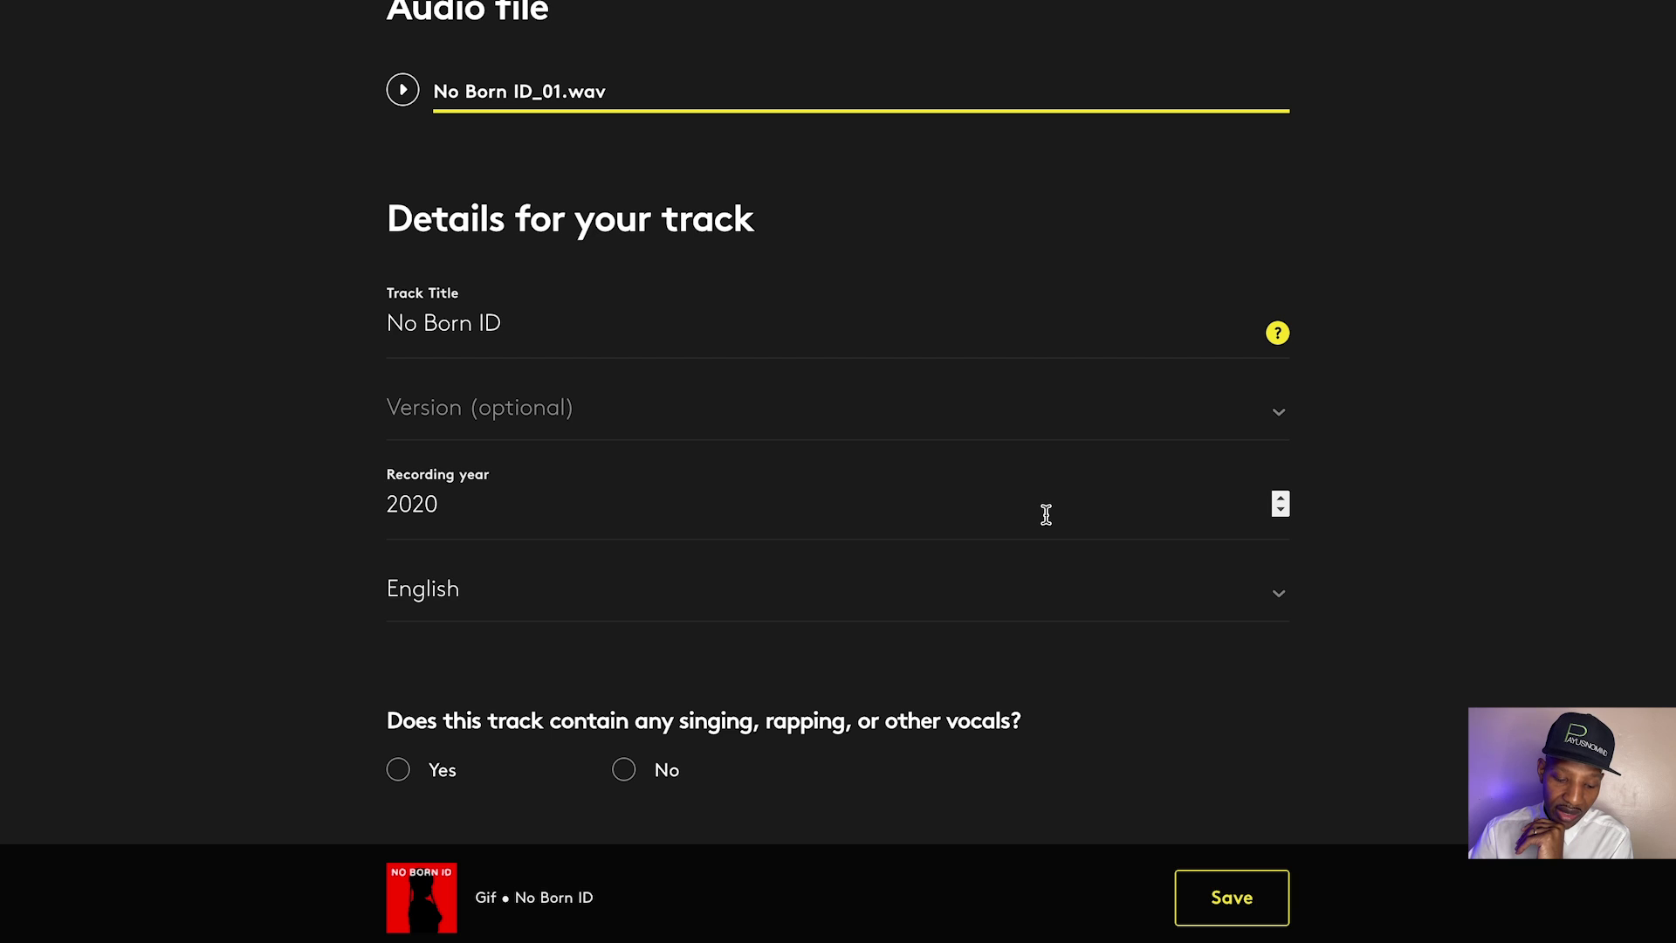
scroll(1018, 547, "down", 1)
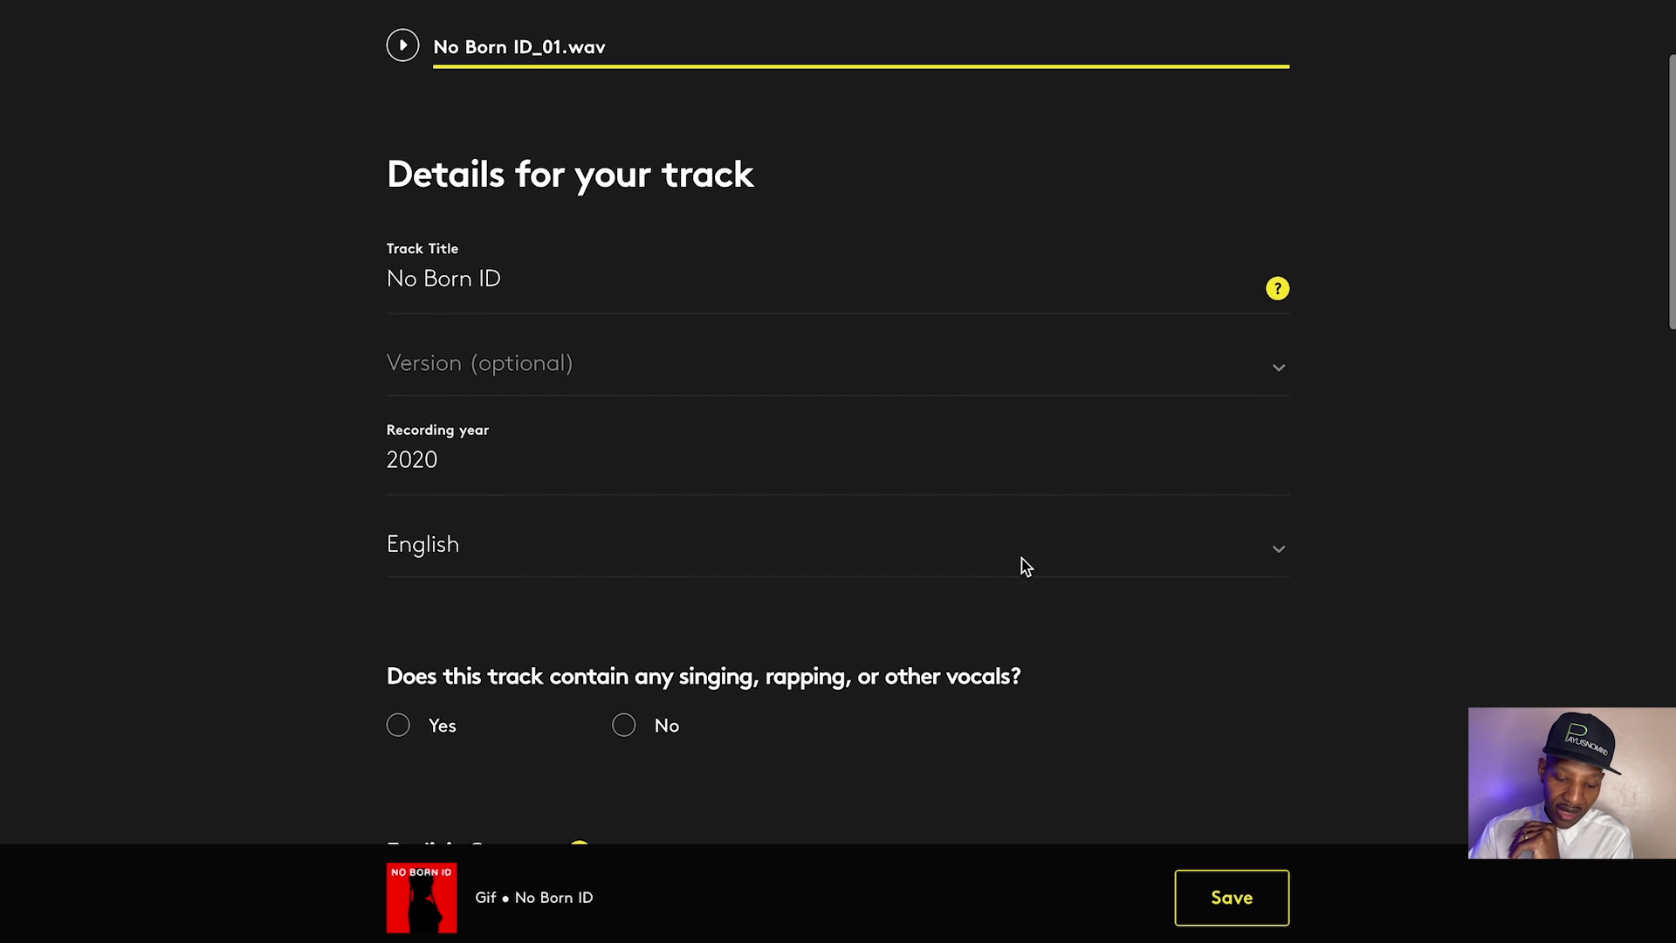
scroll(1024, 577, "down", 1)
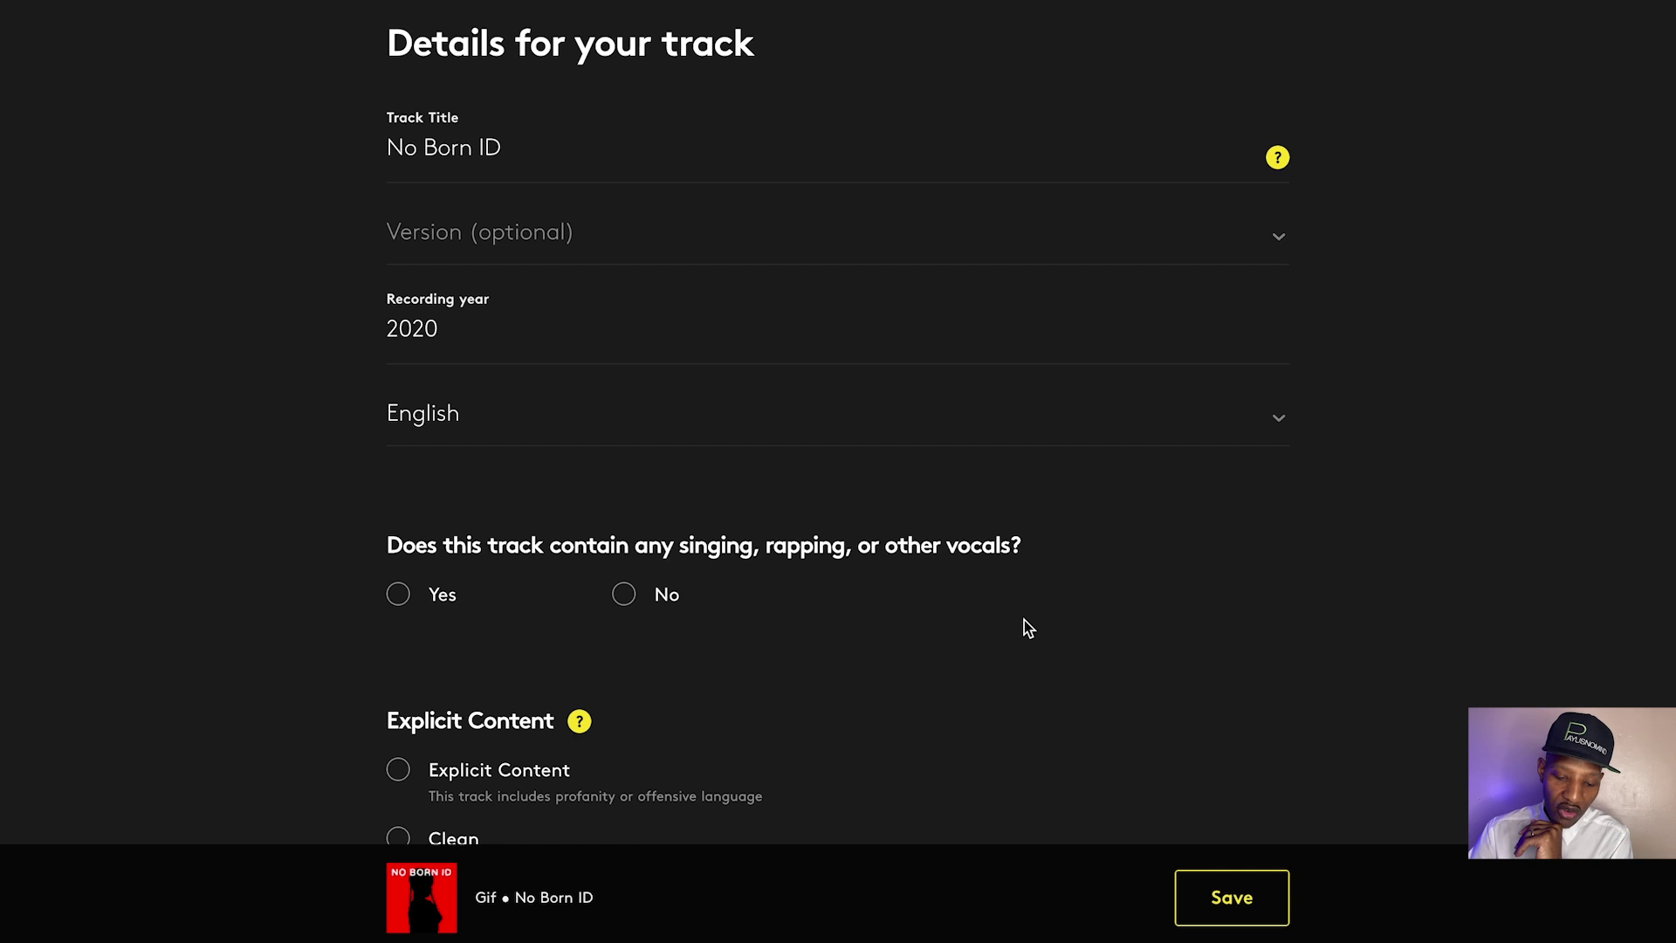
scroll(1024, 619, "down", 1)
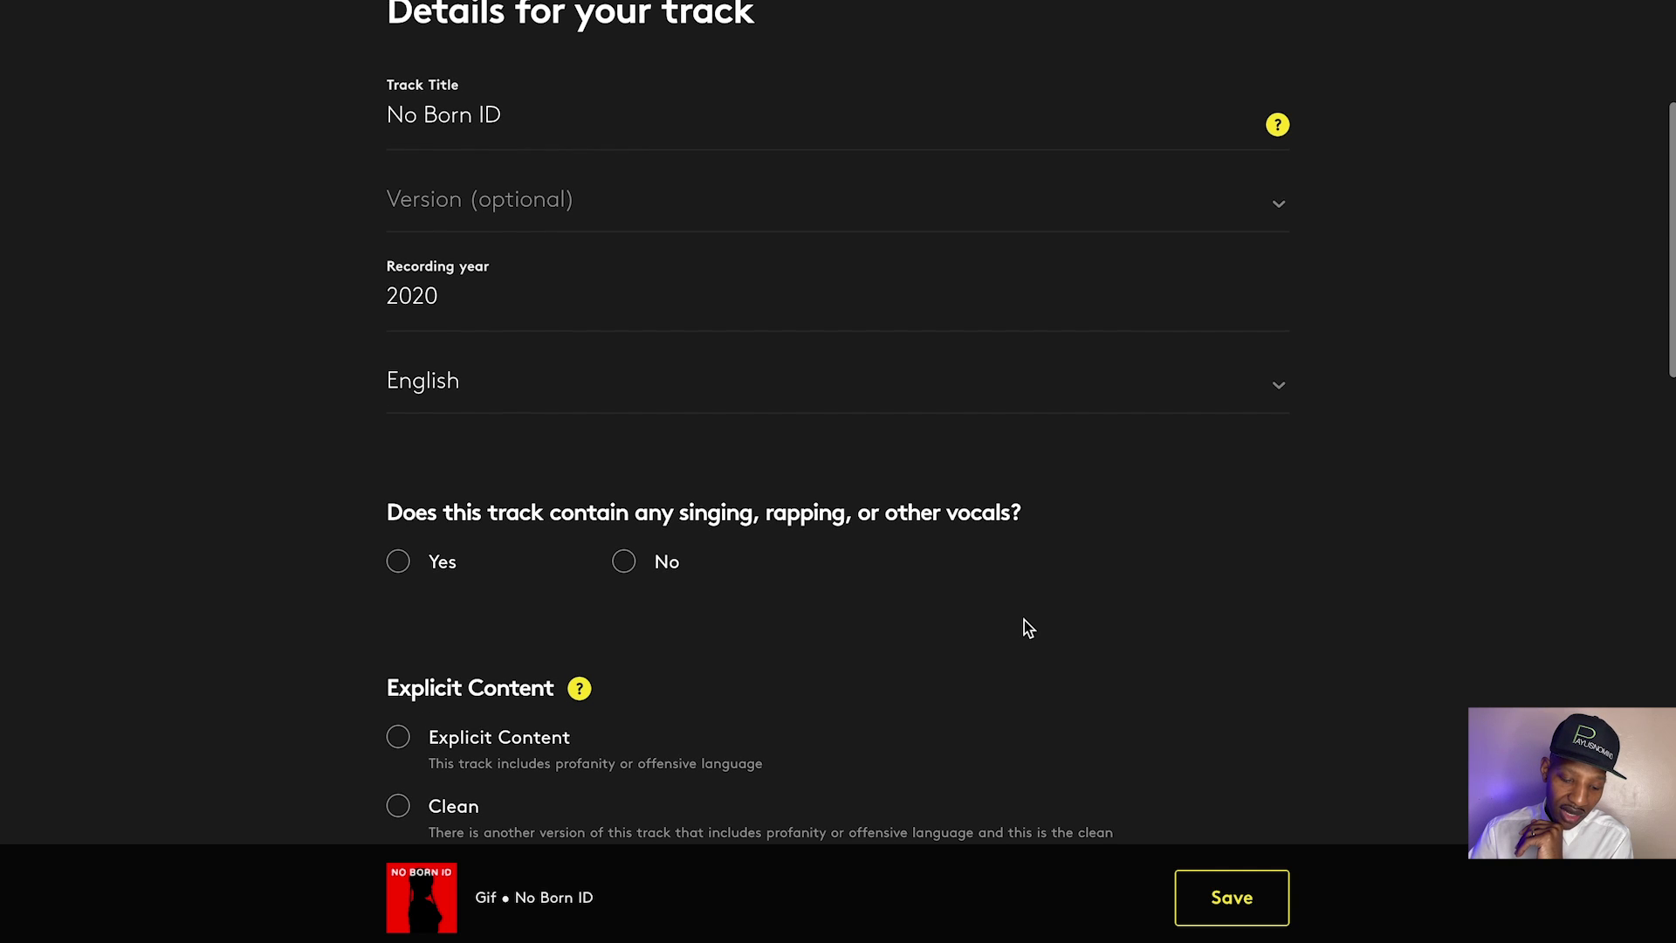
Mark the track as having vocals in English and explicit content
left_click(406, 559)
scroll(484, 568, "down", 1)
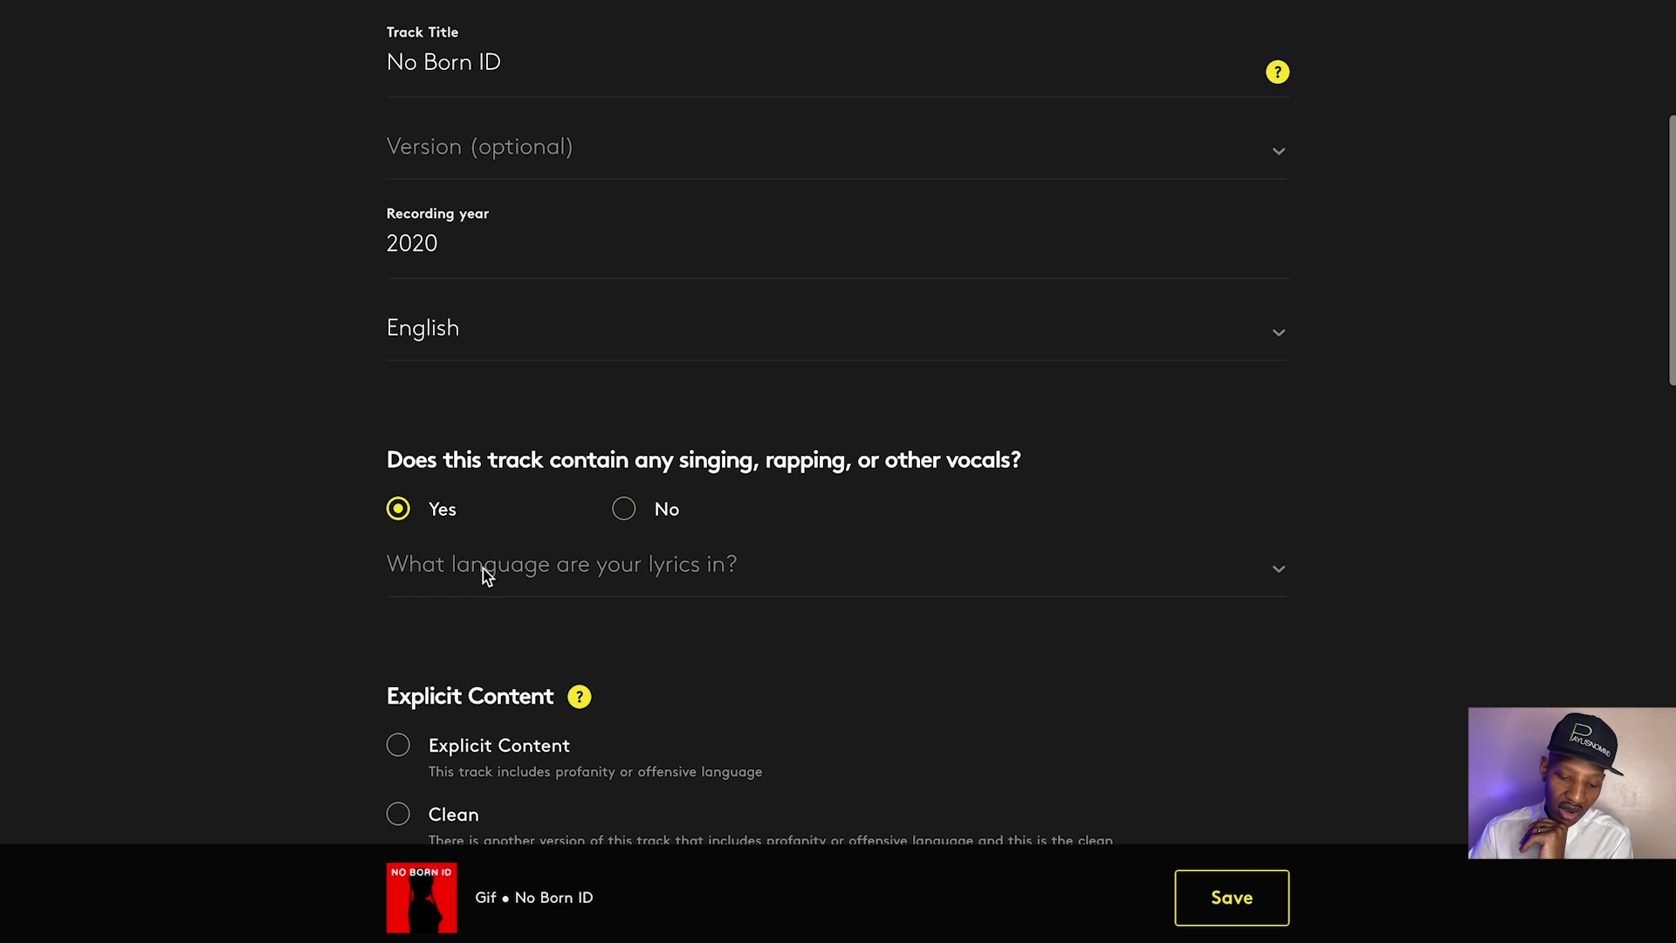
left_click(488, 581)
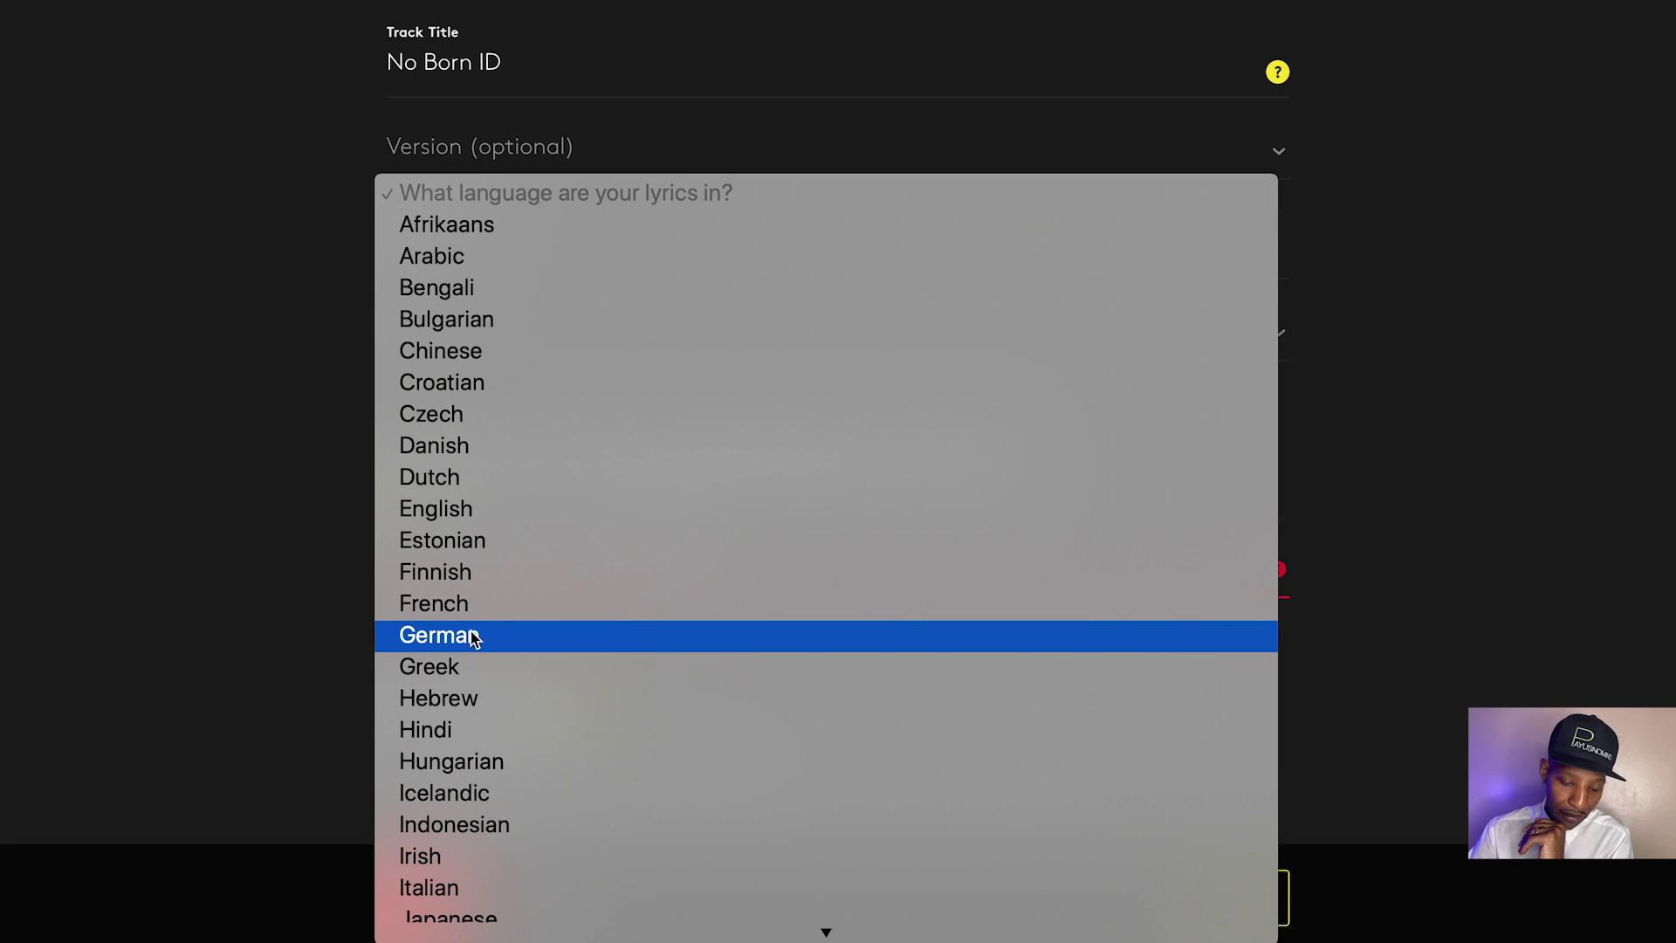
left_click(478, 513)
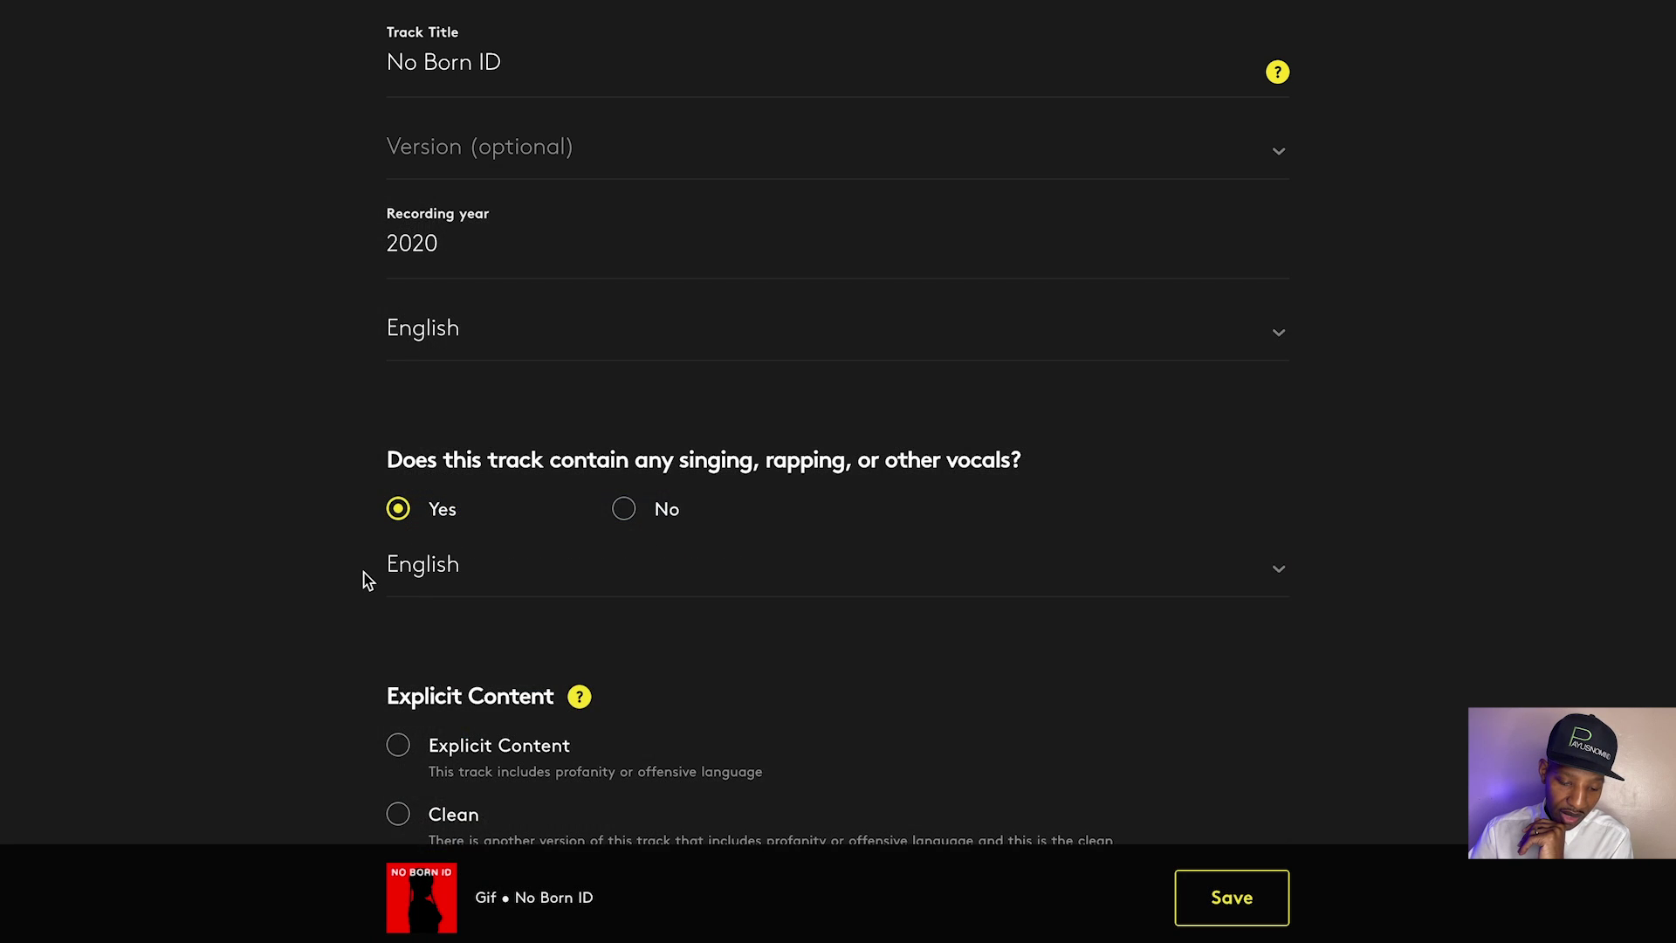
scroll(365, 578, "down", 3)
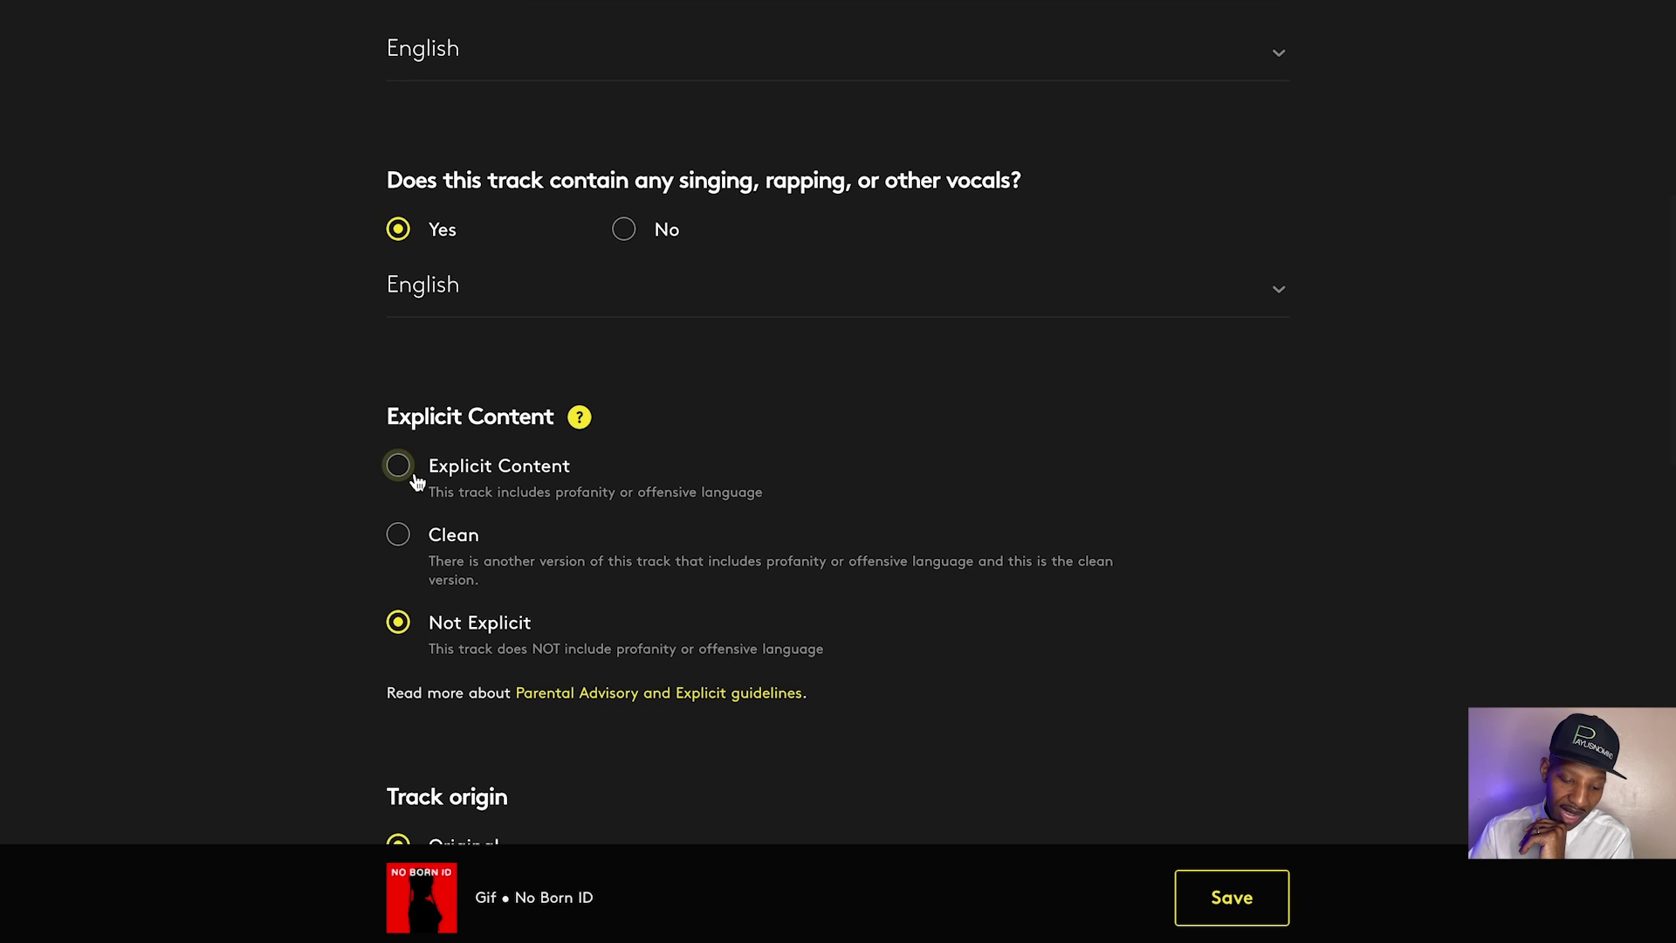
left_click(399, 468)
Set the track origin to Cover
scroll(318, 550, "down", 4)
scroll(320, 552, "down", 1)
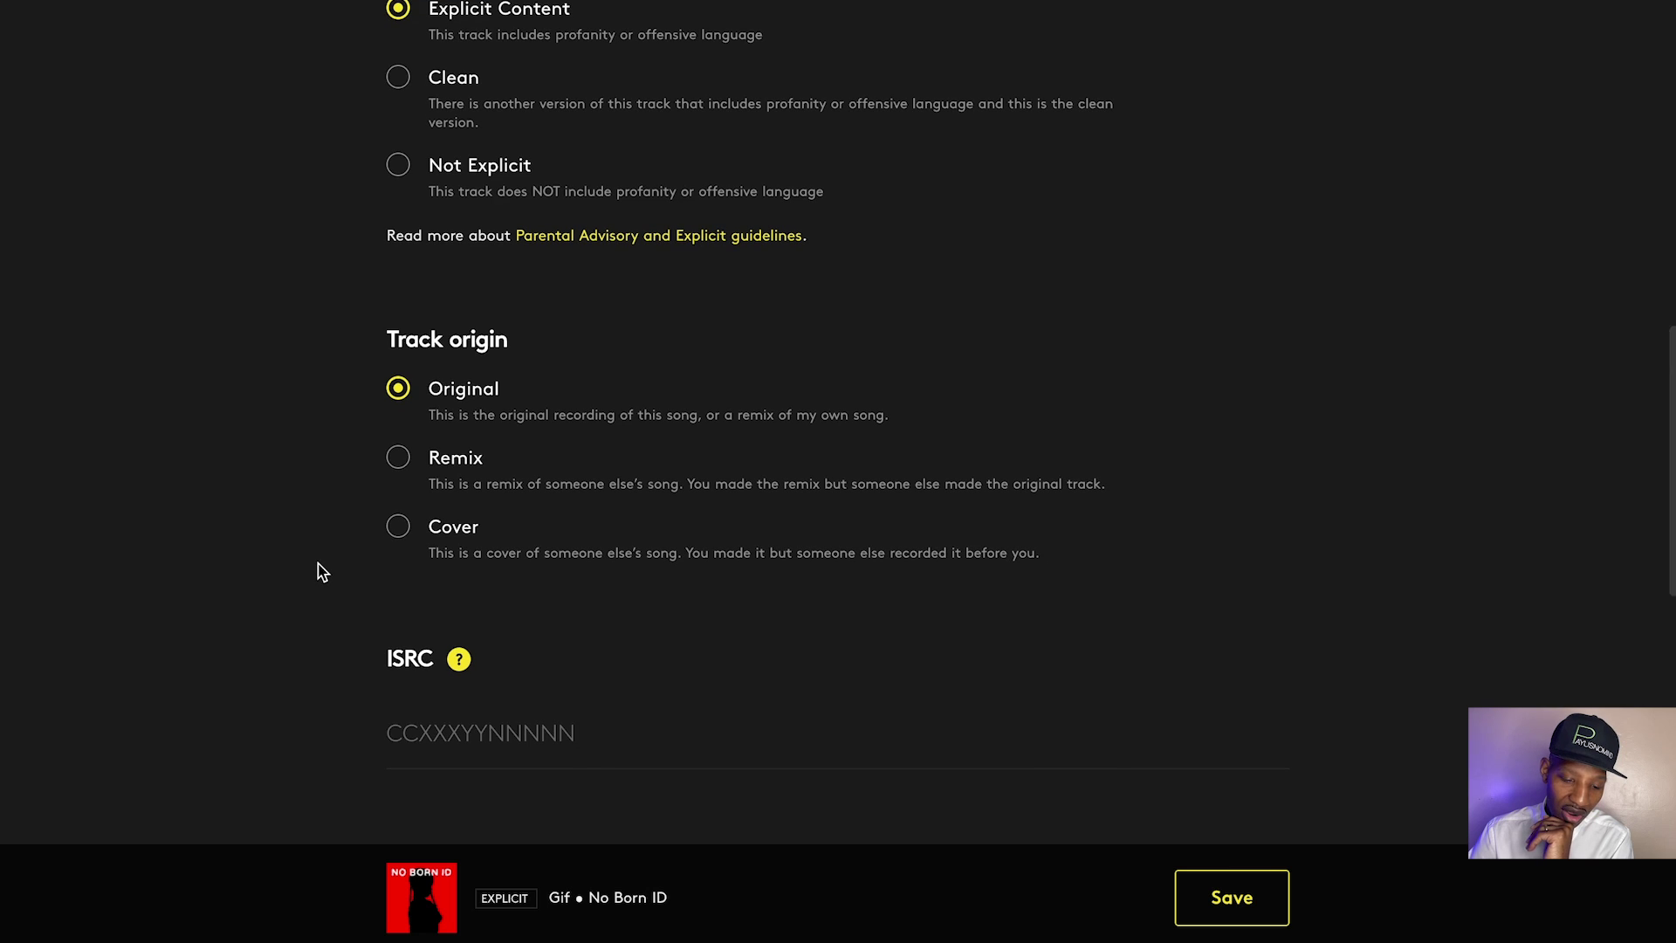
scroll(321, 571, "down", 1)
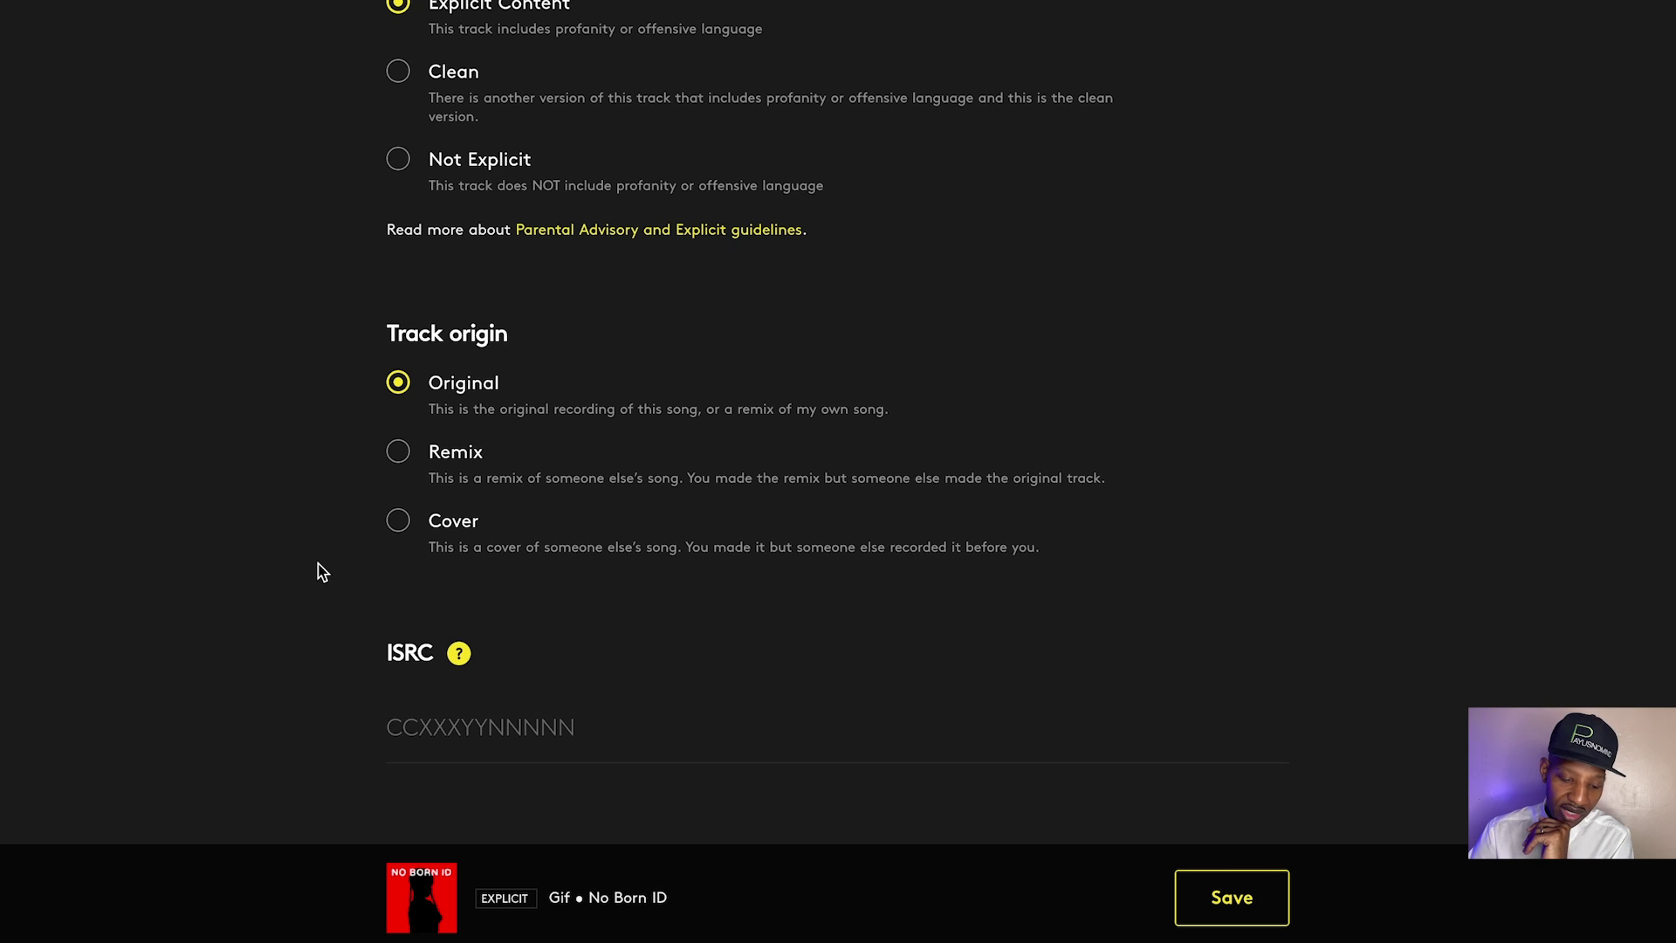
scroll(320, 572, "down", 1)
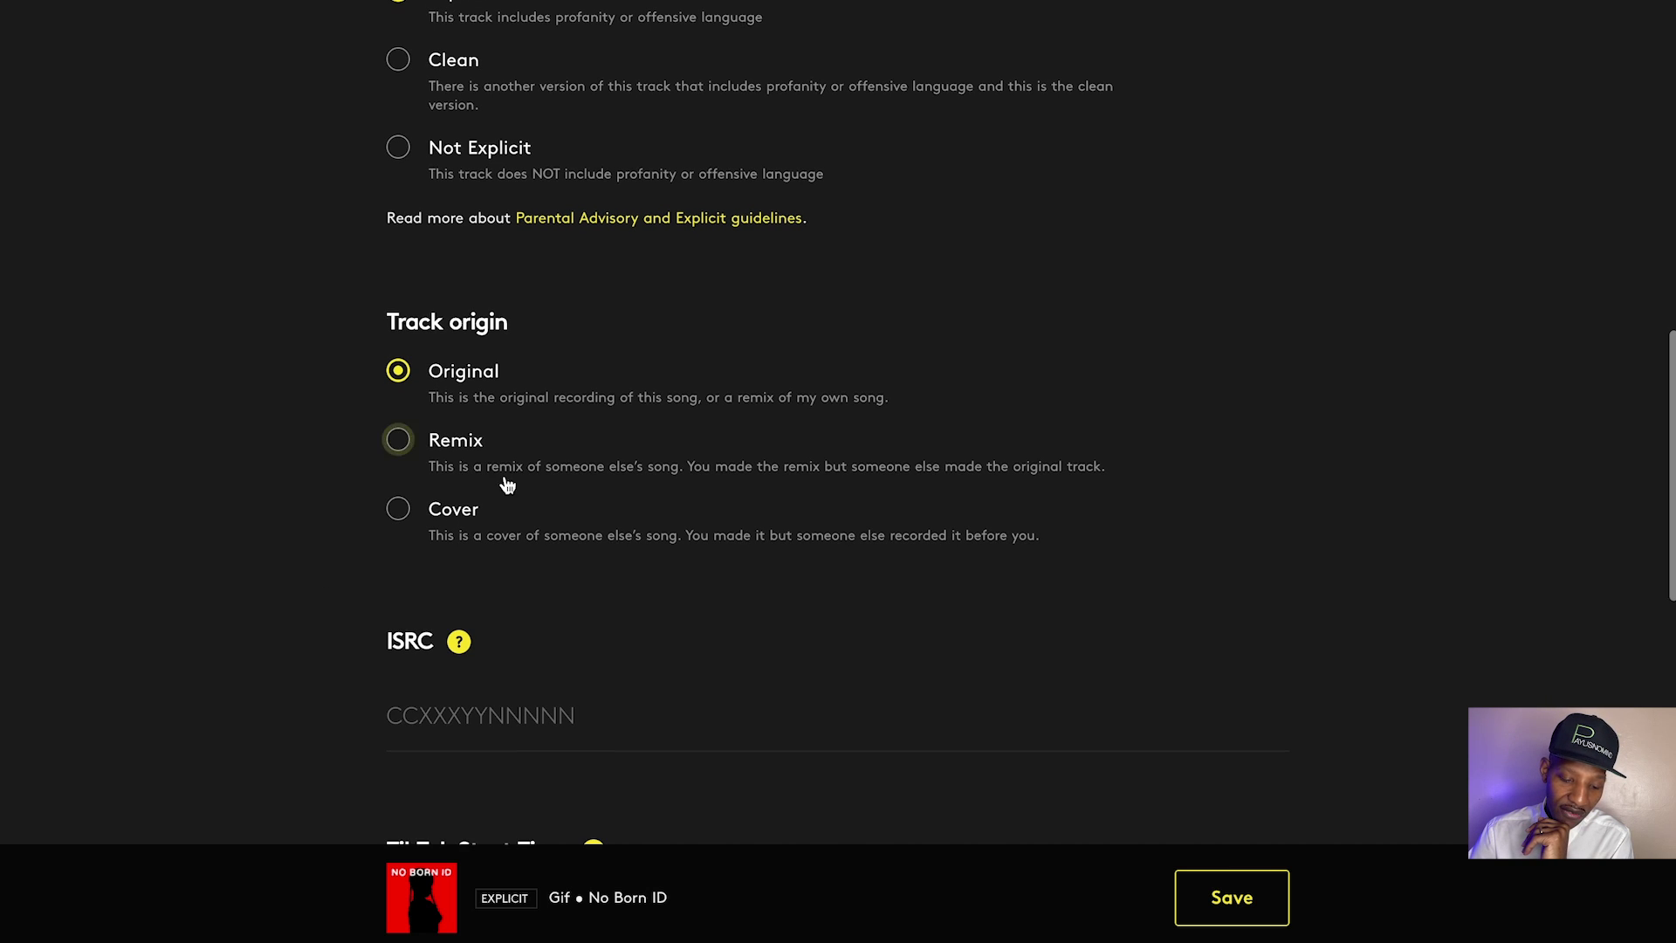
left_click(403, 449)
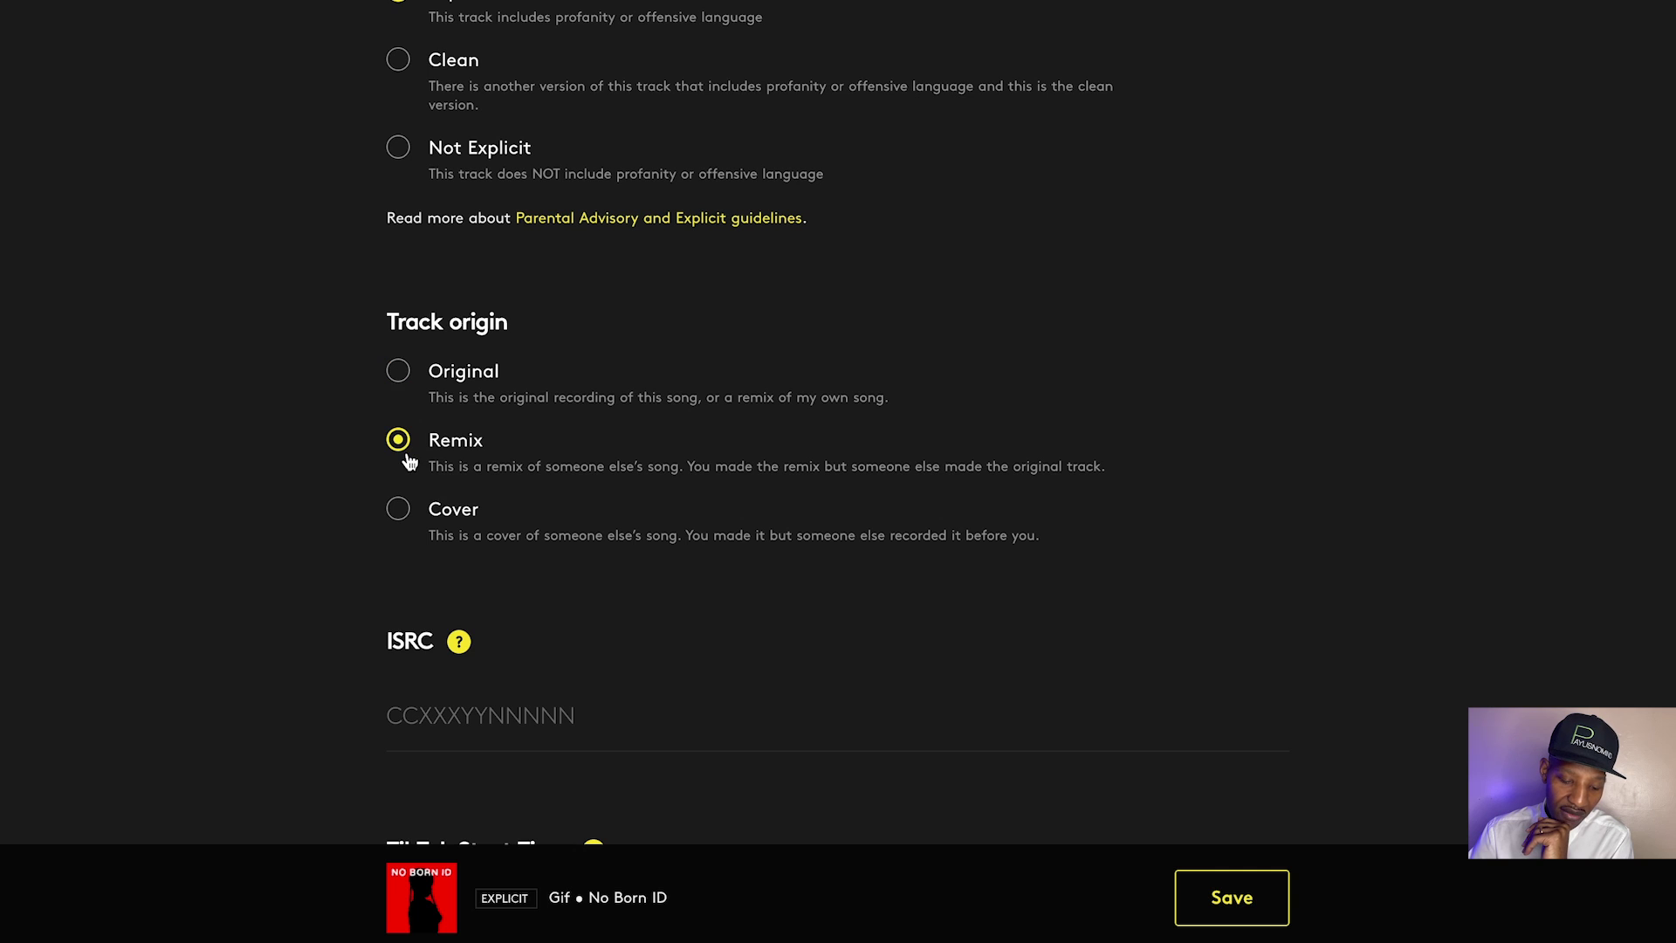
left_click(405, 517)
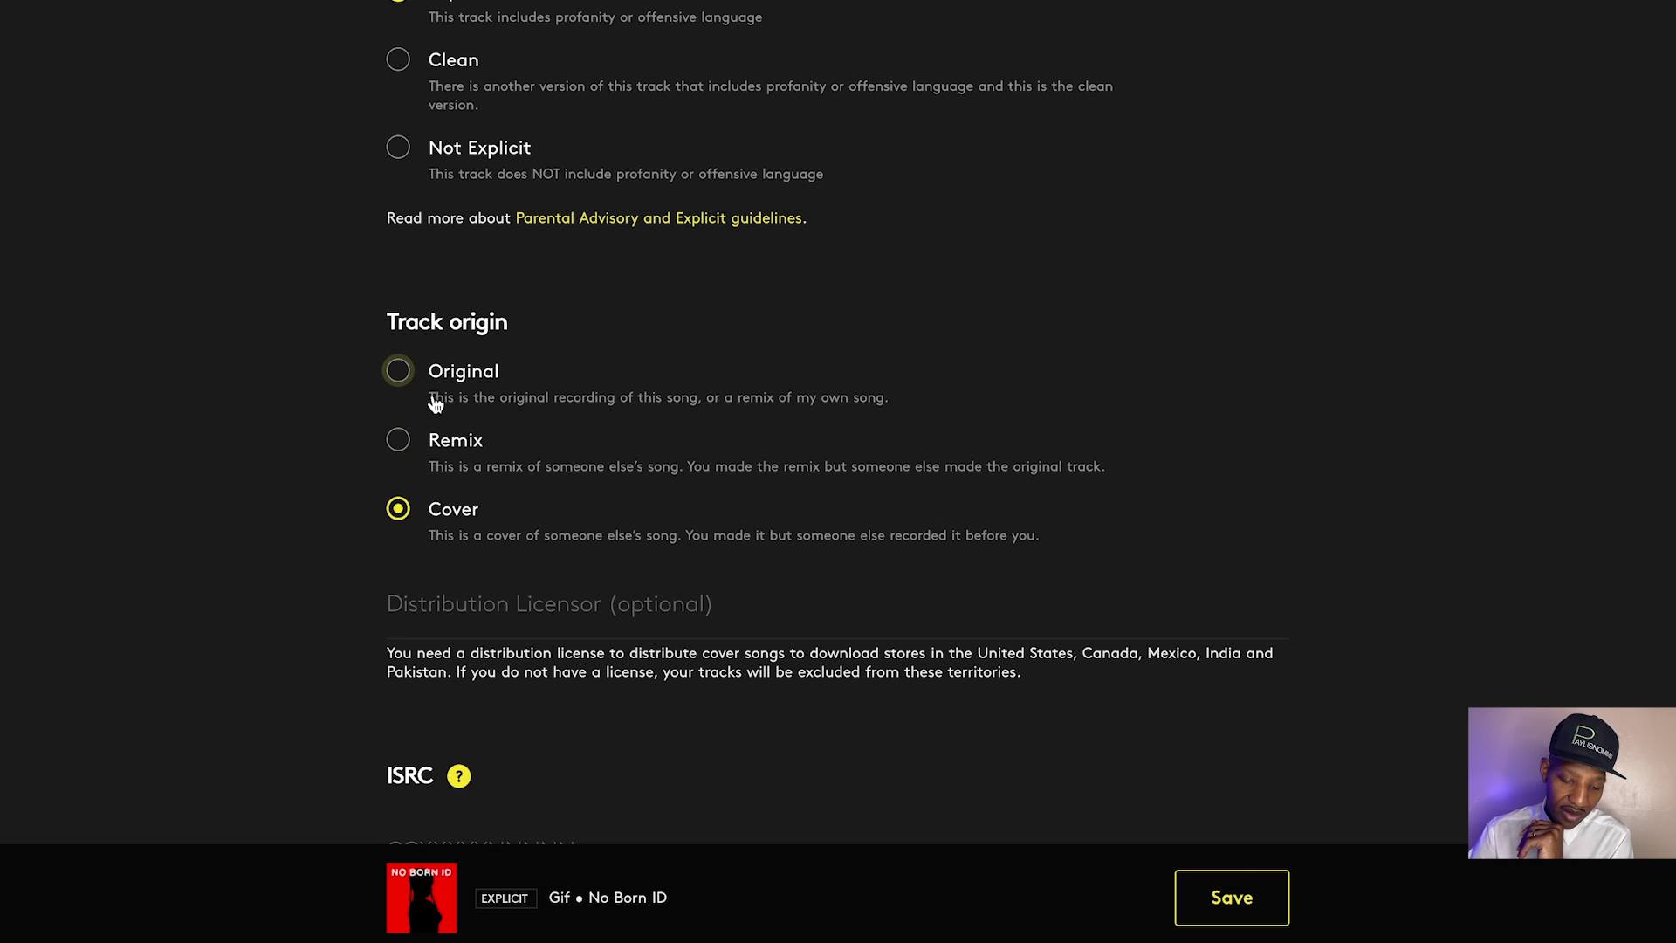
left_click(403, 372)
scroll(531, 505, "down", 1)
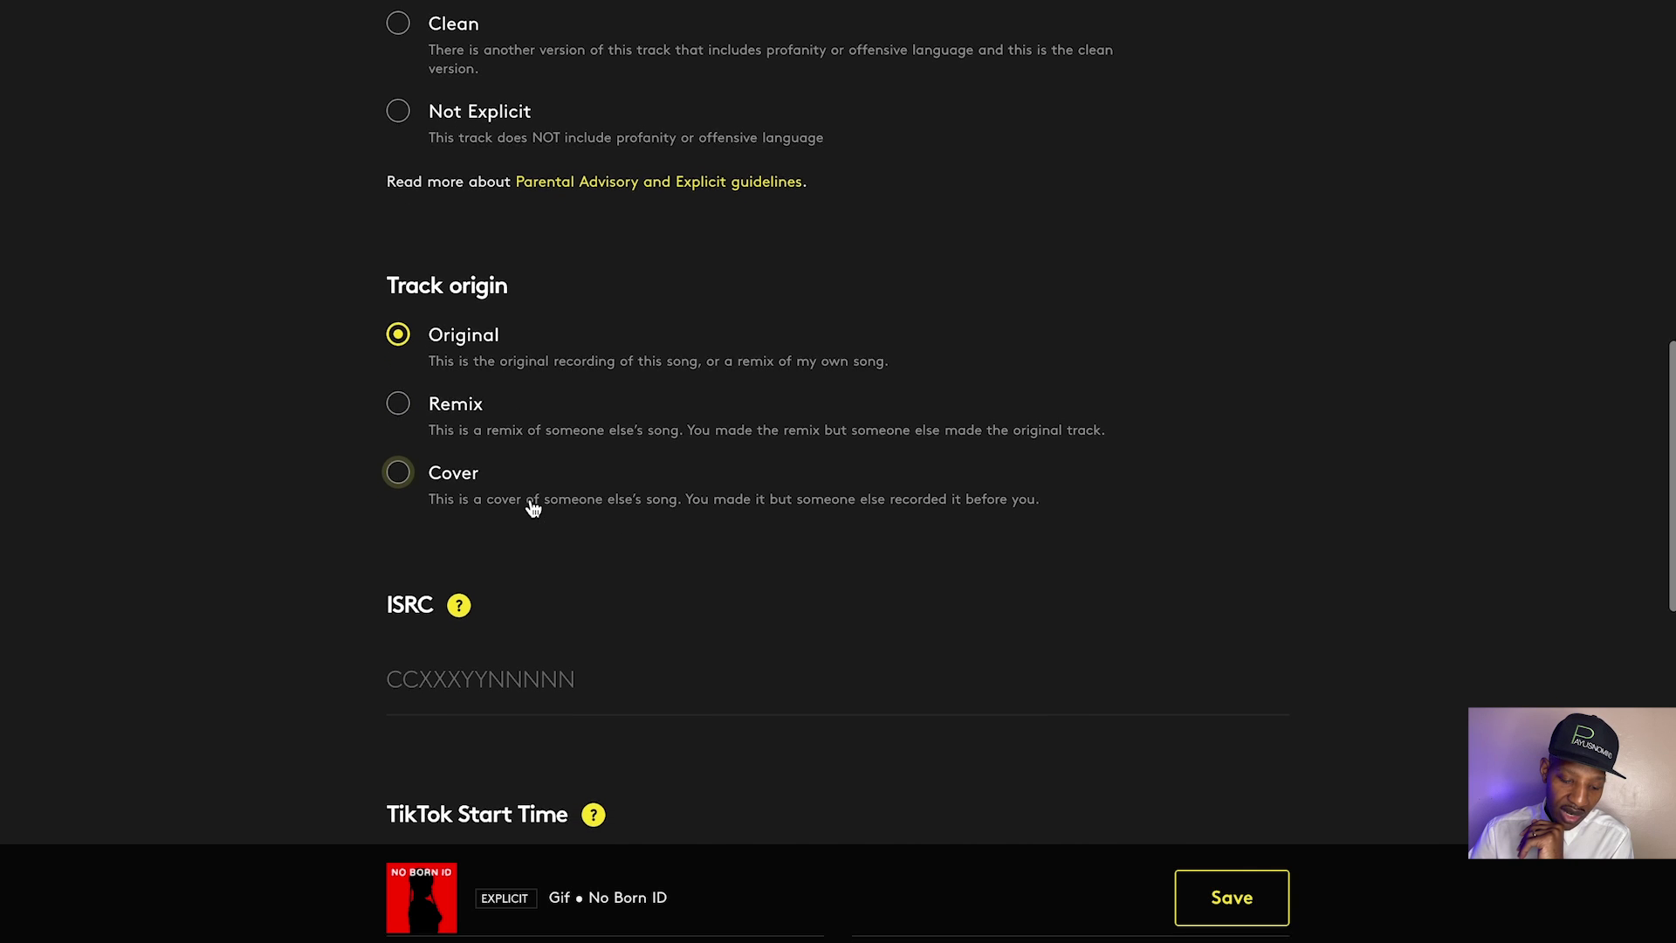
mouse_move(458, 567)
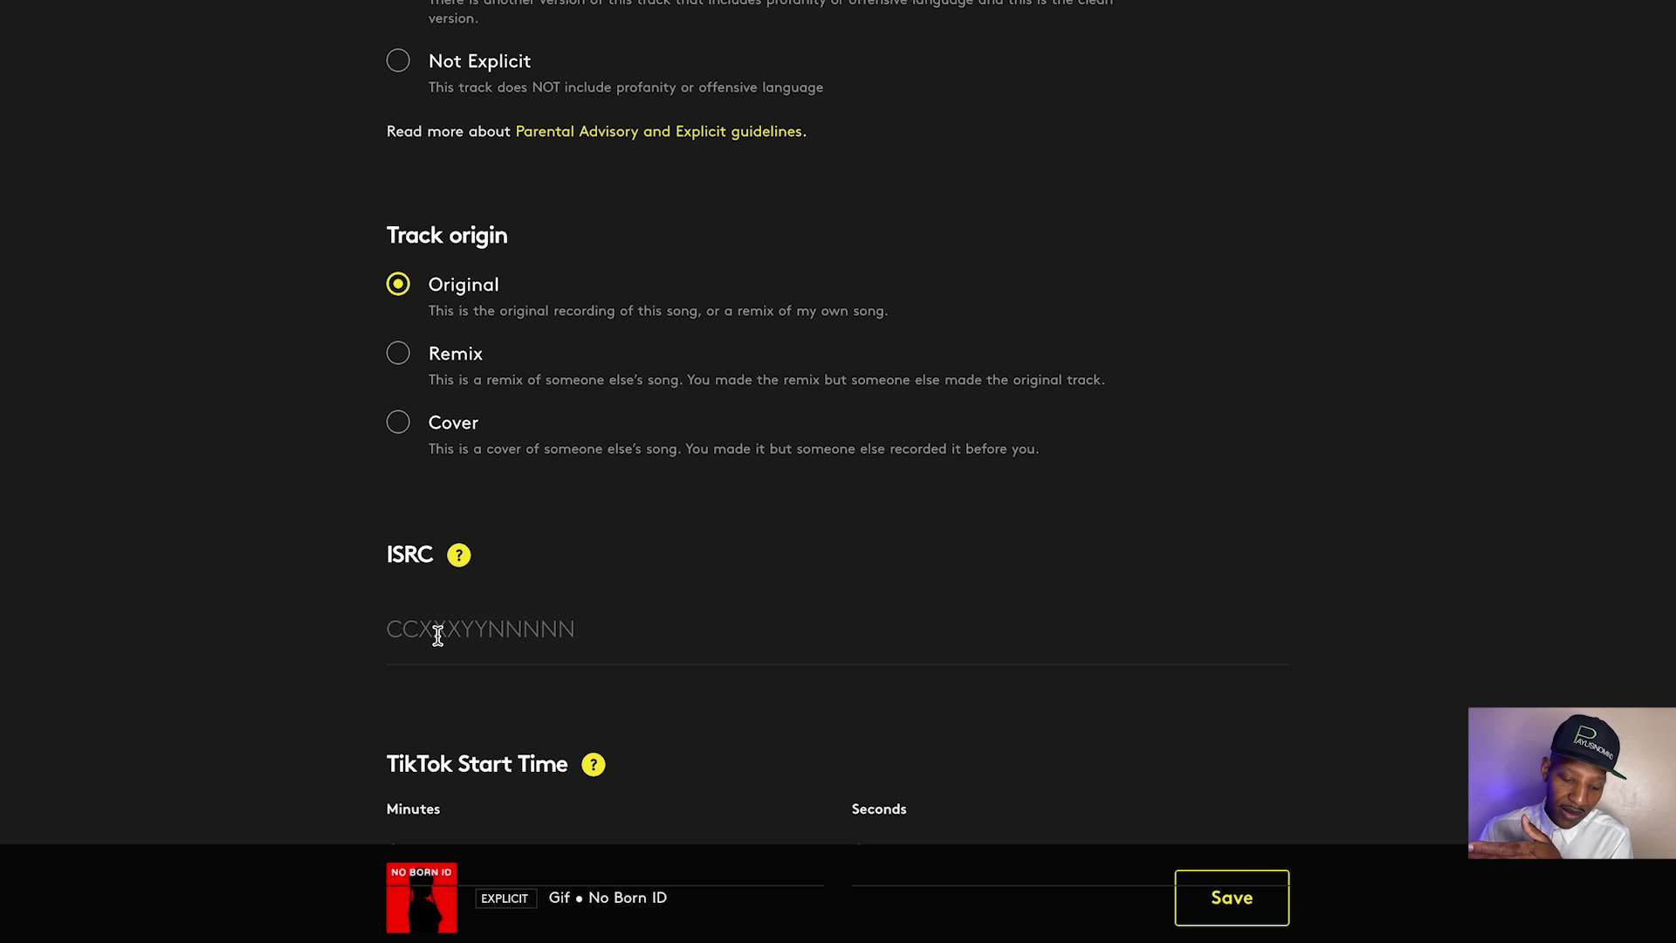
scroll(437, 636, "down", 2)
scroll(459, 694, "down", 1)
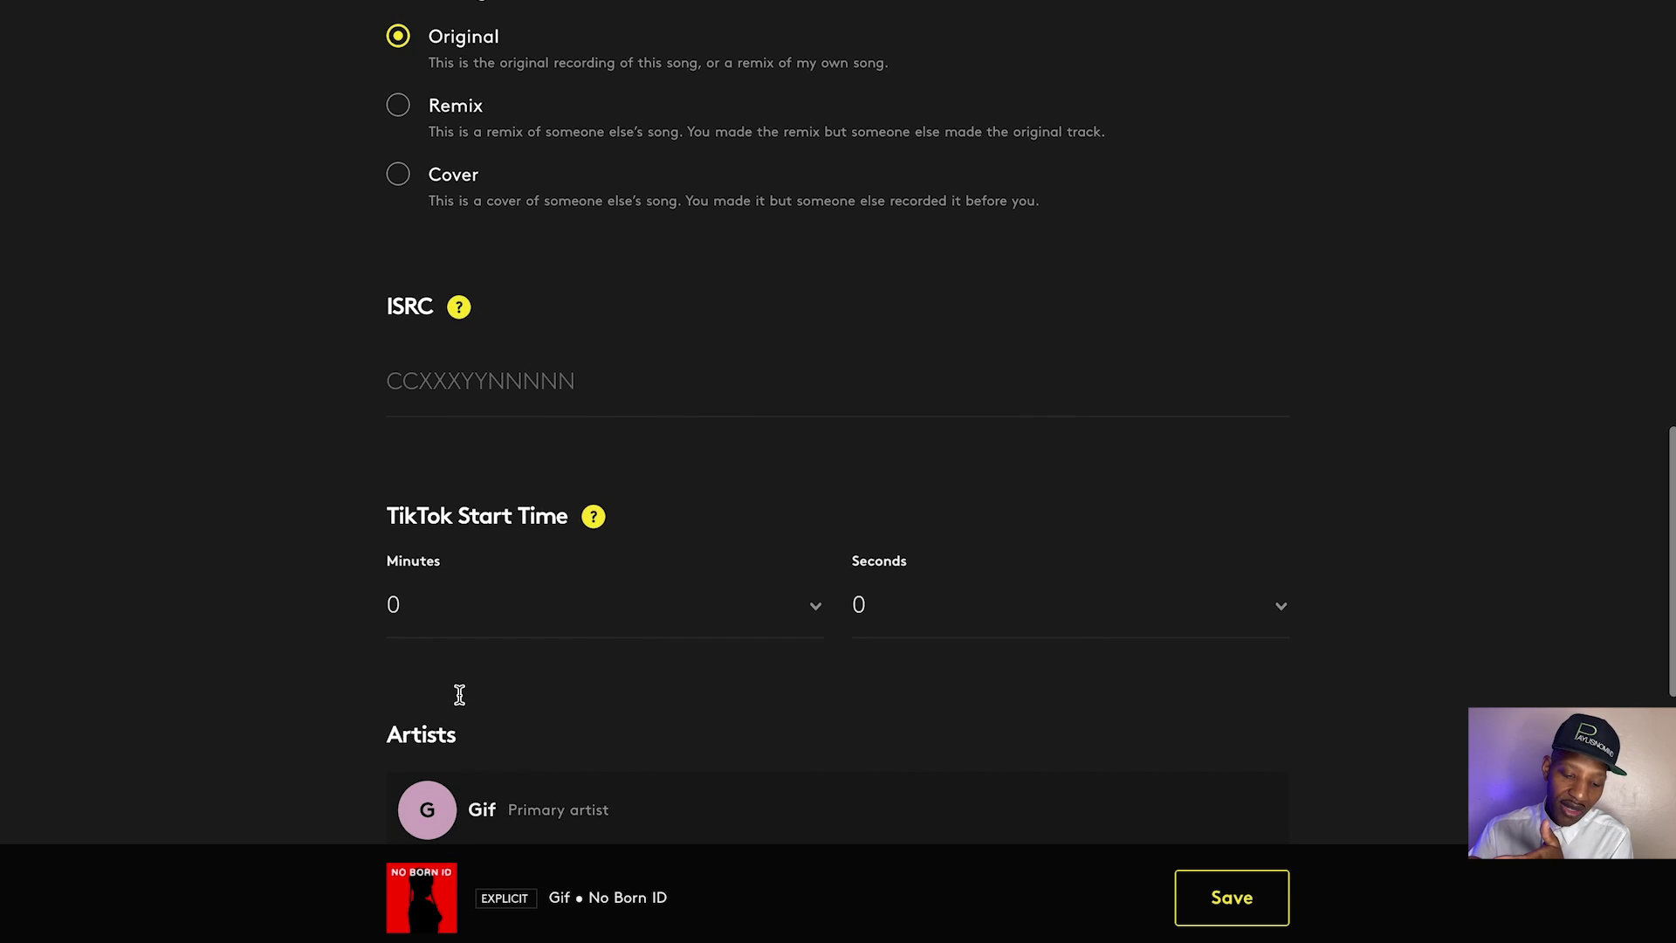
scroll(535, 686, "down", 1)
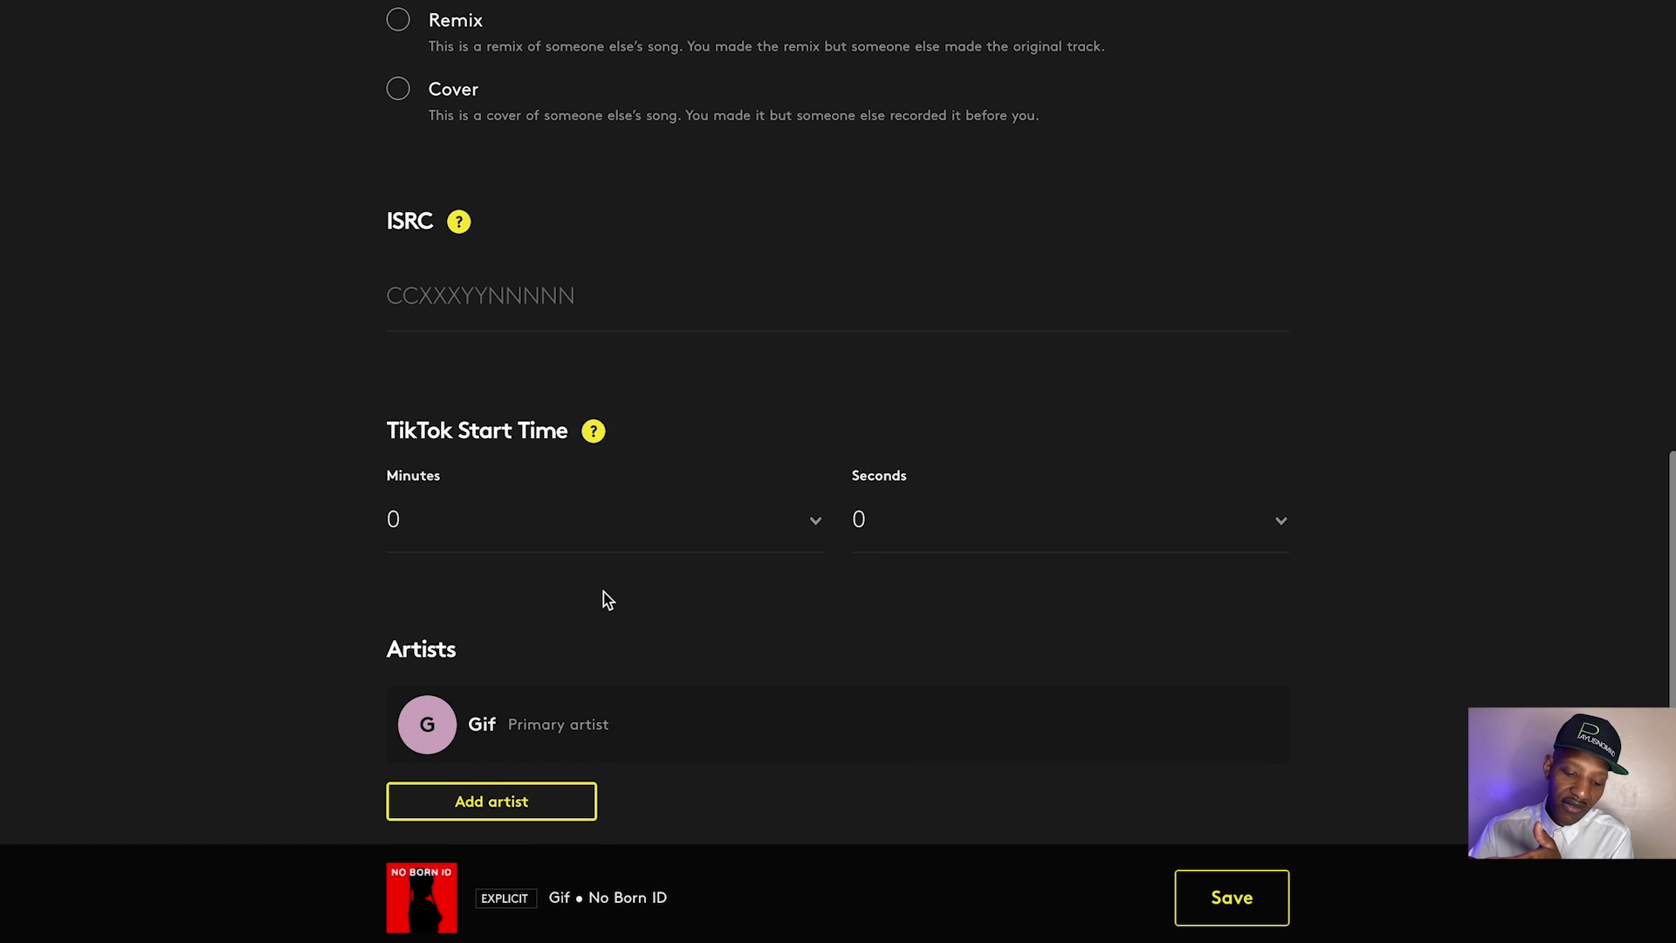
scroll(609, 598, "down", 1)
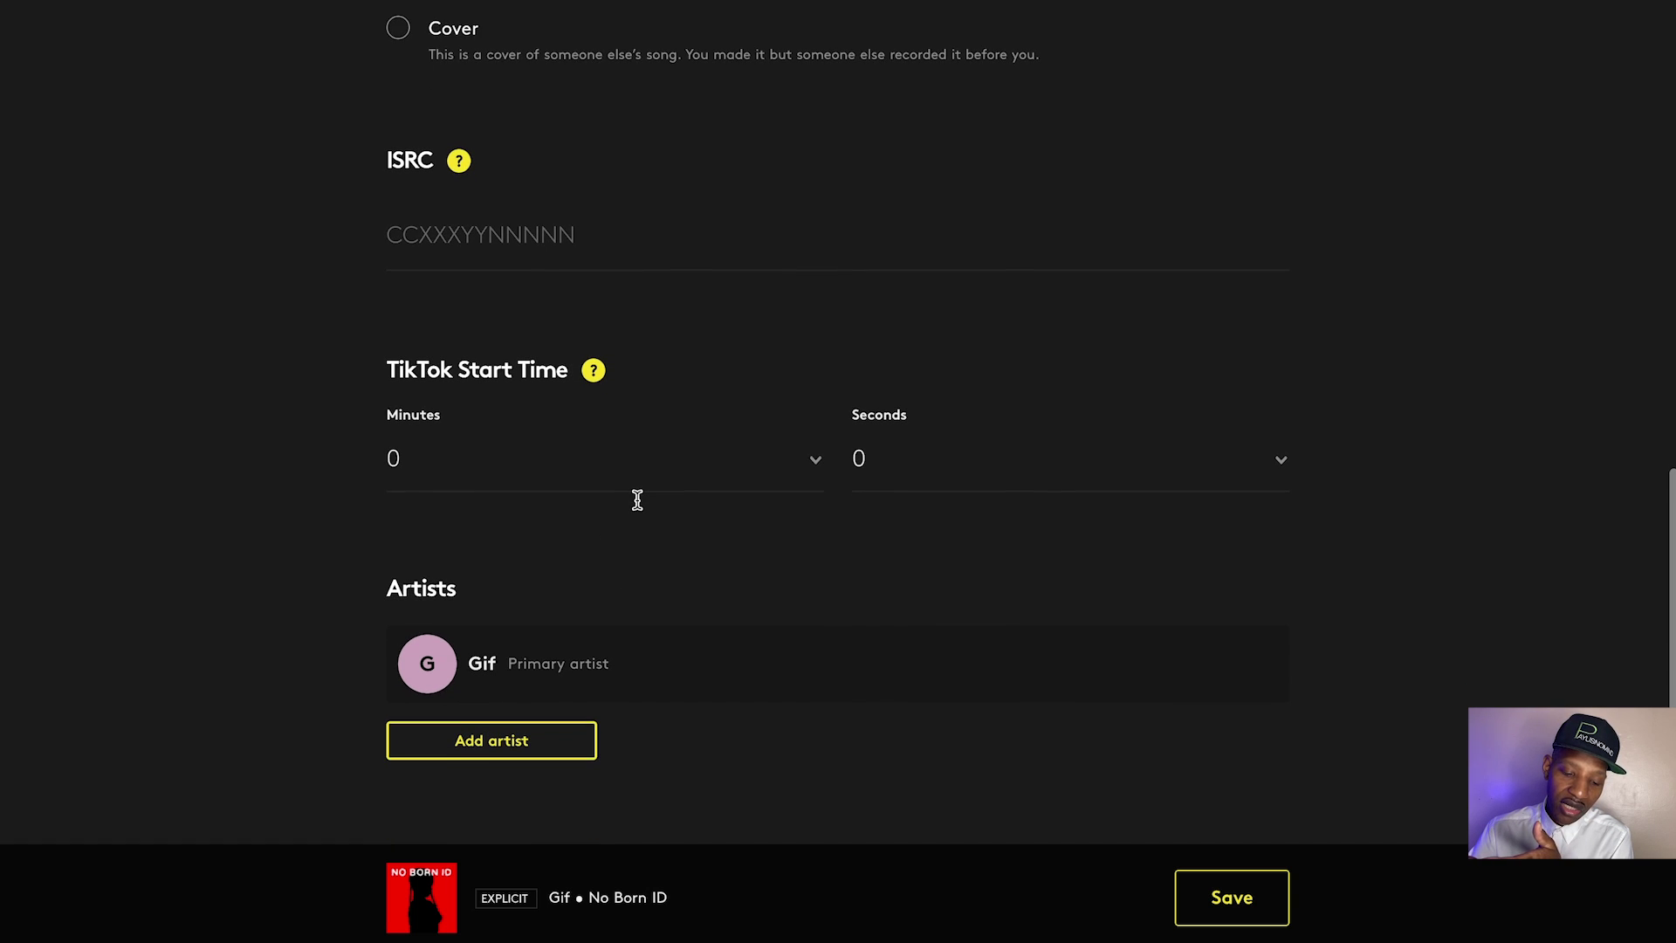
scroll(637, 502, "down", 1)
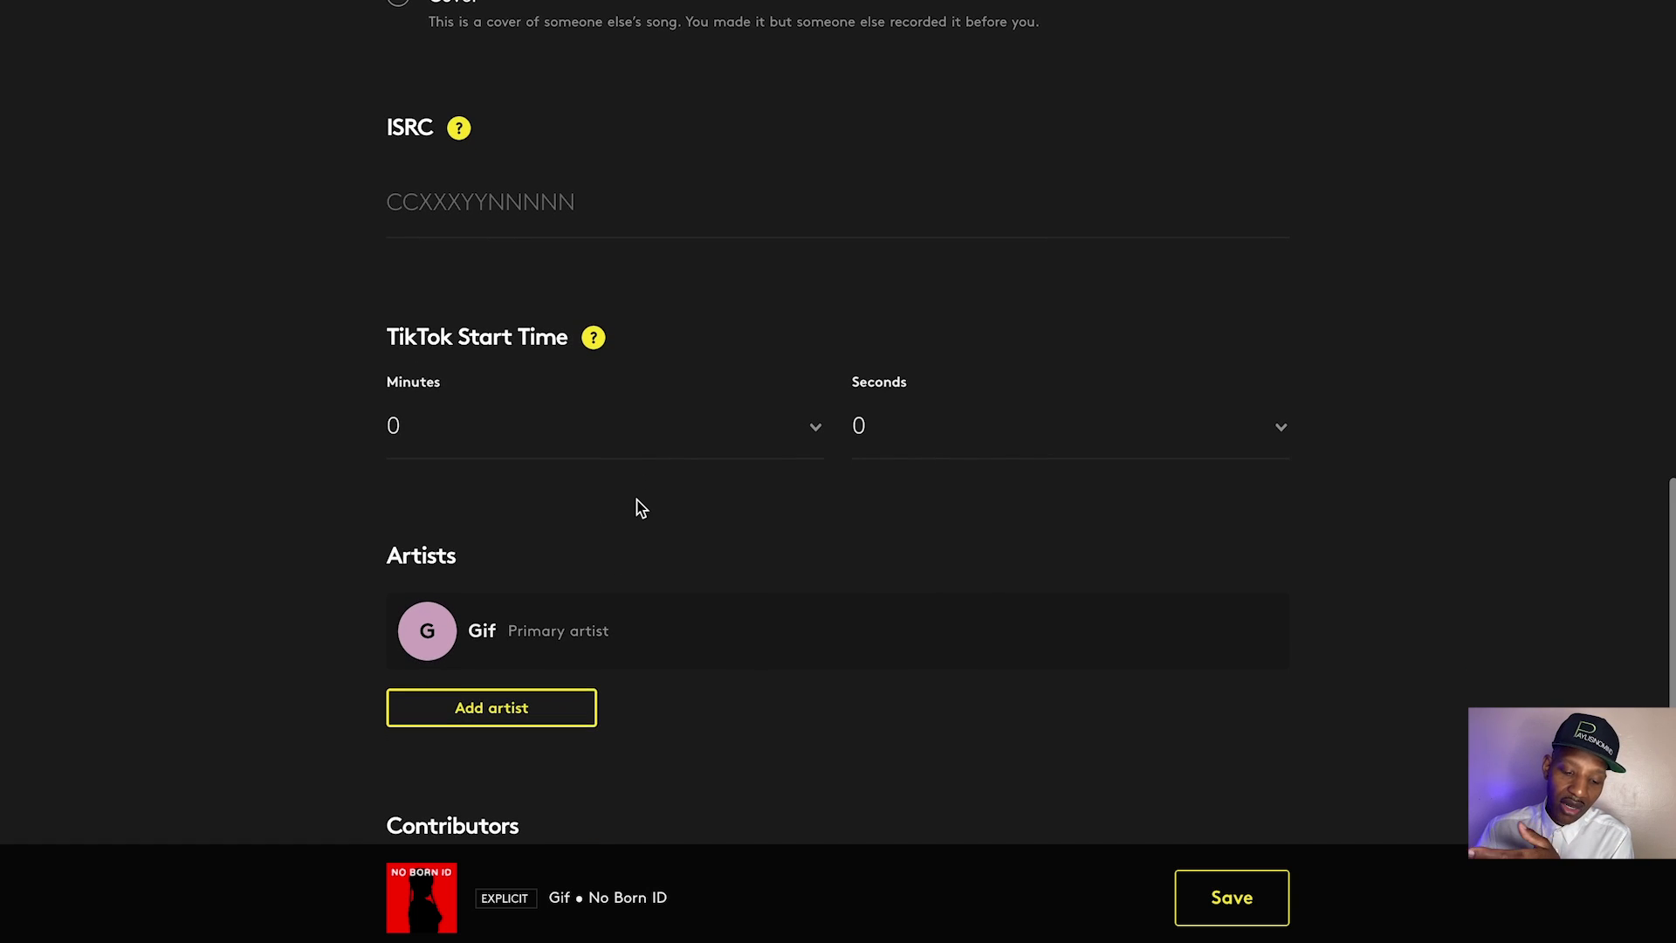
scroll(642, 508, "down", 1)
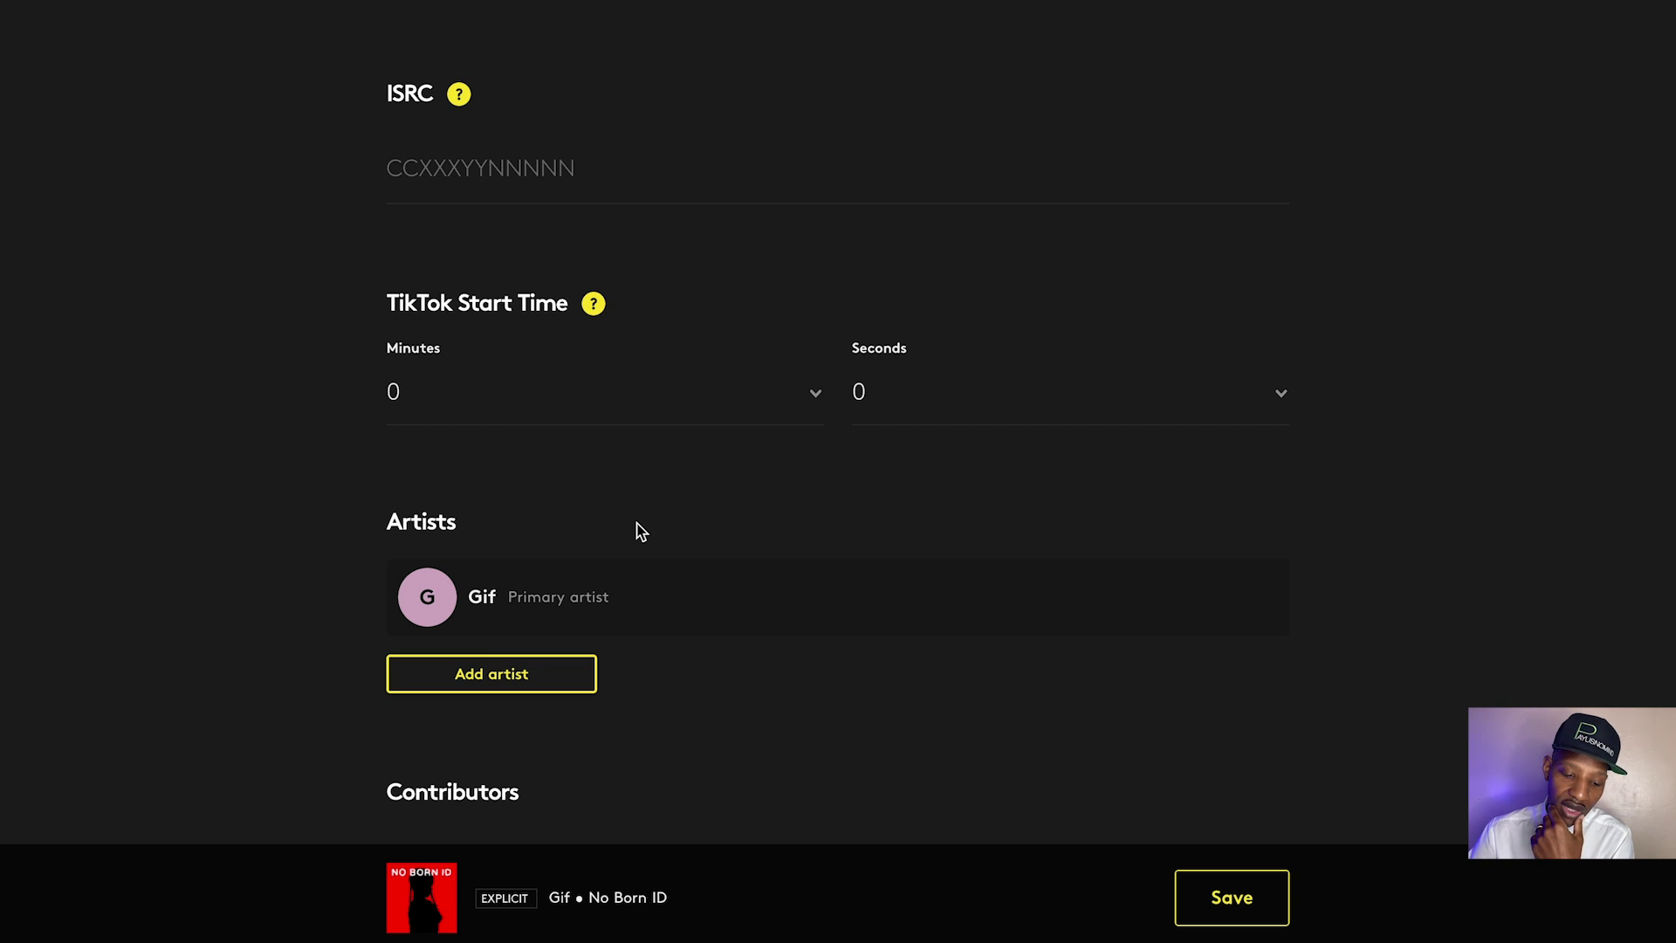
scroll(663, 546, "down", 2)
scroll(672, 565, "down", 2)
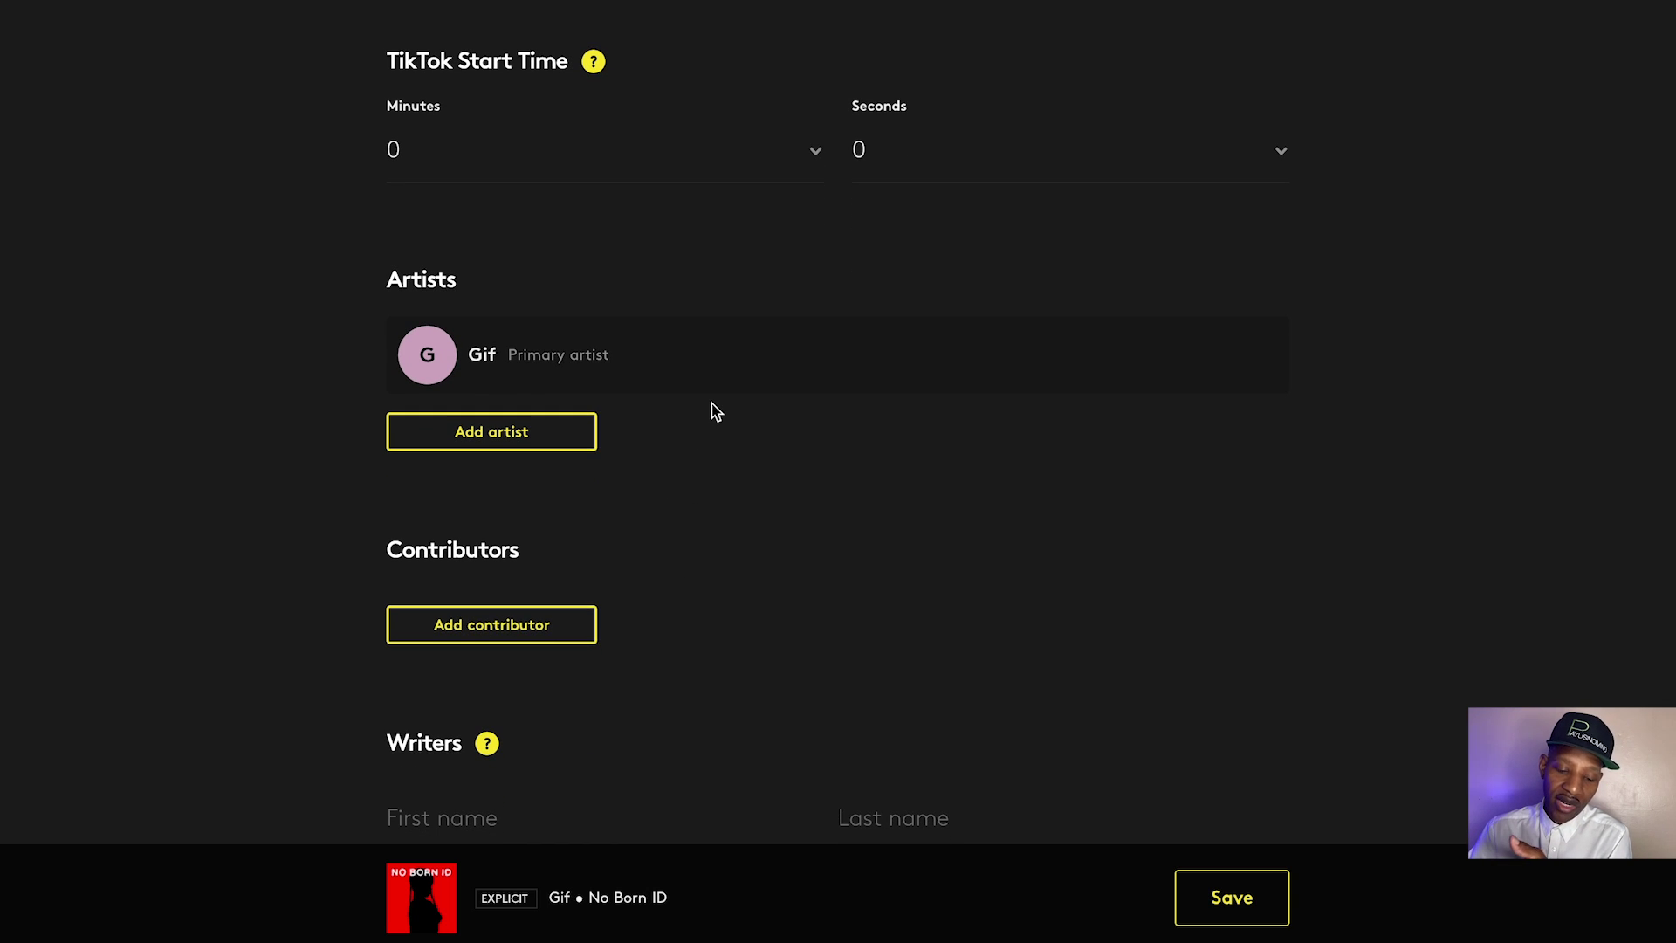
scroll(710, 408, "down", 1)
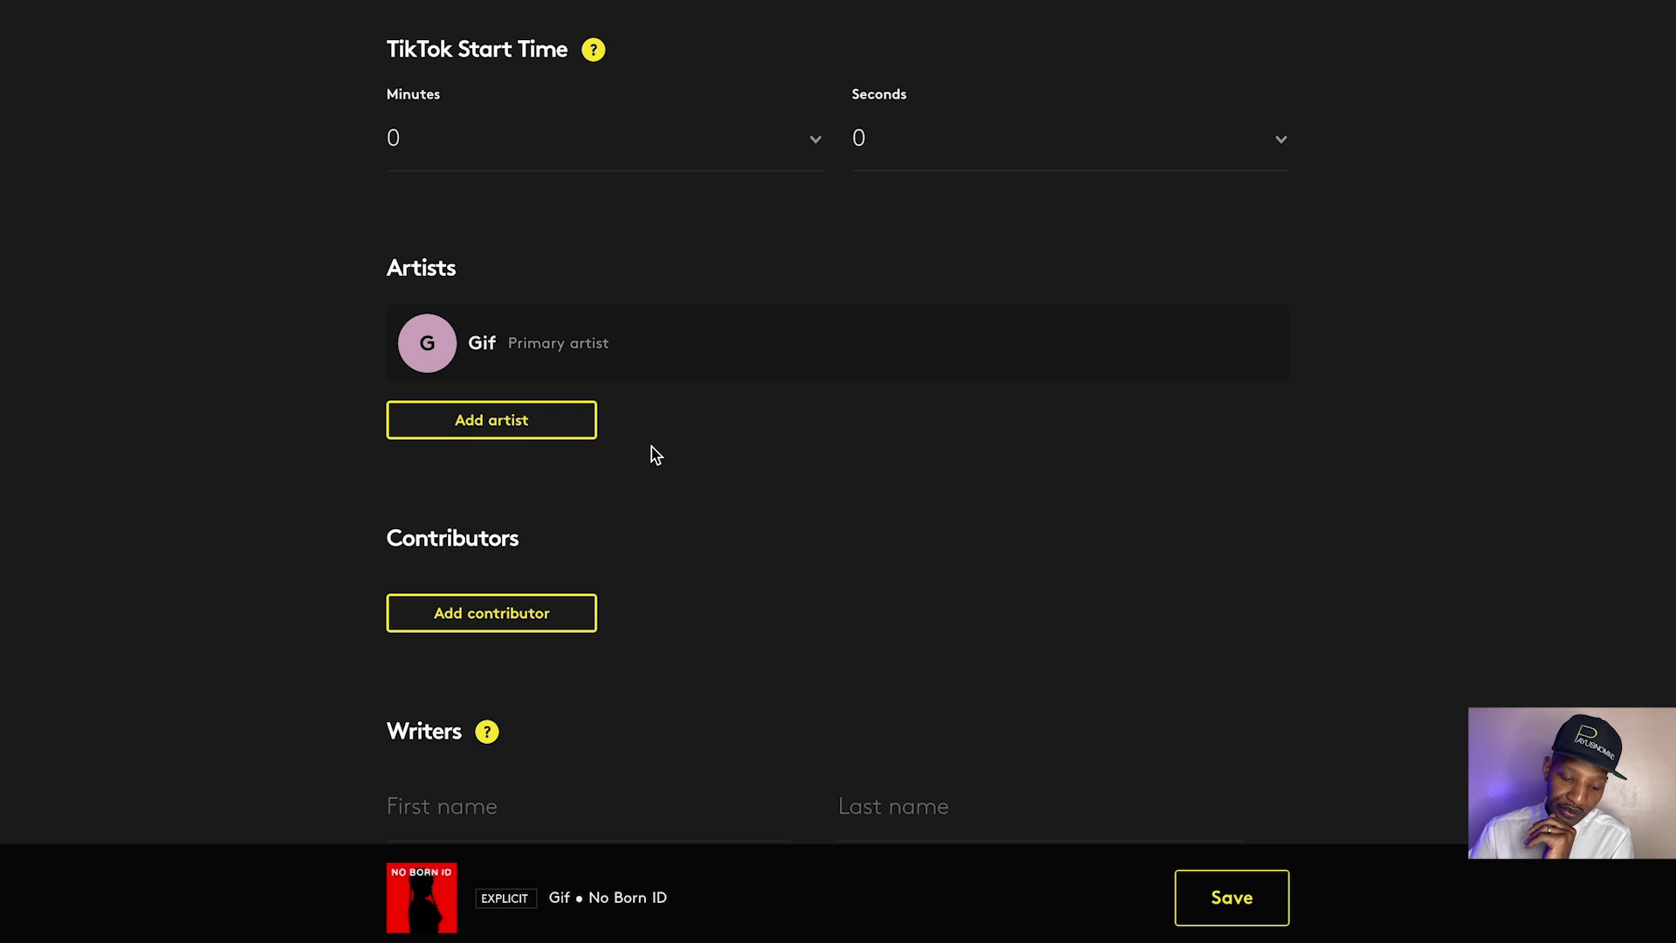
scroll(651, 452, "down", 1)
scroll(634, 450, "down", 3)
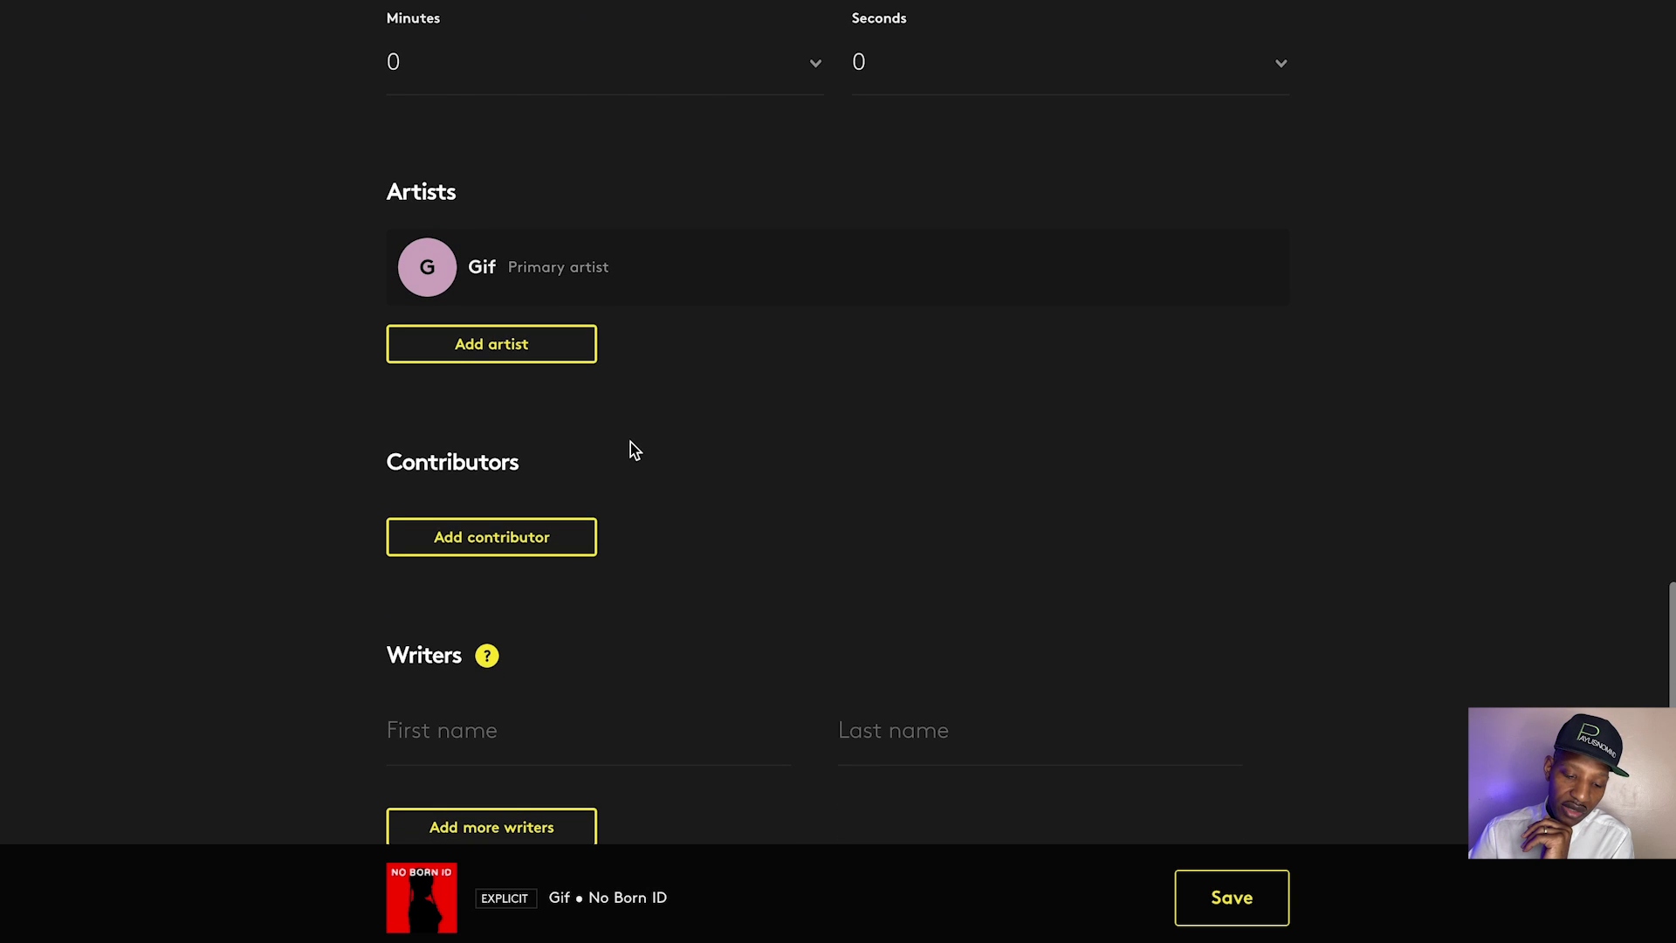
Enter Billie Bodega as a new primary artist who already has music on Spotify
left_click(550, 353)
left_click(695, 289)
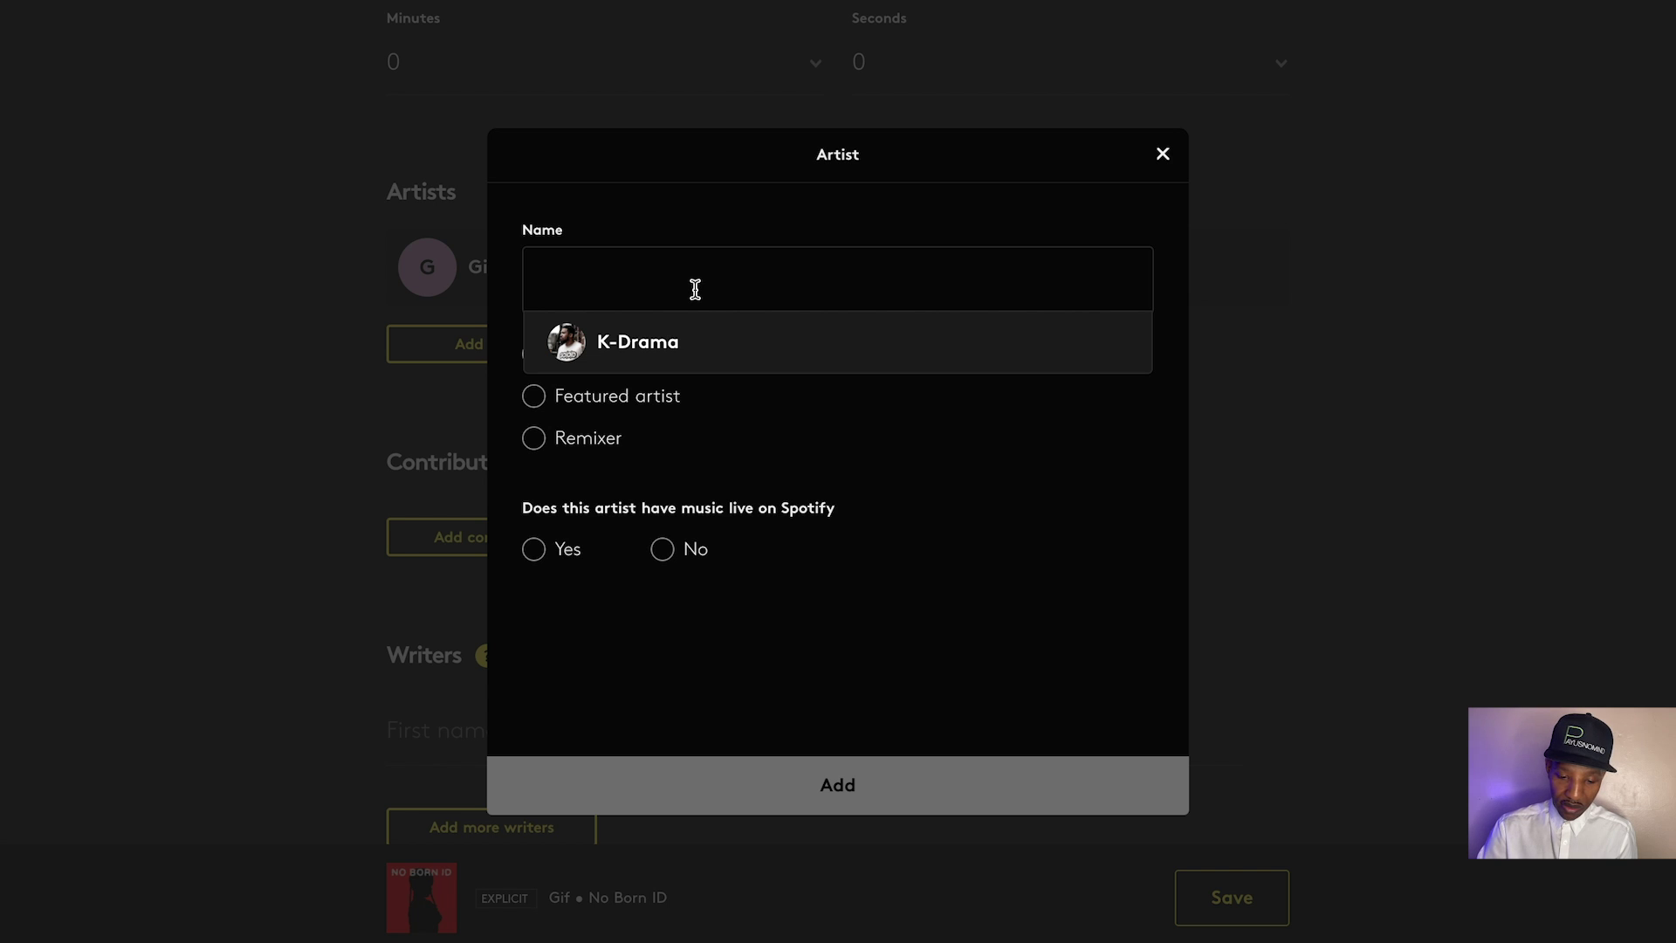
type("Billie Bodega")
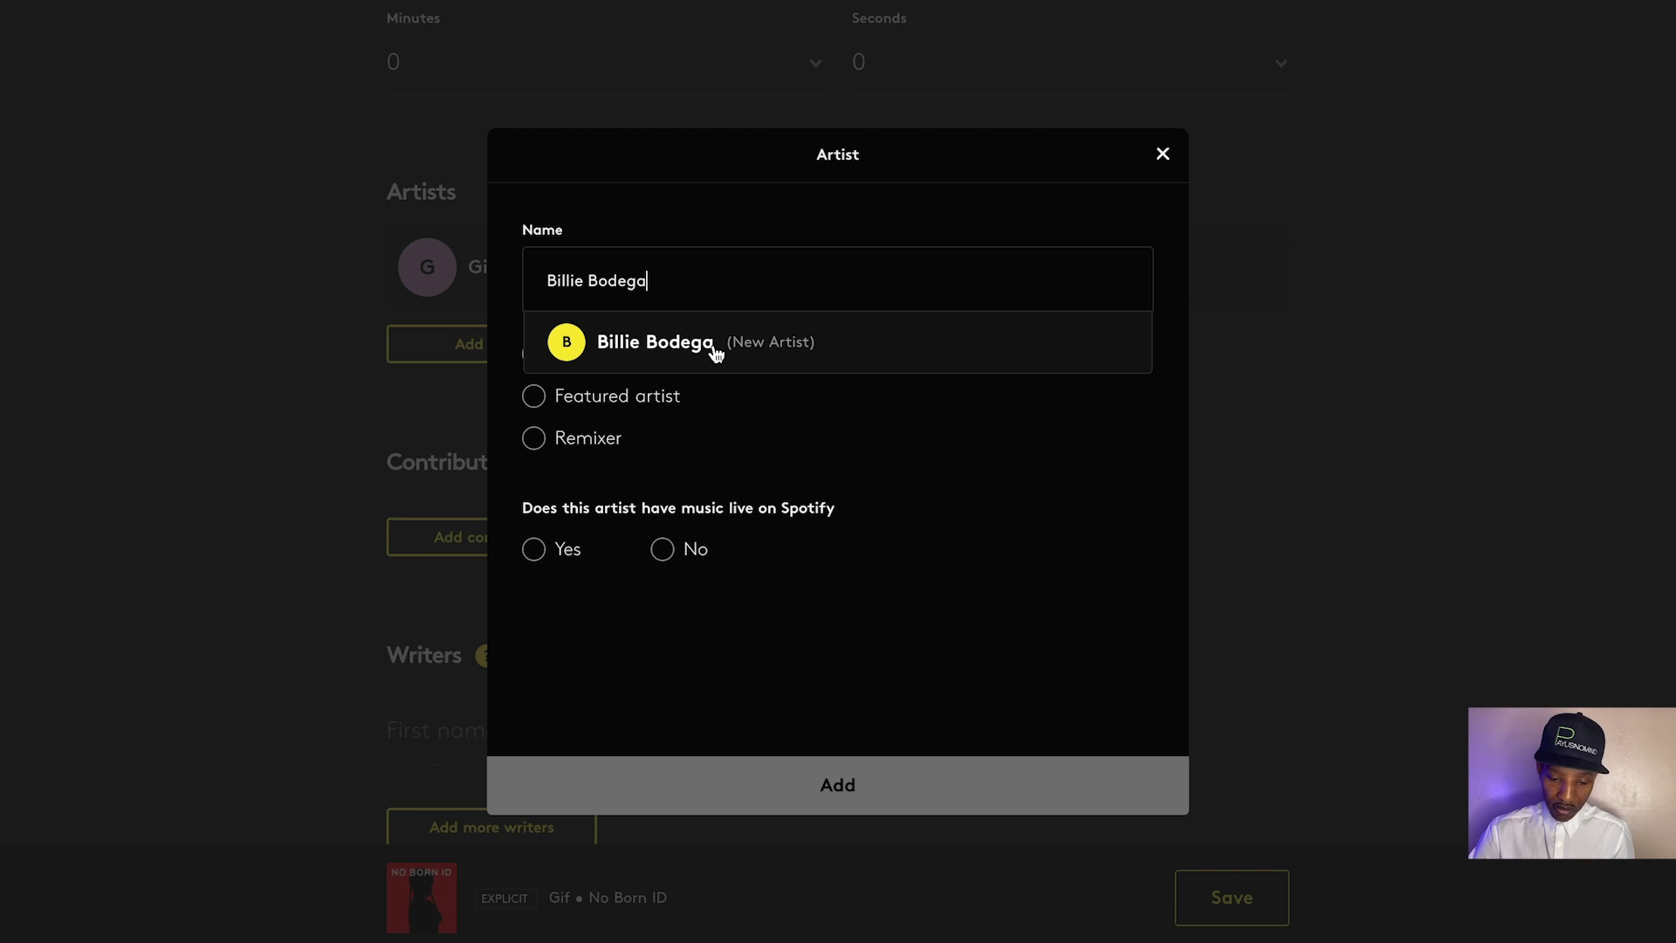
left_click(714, 347)
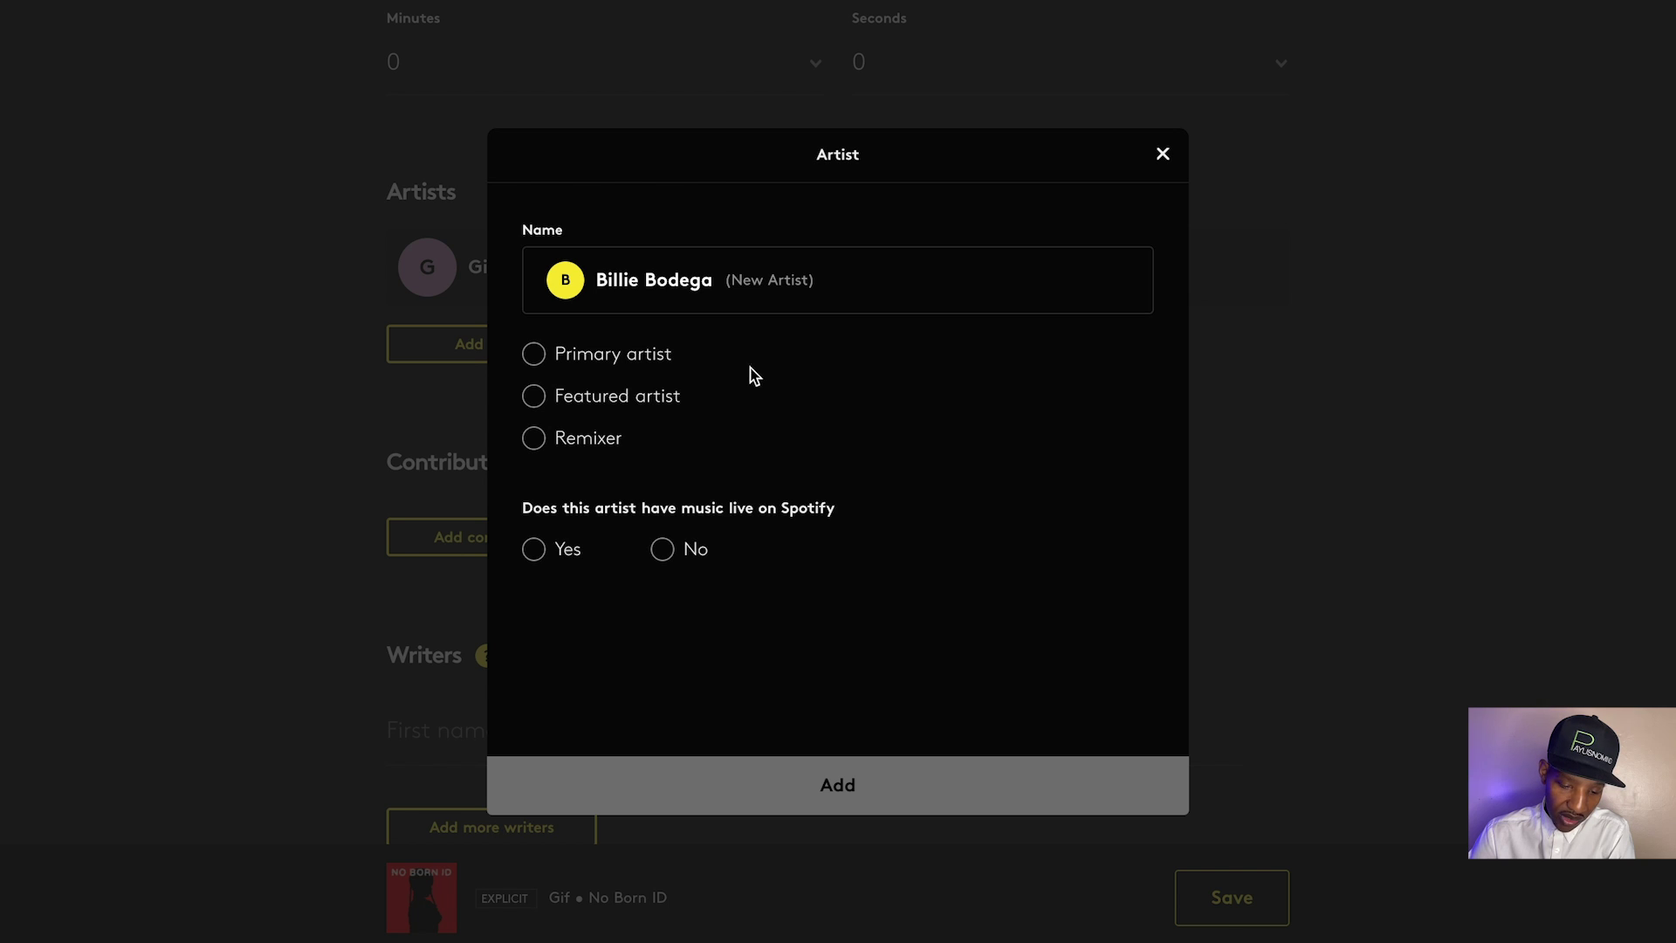
left_click(536, 357)
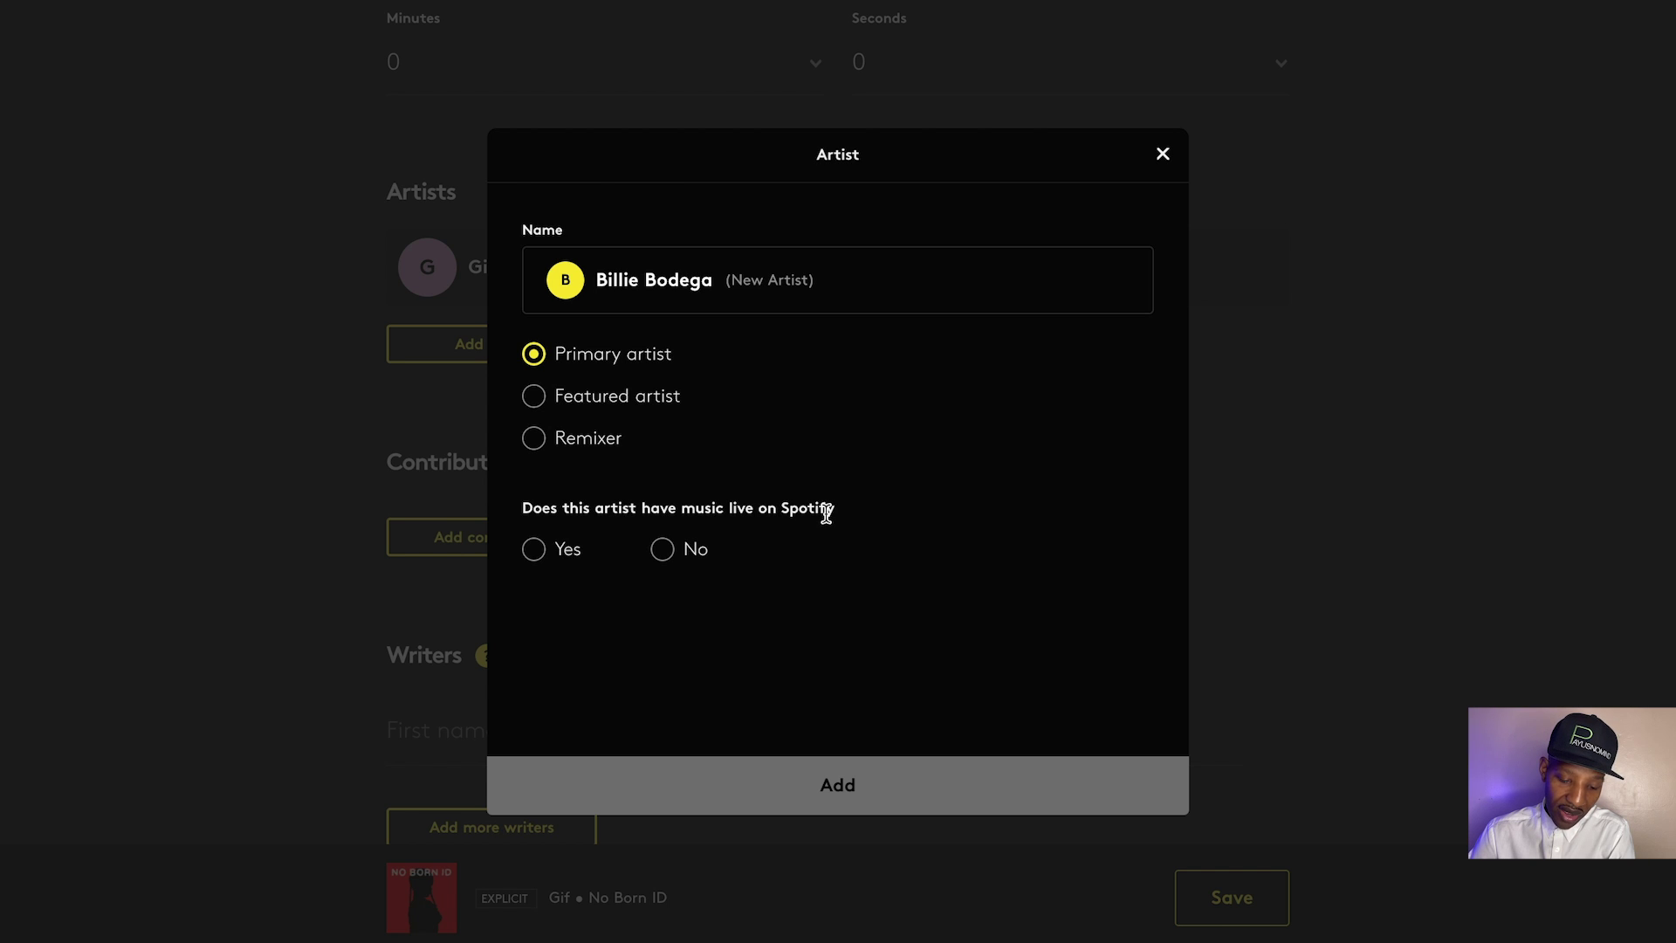
left_click(536, 550)
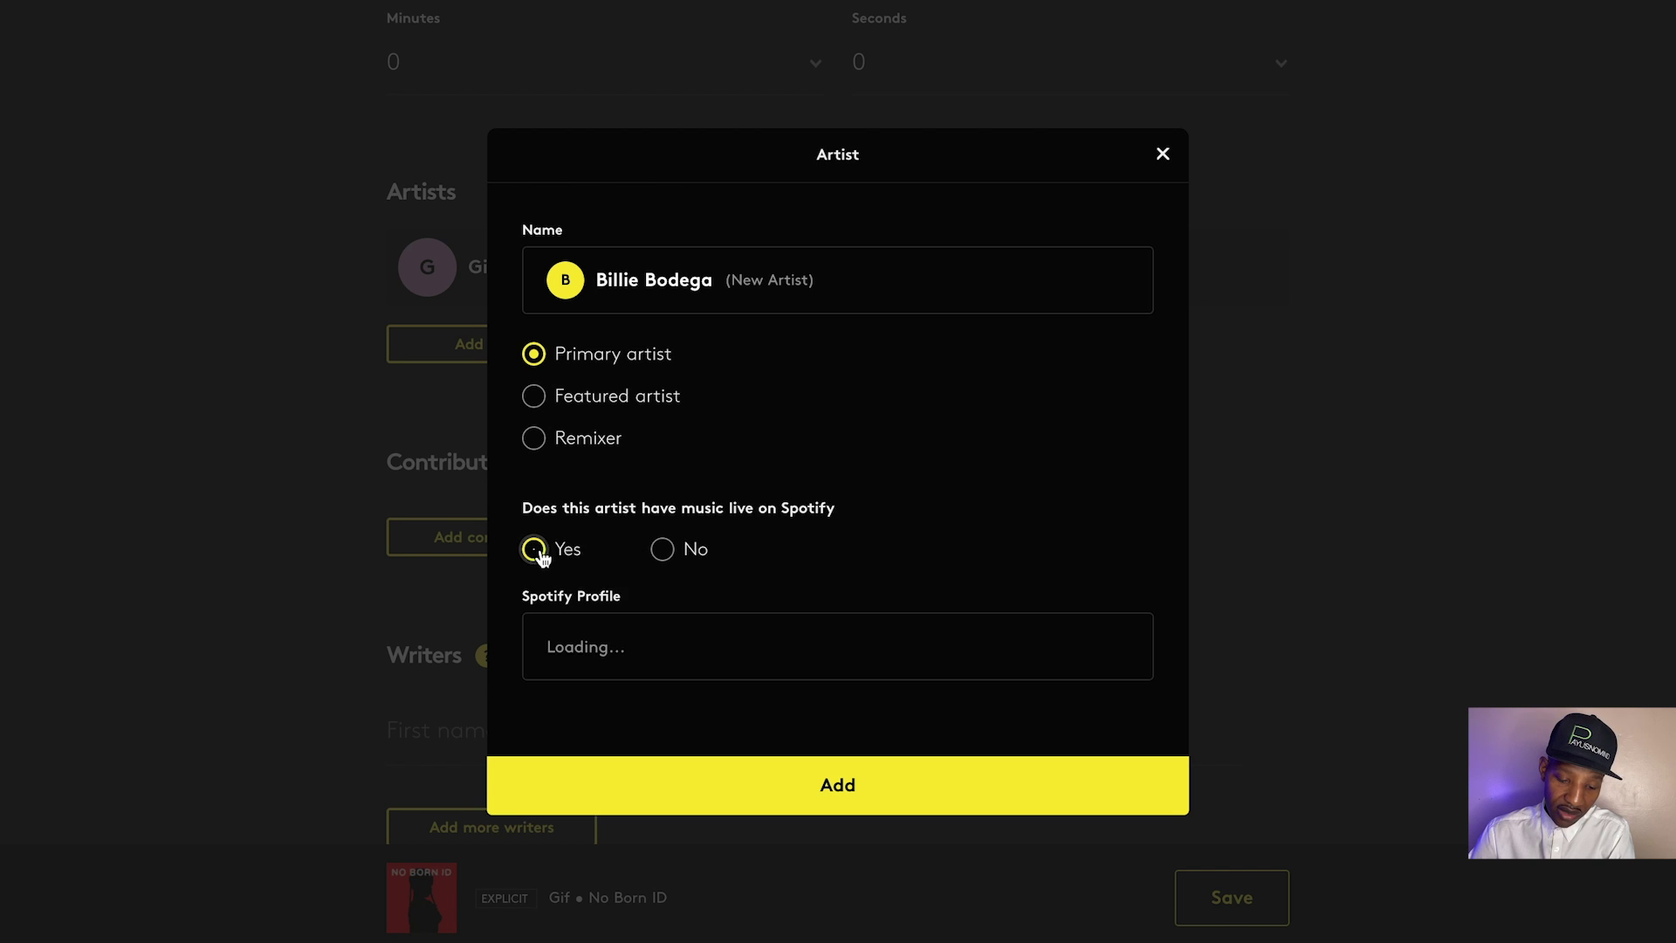
Link the Billie Bodega Spotify profile (1306 followers) and add the artist to the track
left_click(629, 652)
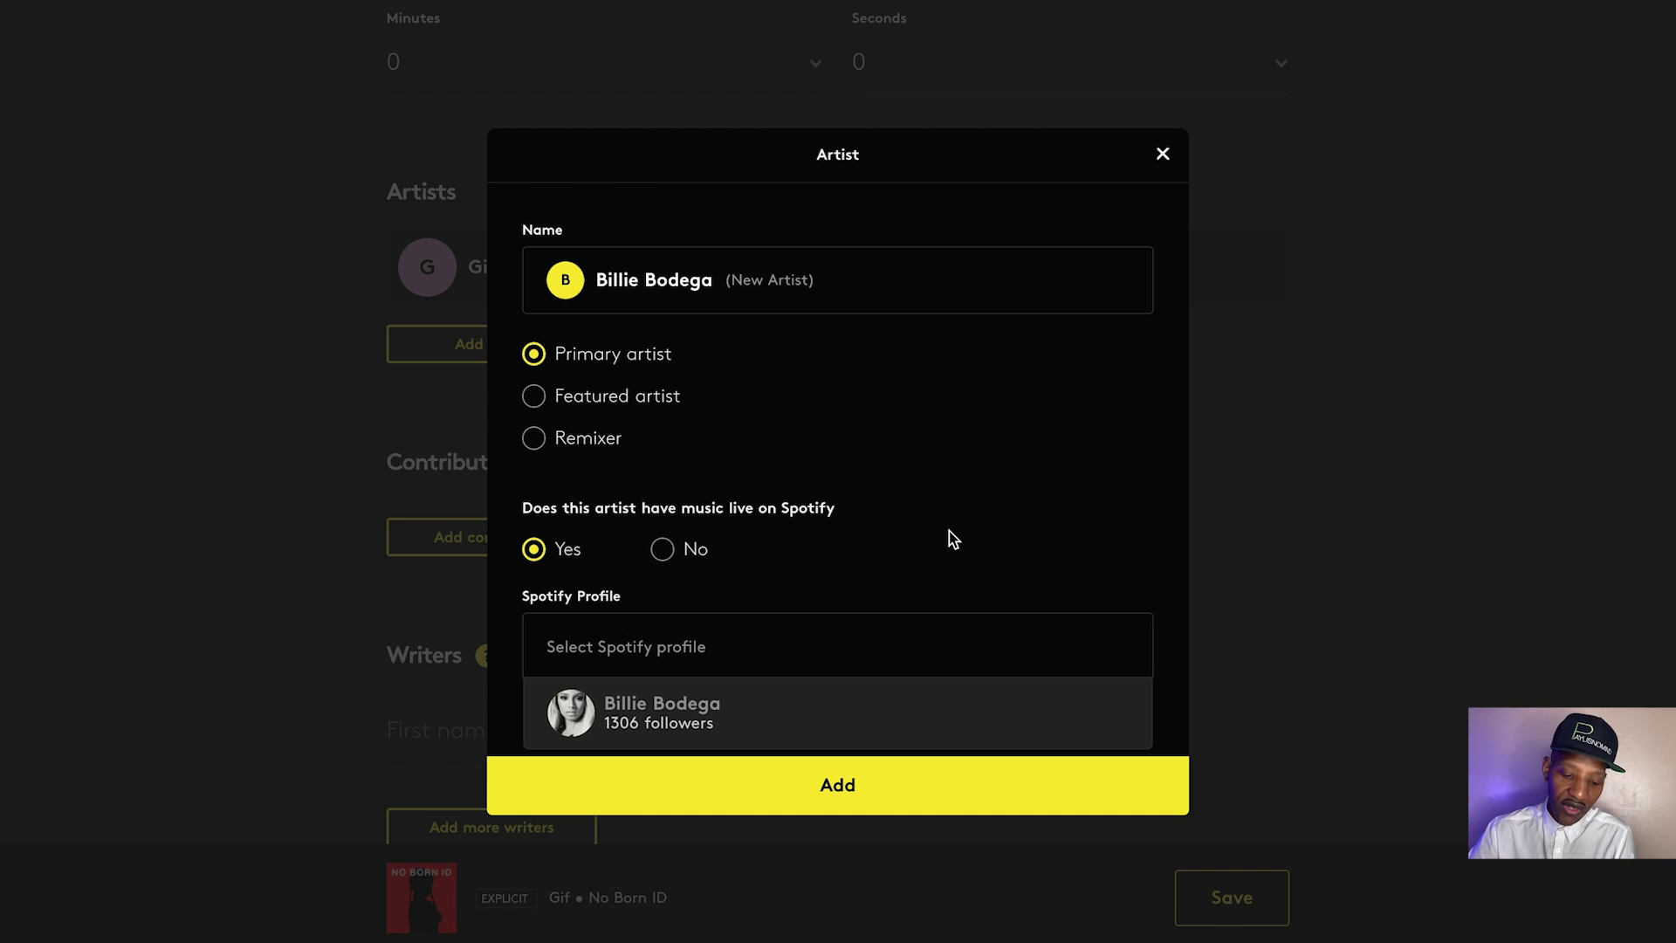
left_click(745, 710)
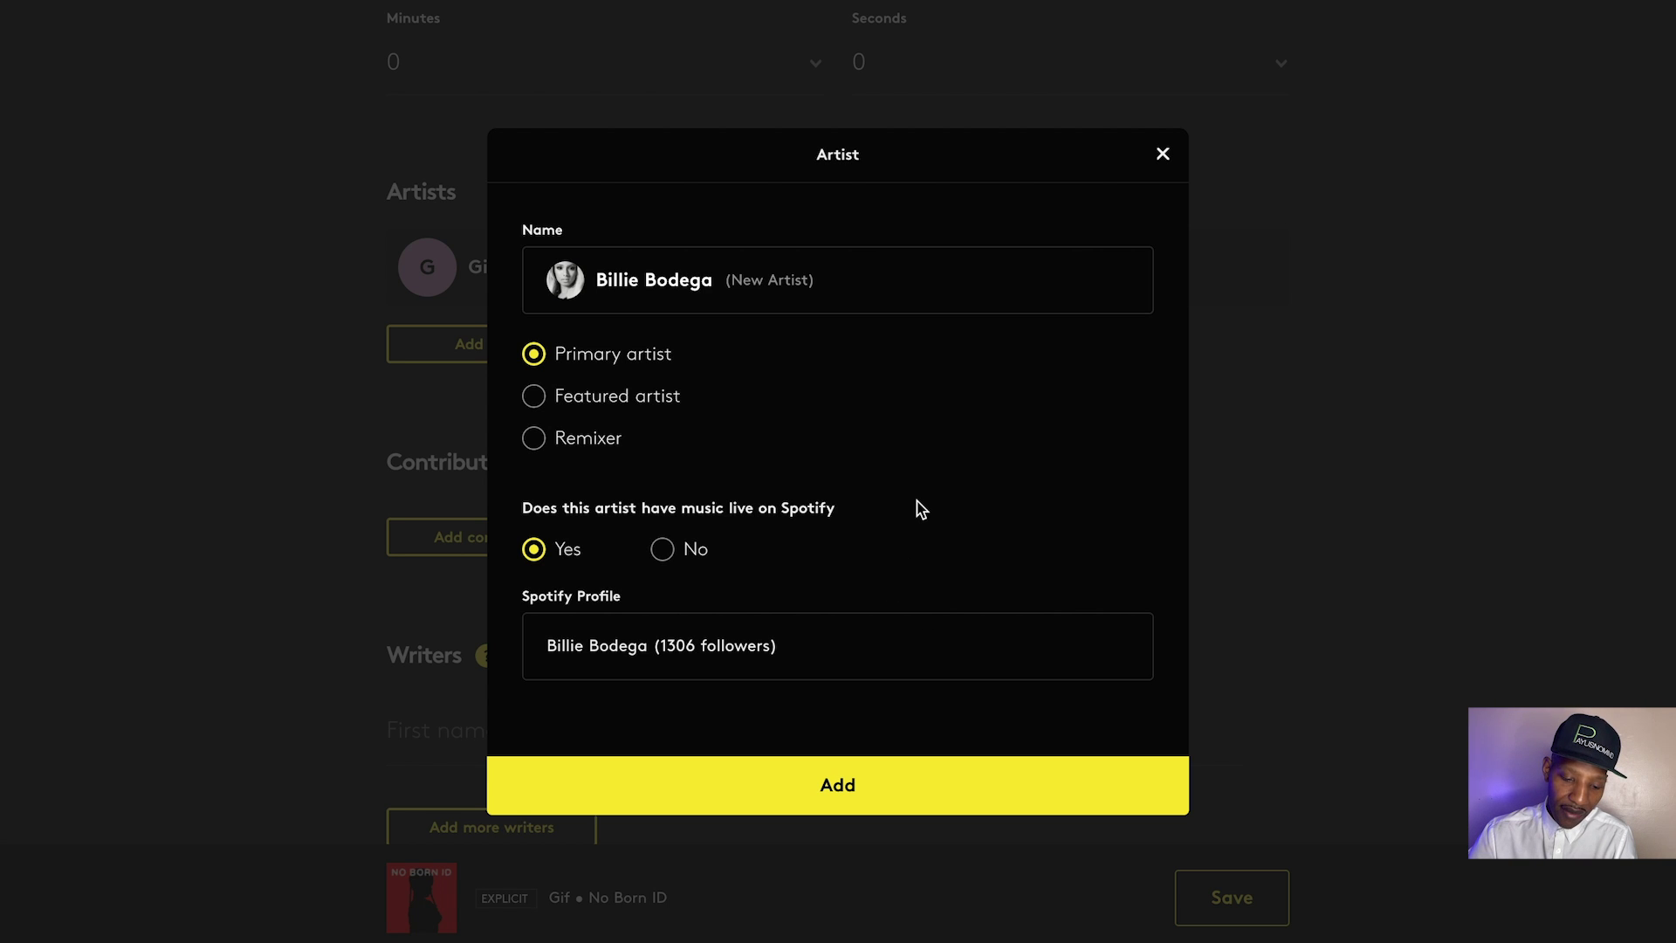
left_click(777, 794)
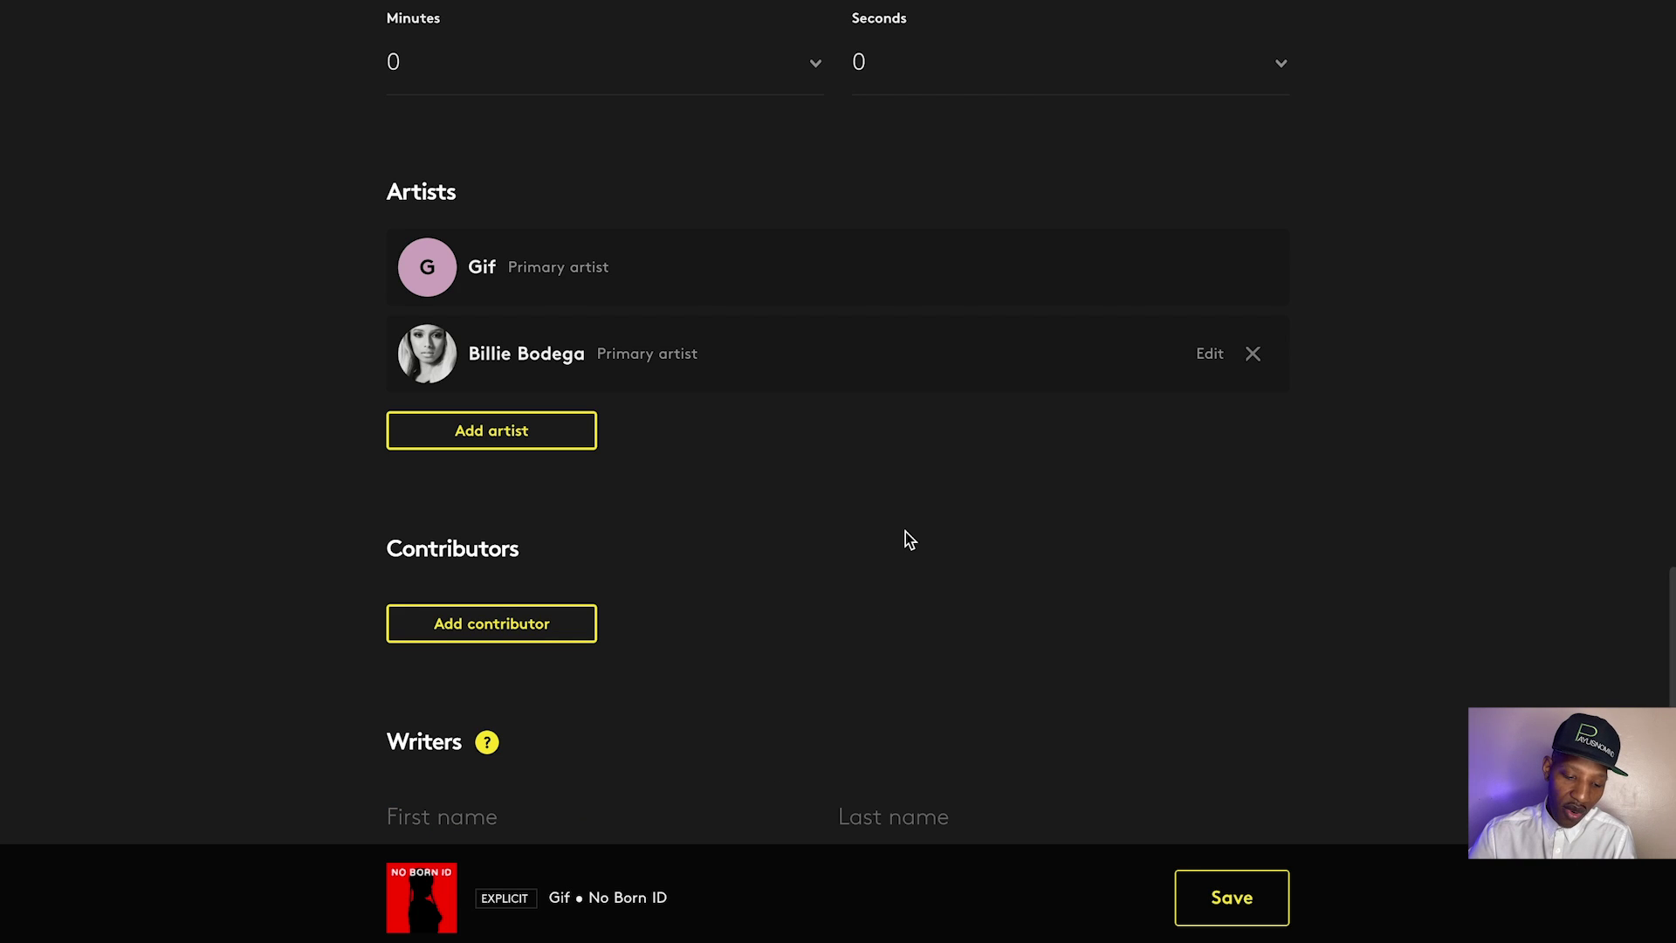
Add K-Drama as a contributor with the Producer role
scroll(904, 535, "down", 1)
scroll(905, 538, "down", 3)
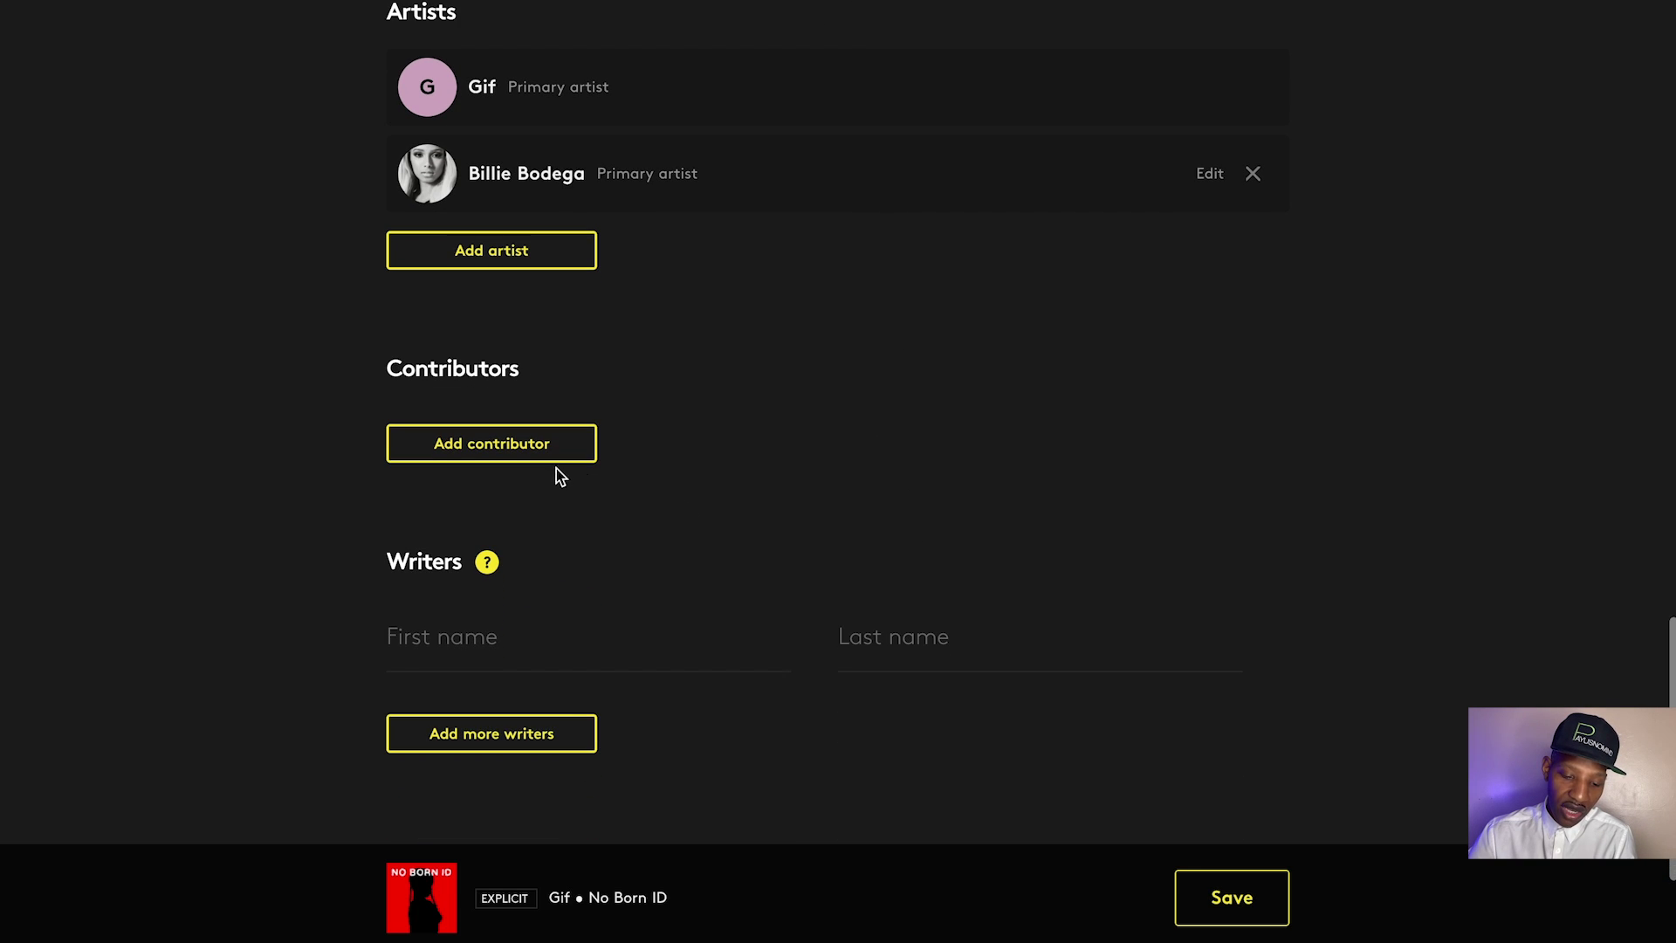
left_click(552, 456)
left_click(739, 288)
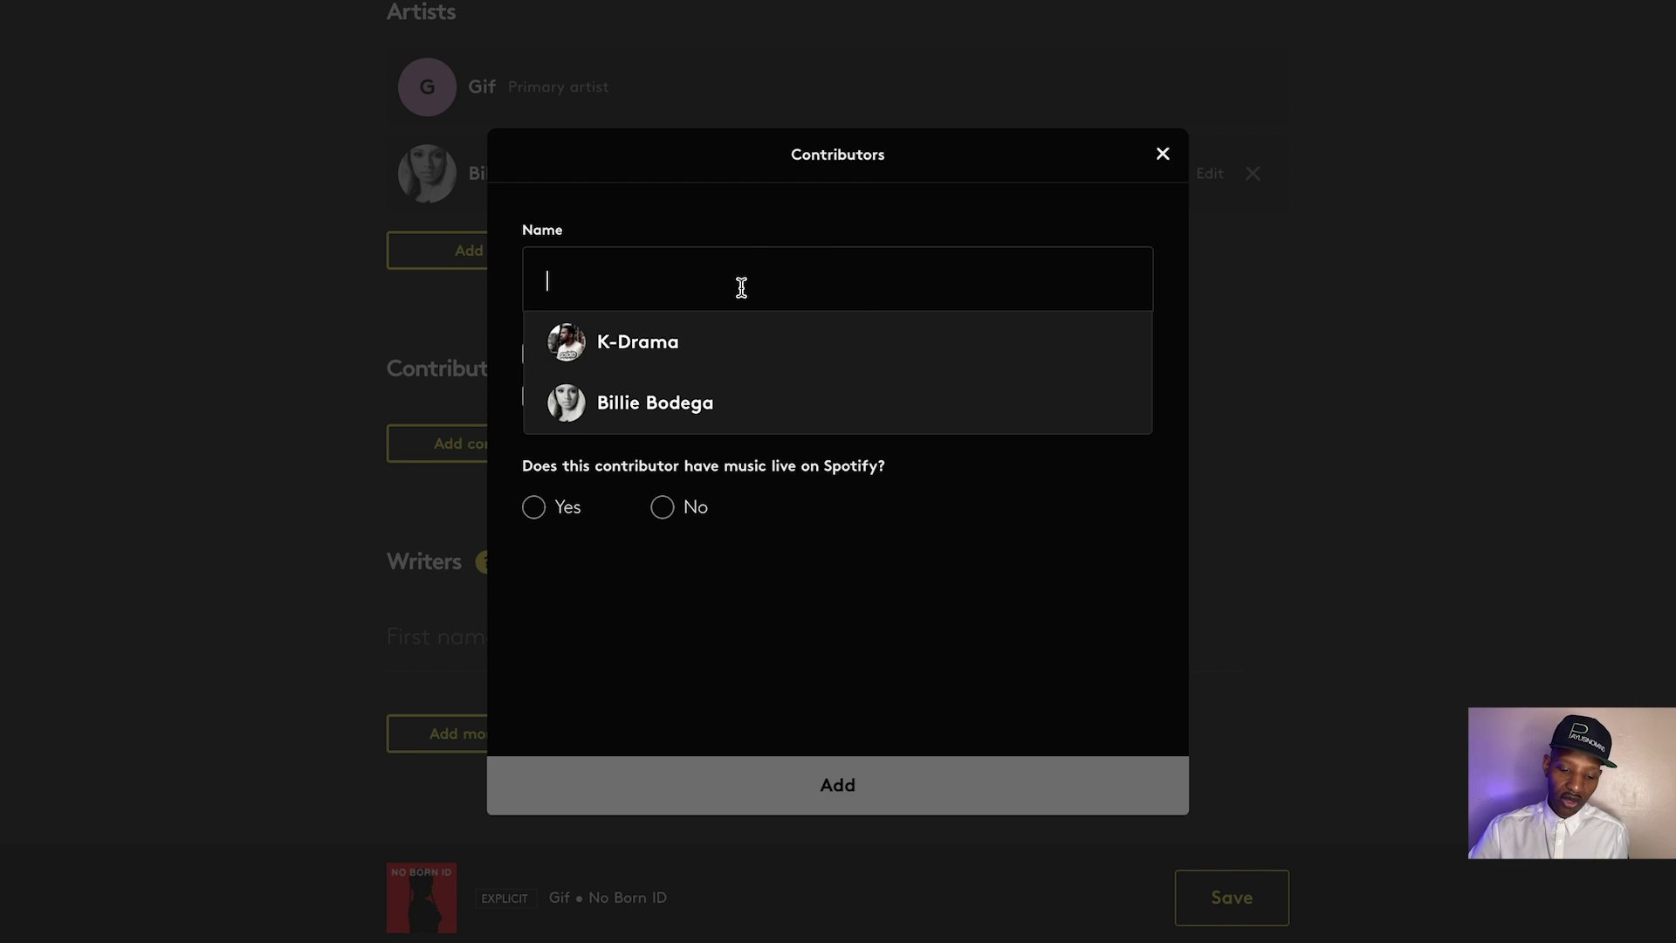
left_click(659, 362)
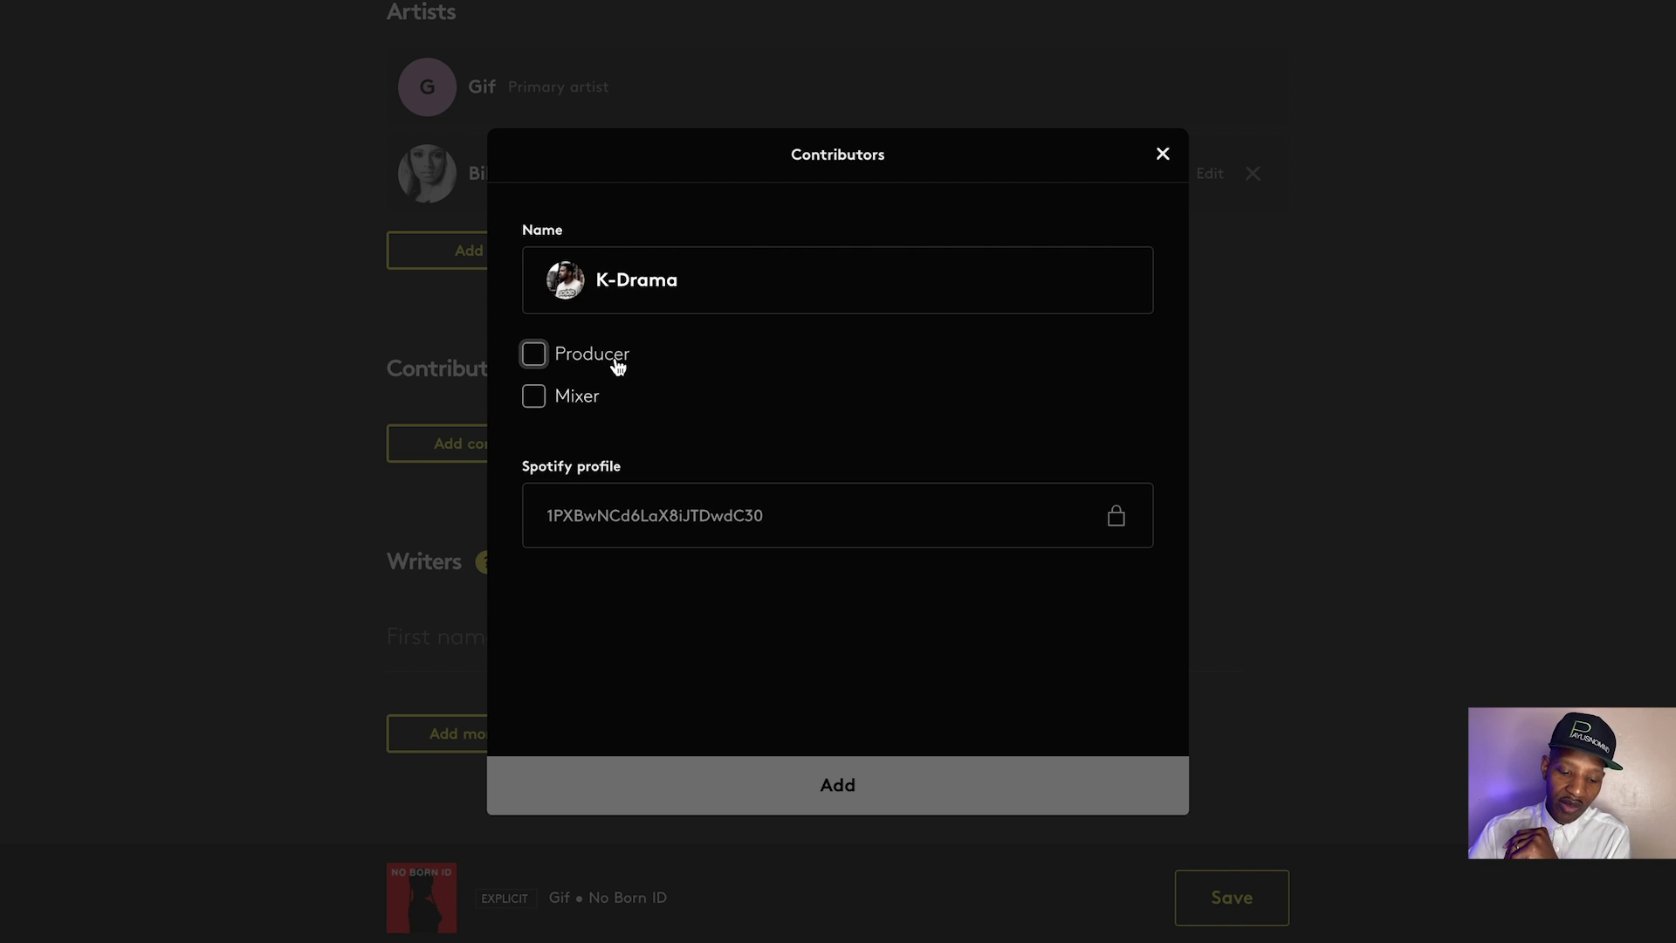
left_click(536, 358)
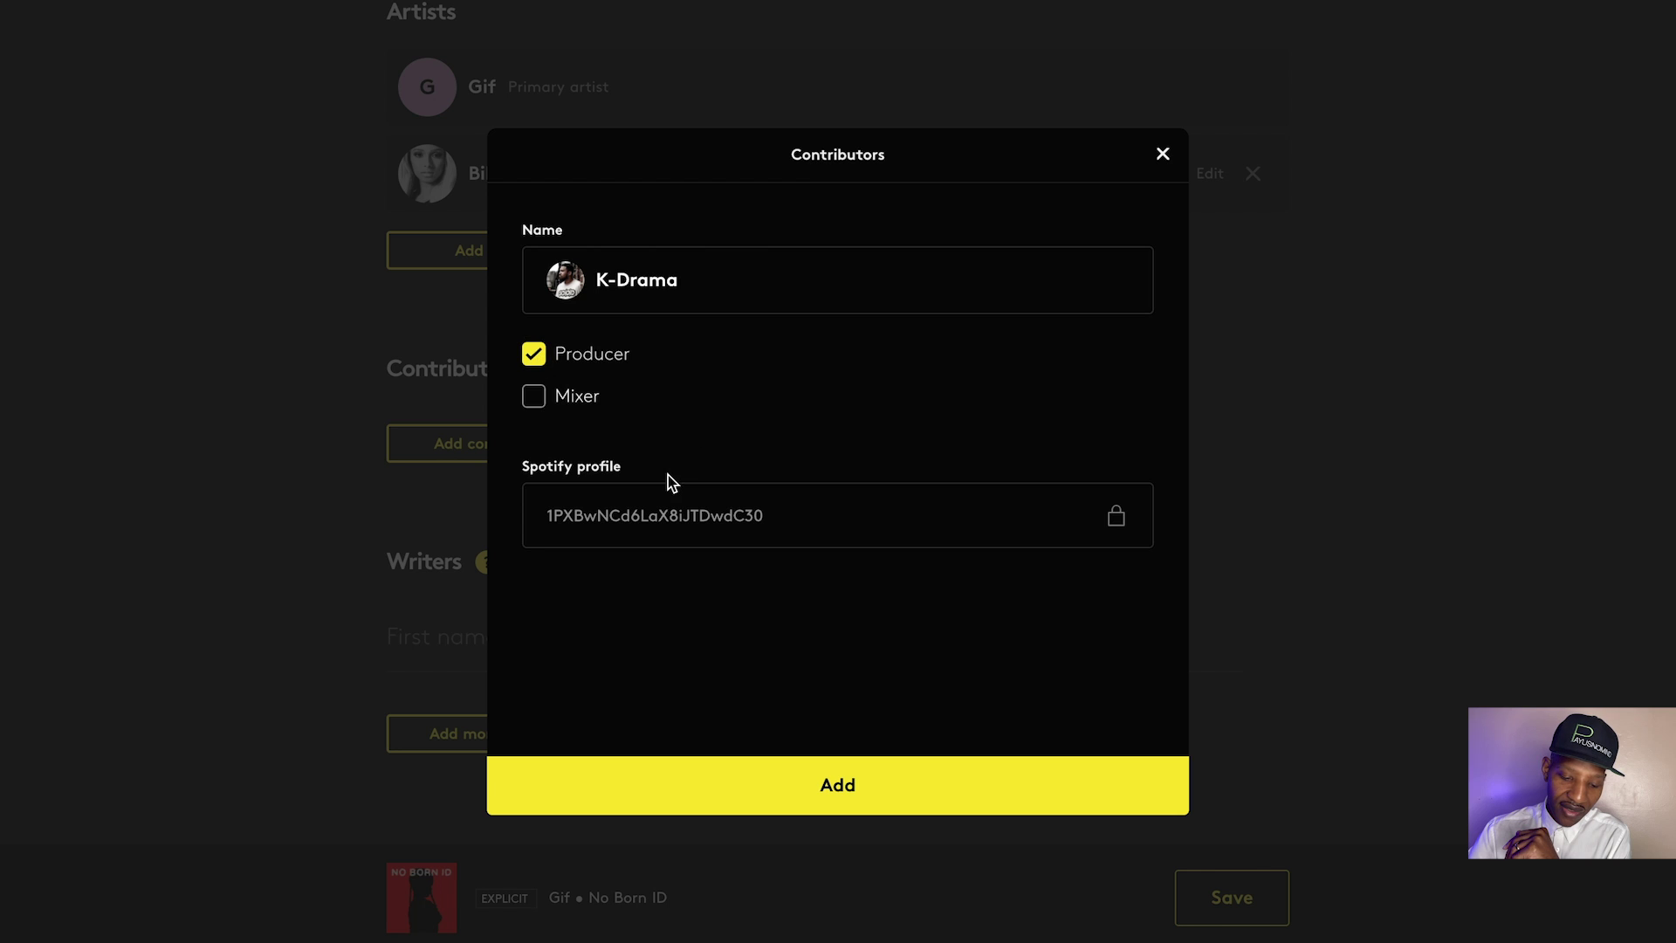
left_click(653, 776)
Enter the songwriter's first name and last name
scroll(814, 583, "down", 2)
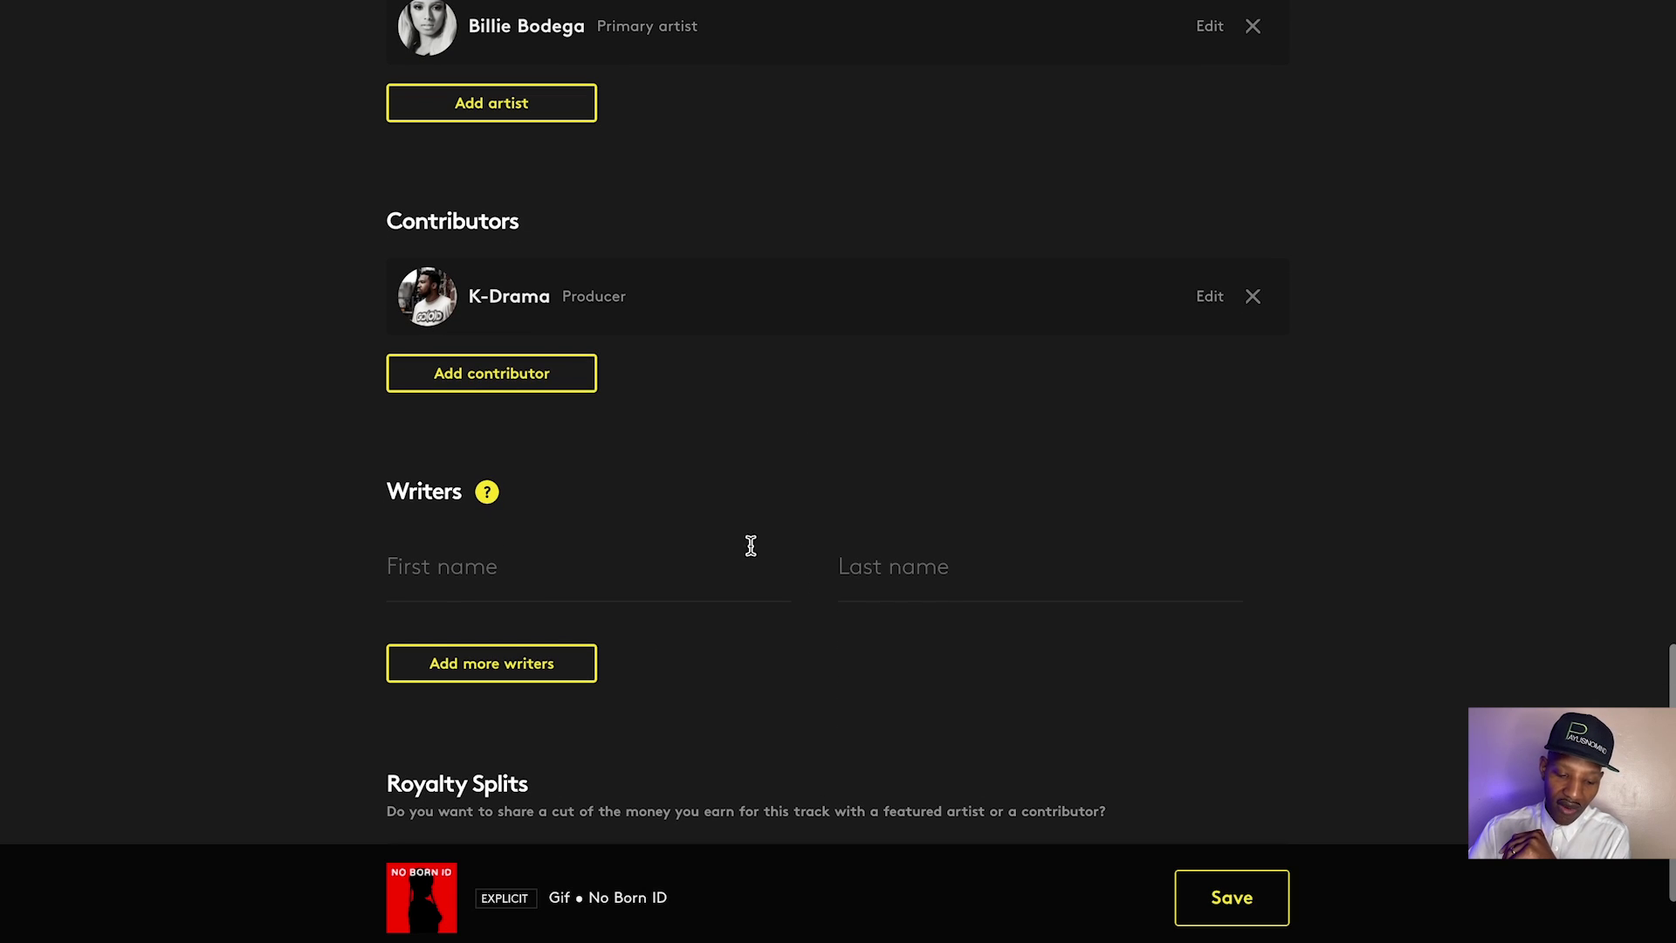
left_click(706, 571)
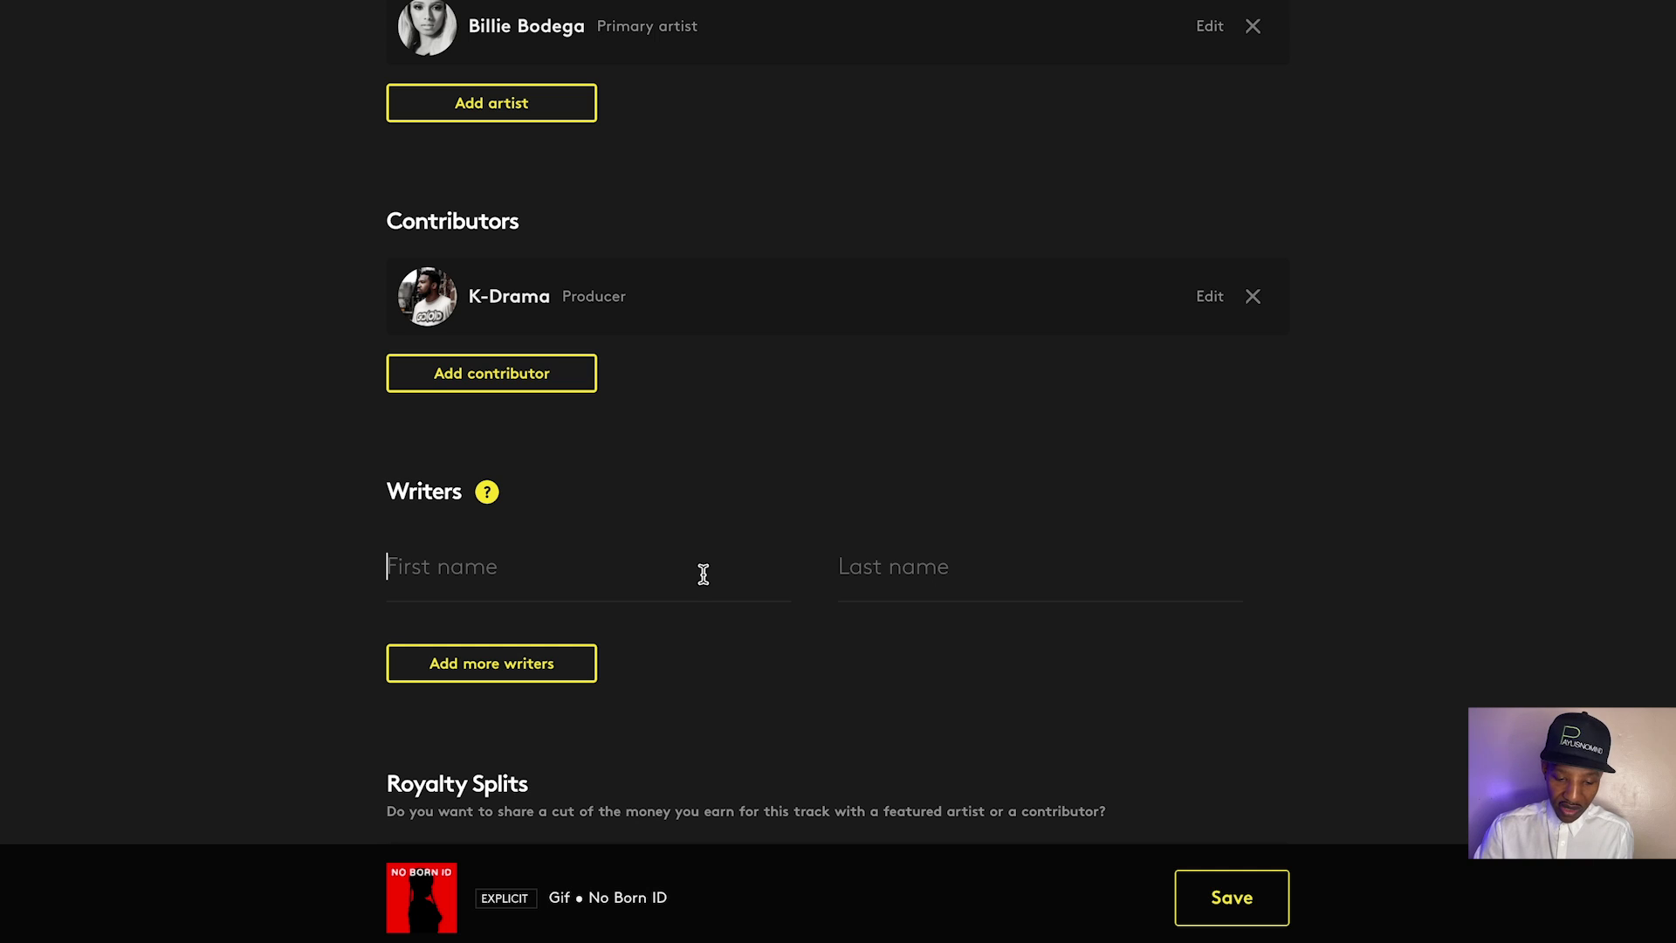
left_click(1220, 566)
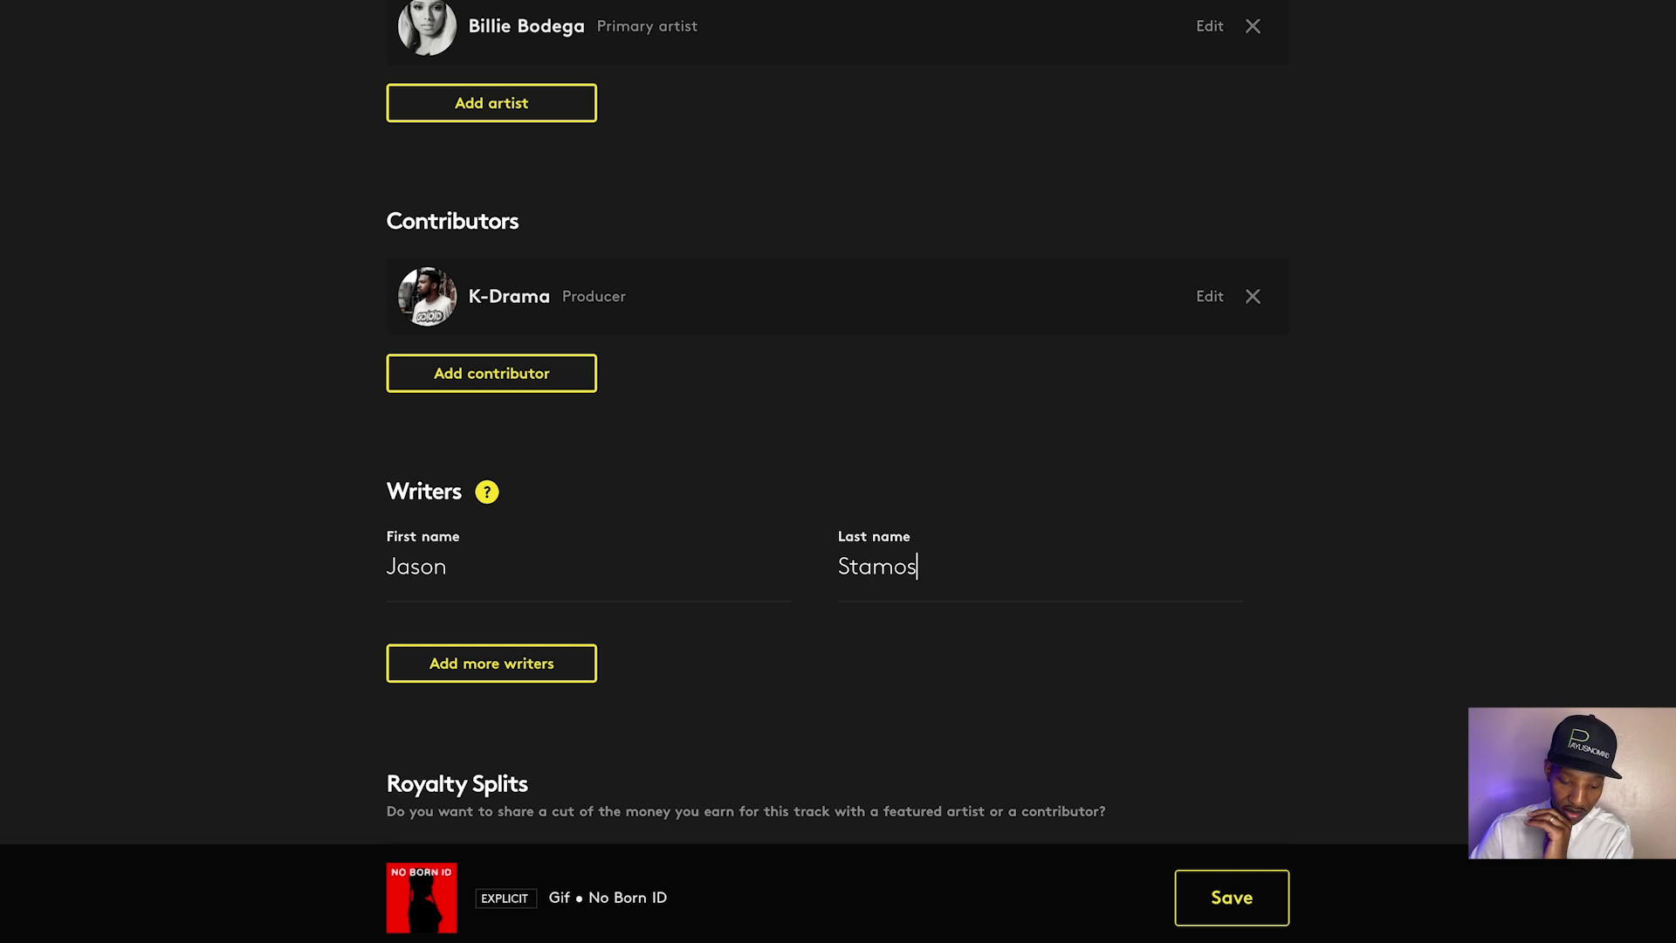
scroll(856, 695, "down", 2)
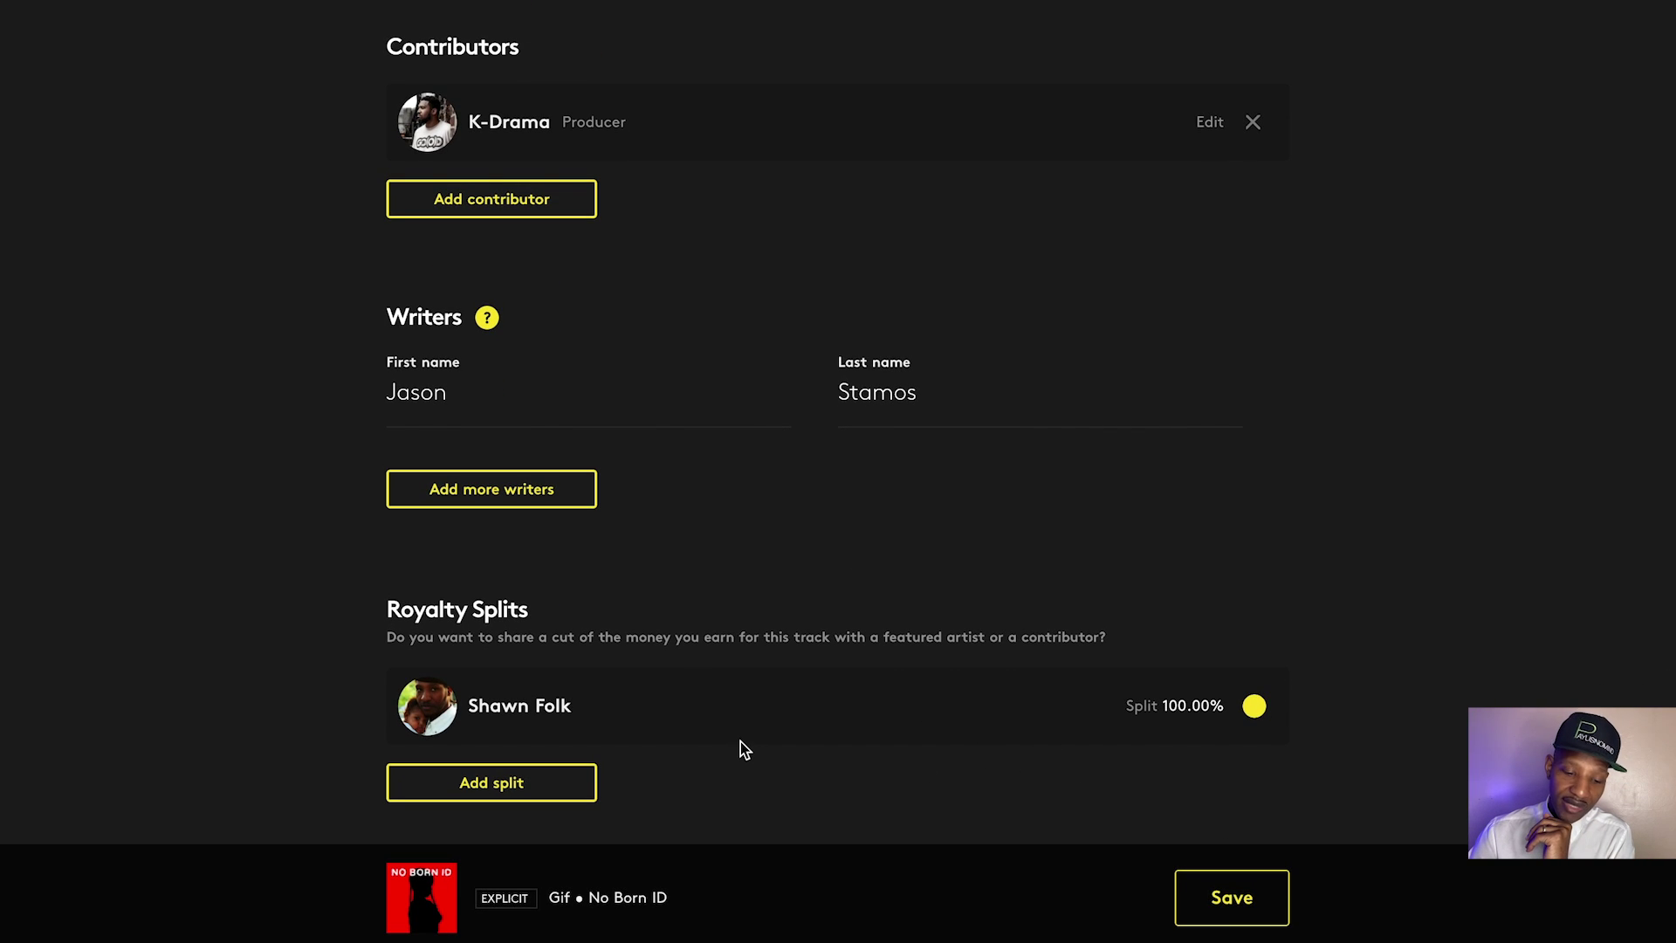
Add the songwriter as a royalty split person with their full name and Gmail address
left_click(529, 786)
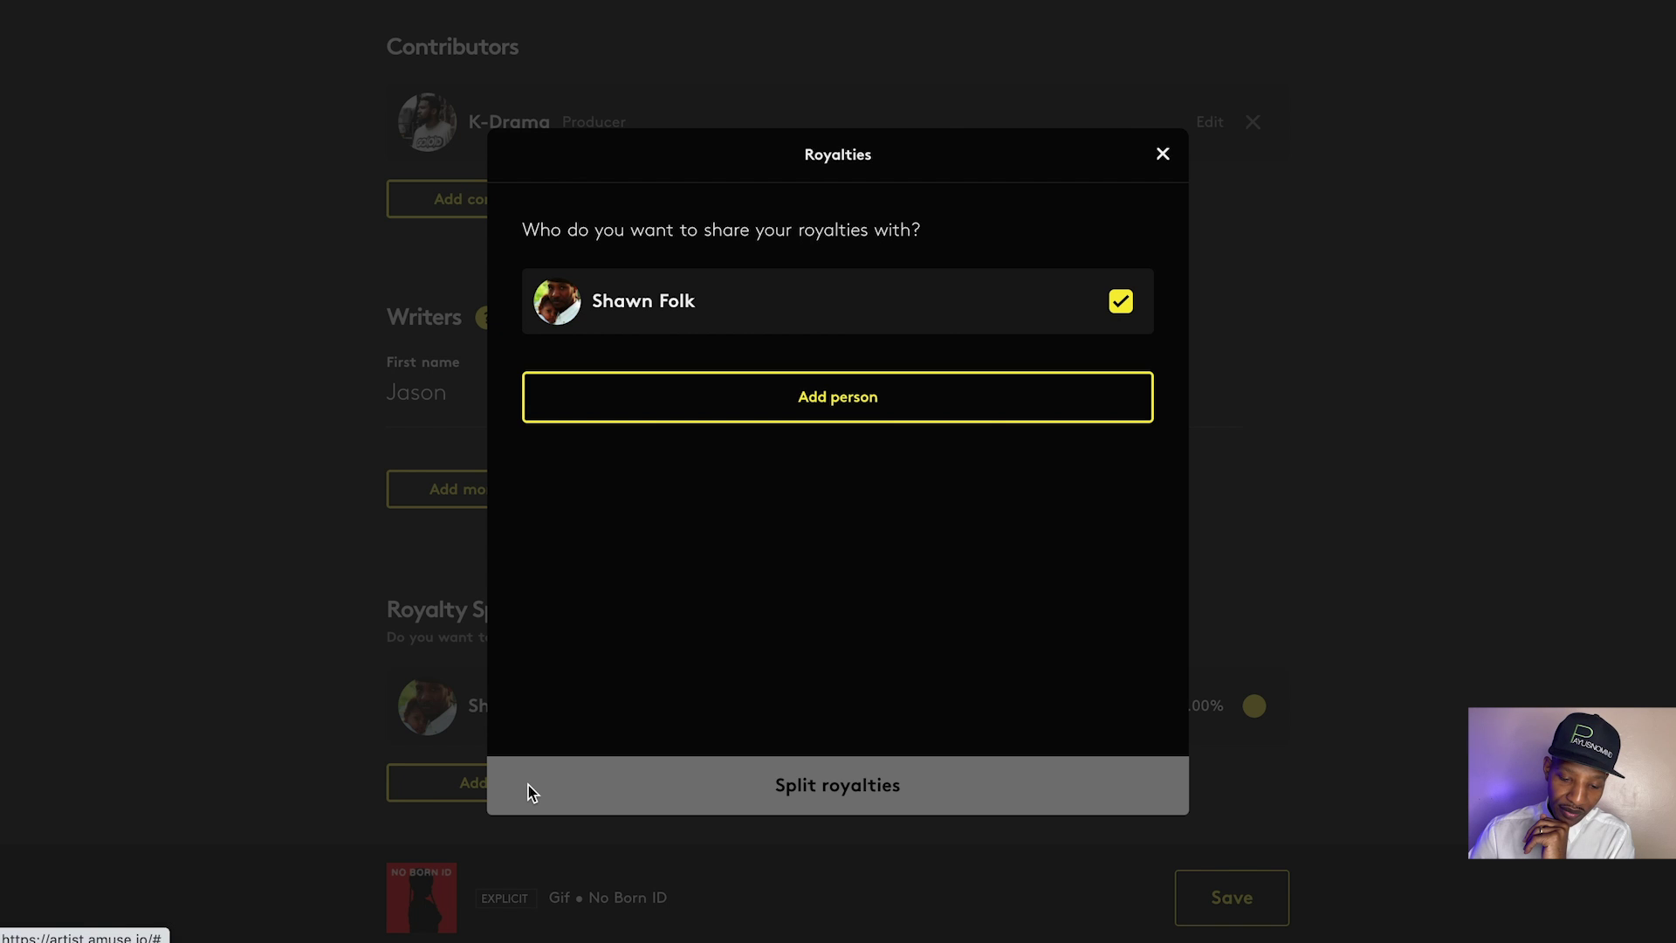
left_click(871, 406)
left_click(930, 274)
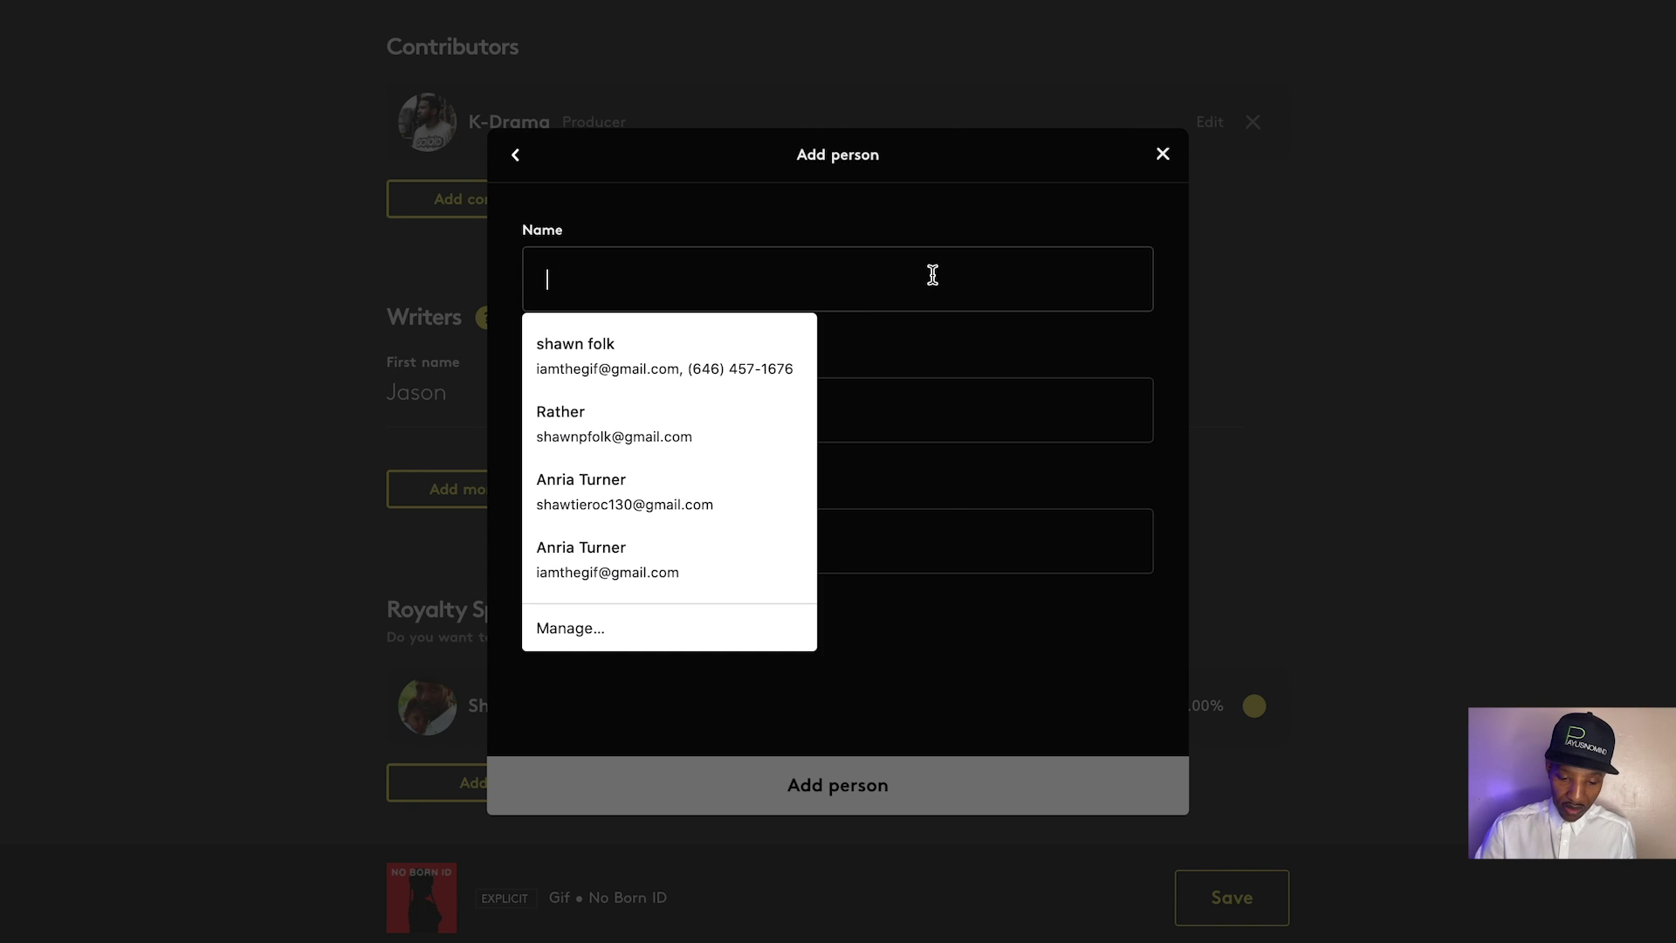
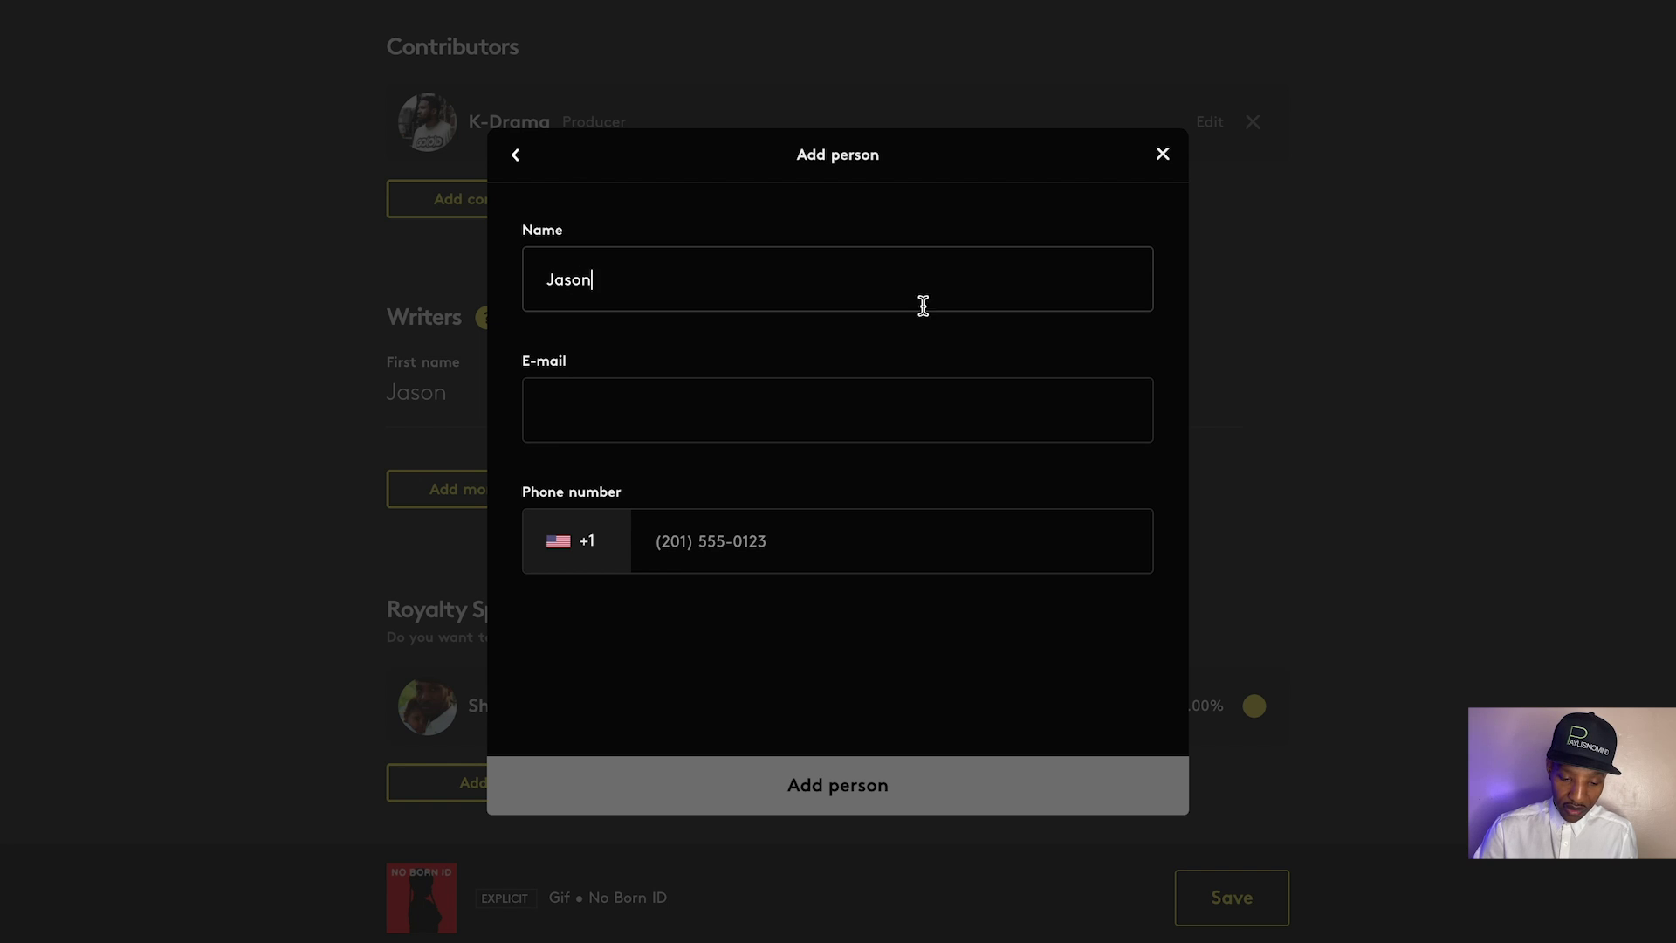
left_click(864, 419)
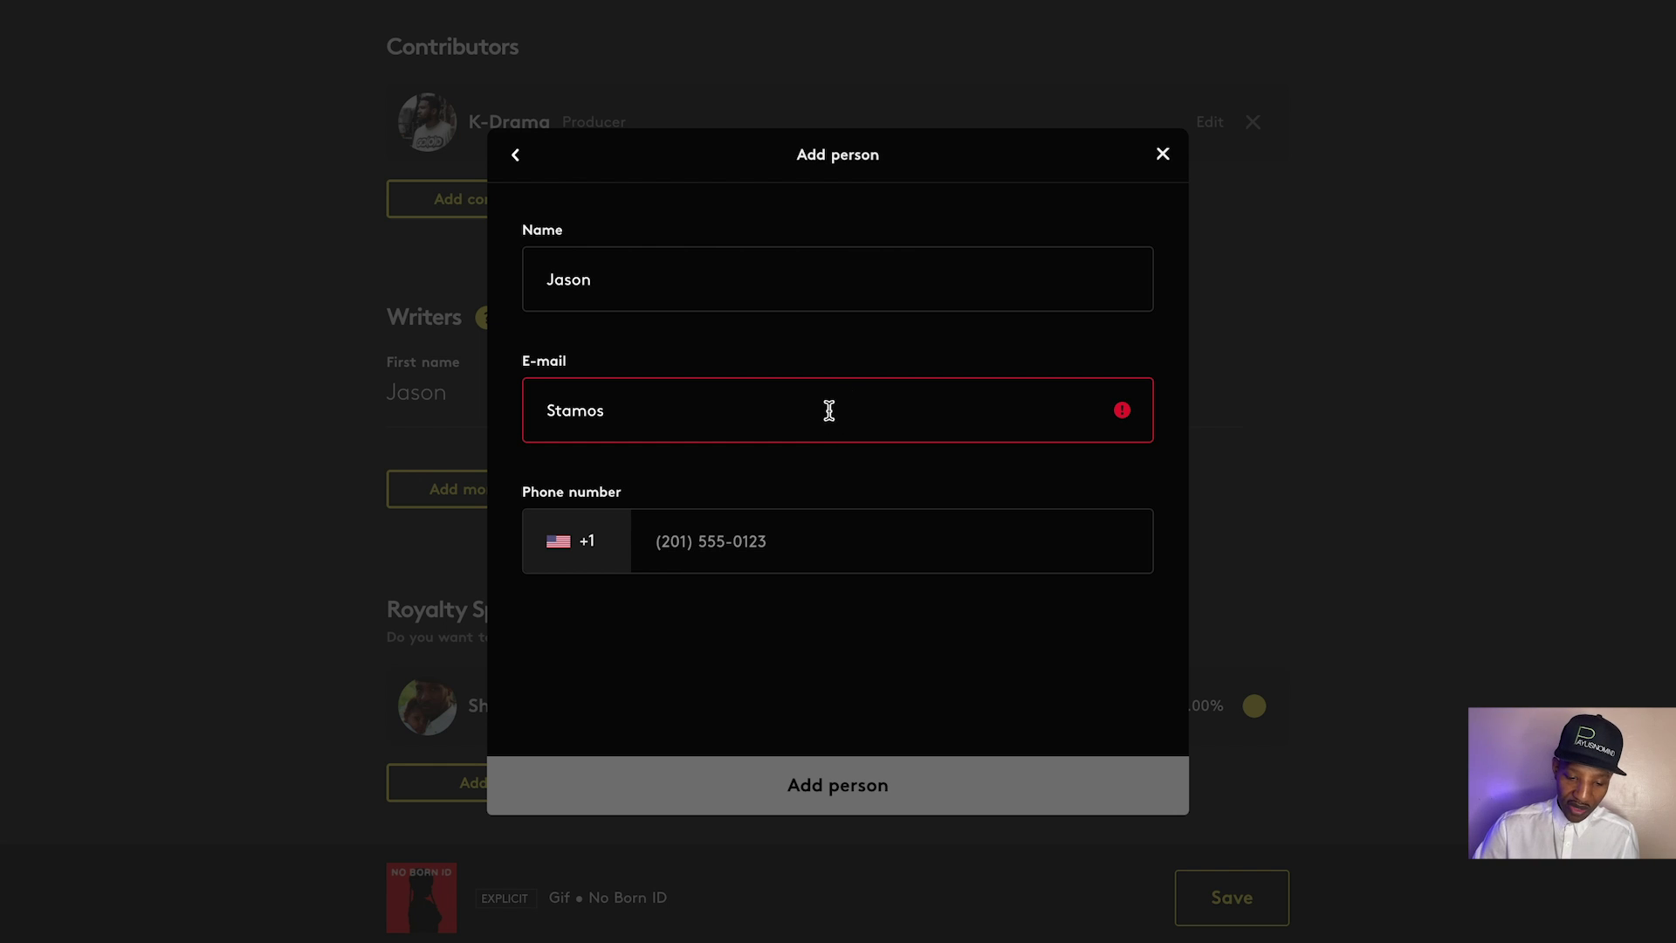
left_click(783, 298)
left_click(749, 423)
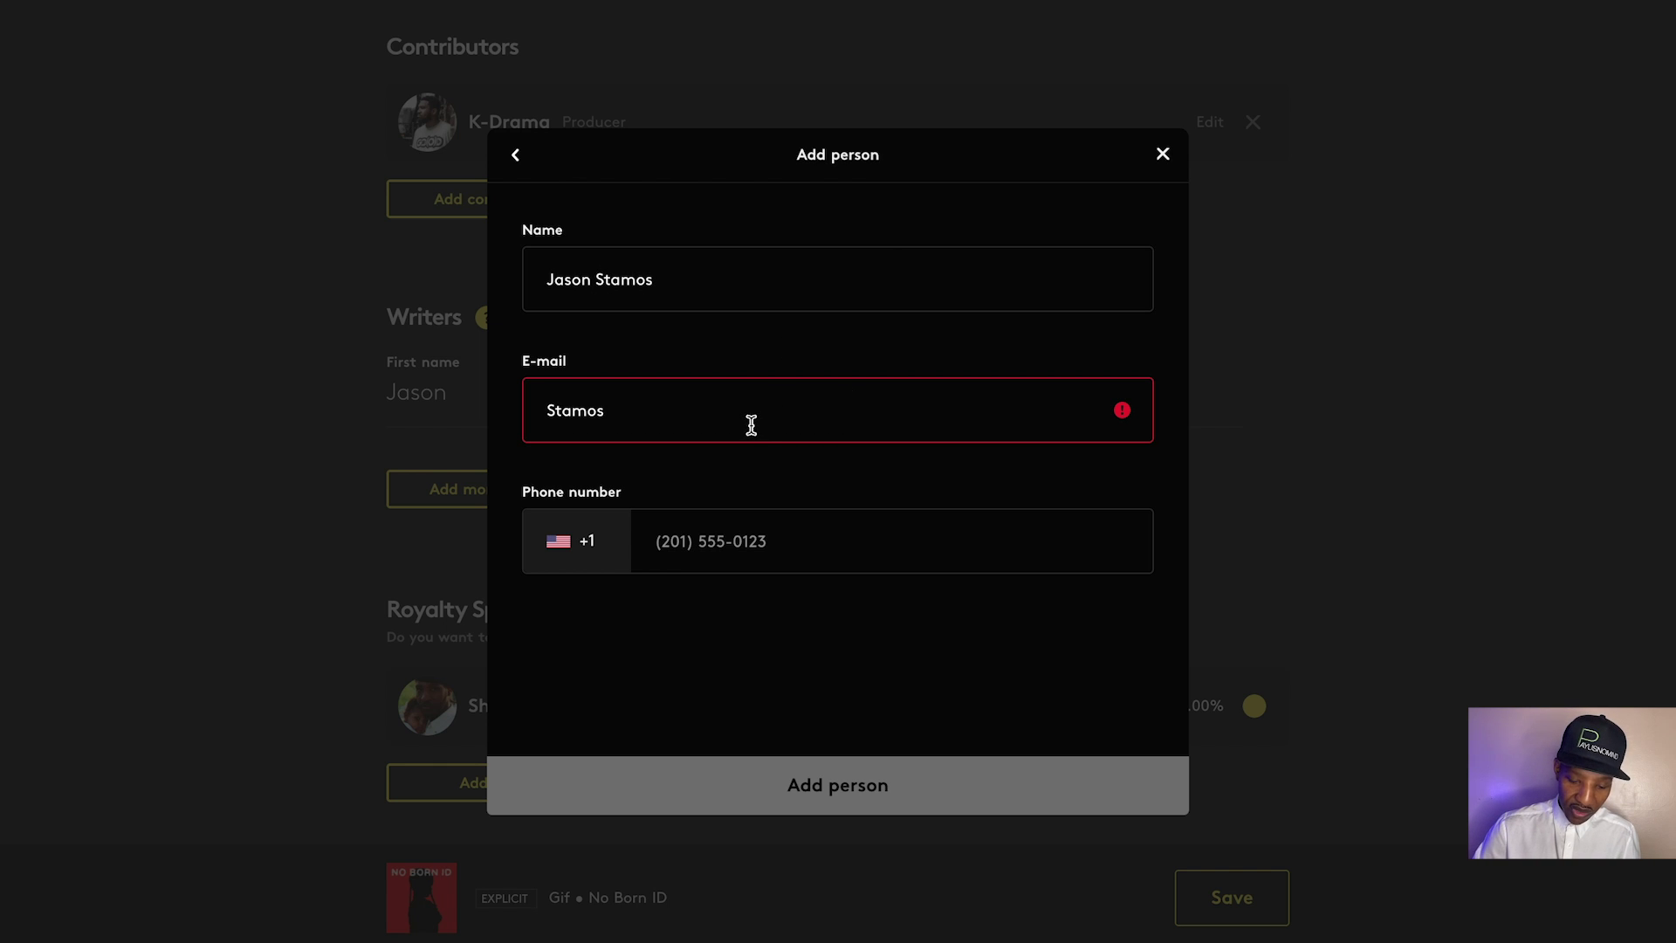
left_click(550, 413)
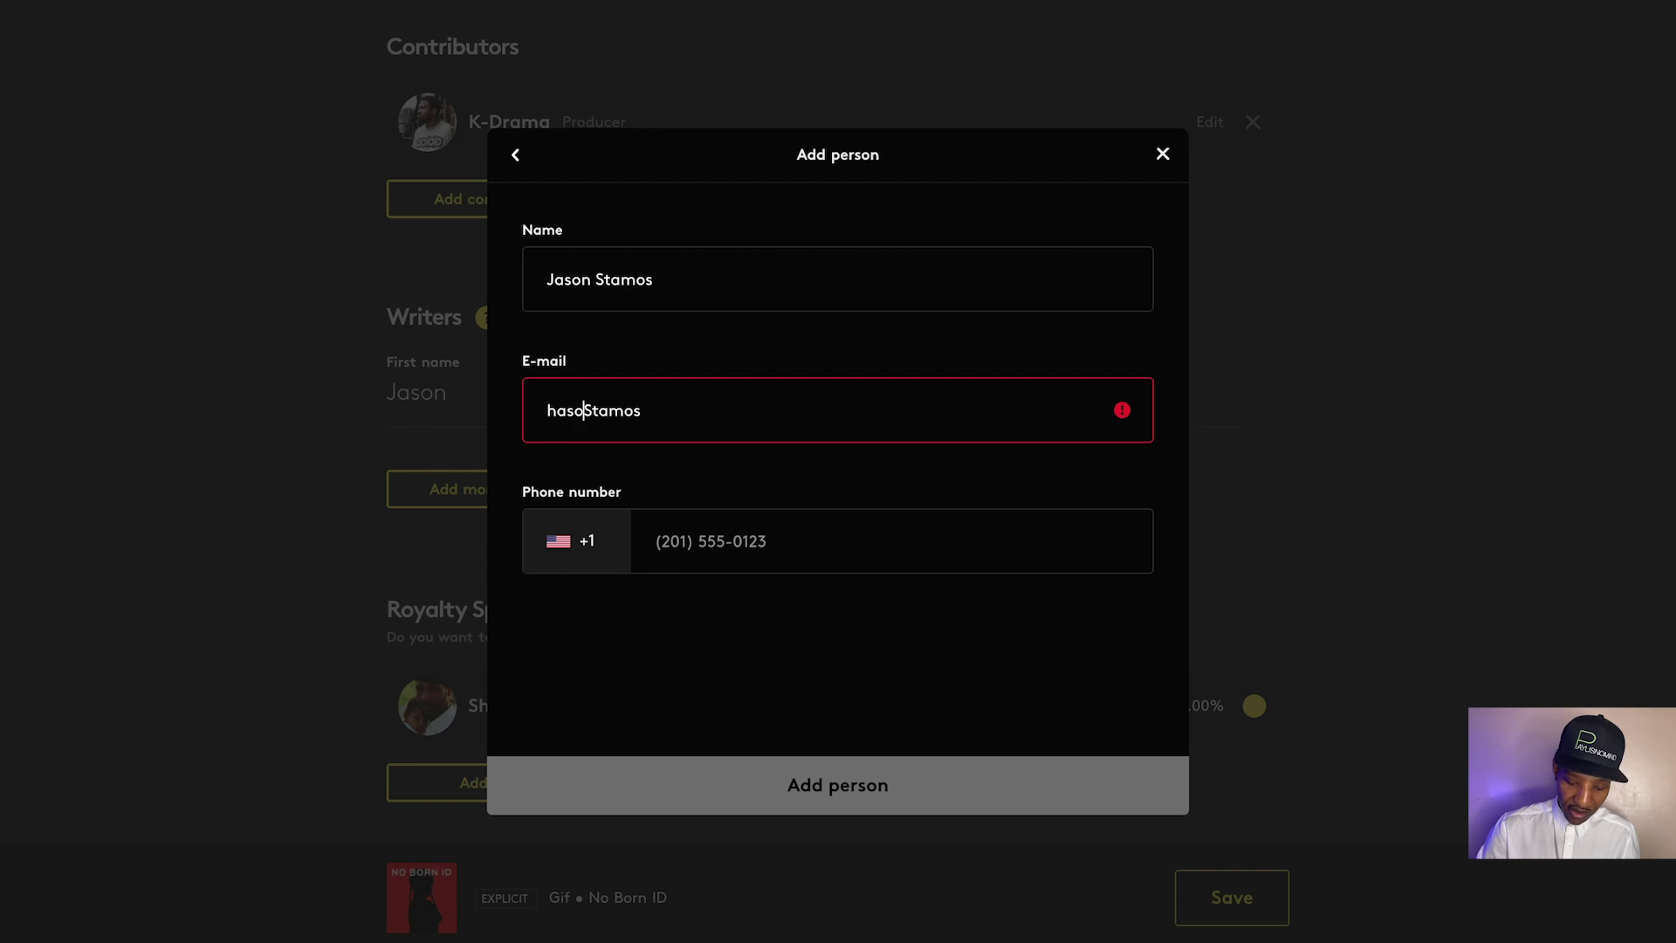
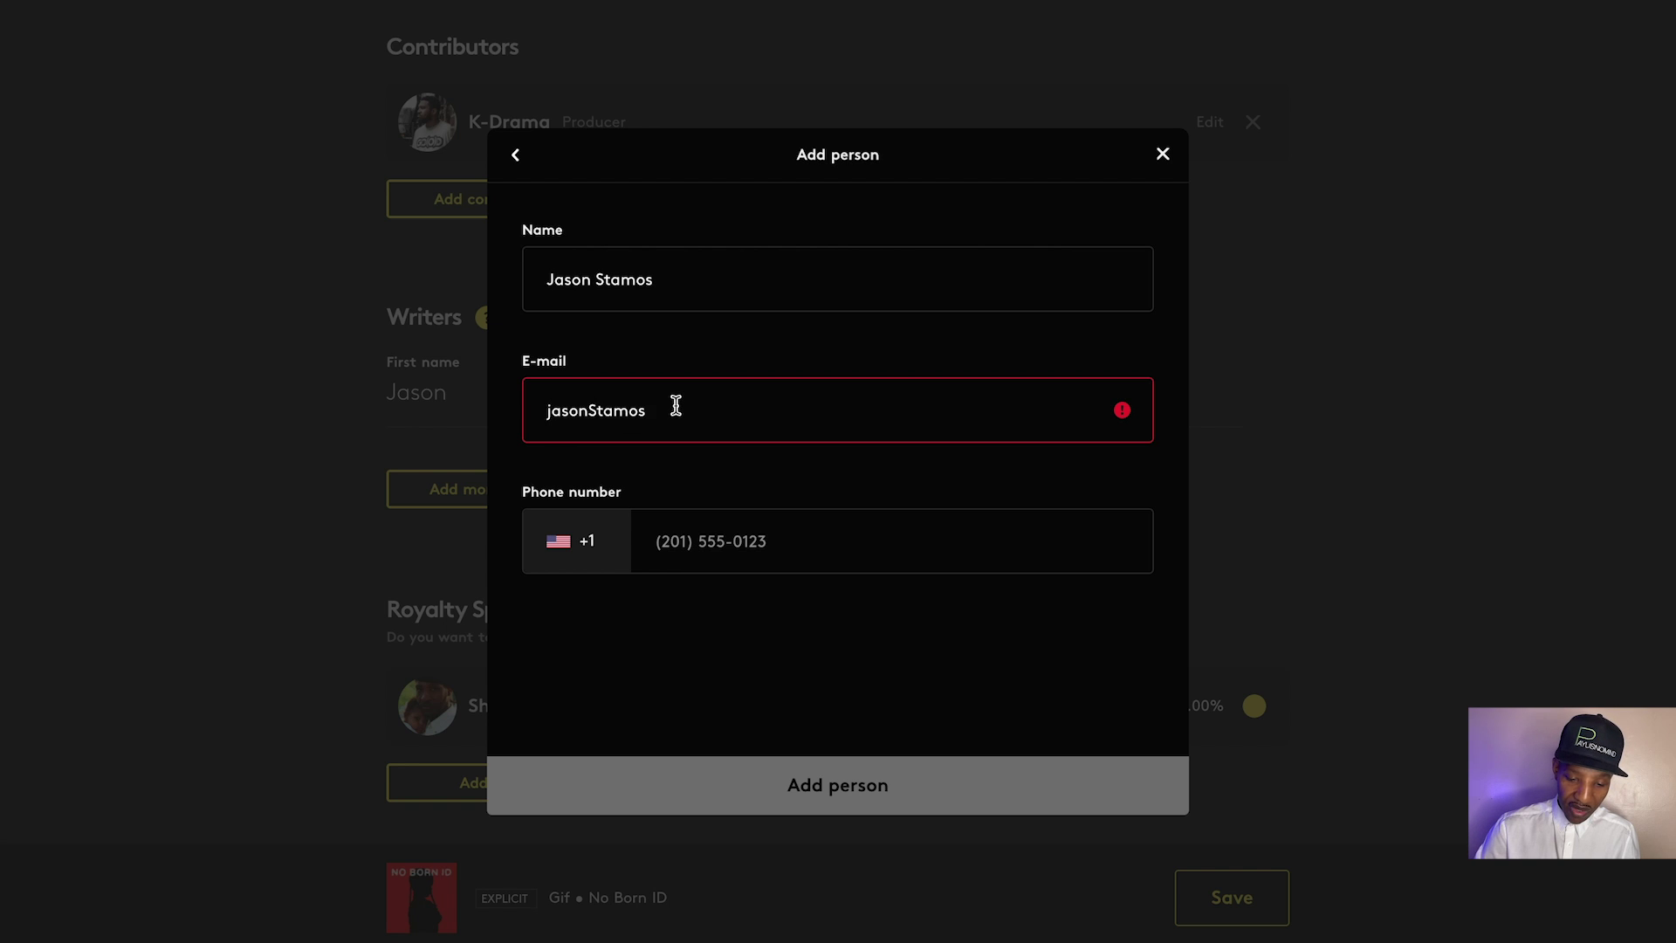
left_click(676, 406)
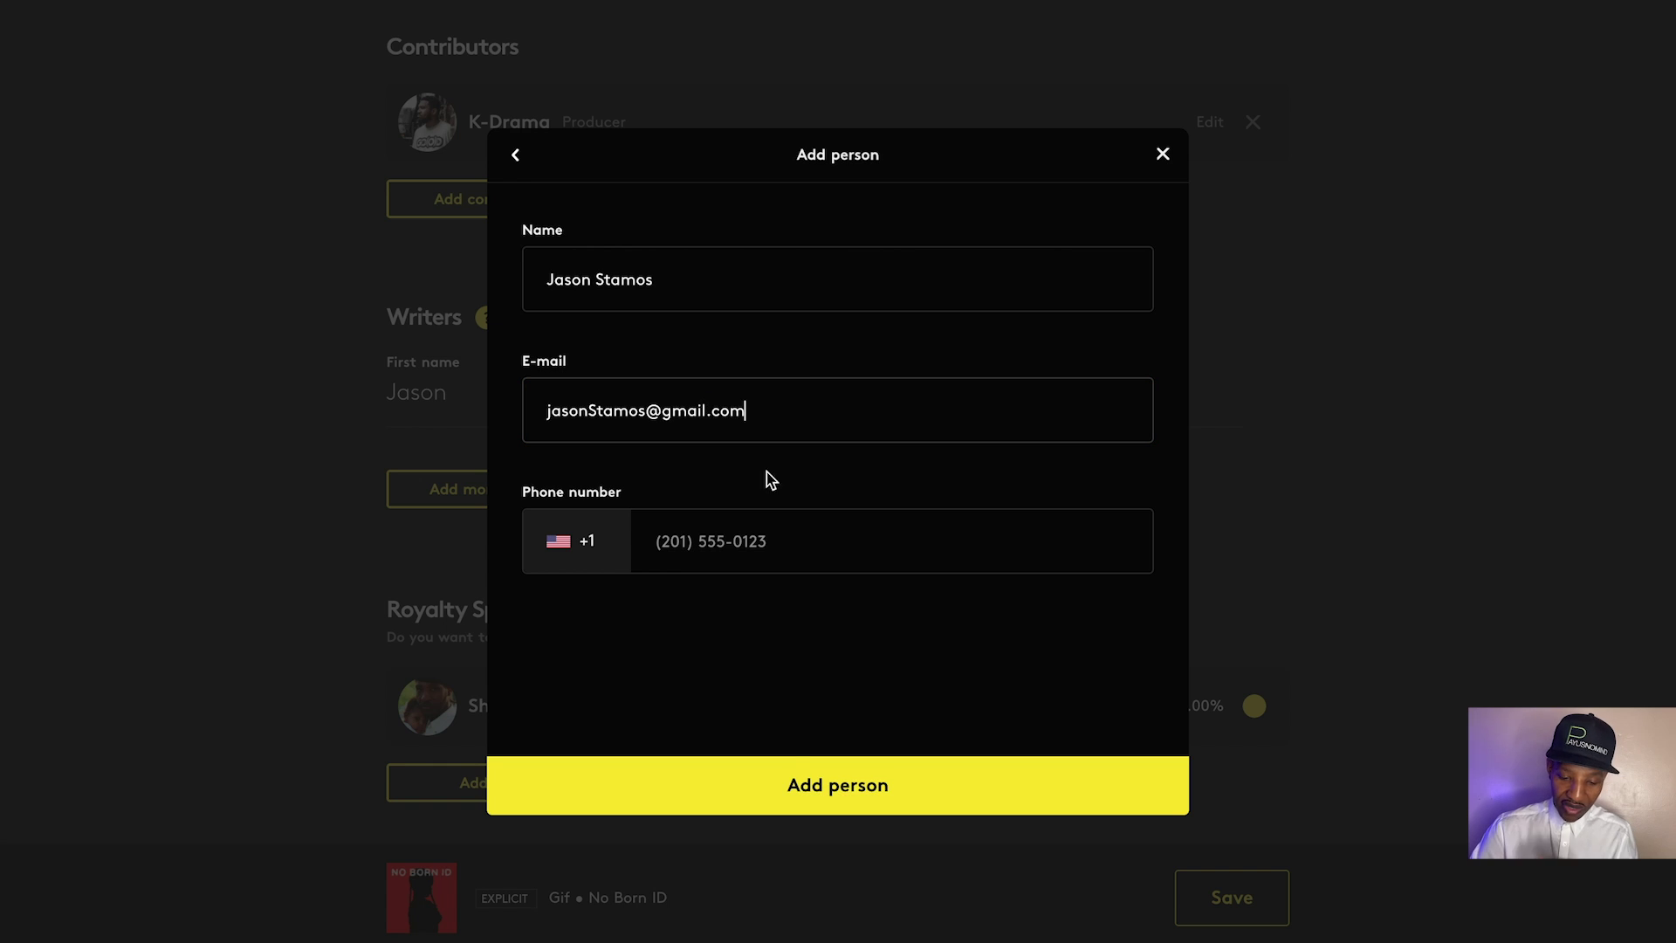
left_click(785, 788)
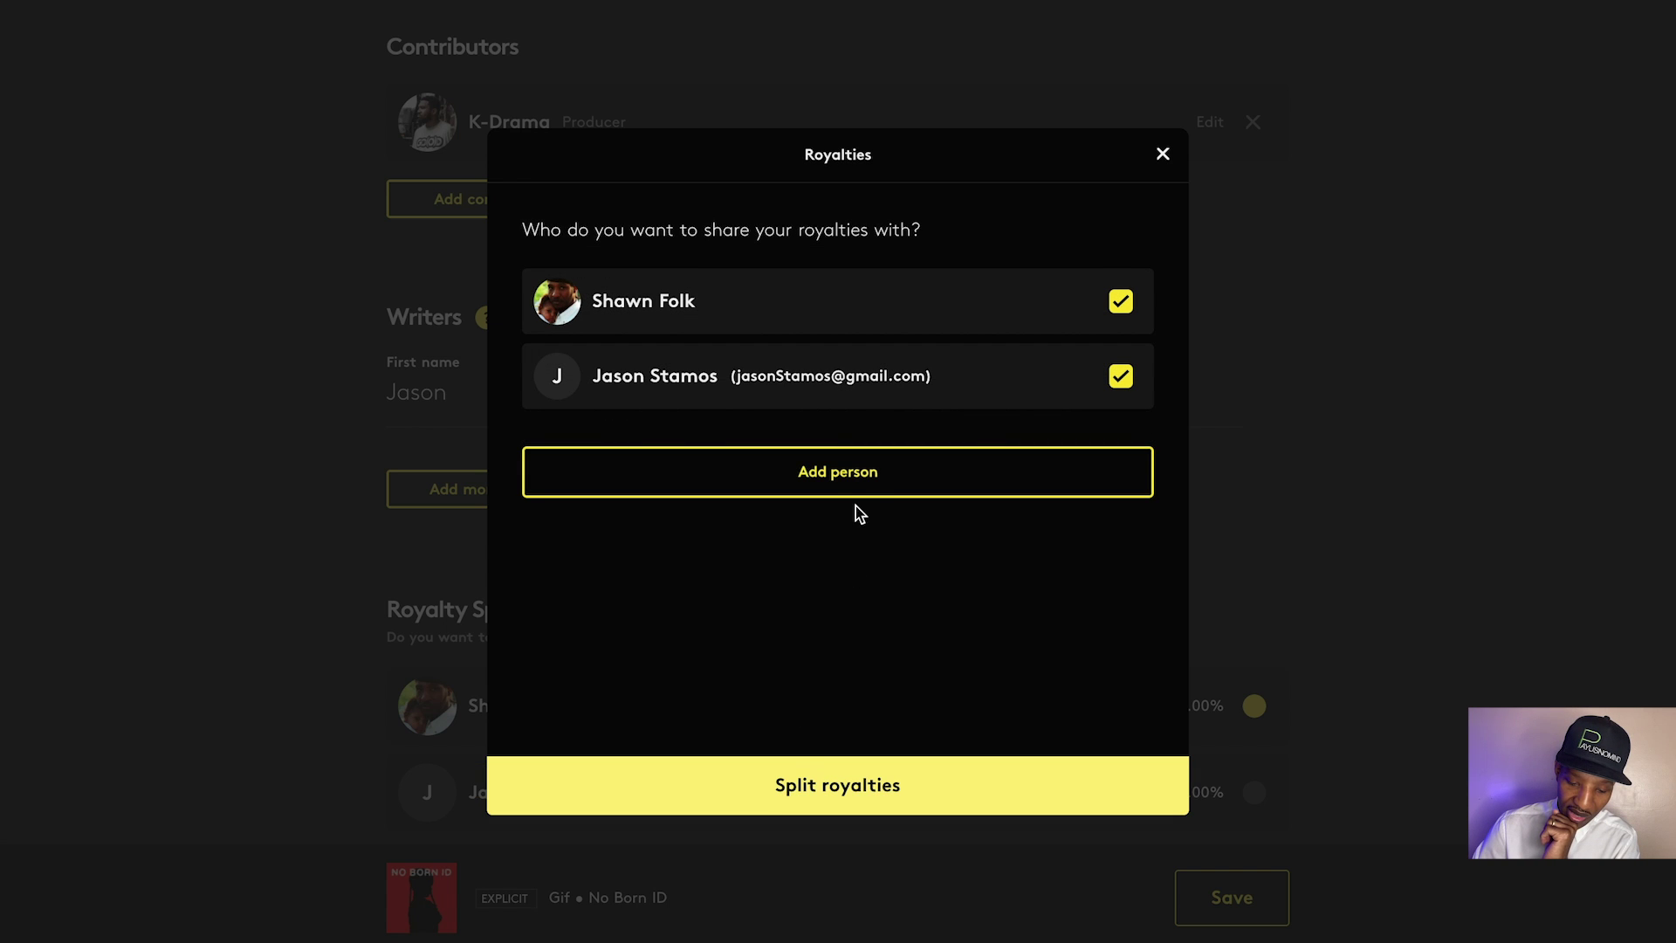
Split the royalties 50/50 between the account owner and the songwriter
left_click(805, 785)
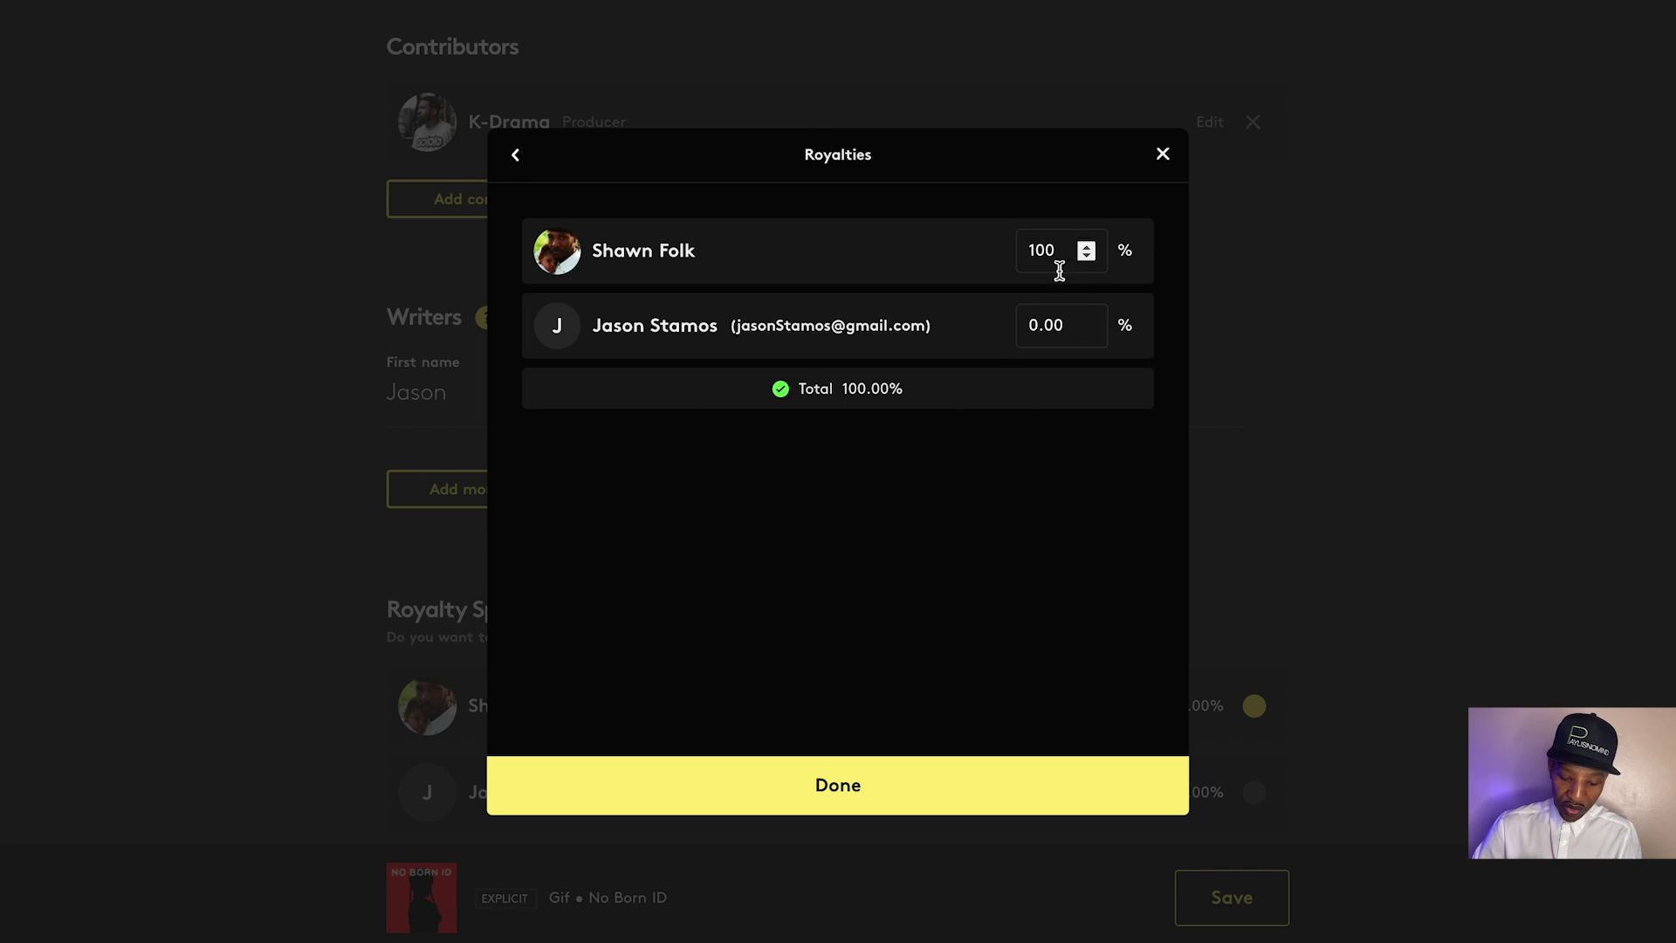
left_click_drag(1054, 253, 991, 255)
type("50")
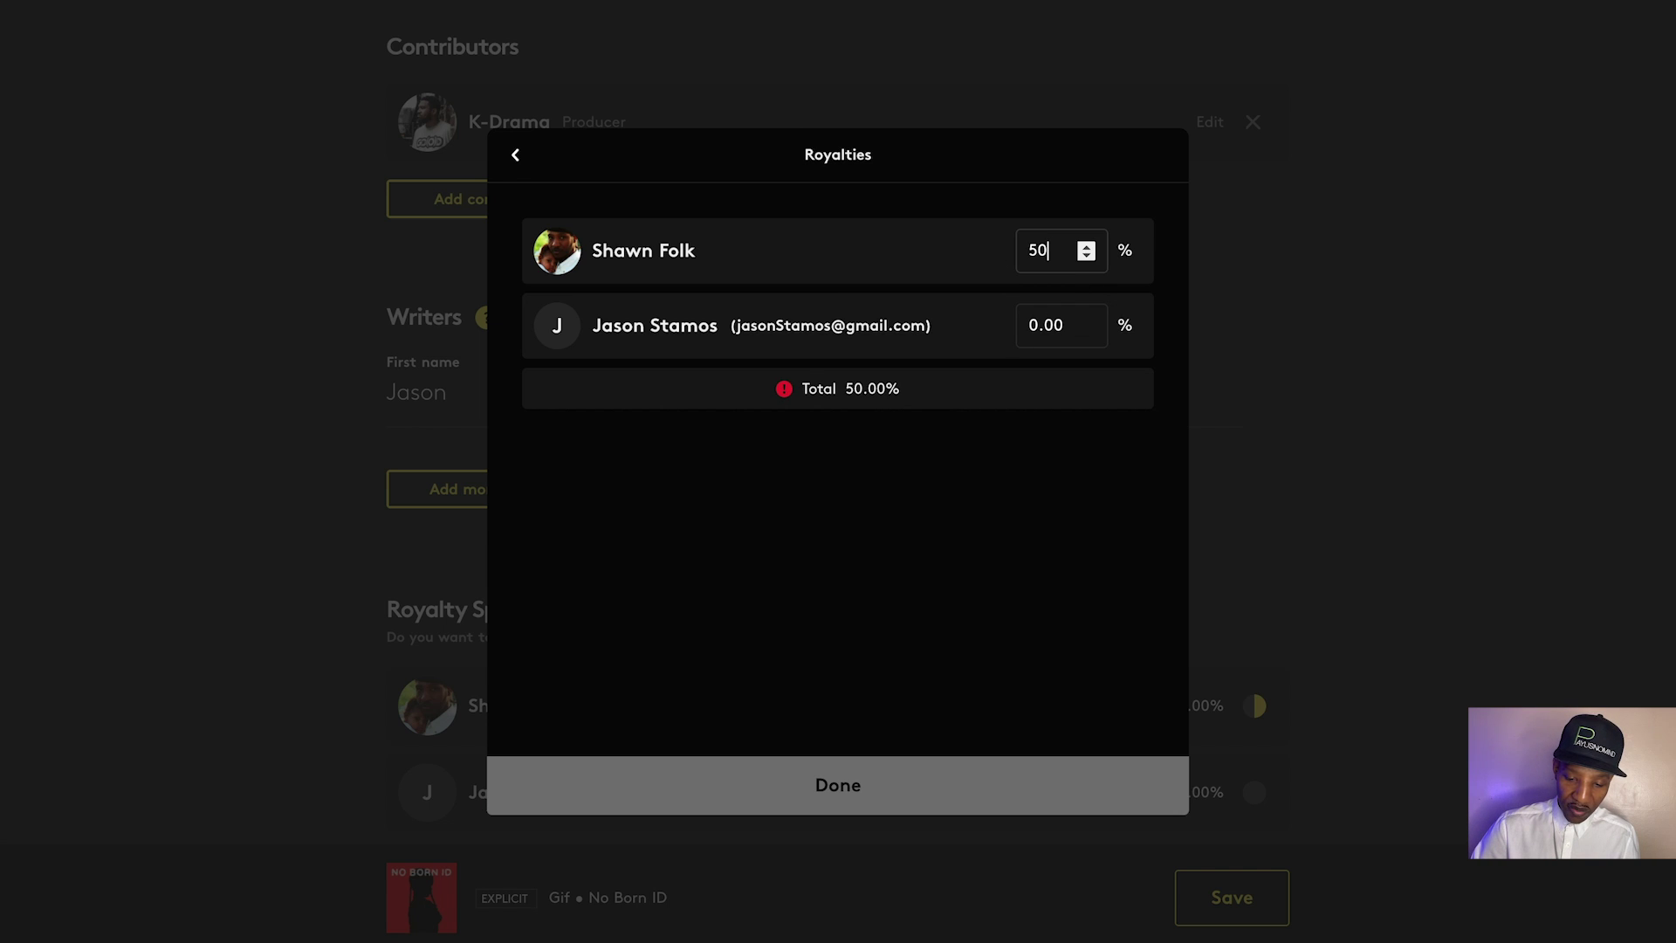
left_click_drag(1061, 326, 981, 330)
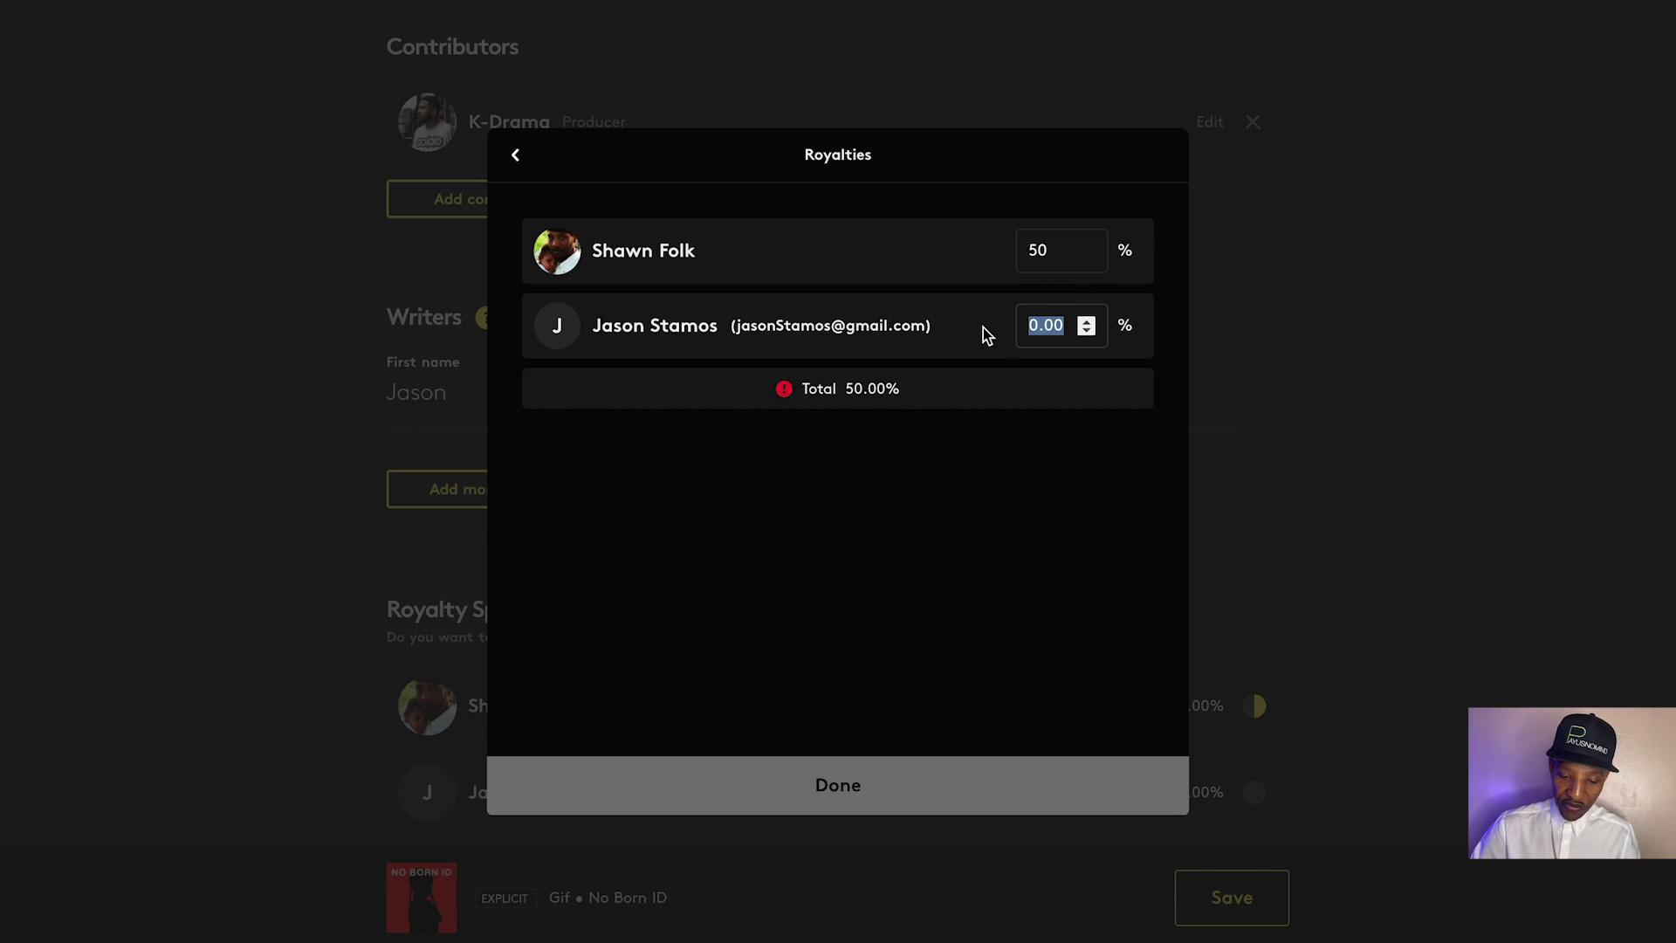
type("50")
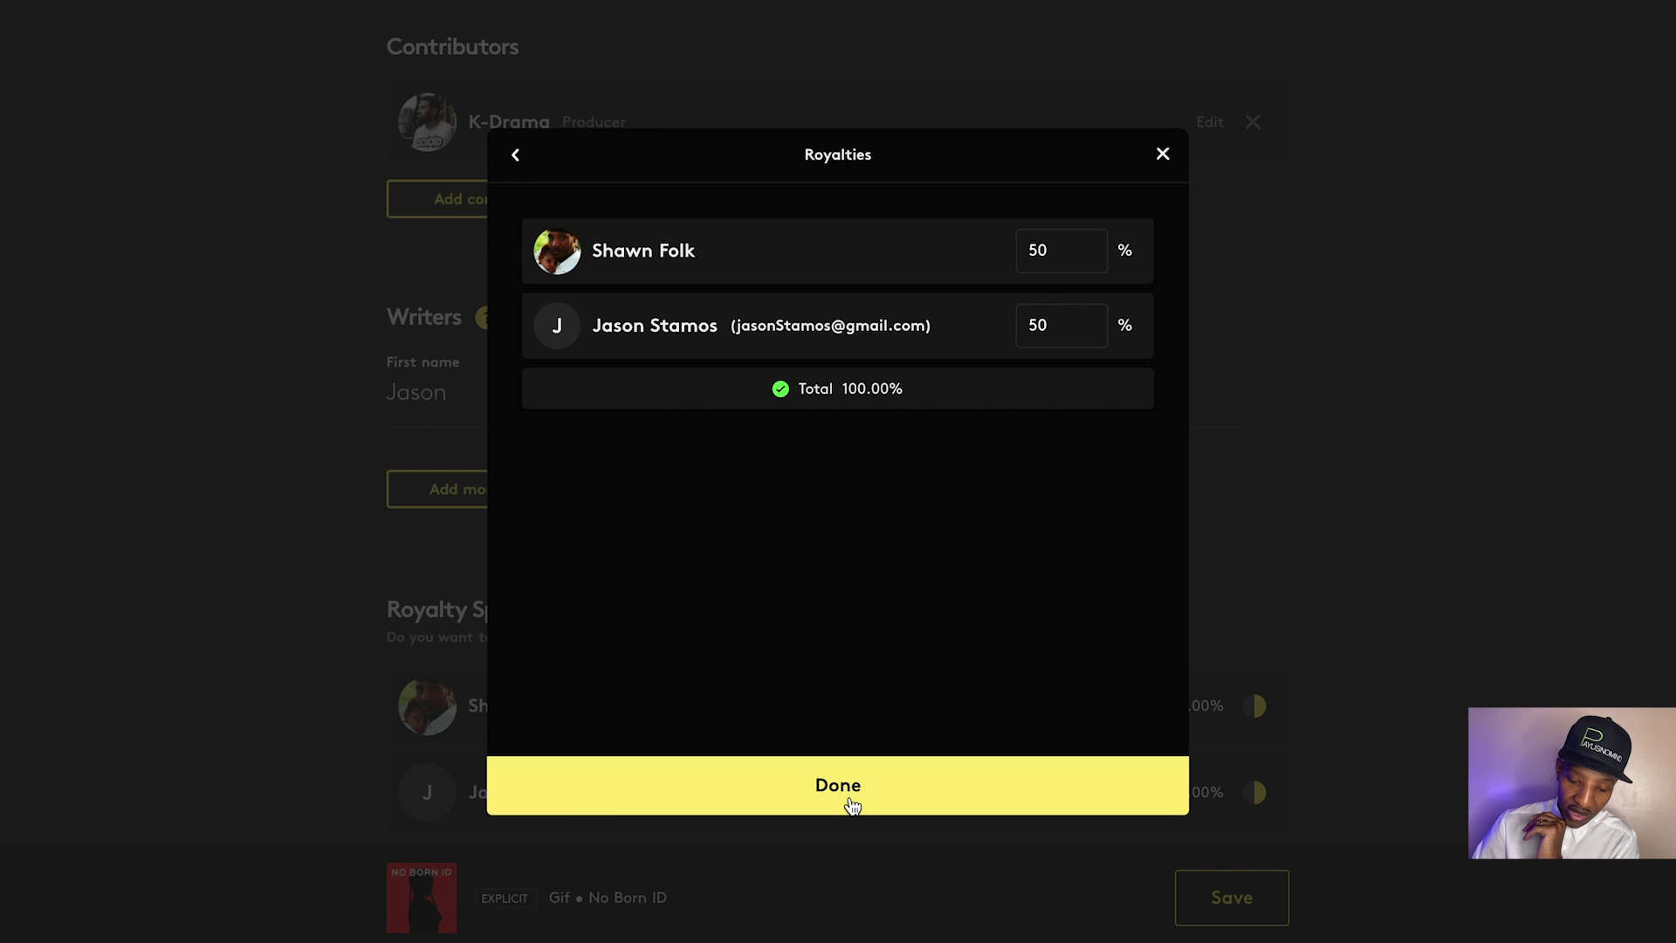
left_click(849, 798)
scroll(1065, 611, "down", 1)
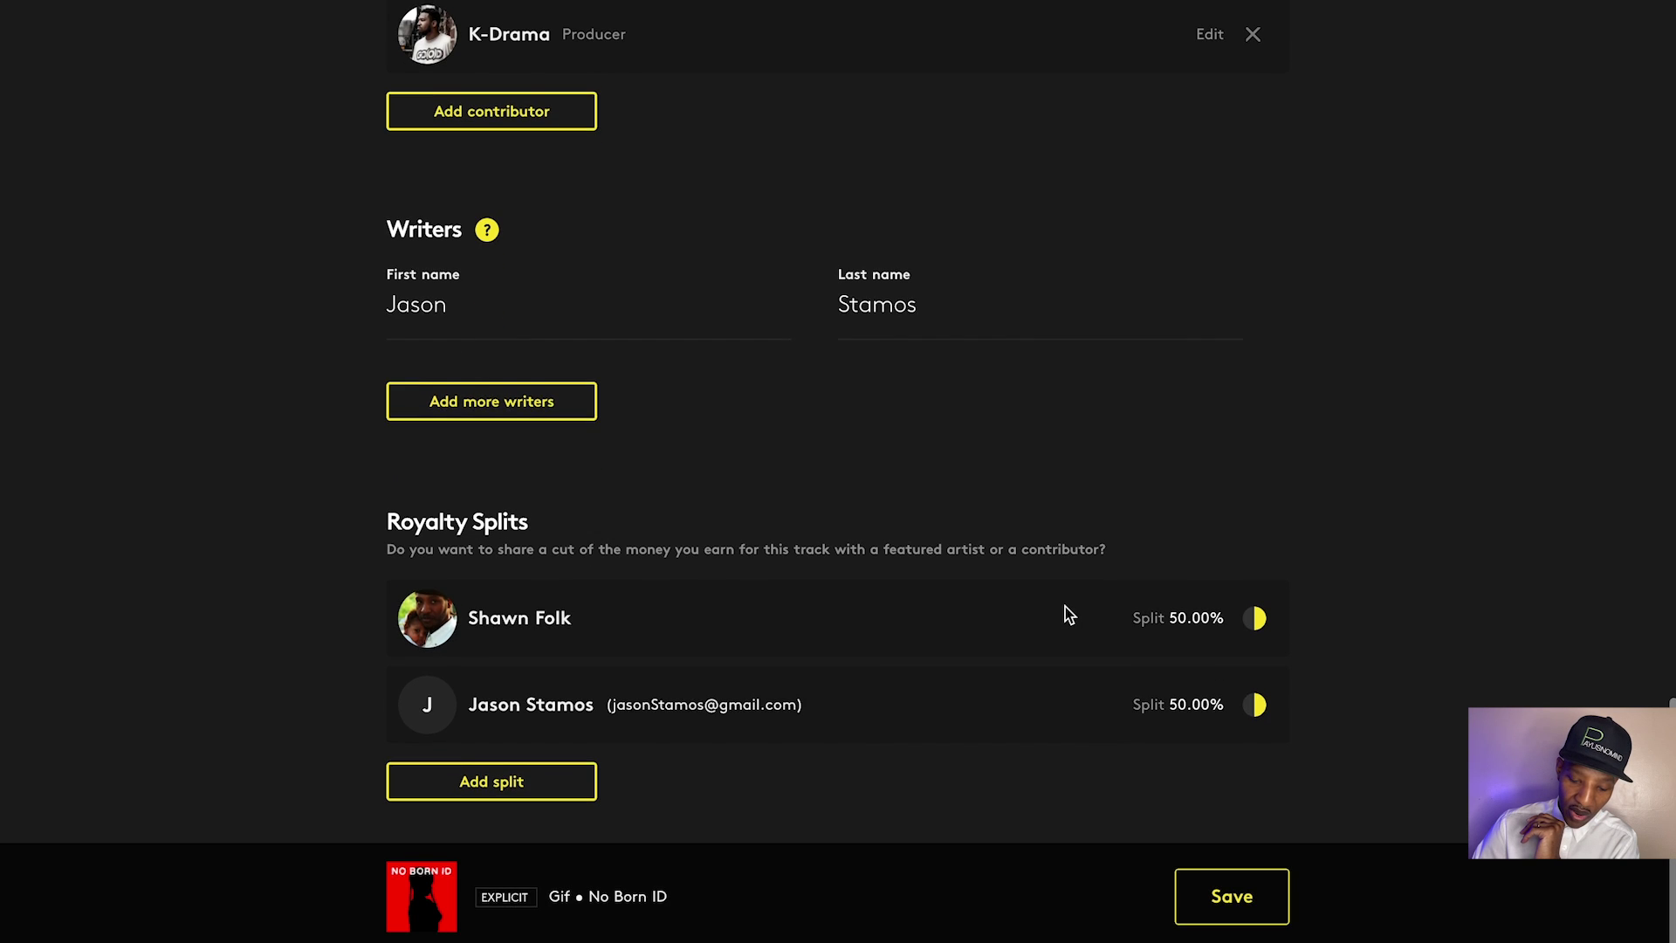
Save the track details, continue to Delivery Options and scroll through the all-selected store list
left_click(1218, 899)
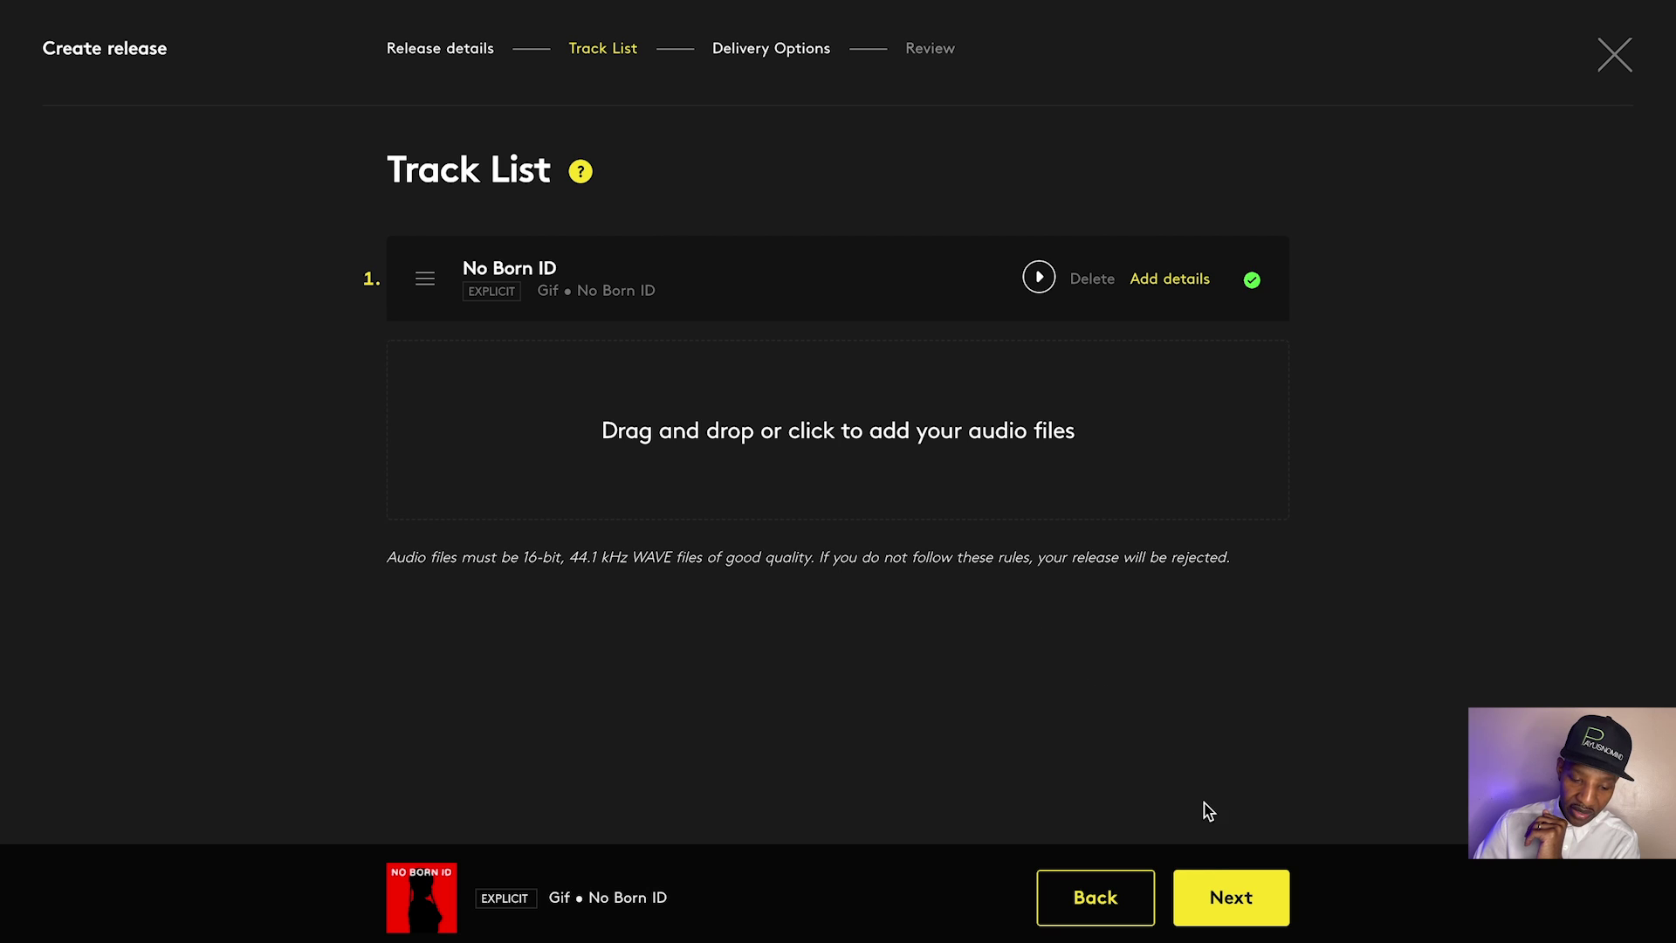
left_click(1207, 899)
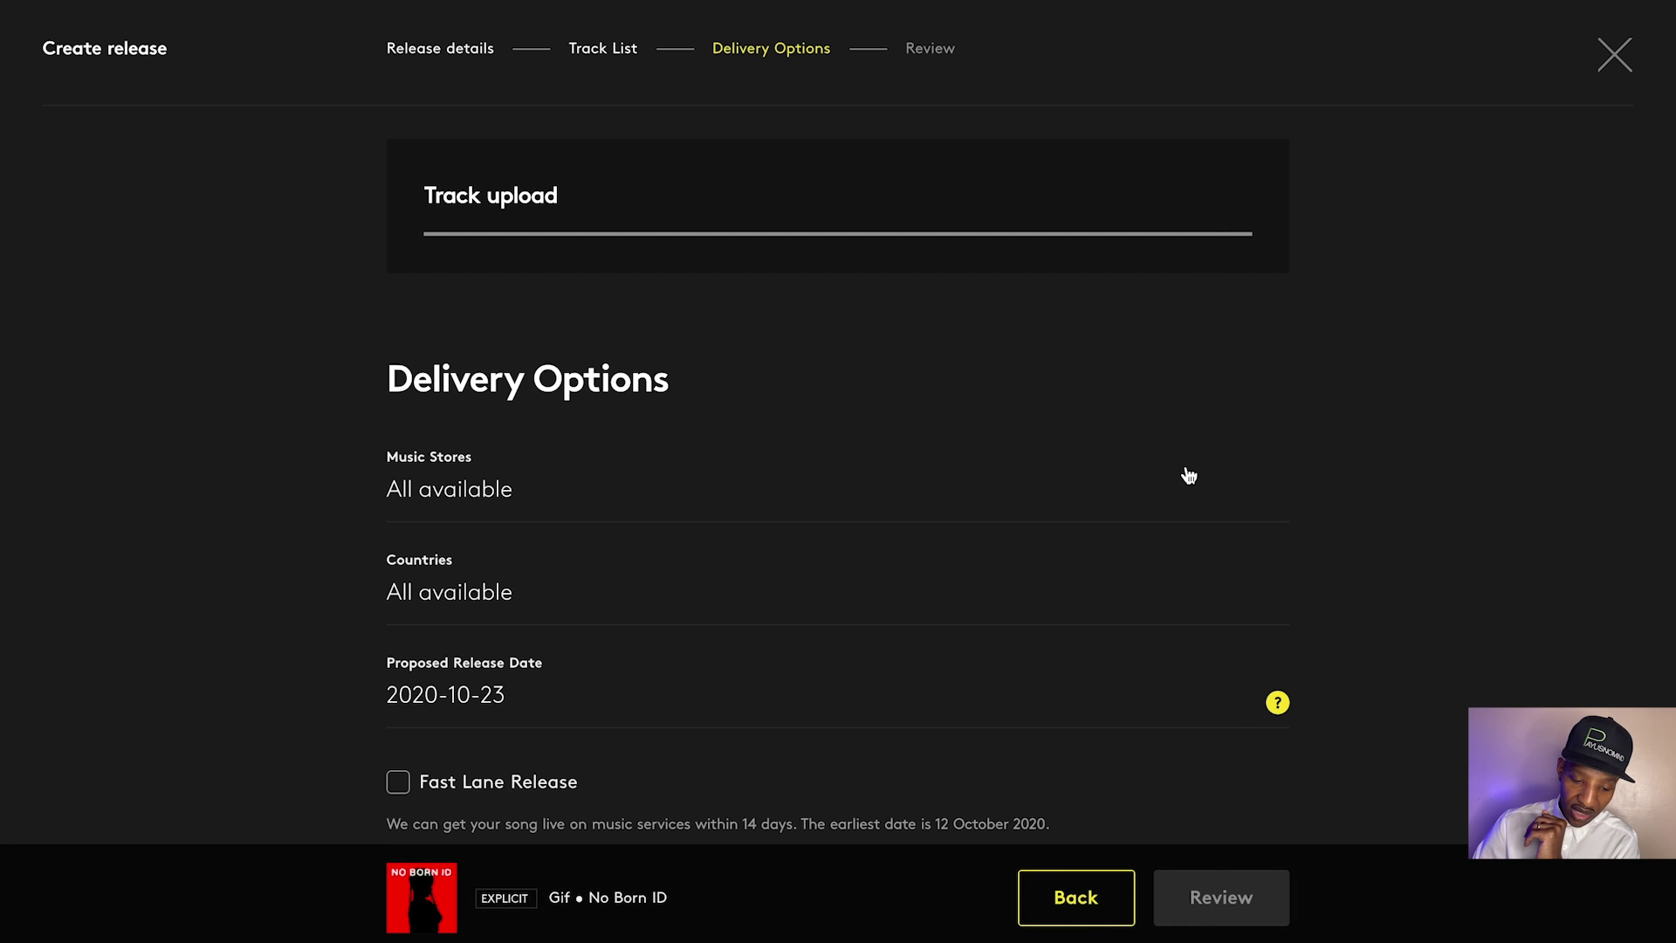
scroll(842, 431, "down", 1)
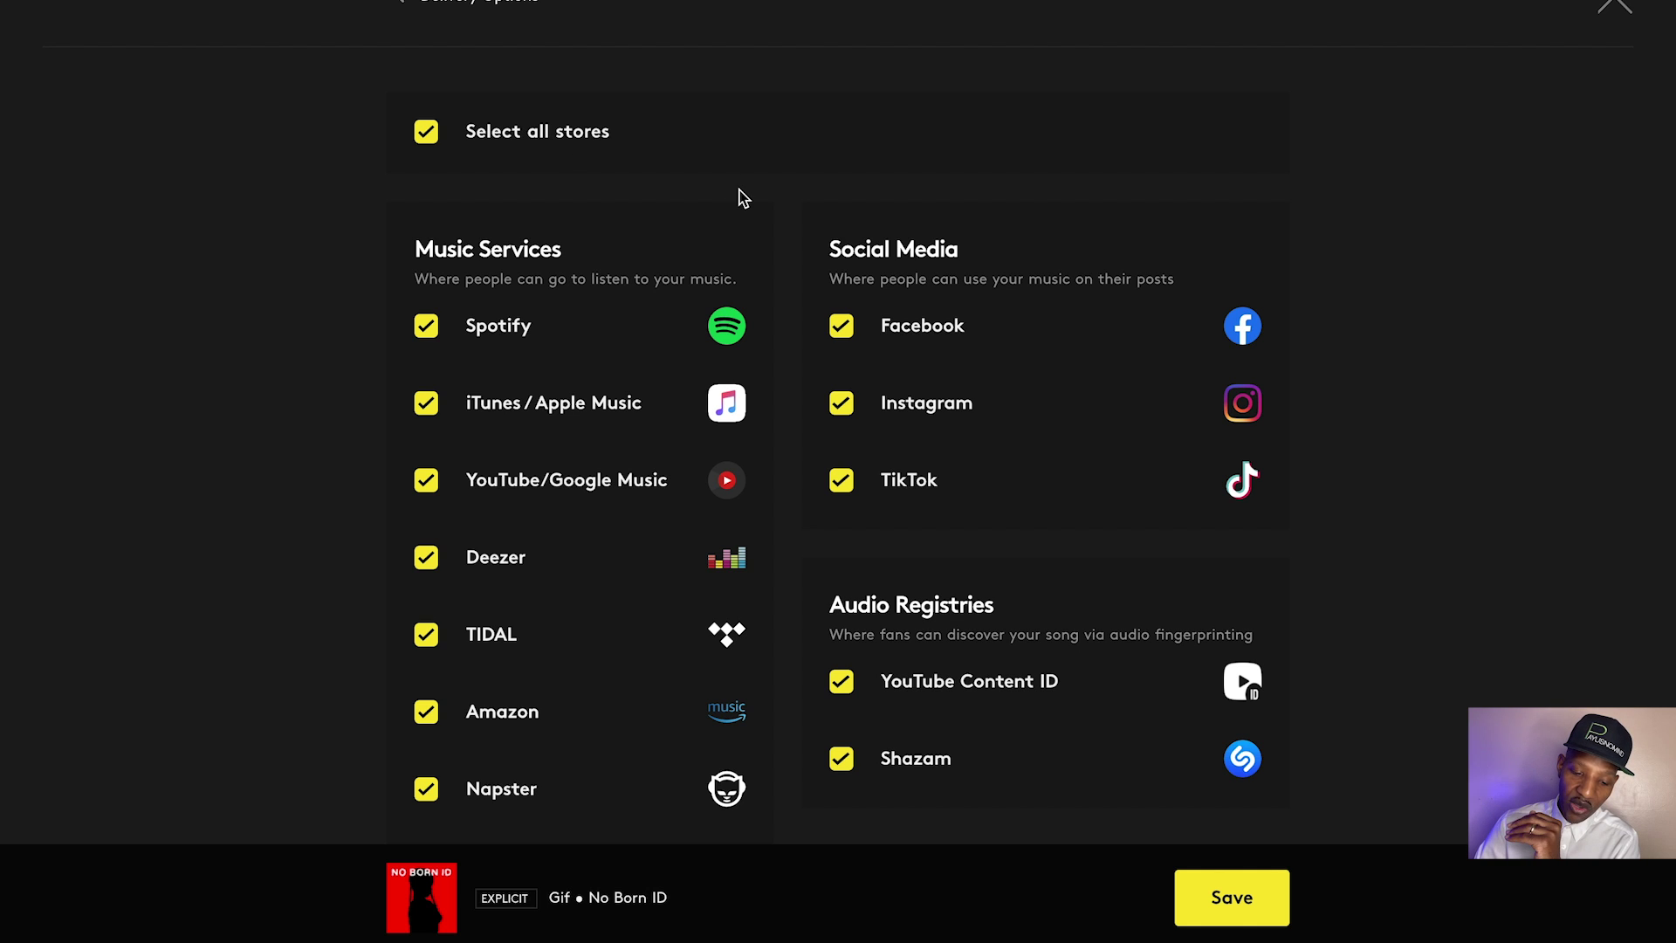
Clear the stores, tick and untick Spotify, iTunes and YouTube, then reselect all stores and save
scroll(767, 262, "down", 1)
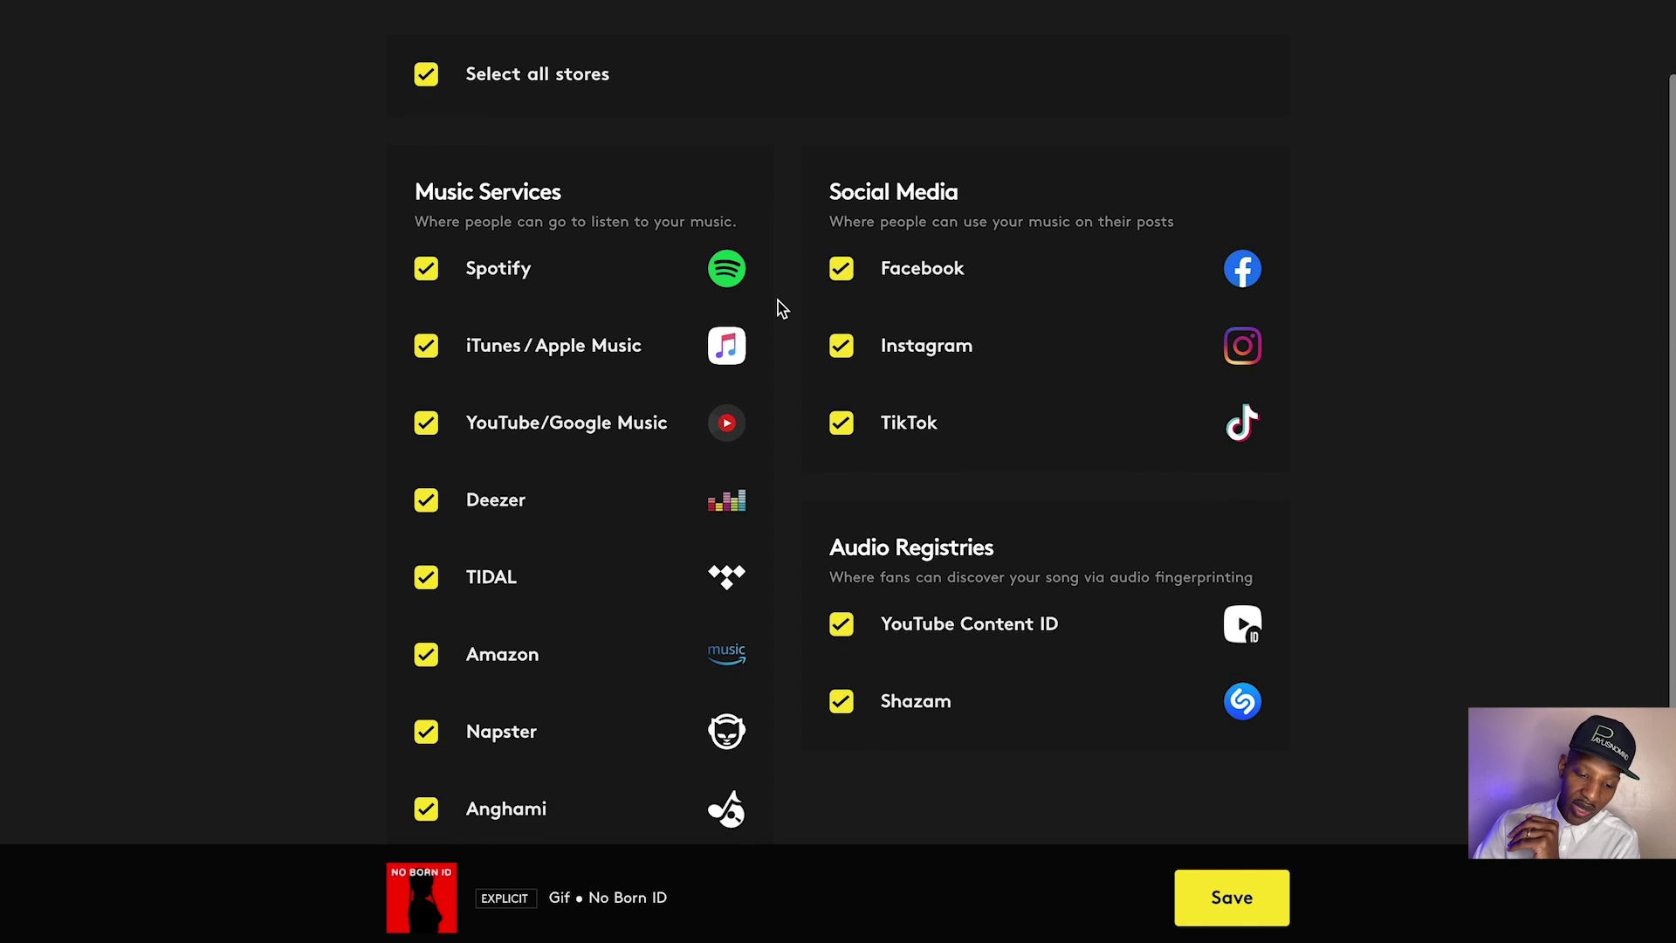
scroll(454, 138, "up", 1)
left_click(430, 109)
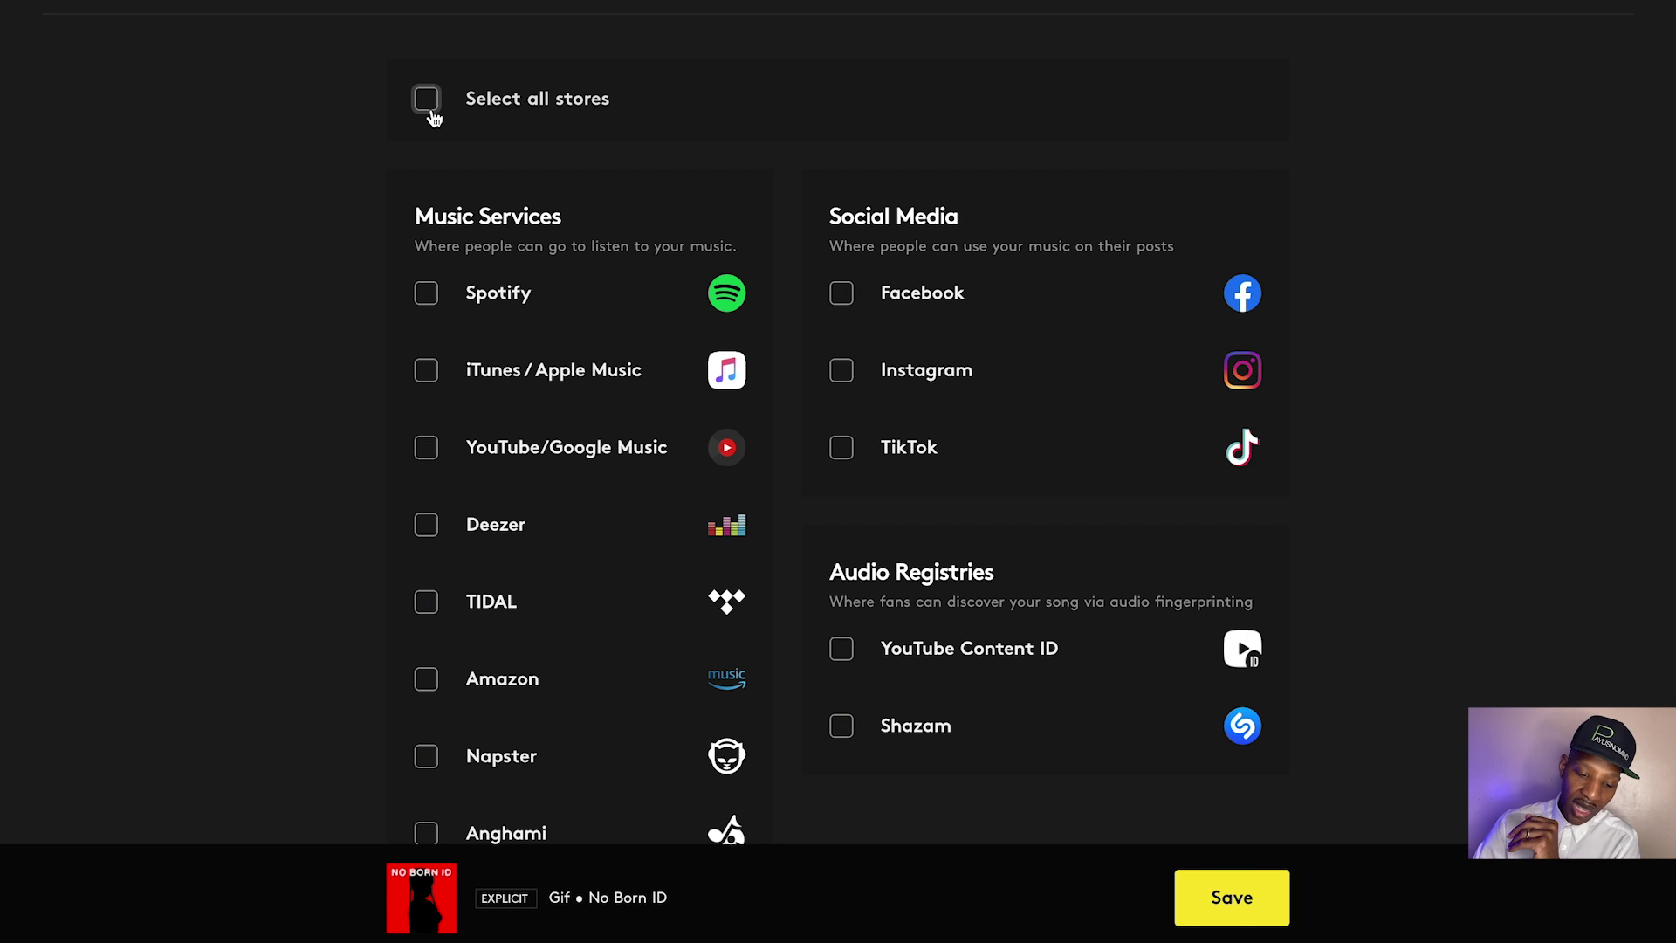
left_click(427, 293)
left_click(426, 368)
left_click(426, 447)
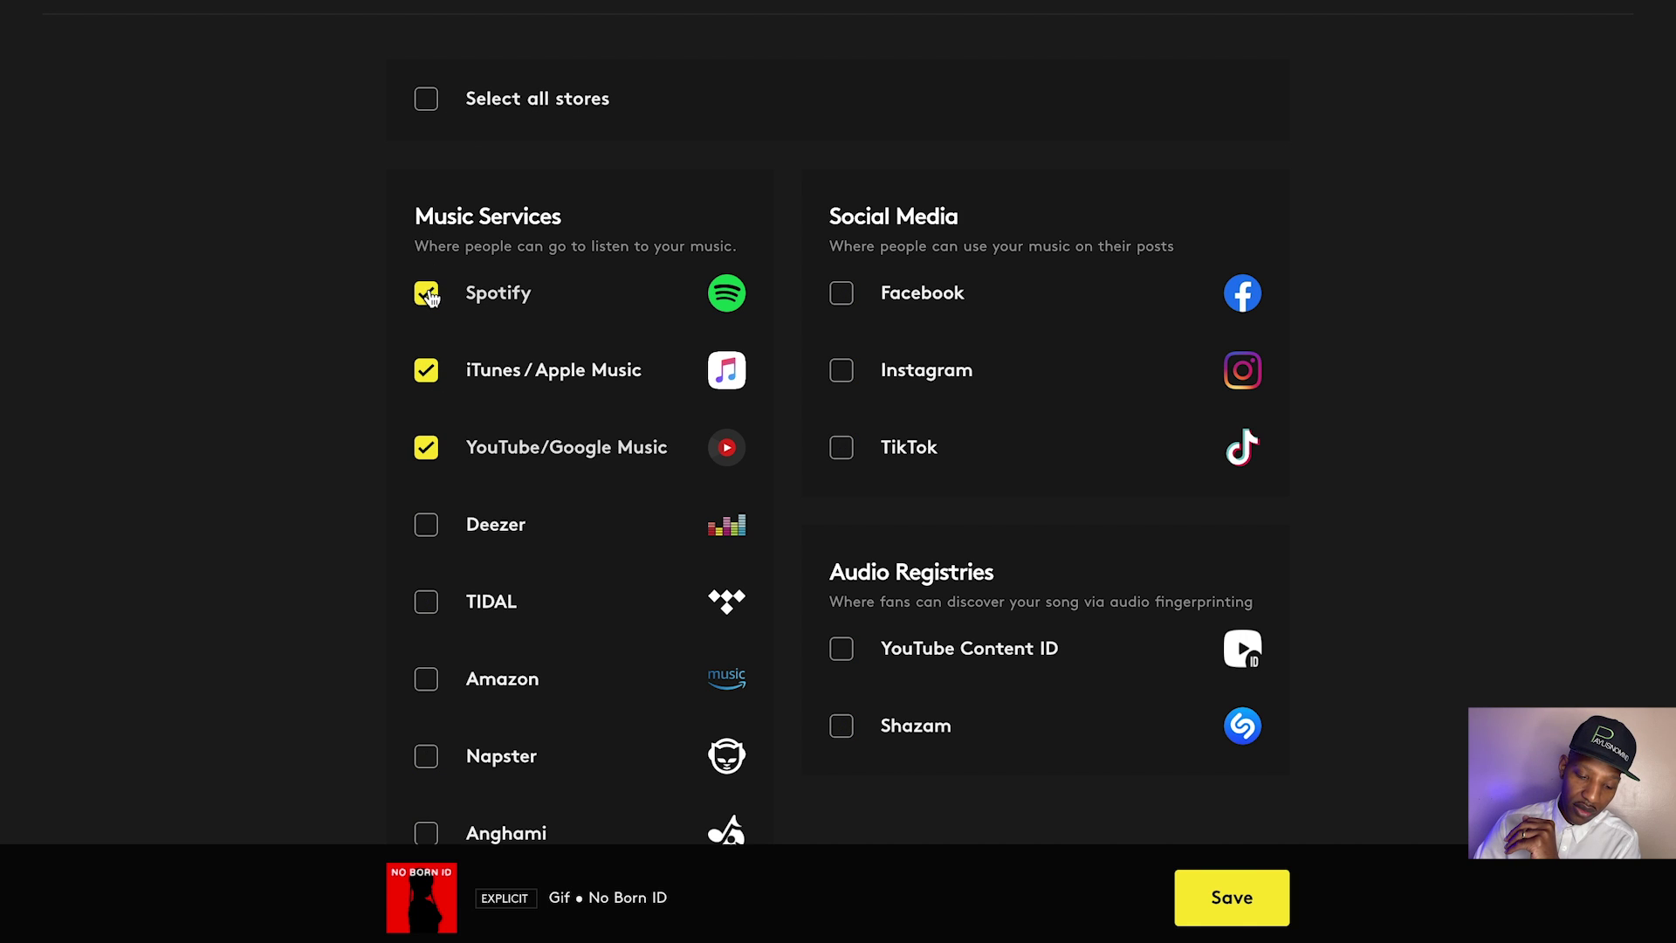
left_click(427, 295)
left_click(427, 372)
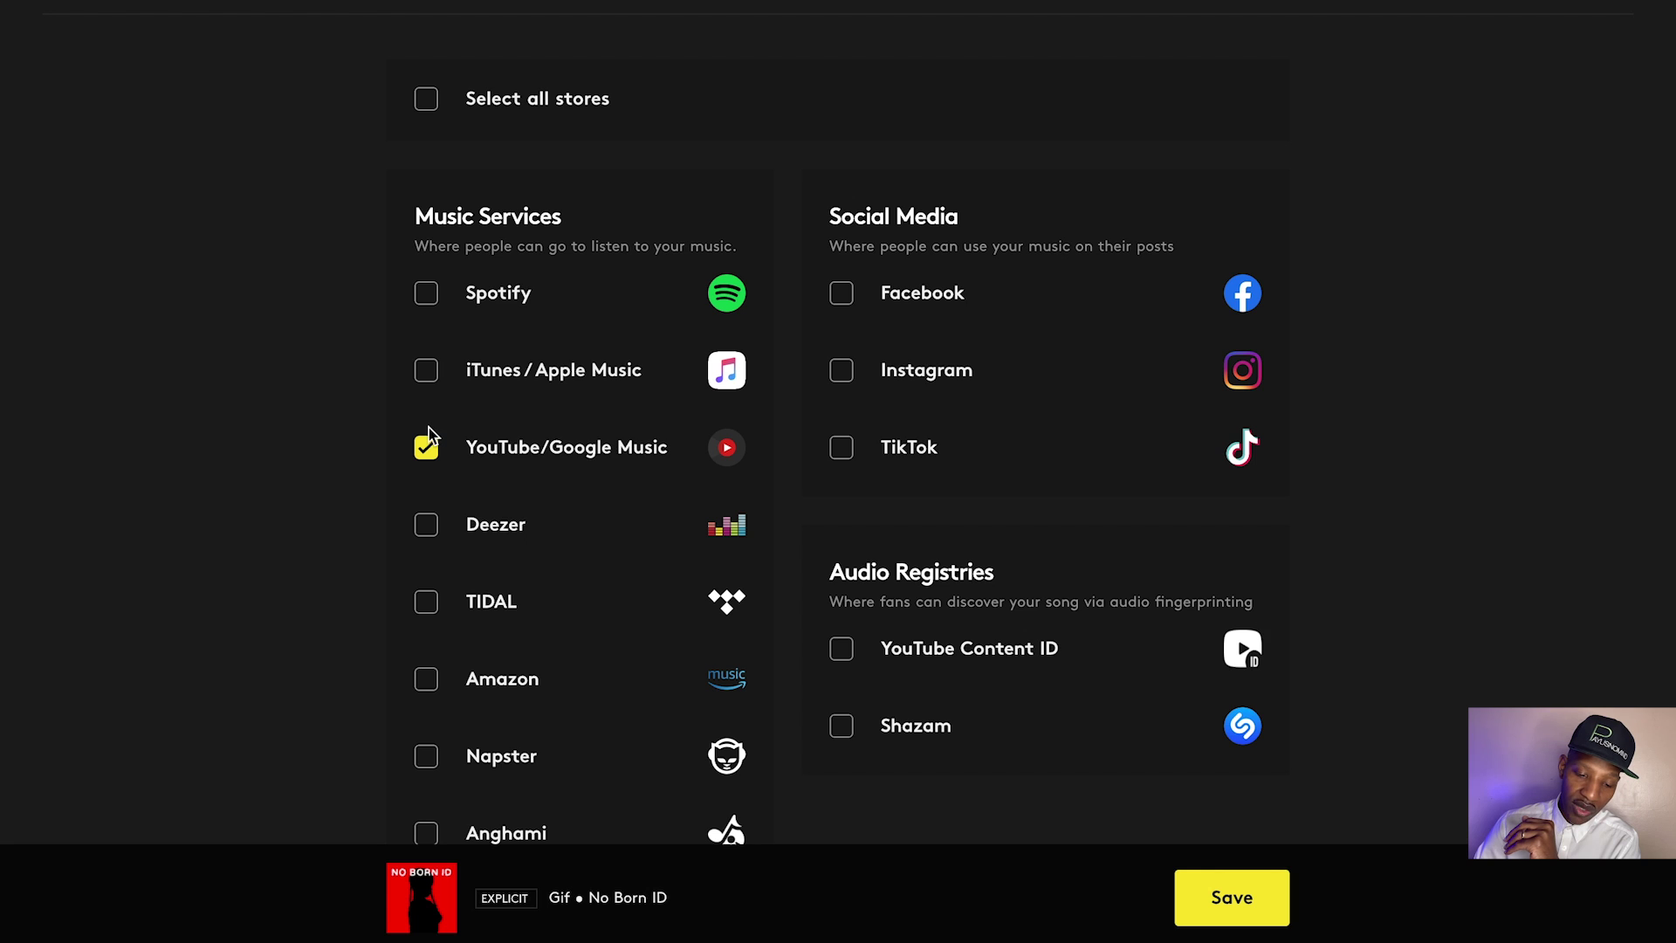
left_click(427, 441)
left_click(426, 101)
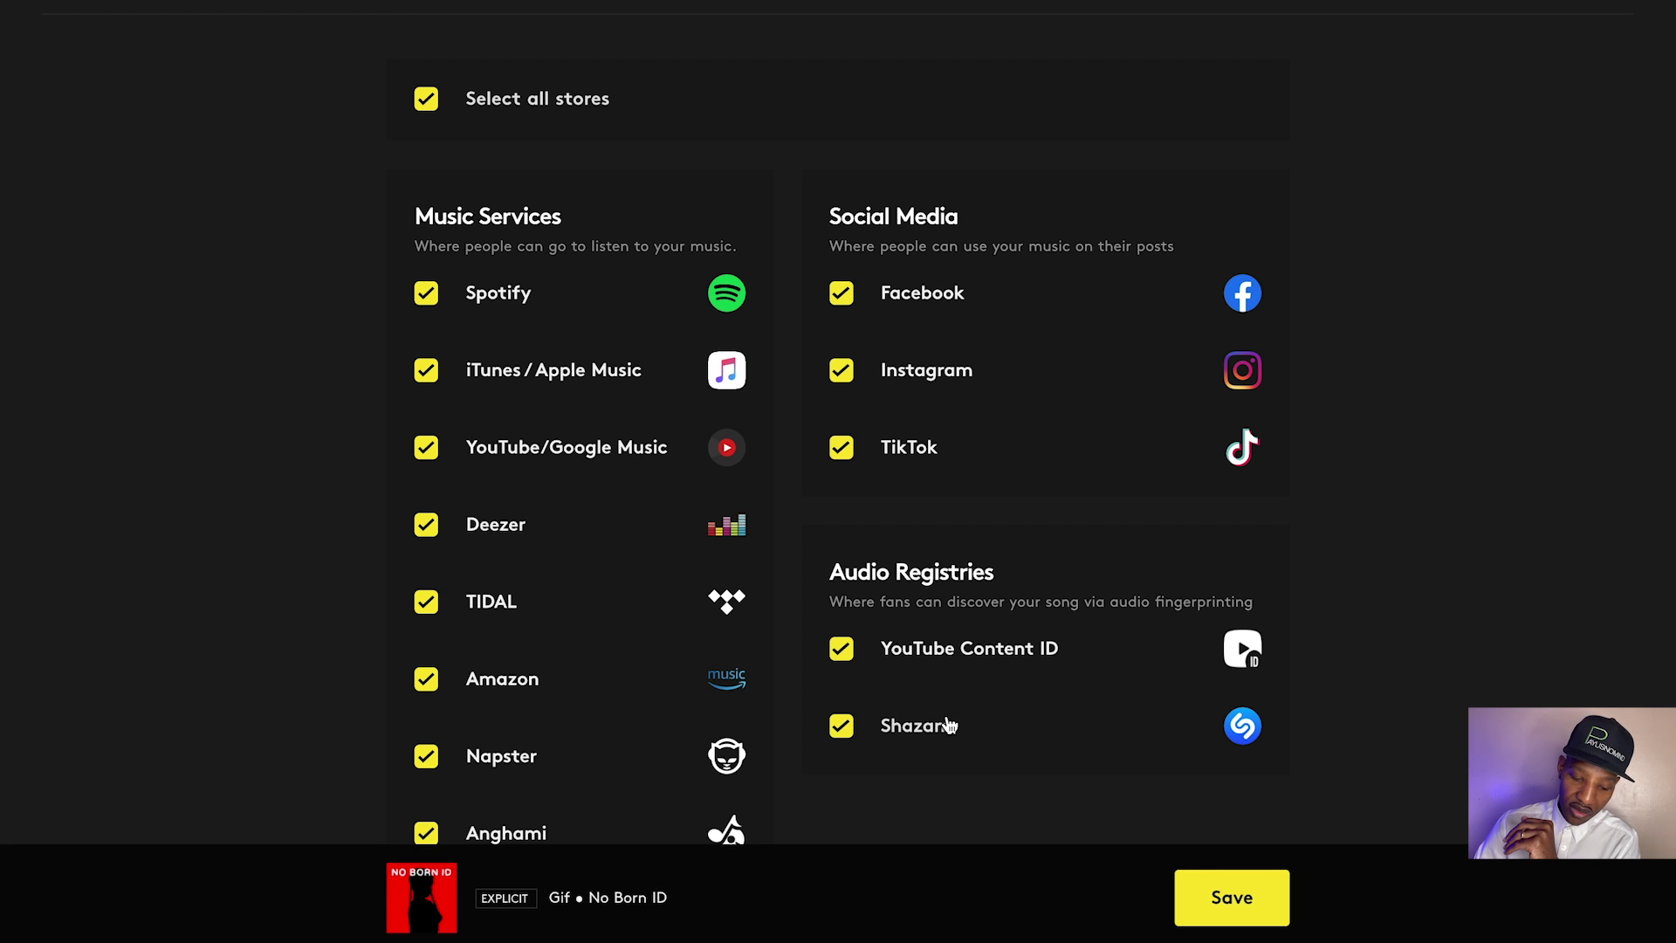
left_click(1263, 912)
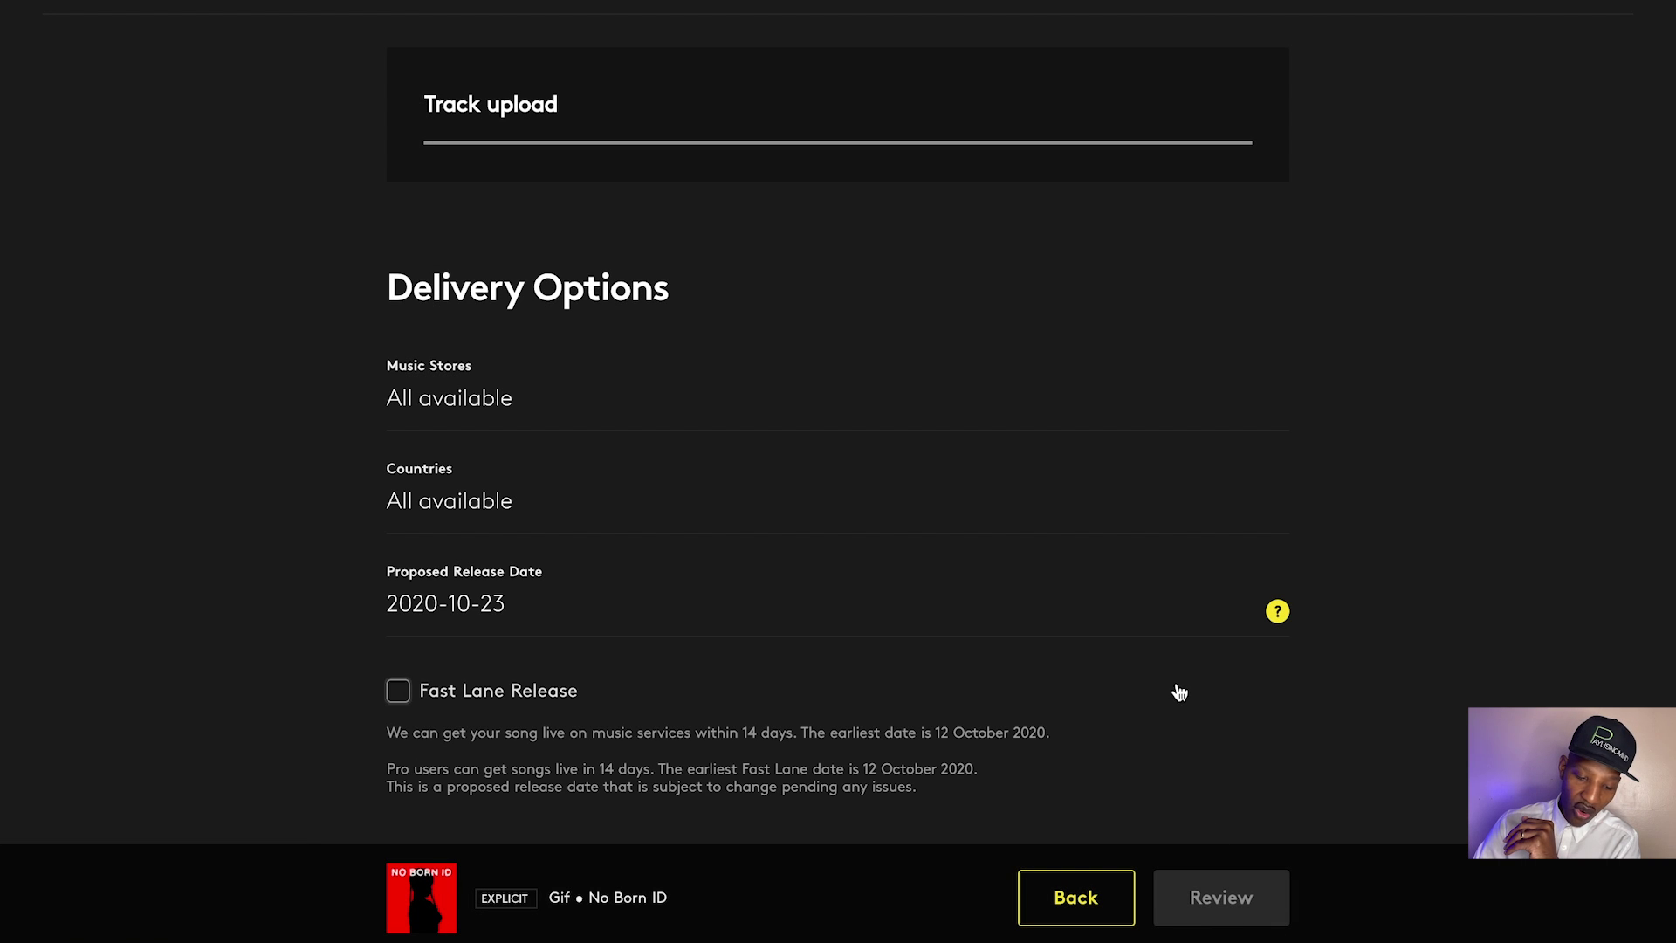
Review the delivery countries list, keep every country checked, and save
left_click(887, 509)
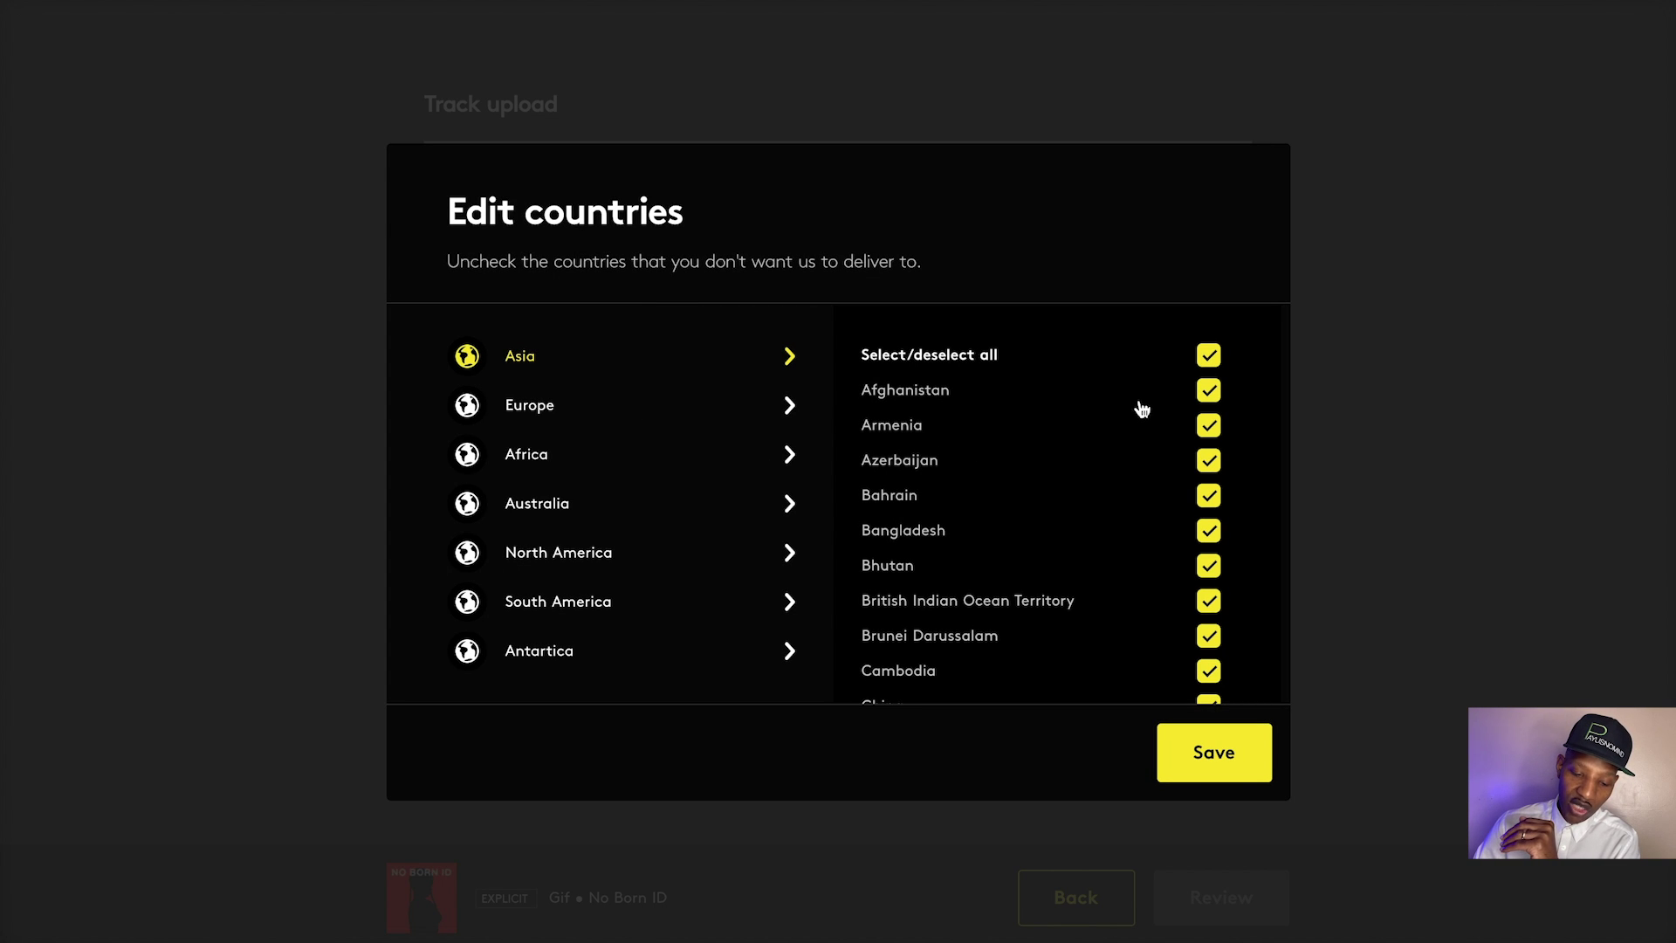
scroll(1143, 402, "down", 1)
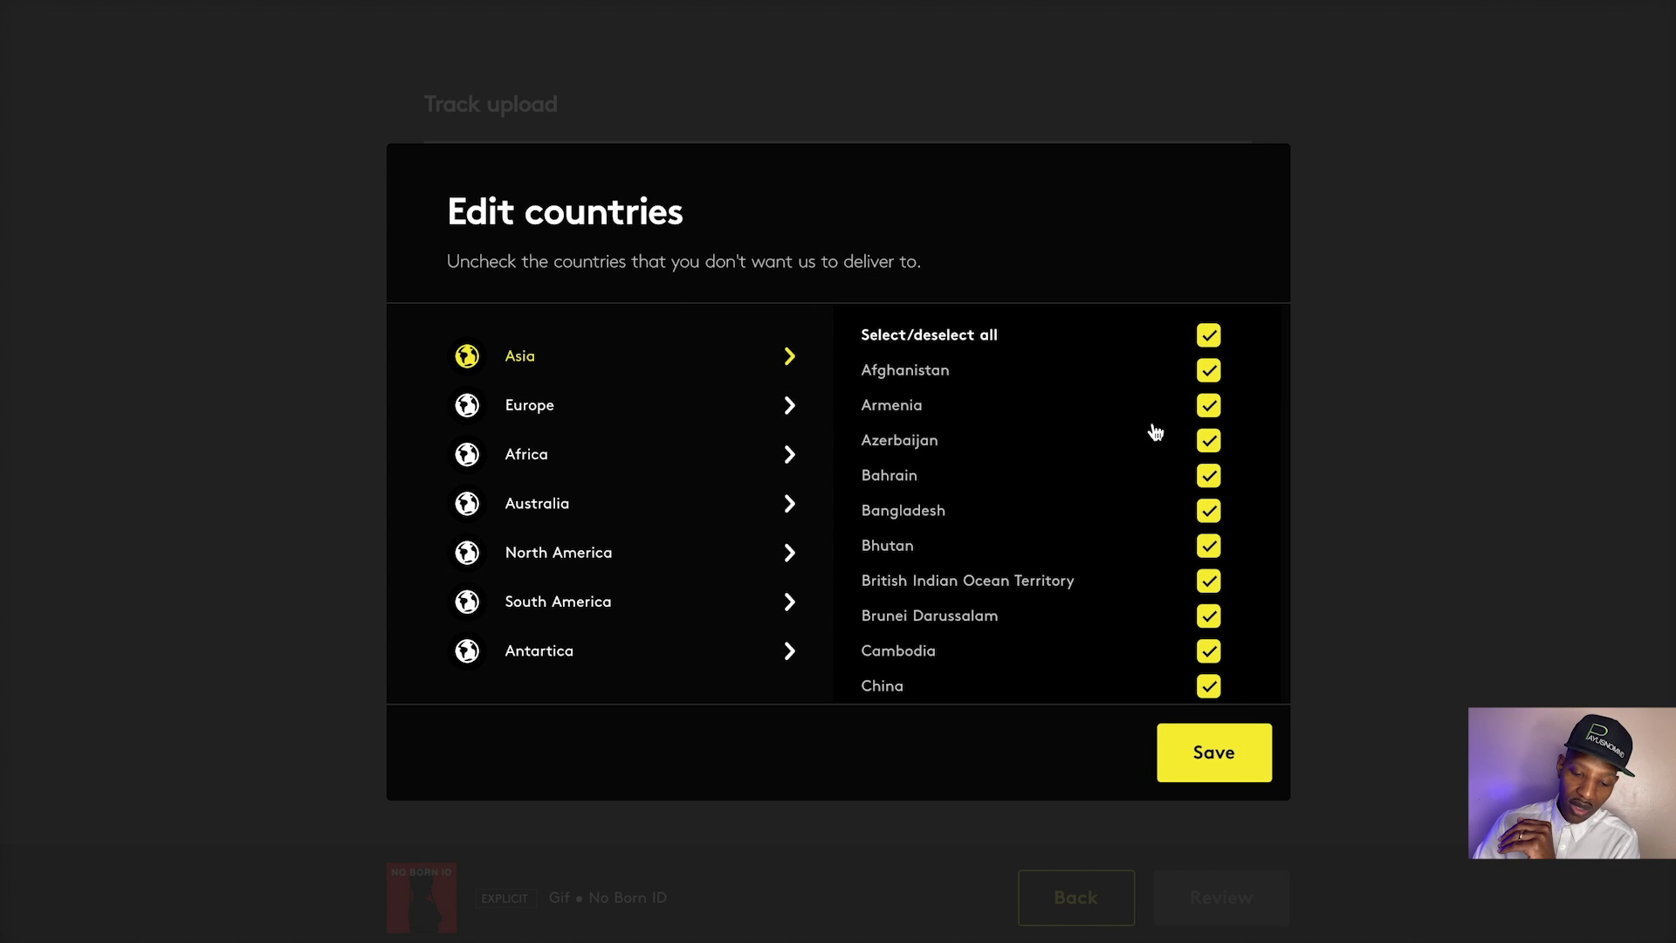
scroll(1153, 439, "up", 1)
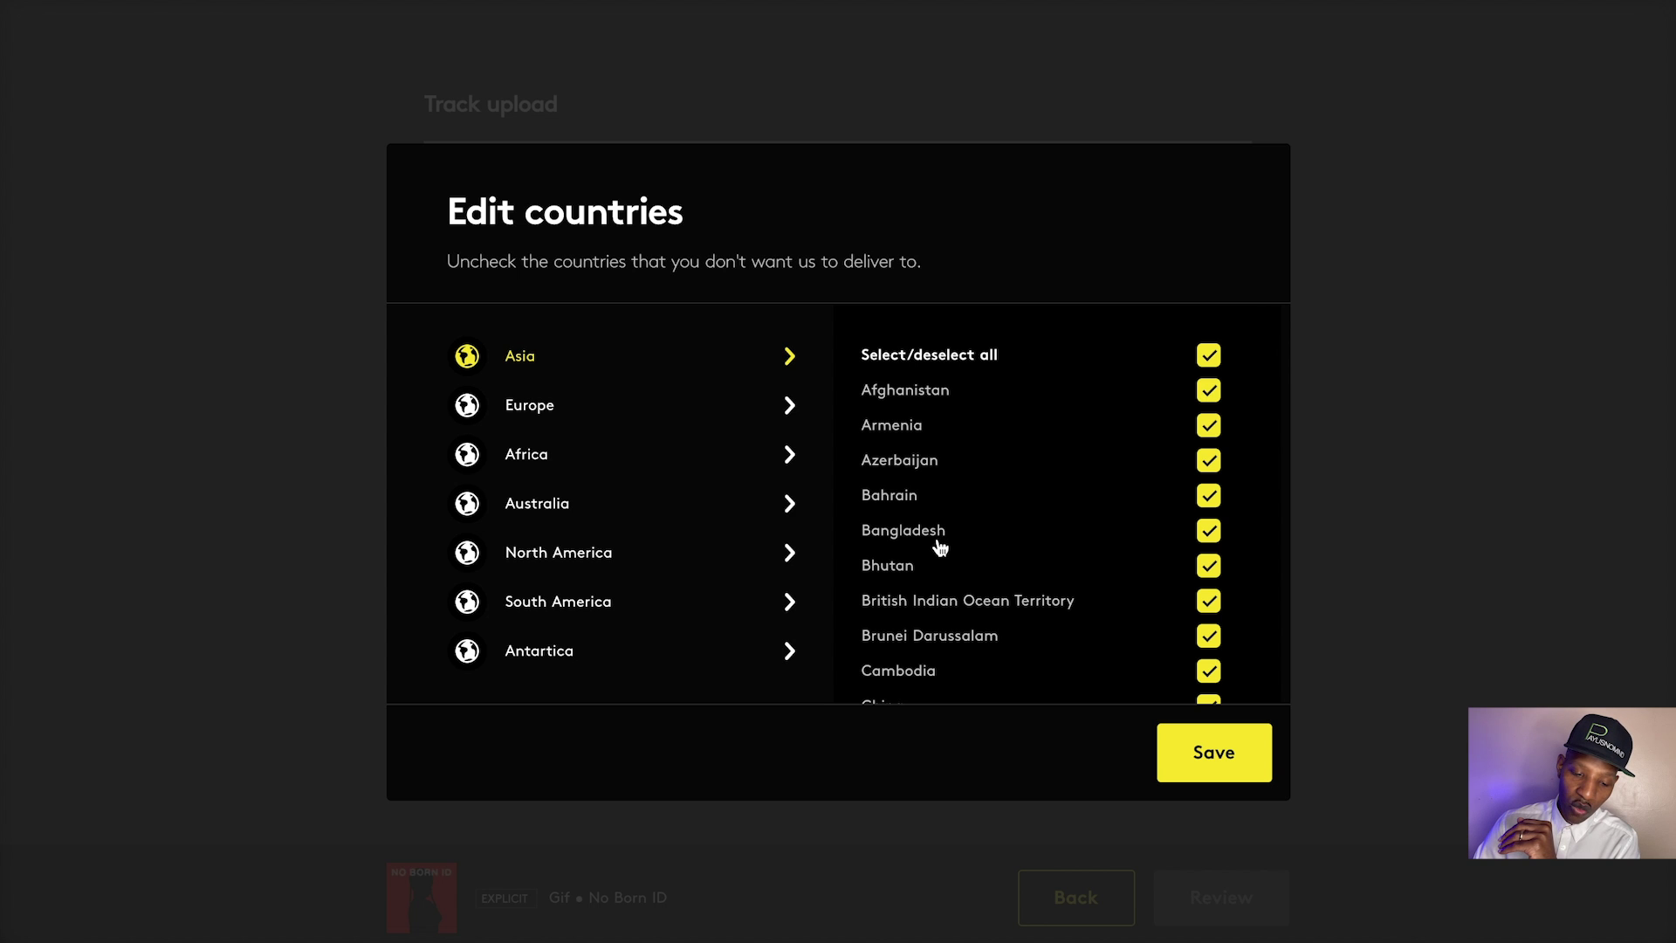
left_click(1195, 745)
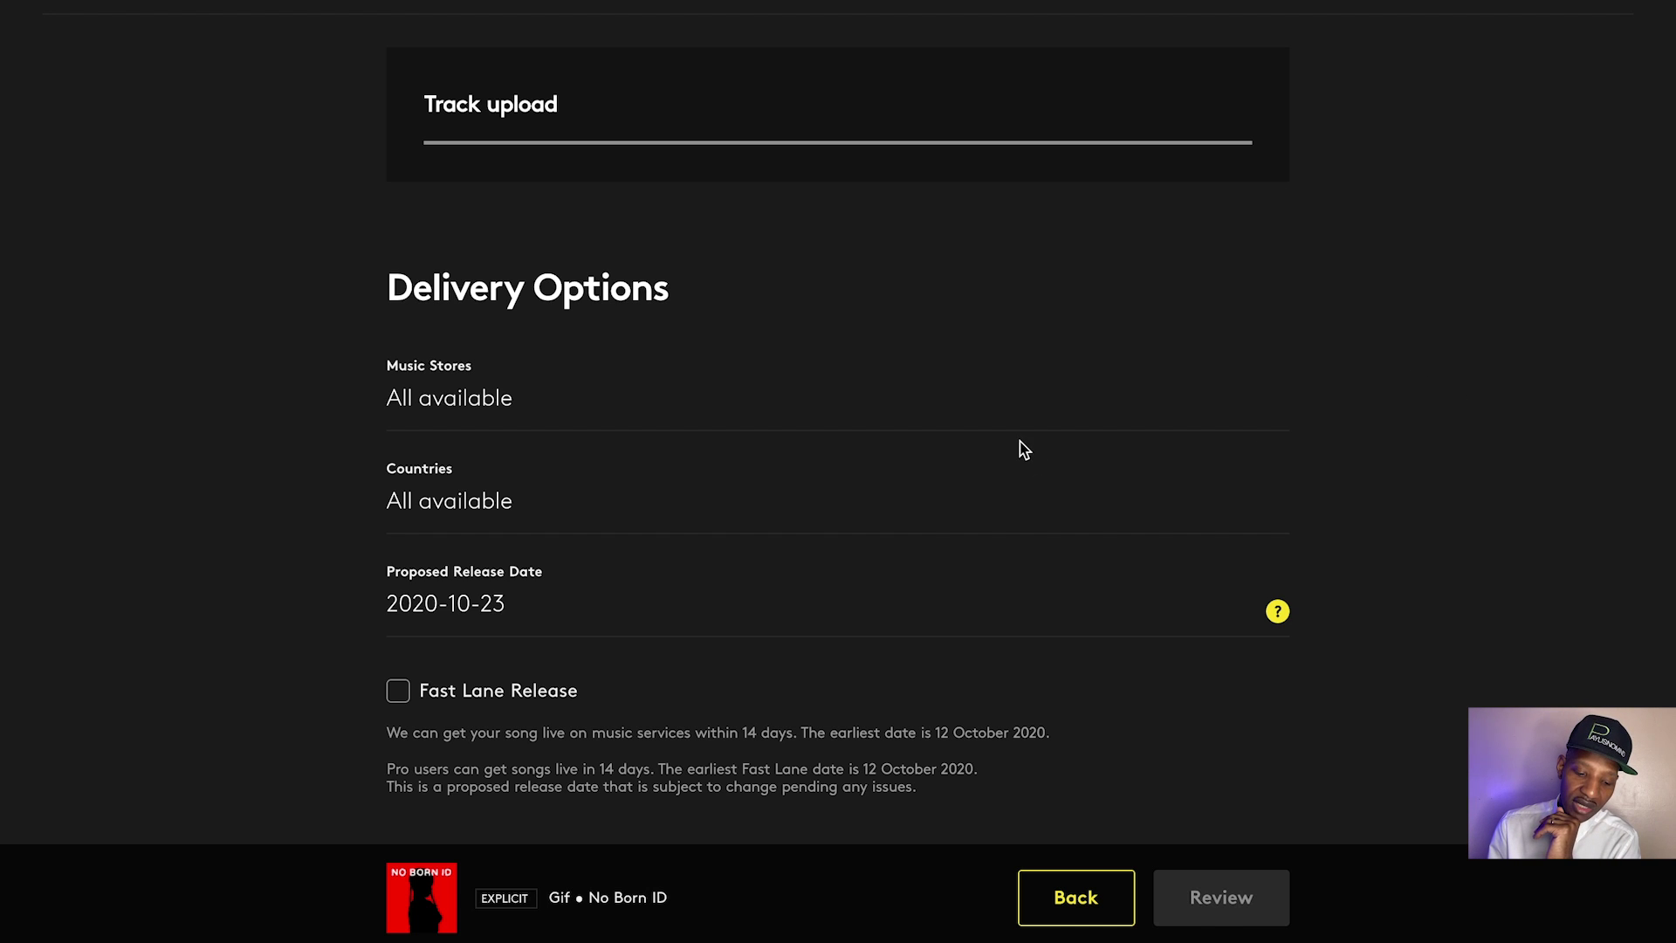
Turn on Fast Lane Release so the release date becomes 2020-10-16
scroll(898, 506, "down", 2)
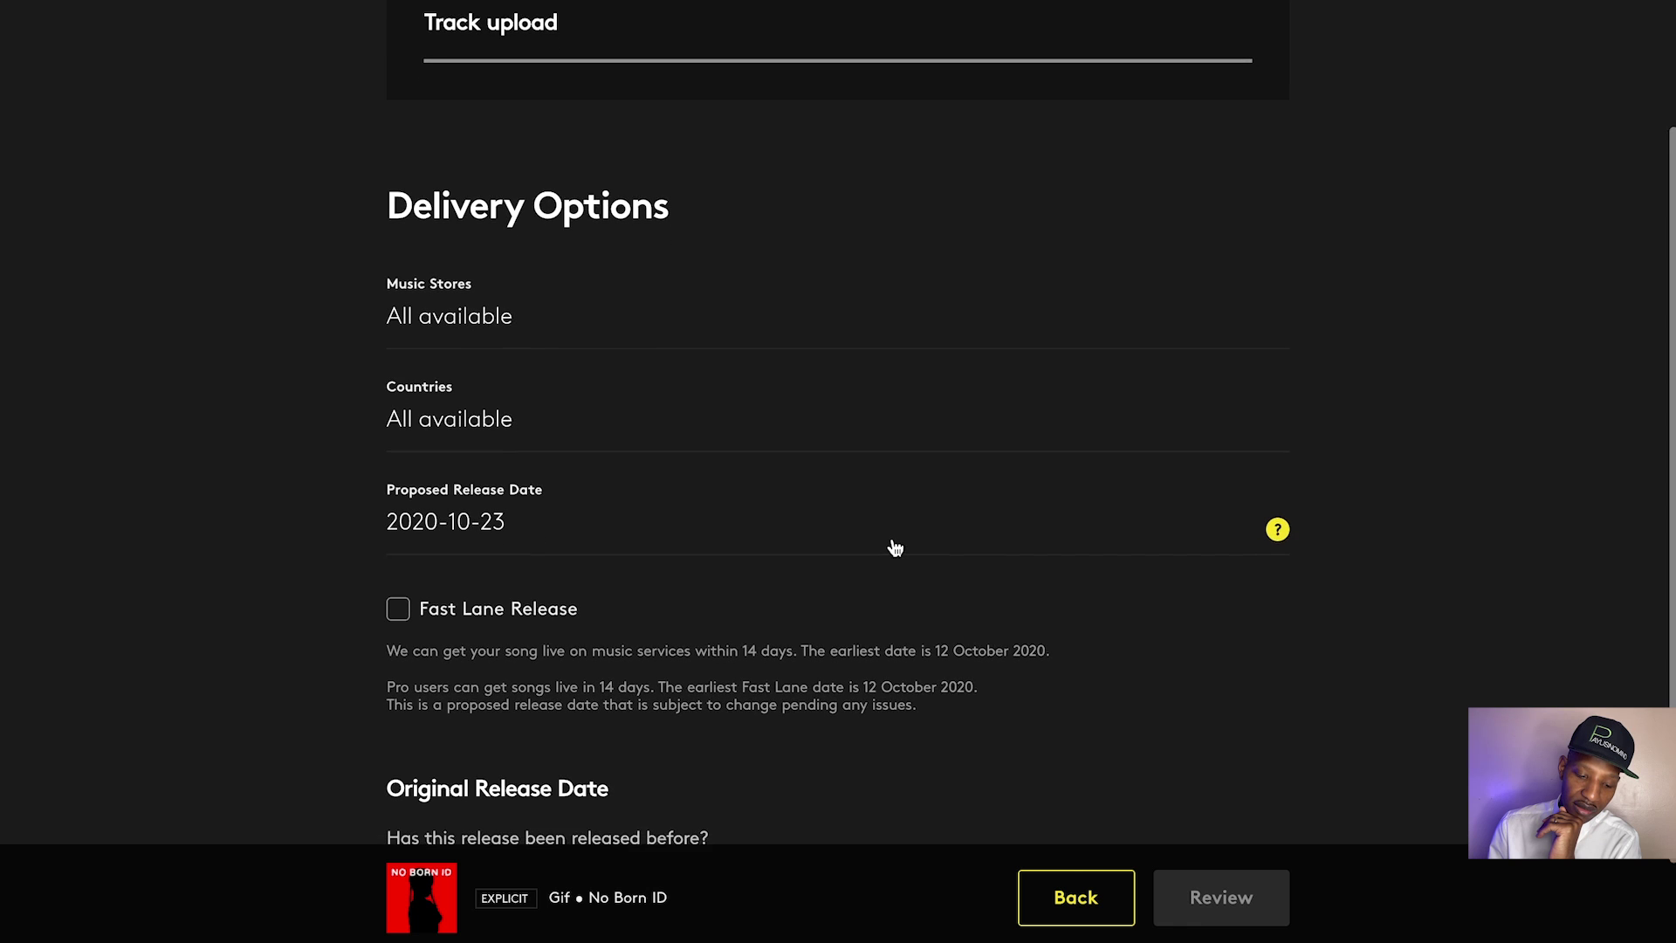
scroll(890, 576, "down", 2)
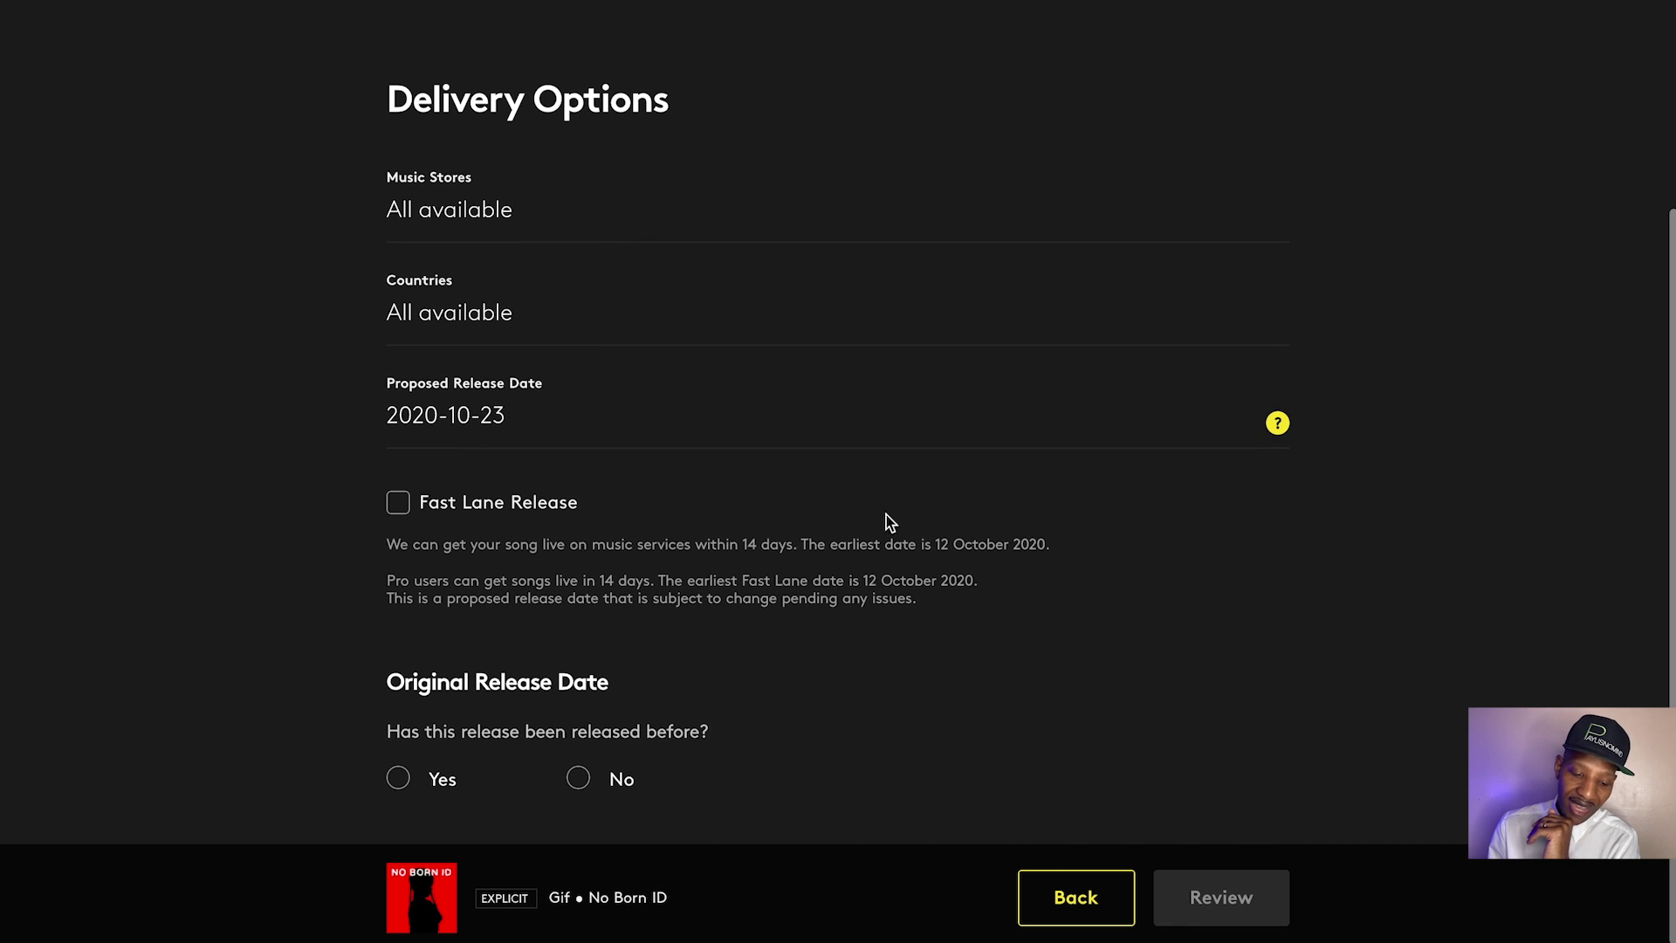
scroll(1024, 478, "down", 1)
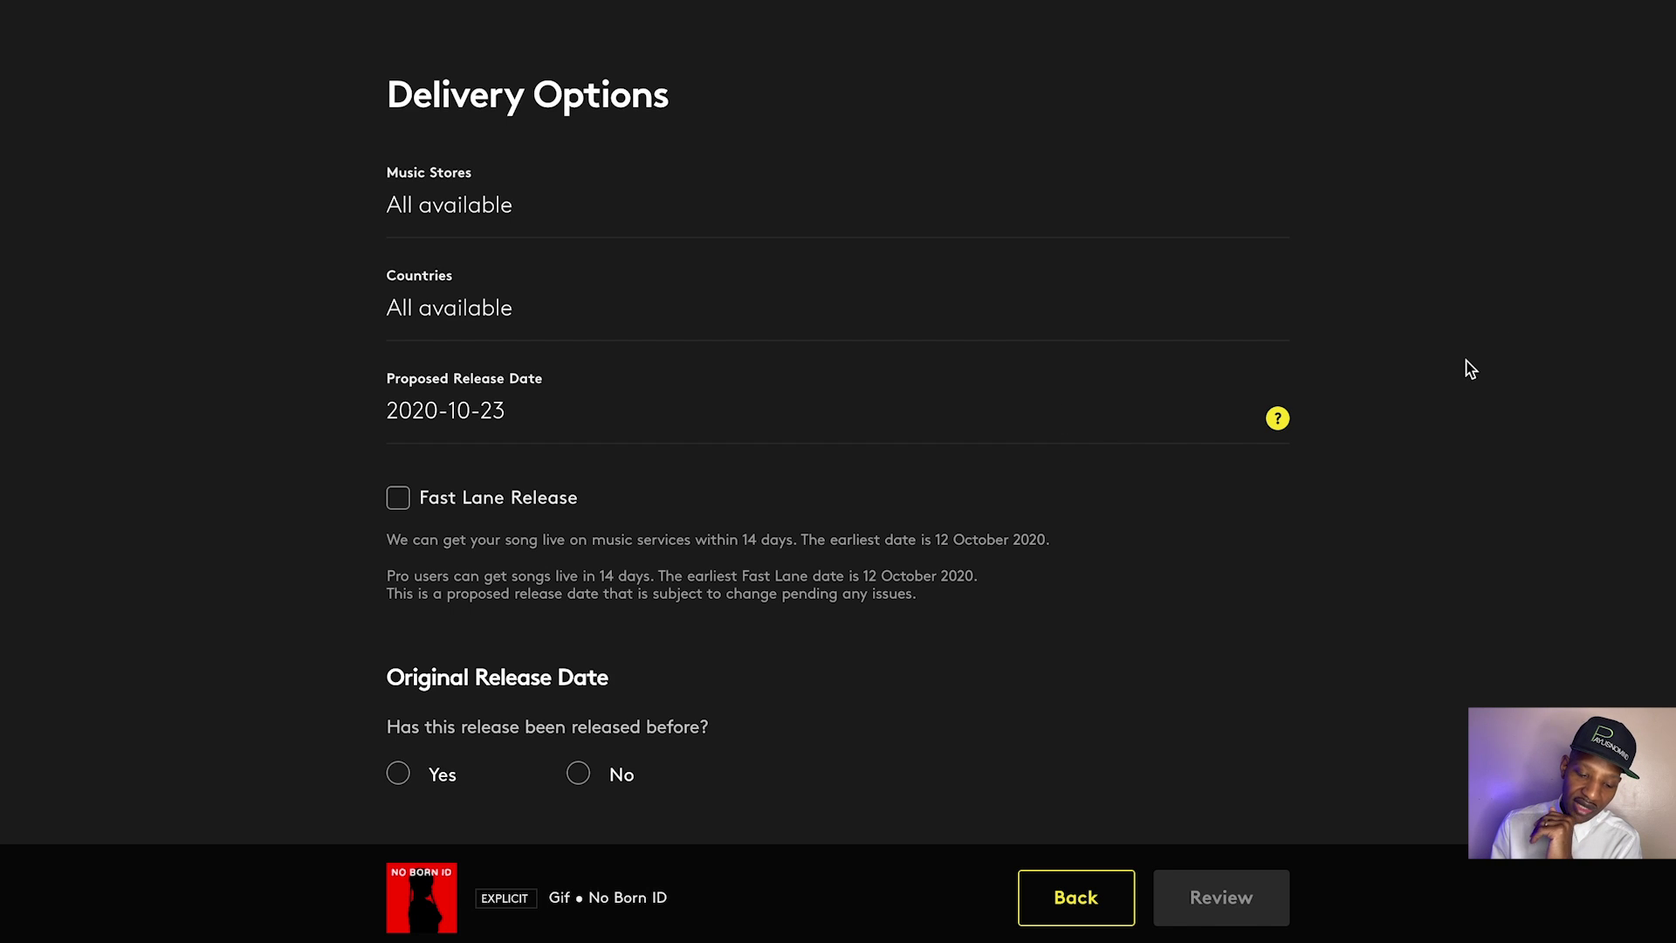
mouse_move(1279, 420)
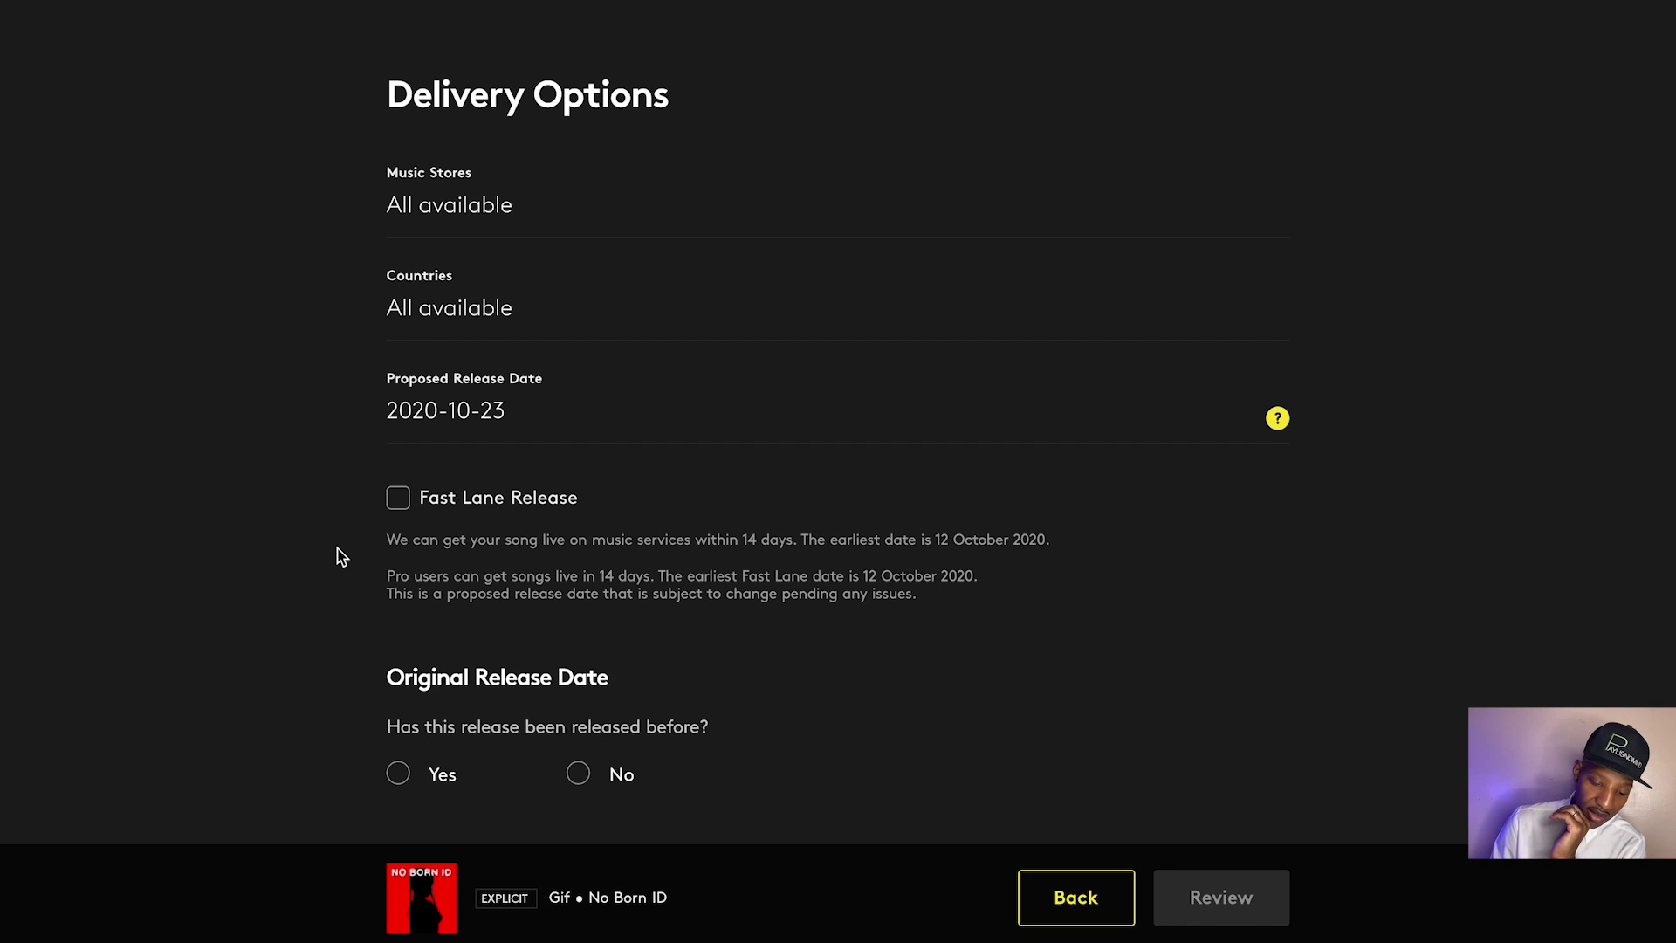
left_click(400, 500)
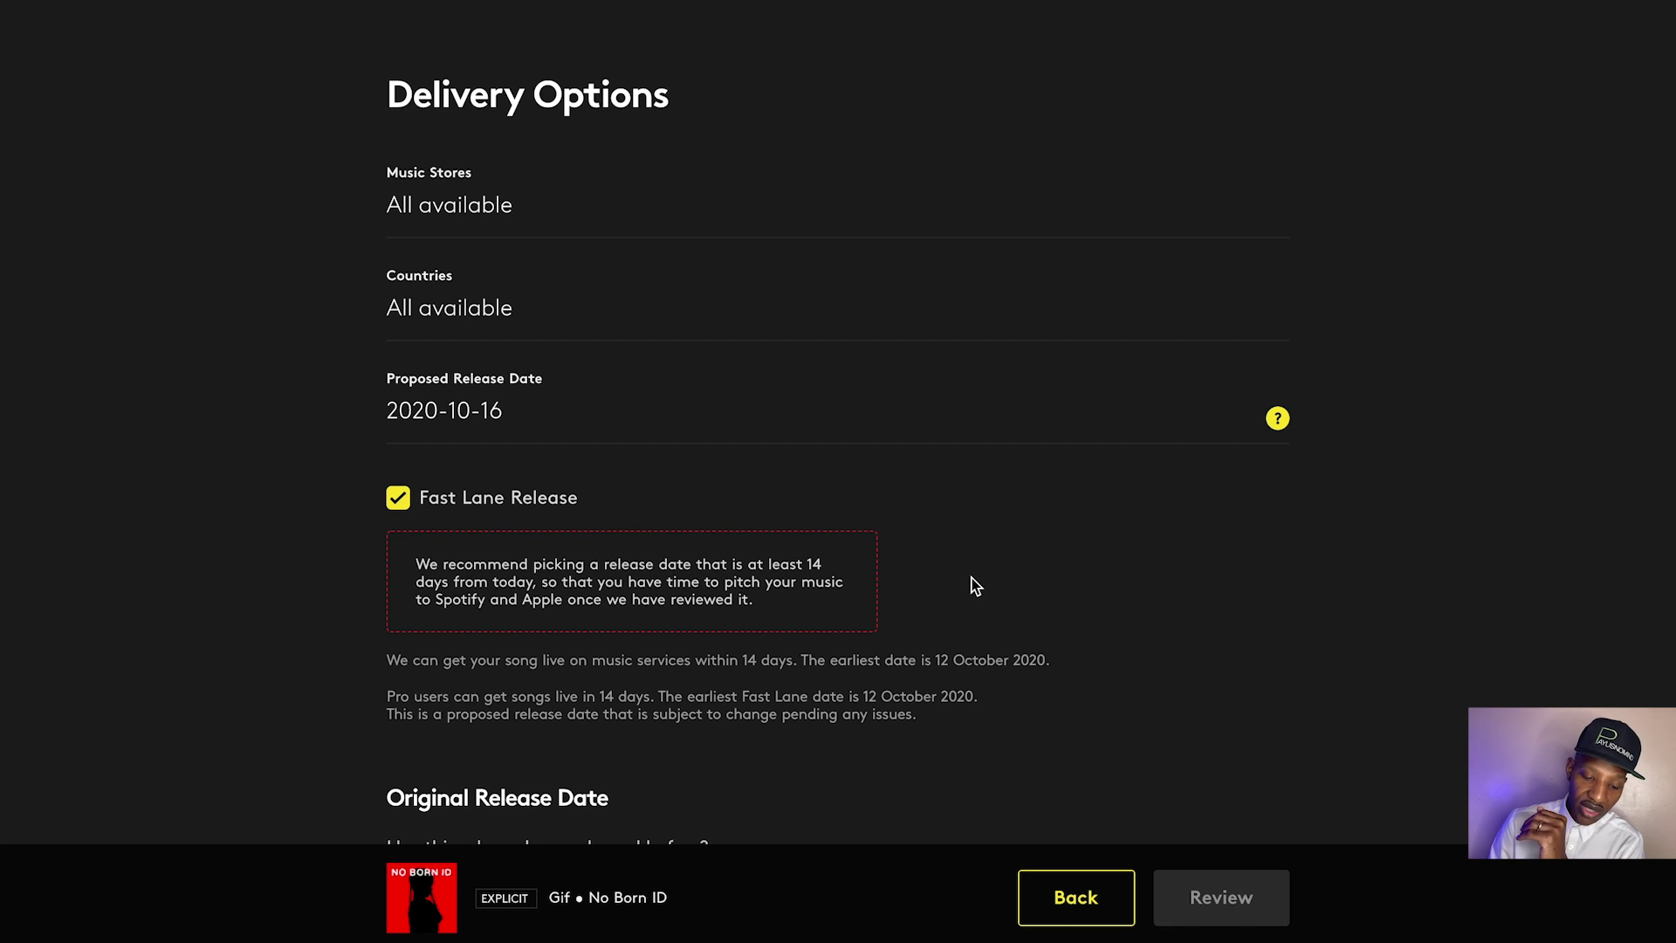
Mark the single as never released before and open the Ready to Launch summary
scroll(971, 578, "down", 1)
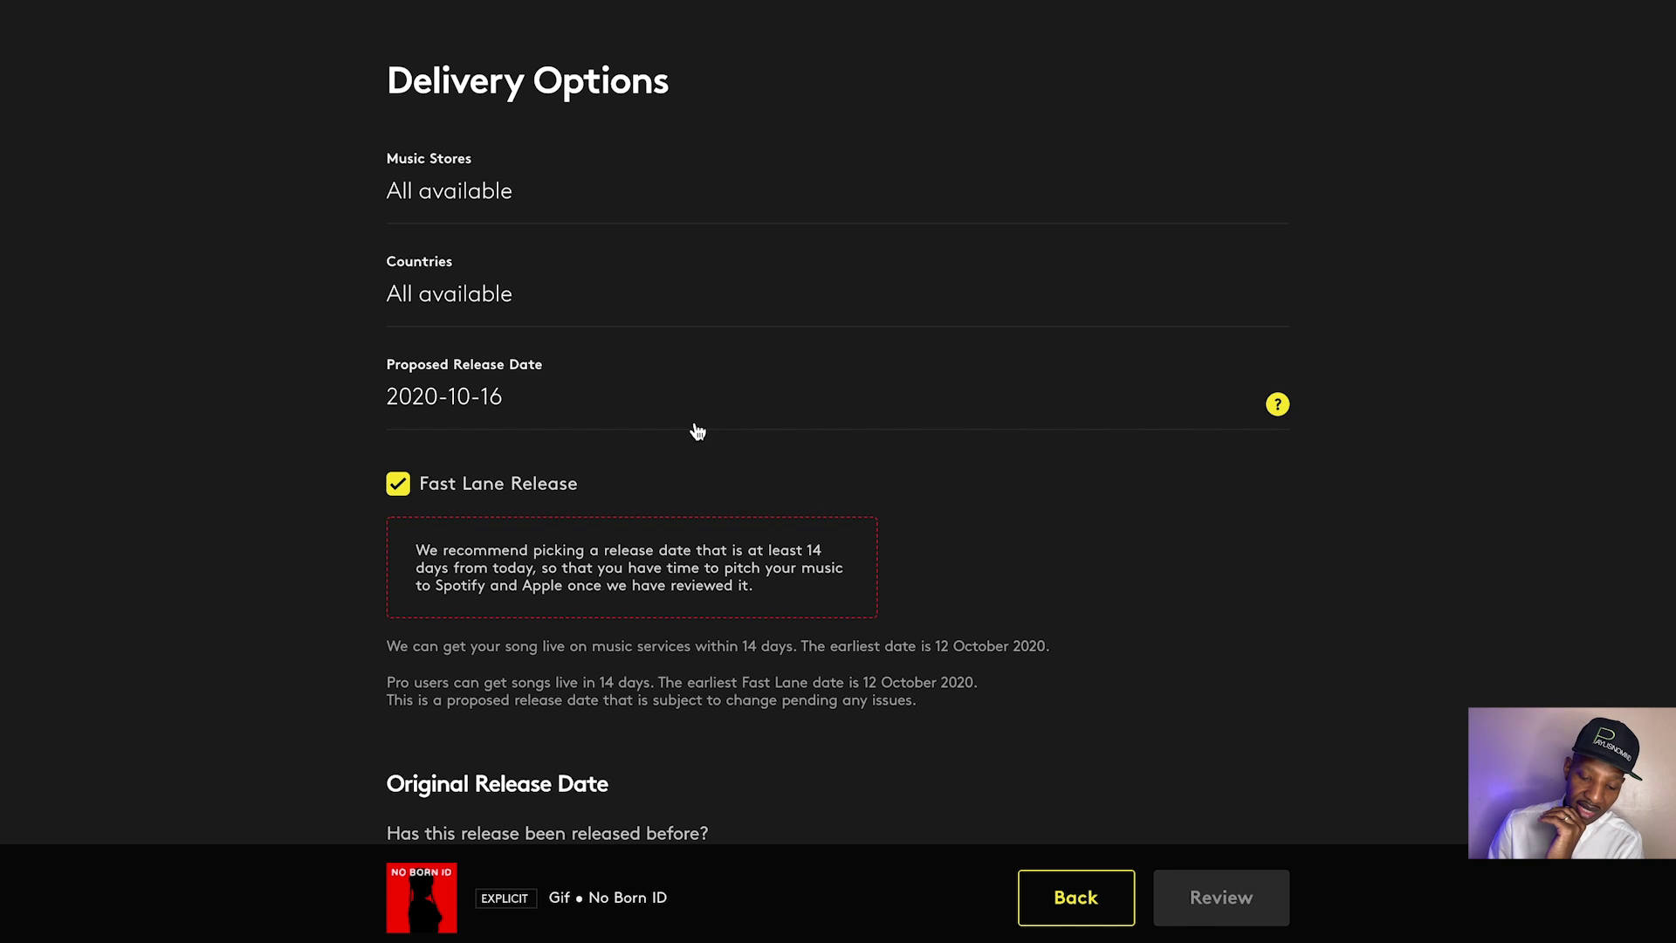
scroll(1187, 569, "down", 2)
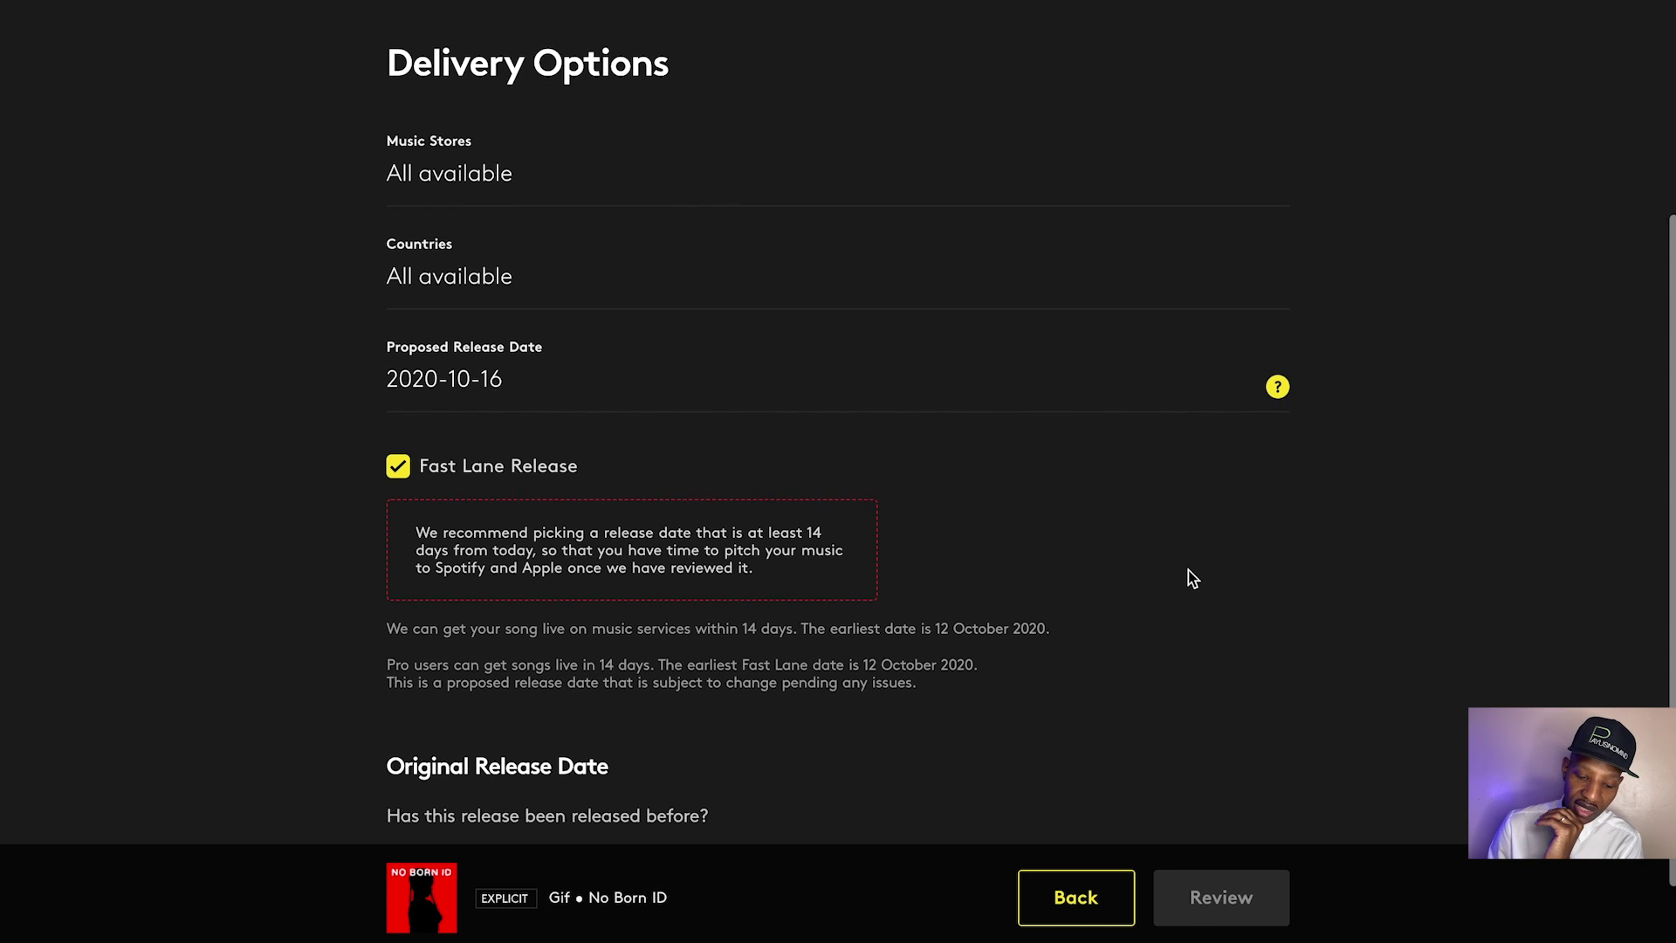
scroll(1187, 582, "down", 3)
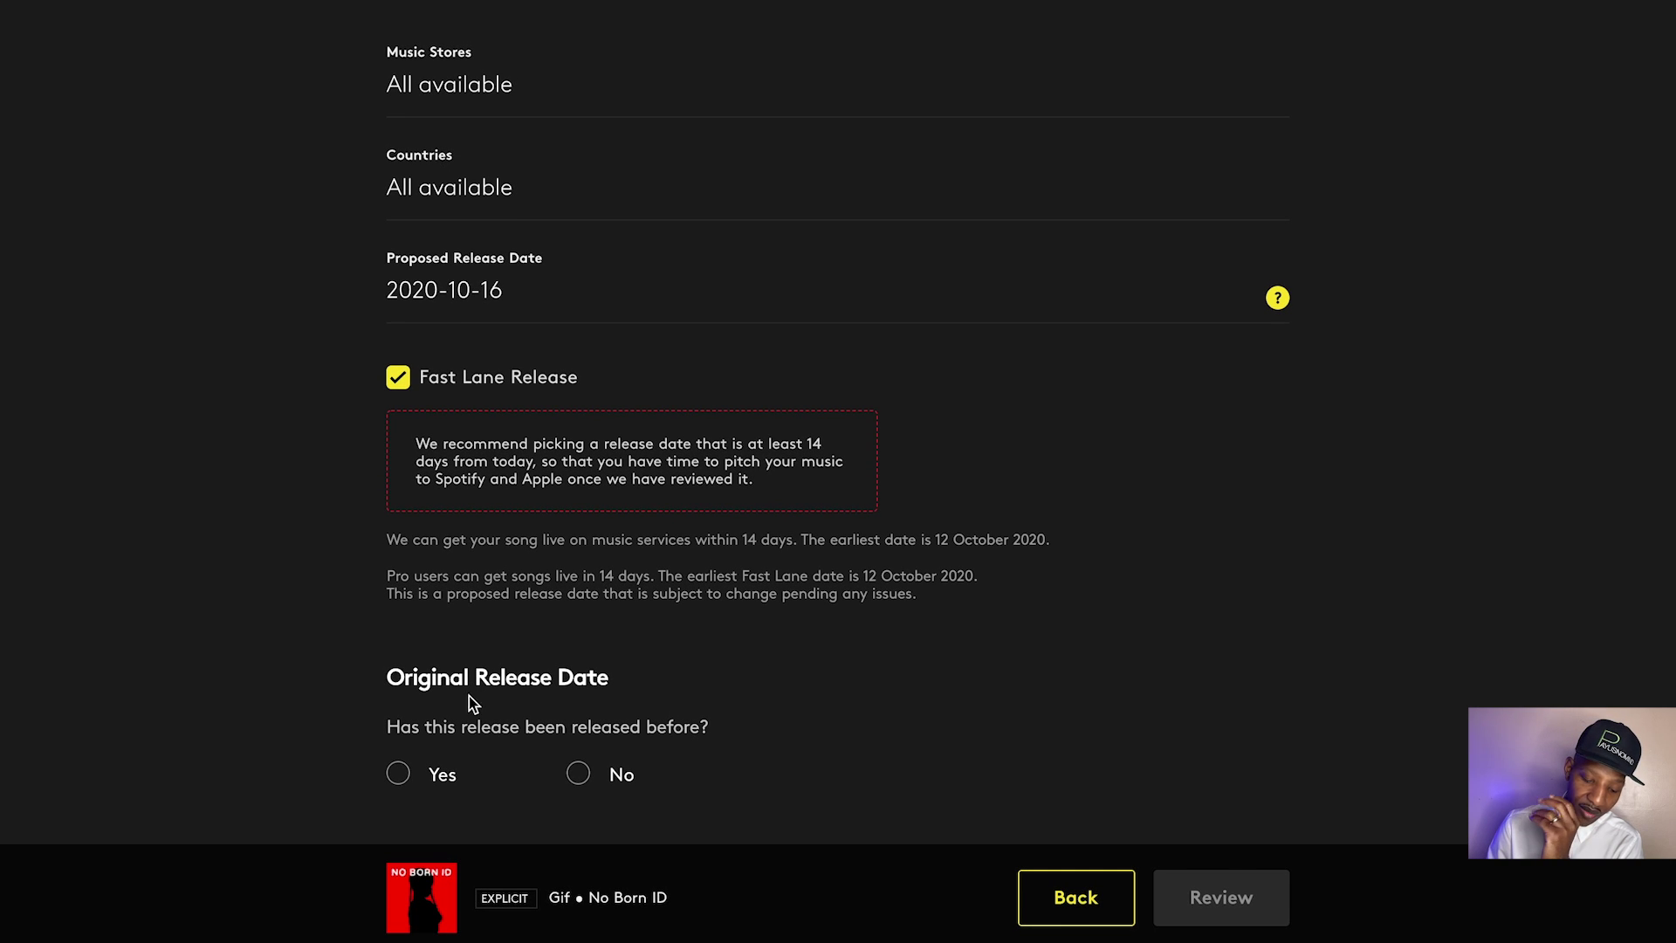
left_click(578, 774)
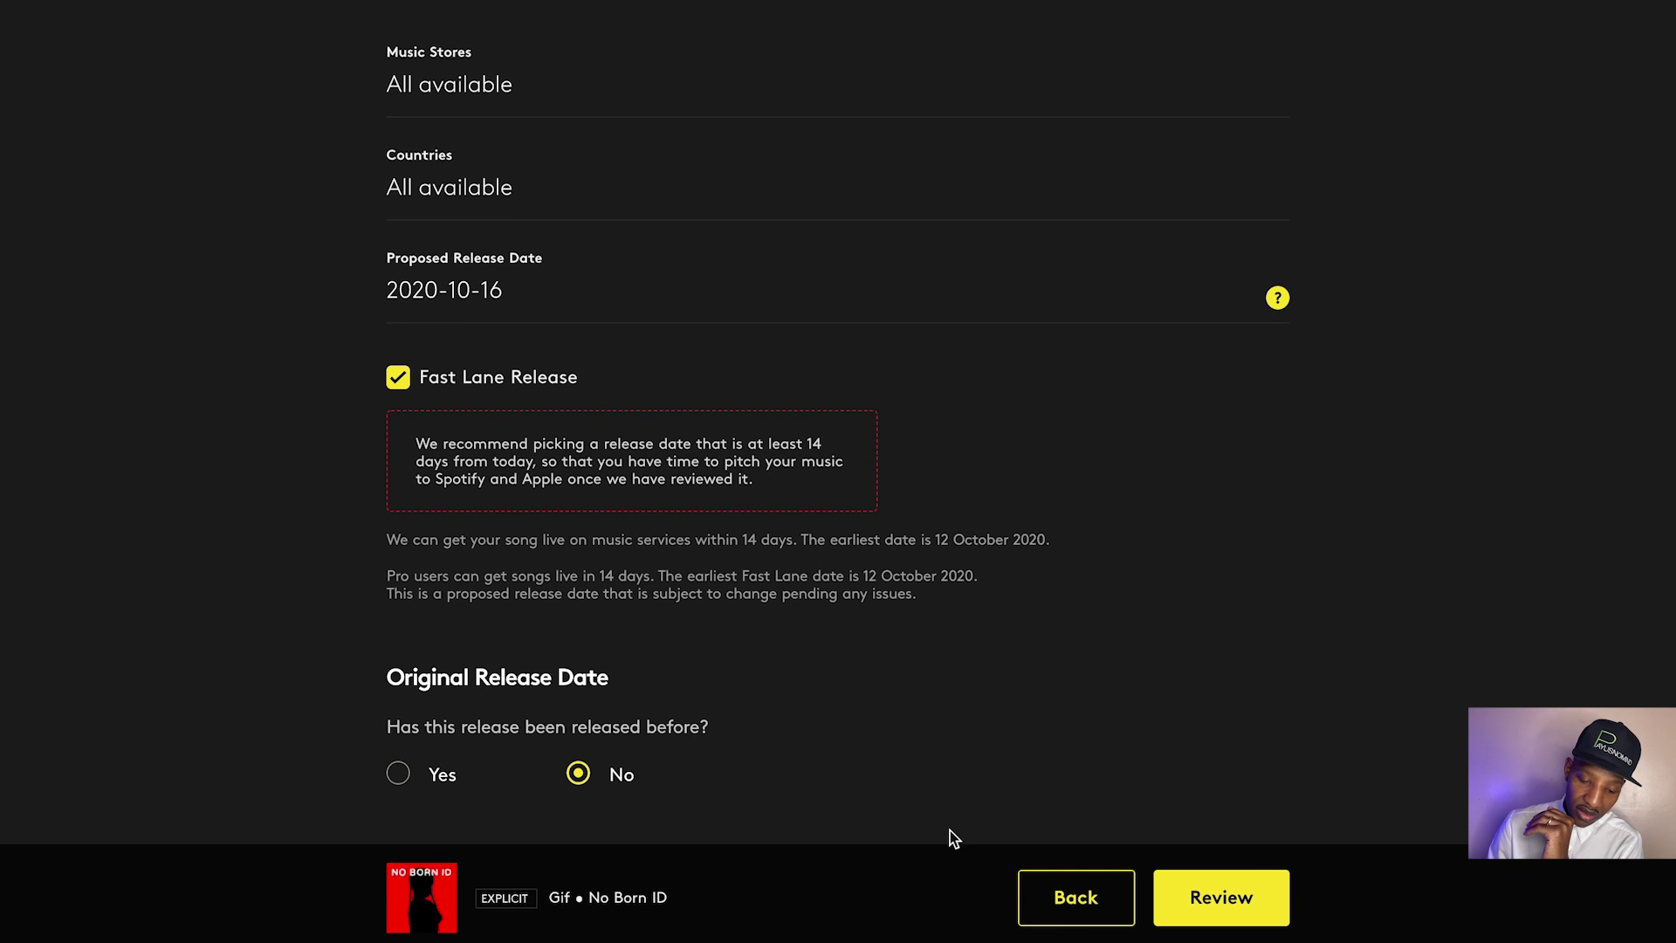
left_click(1263, 907)
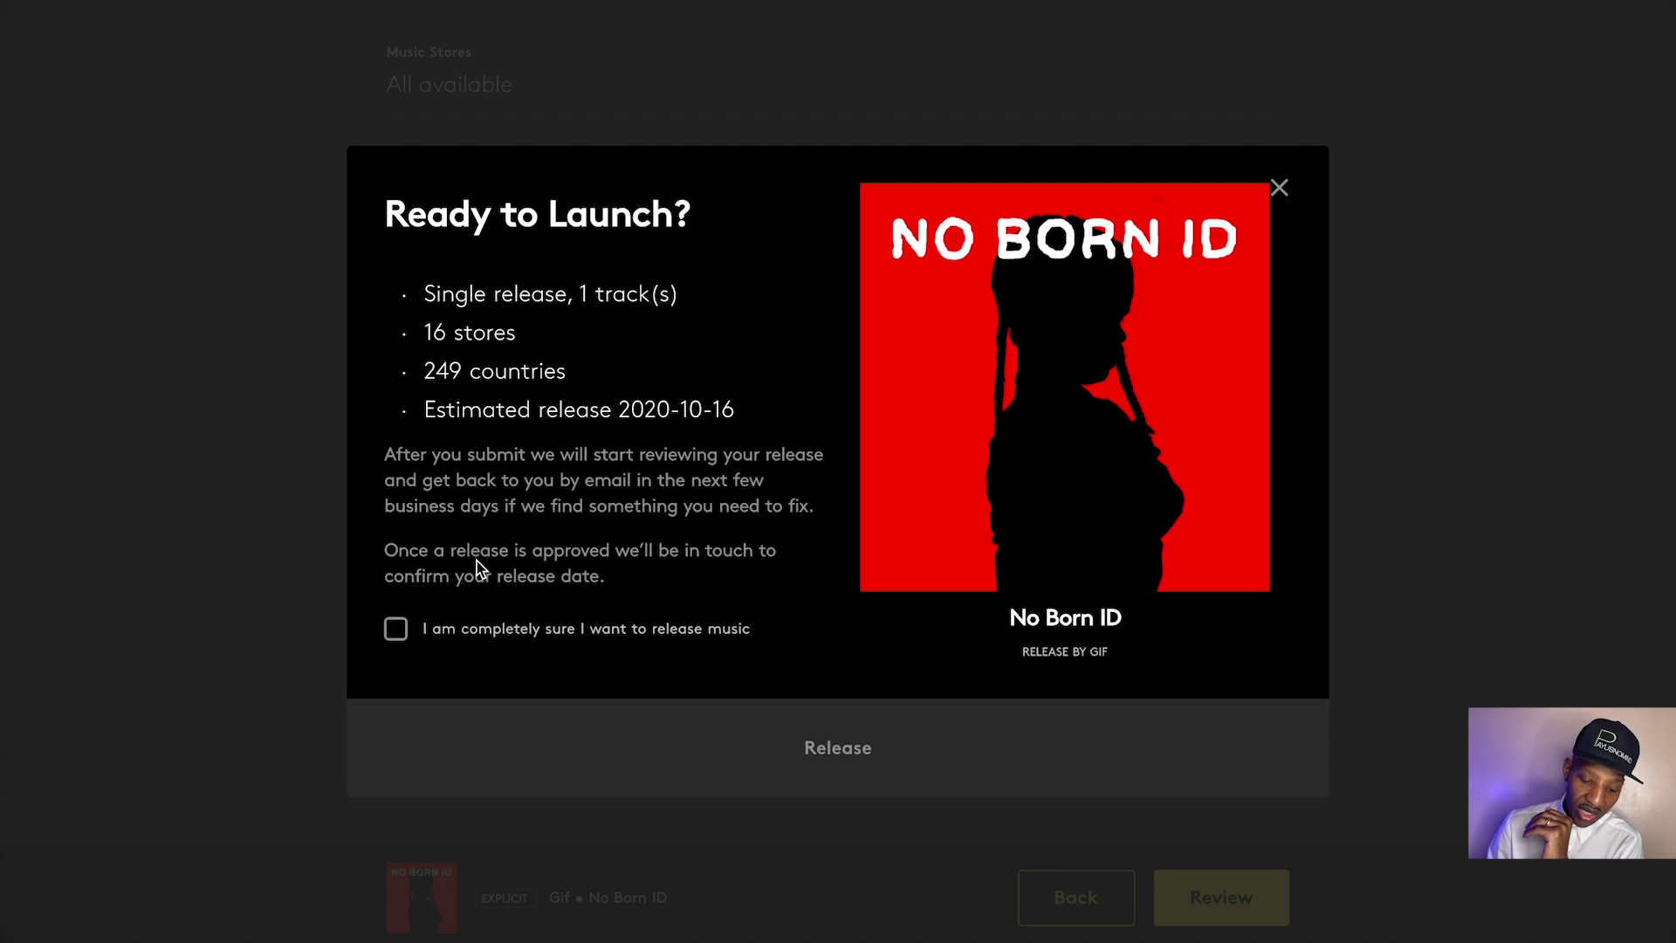
Tick 'I am completely sure I want to release music' for the 16-store, 249-country release
left_click(398, 630)
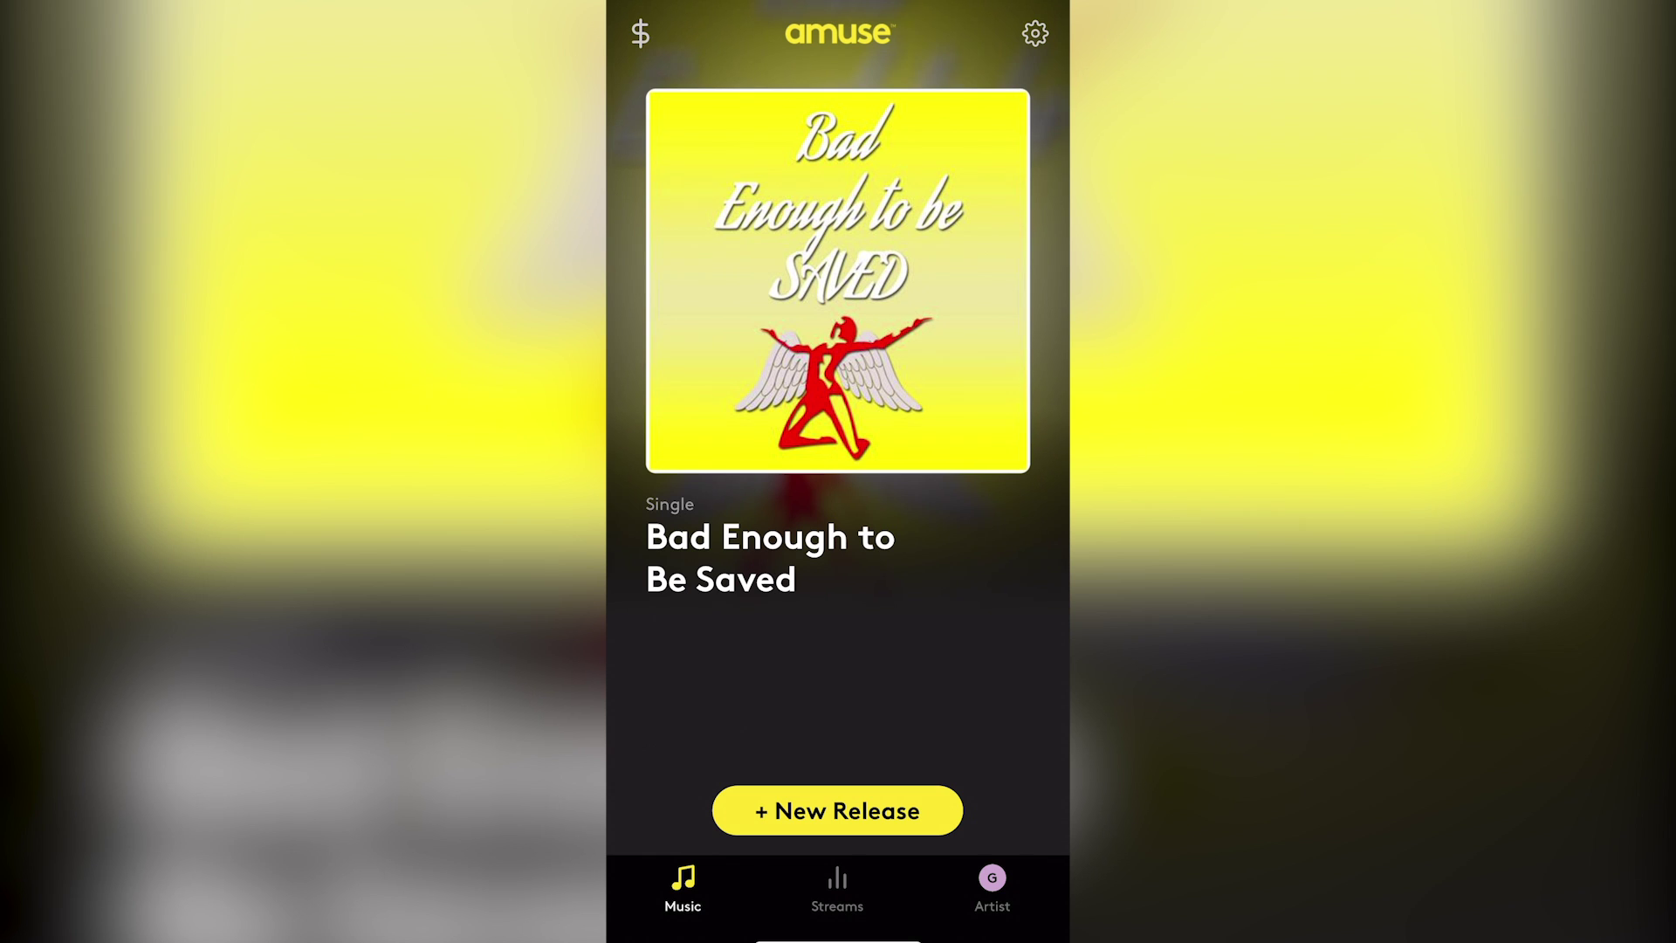
Start a new untitled release by Gif and bring up the Select Artwork choices
left_click(838, 810)
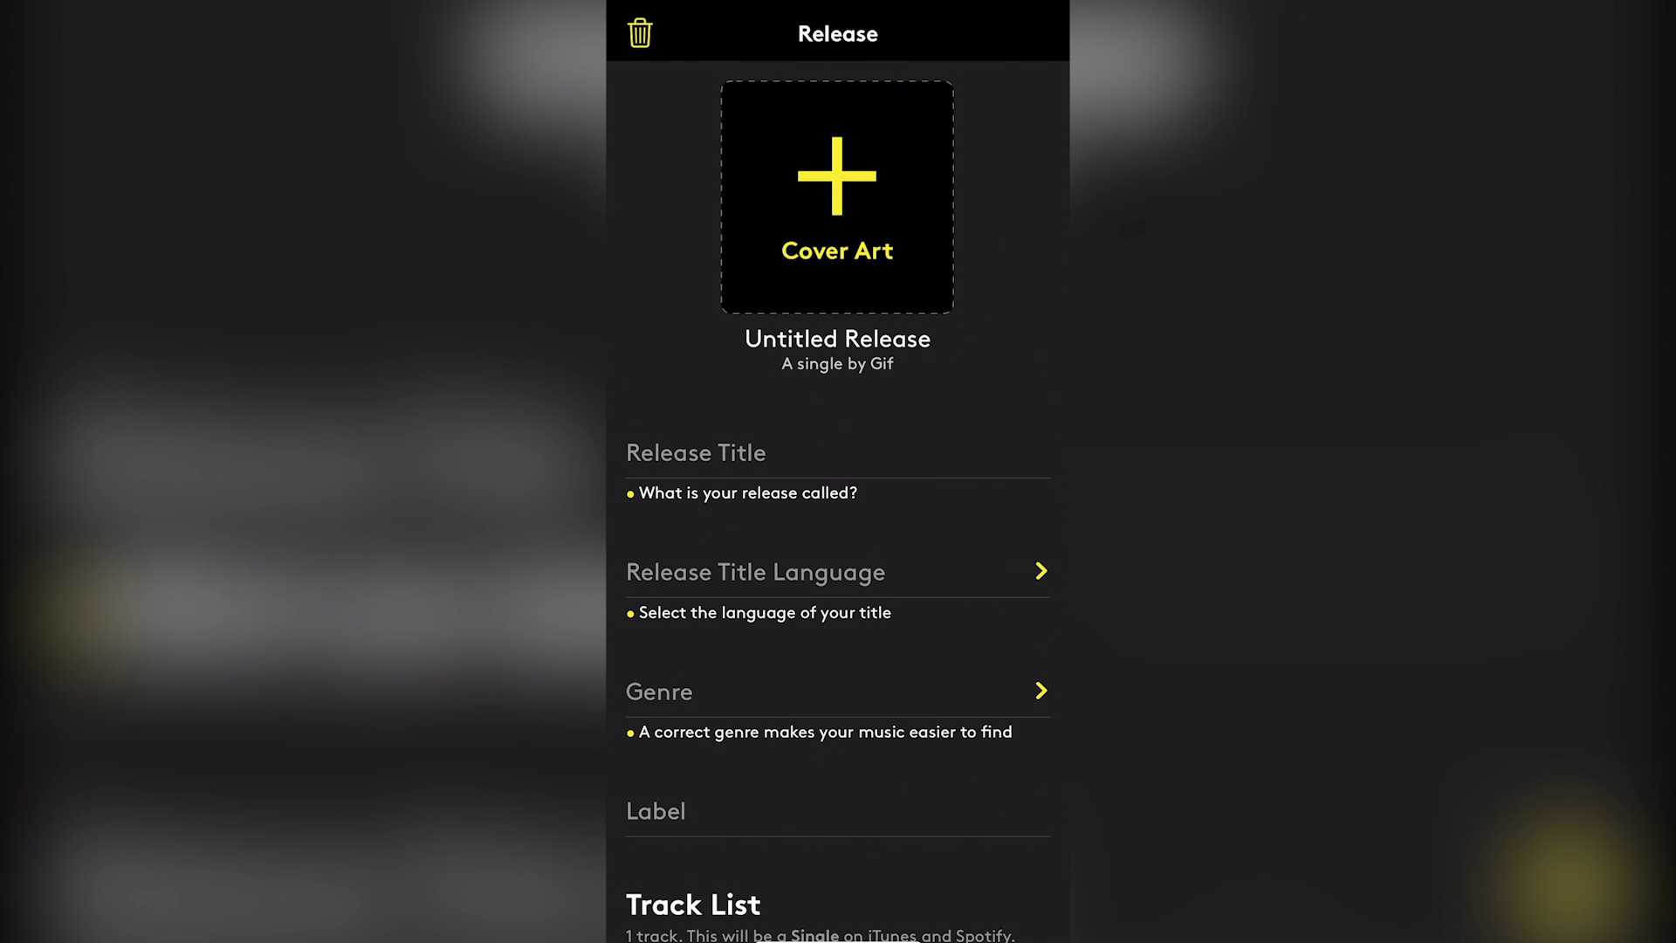
left_click(837, 197)
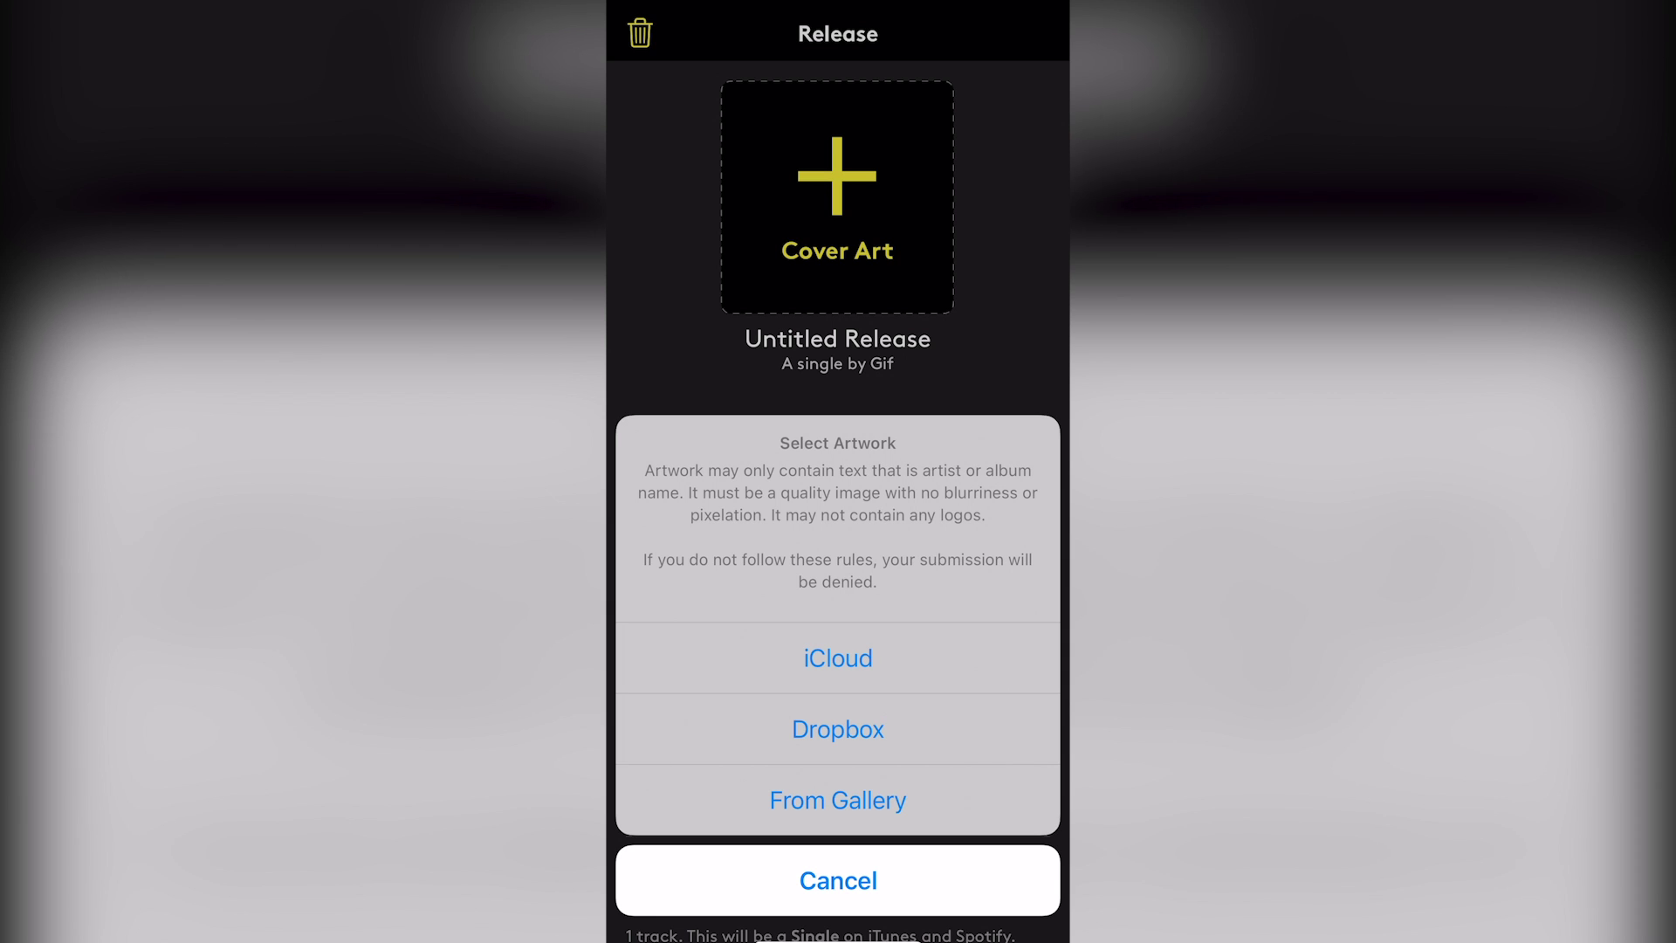
Pick the No Born ID image from the iCloud covers folder as the cover art
left_click(838, 658)
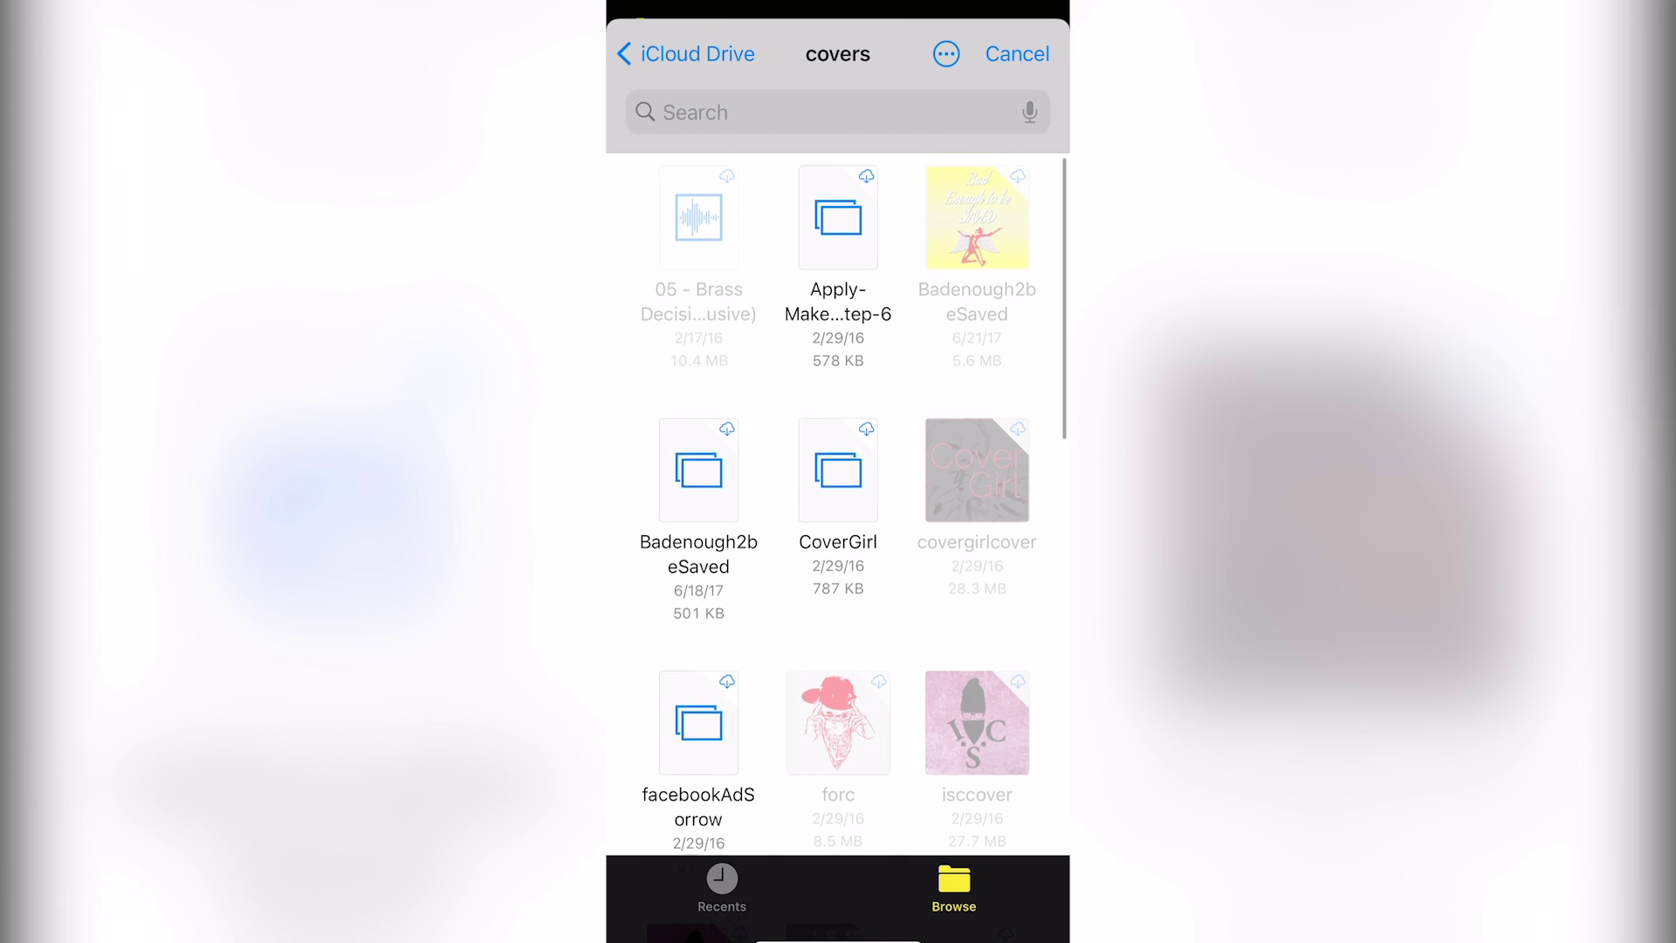
scroll(838, 489, "down", 2)
scroll(838, 489, "down", 5)
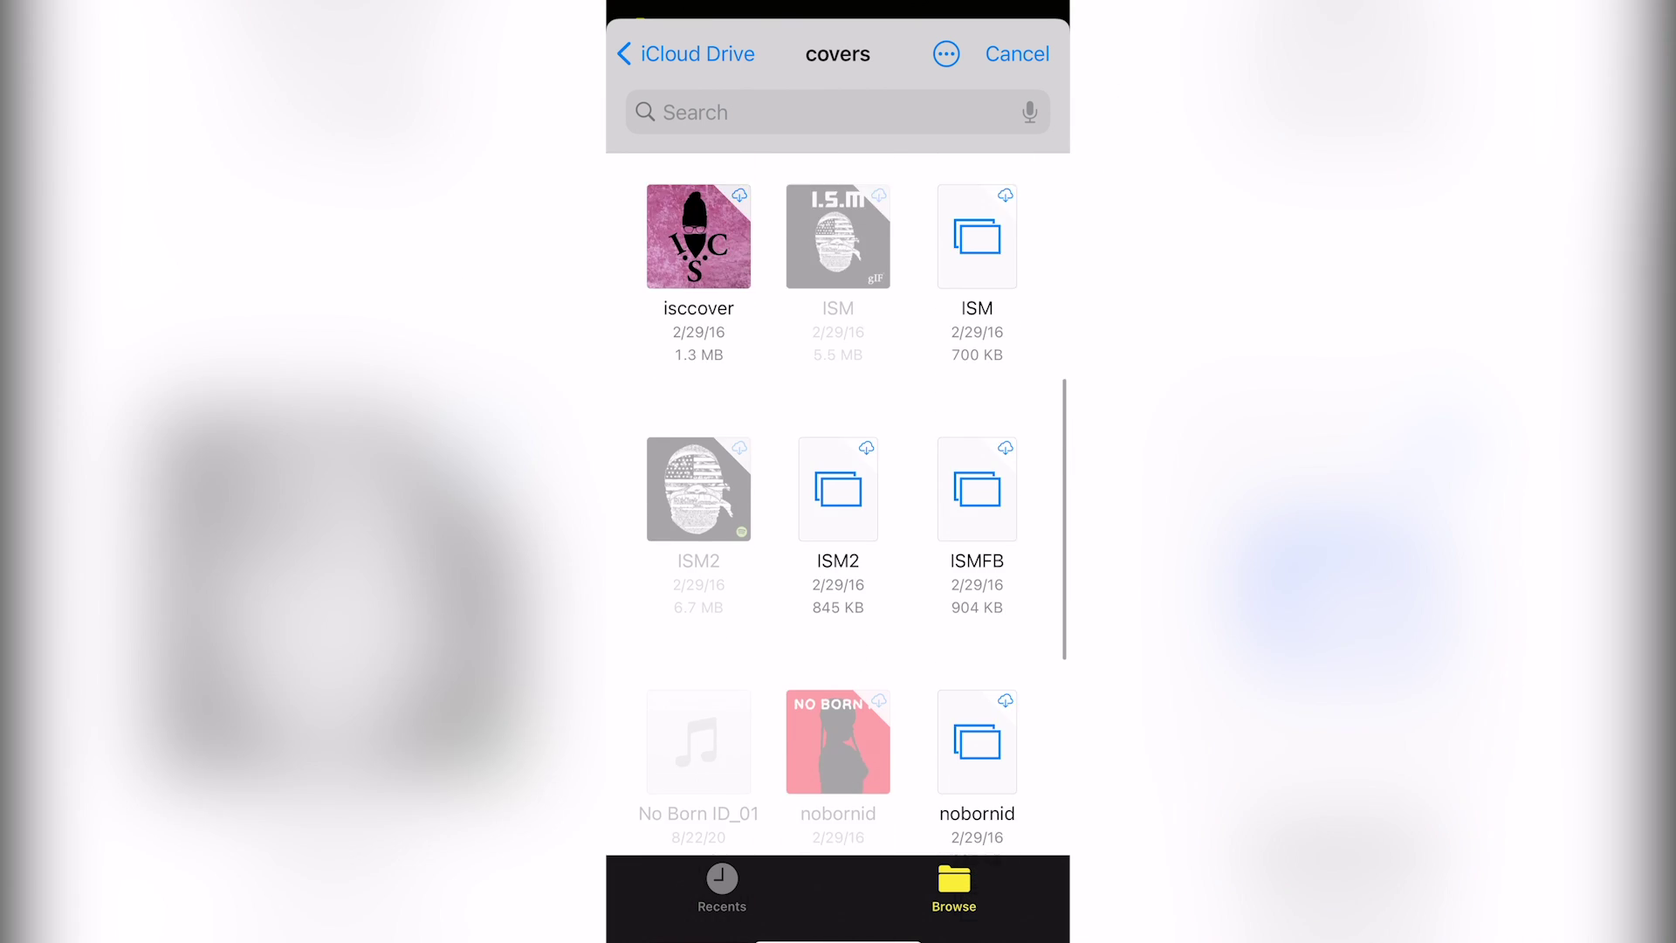
scroll(838, 489, "down", 4)
left_click(1017, 53)
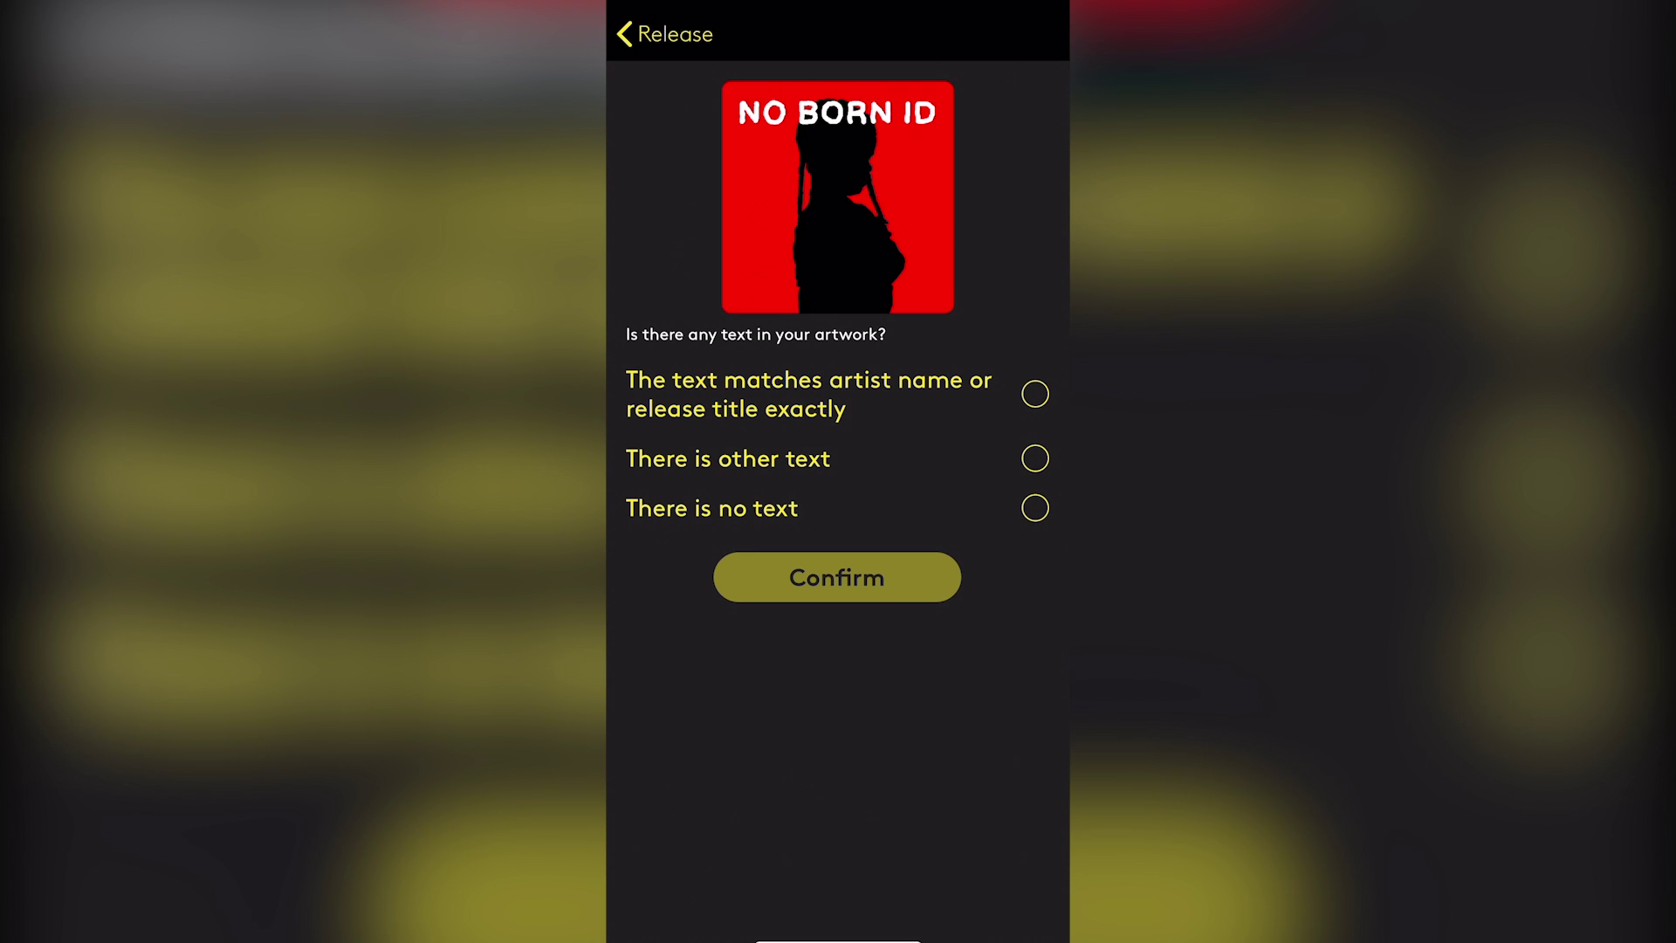
Answer that the artwork contains other text, then go back to the iCloud covers folder
left_click(1034, 458)
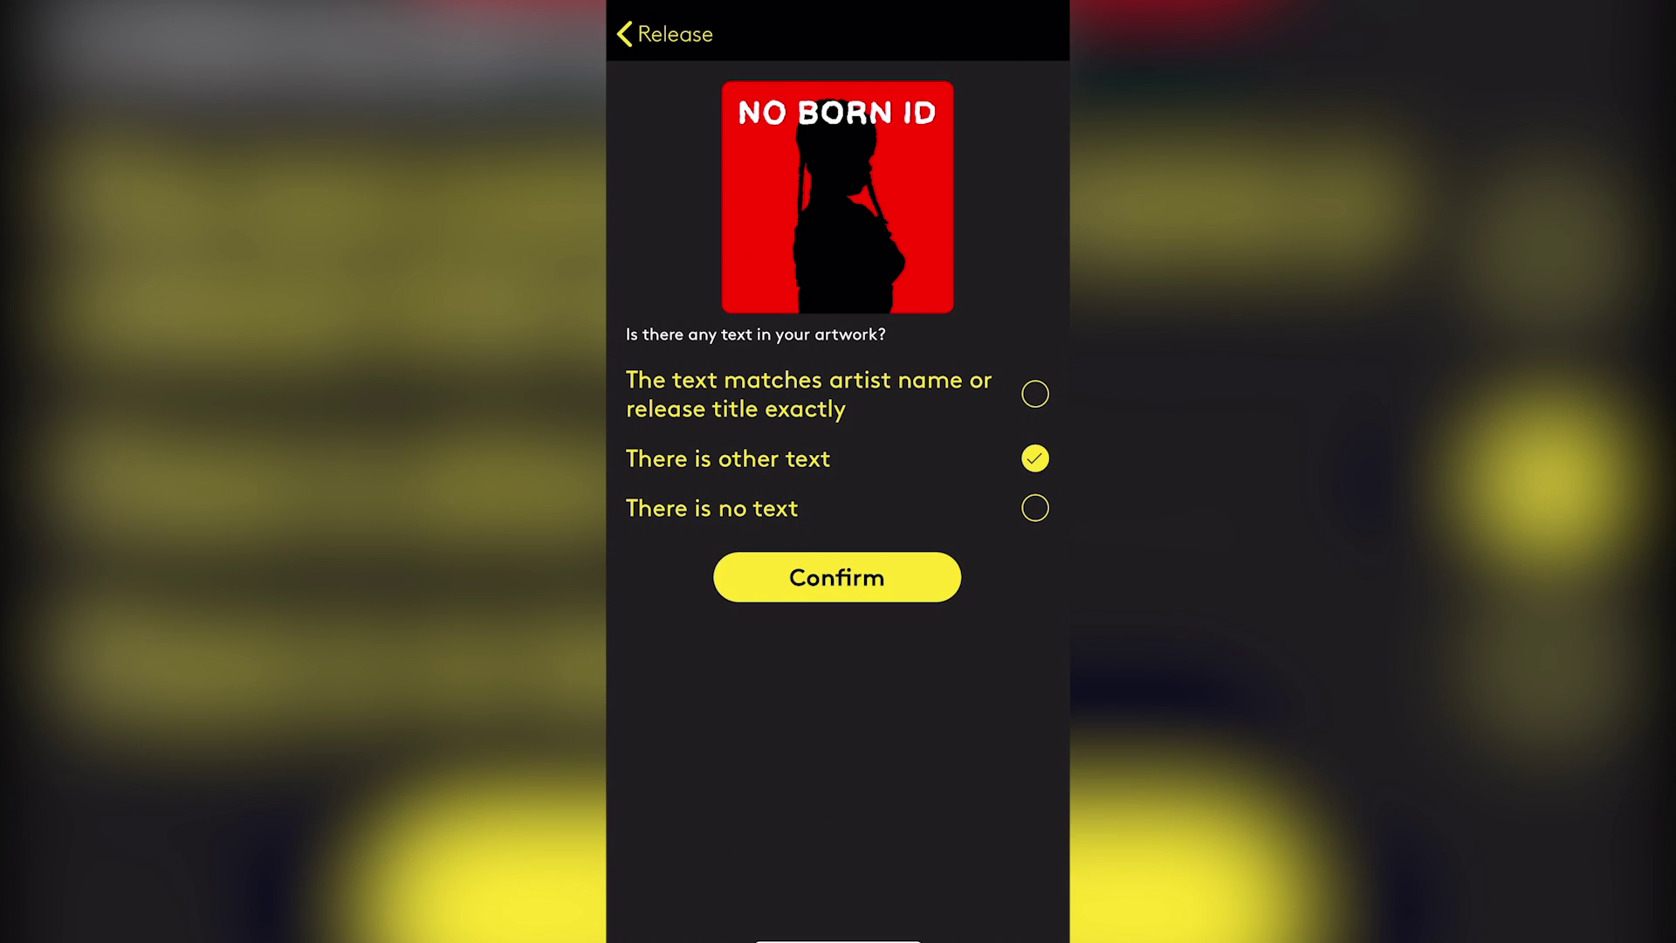
left_click(836, 577)
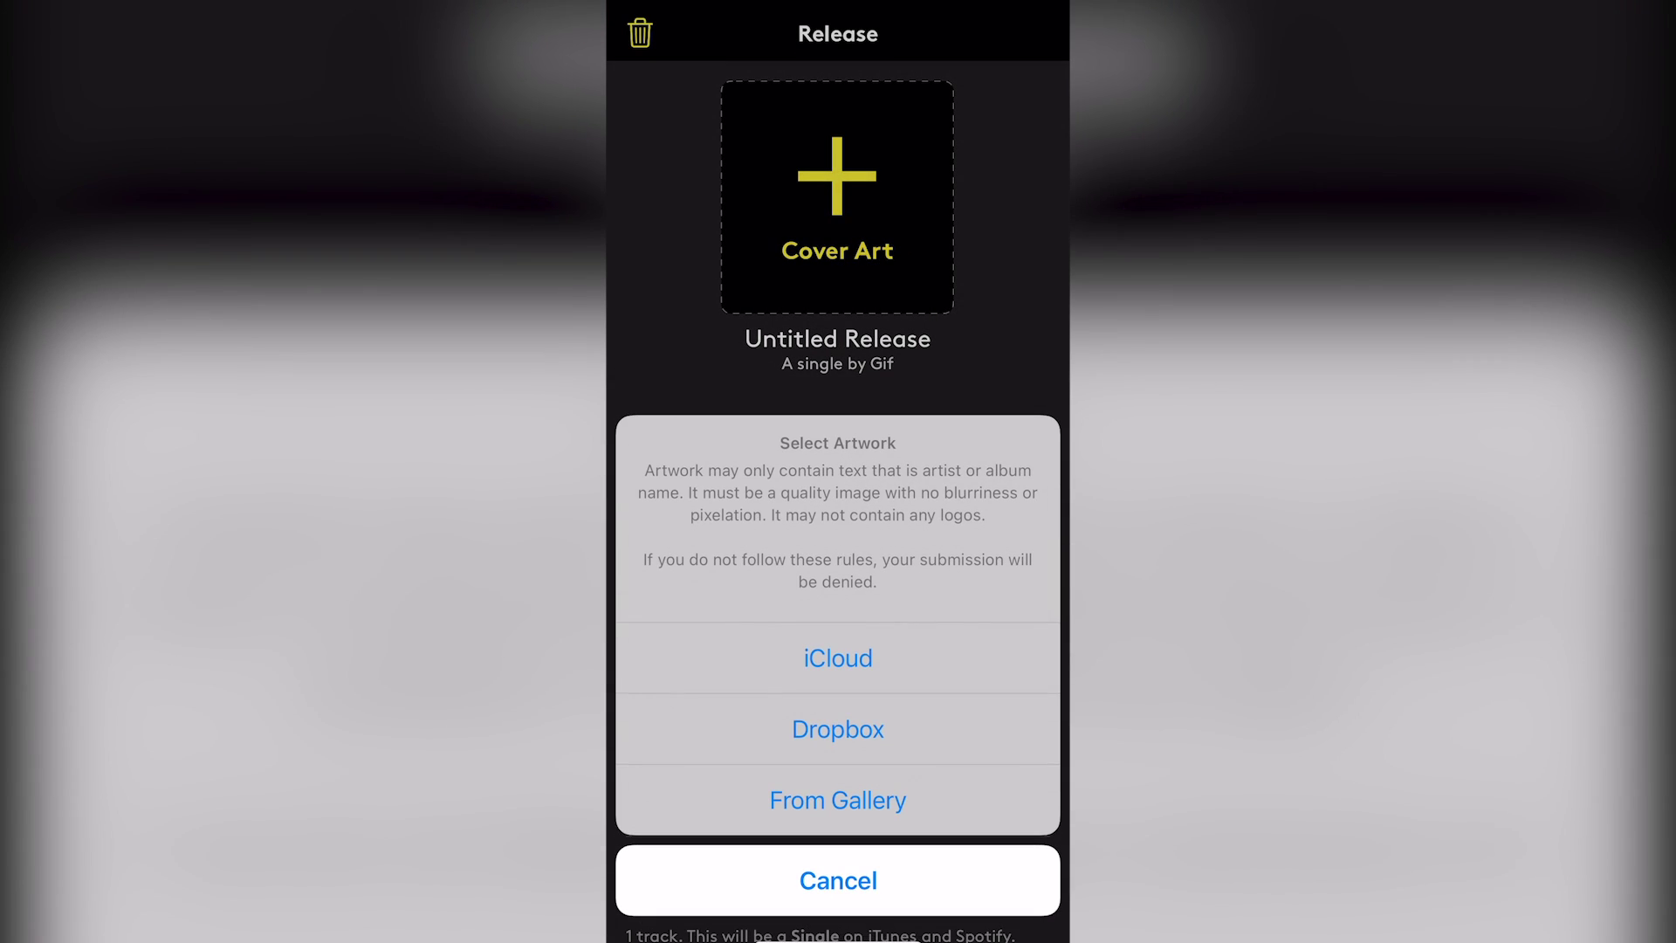
left_click(838, 658)
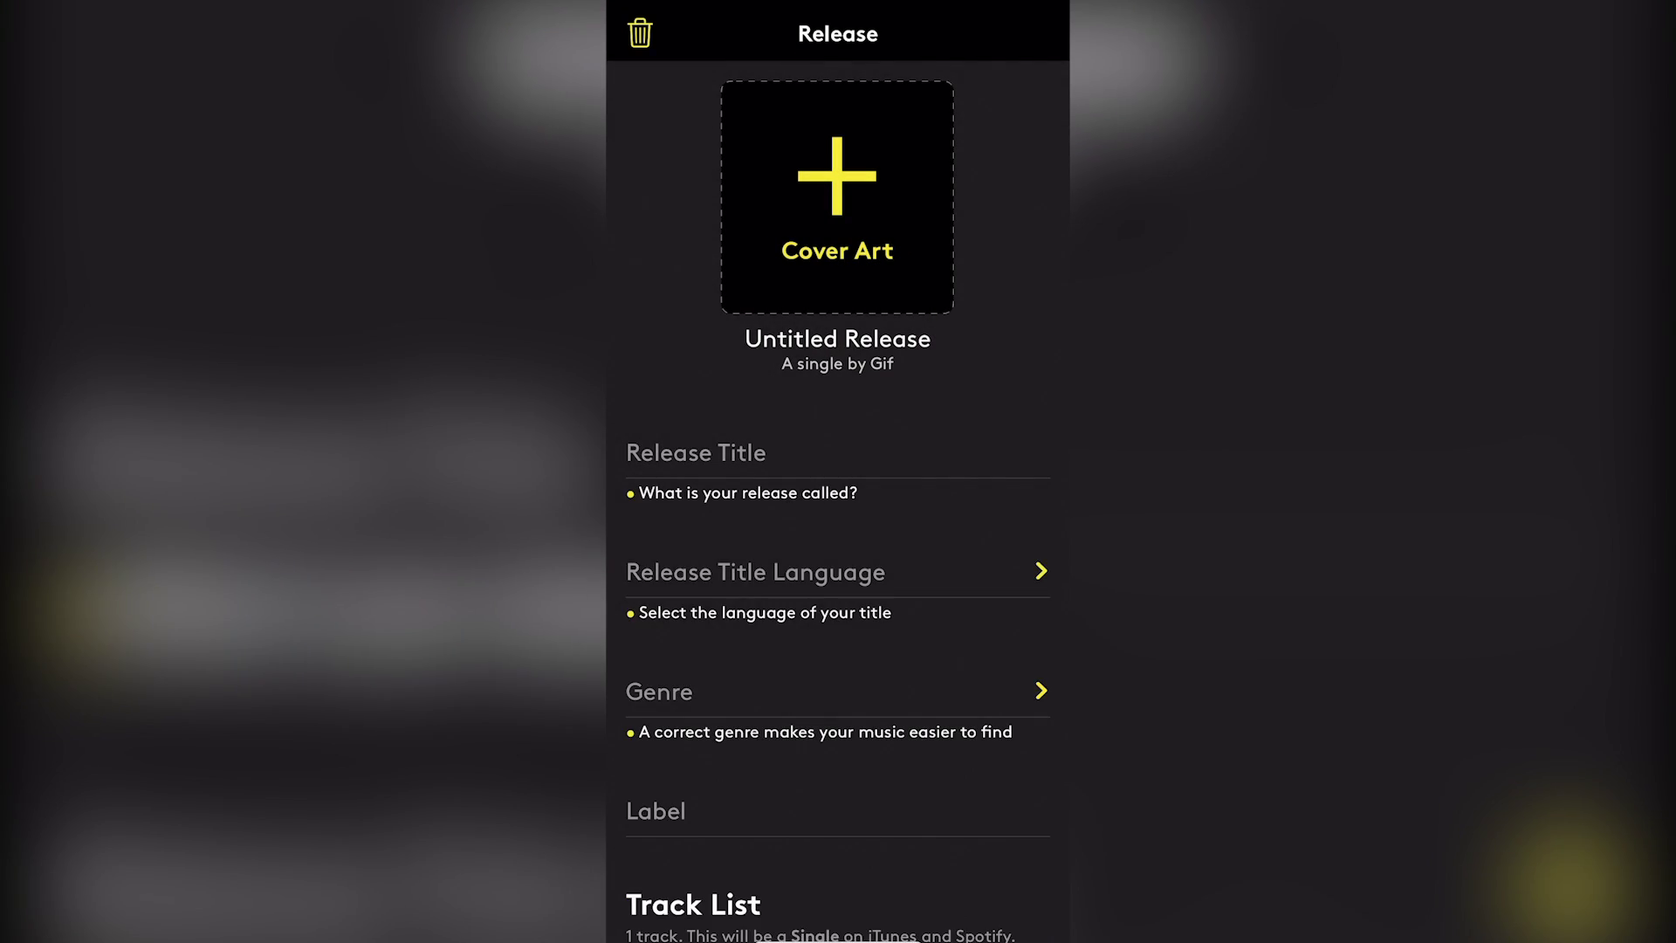
scroll(838, 503, "down", 4)
scroll(838, 504, "down", 5)
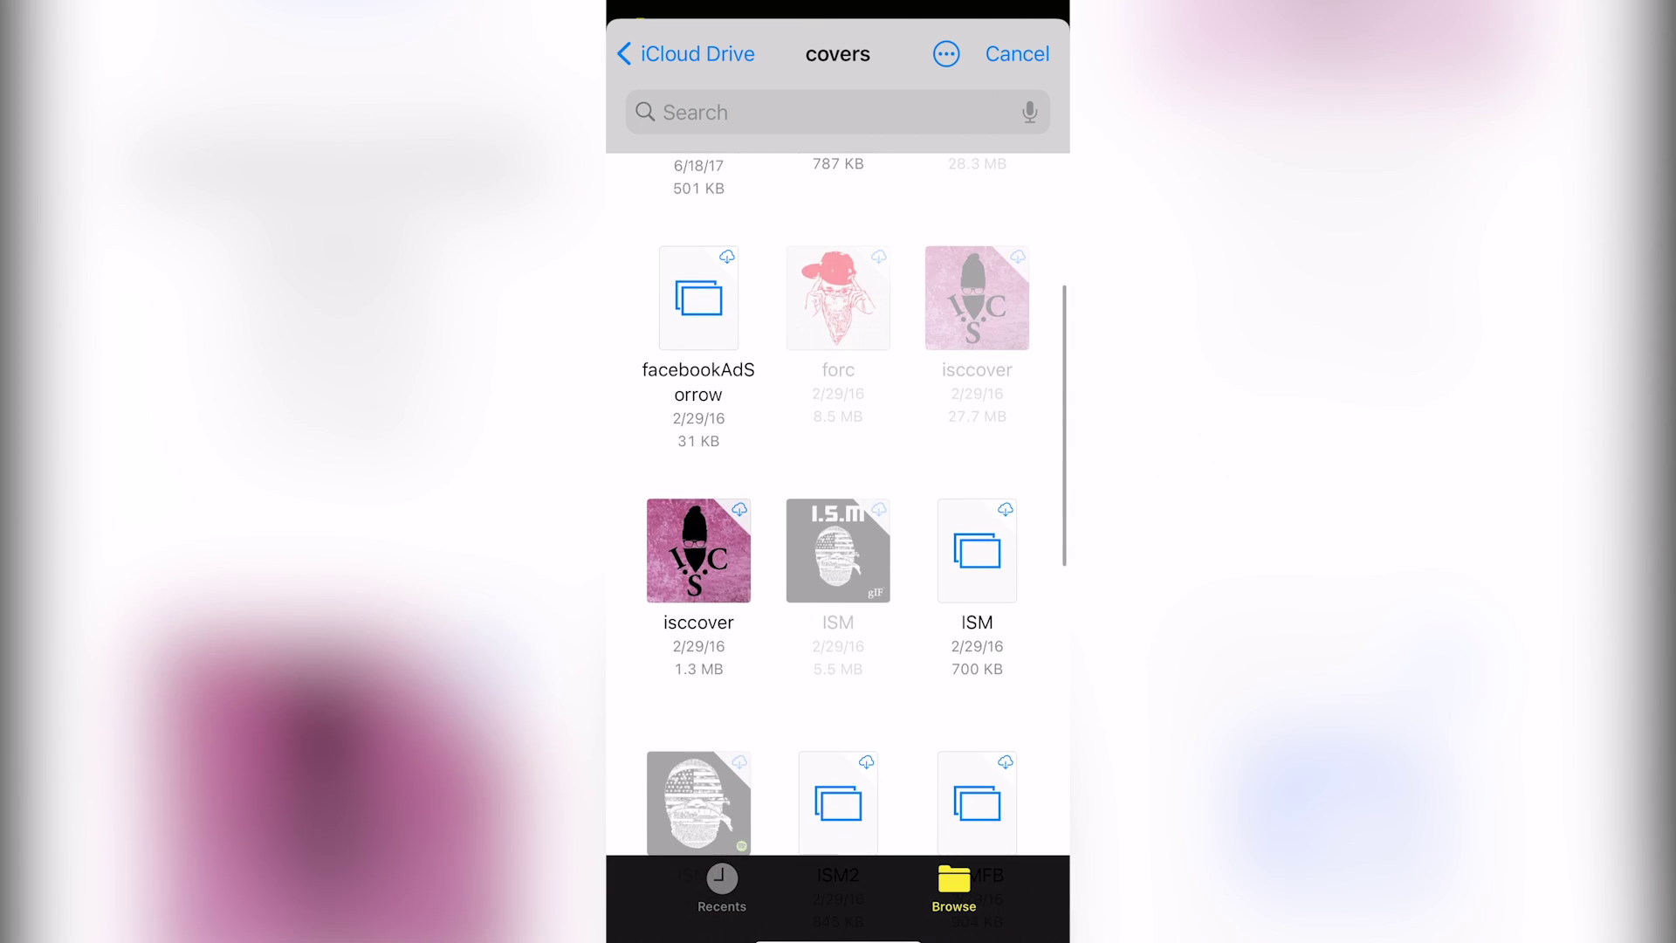
scroll(838, 504, "down", 5)
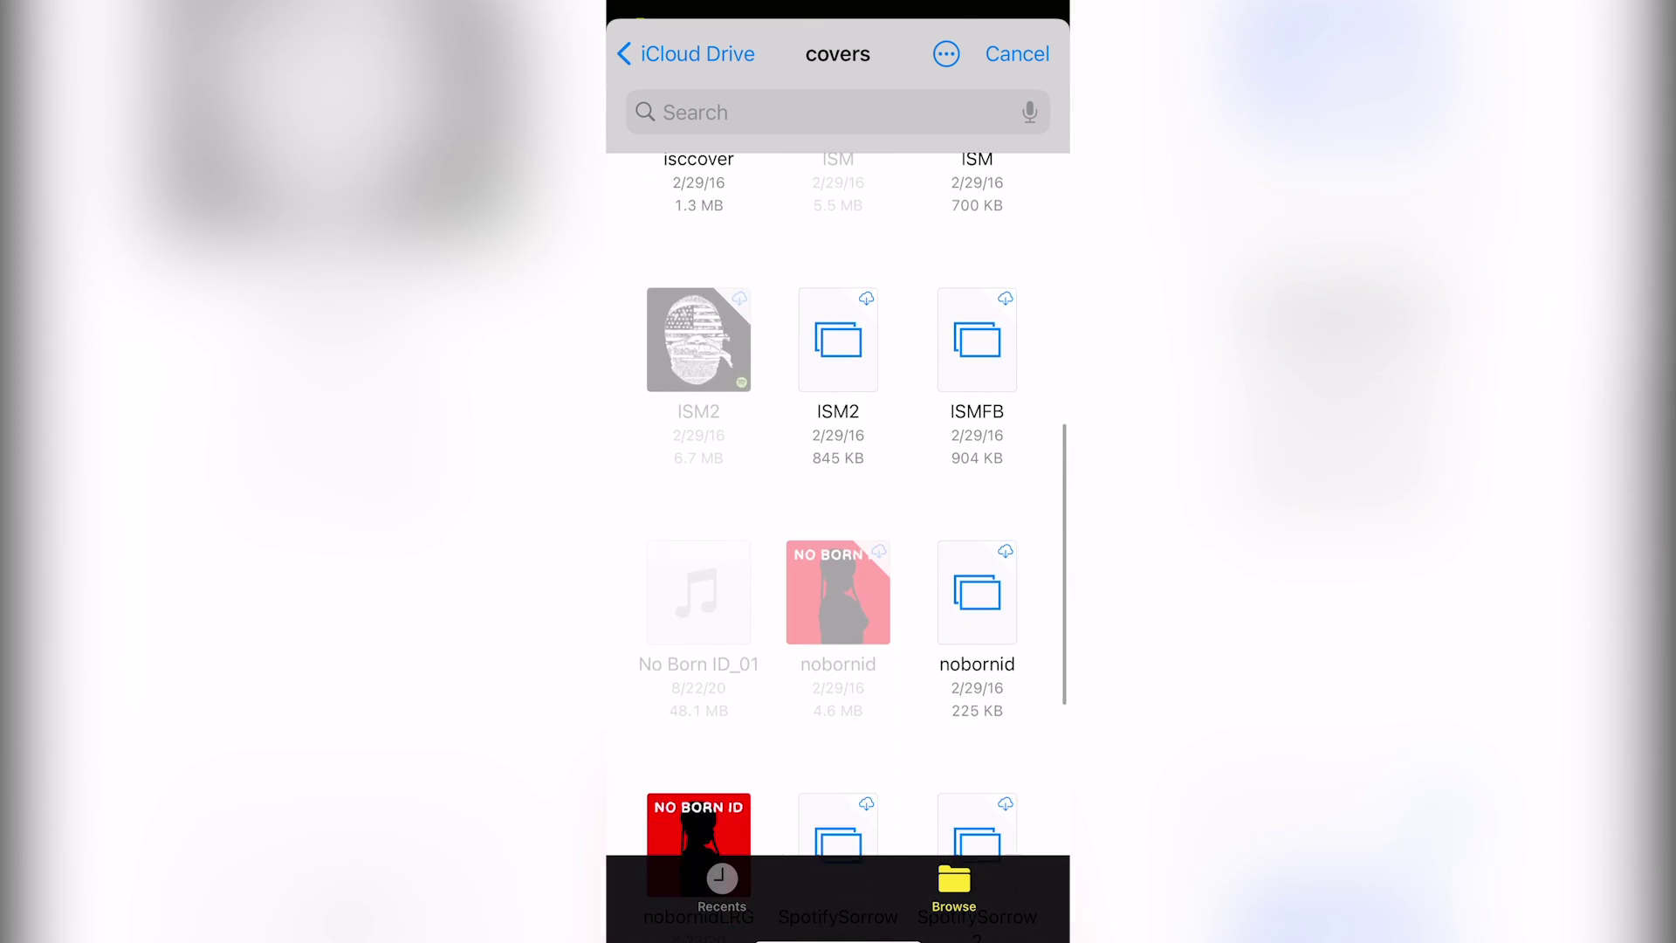
Choose the nobornidLRG cover image and confirm that the artwork has no text
left_click_drag(838, 524, 838, 760)
left_click(699, 832)
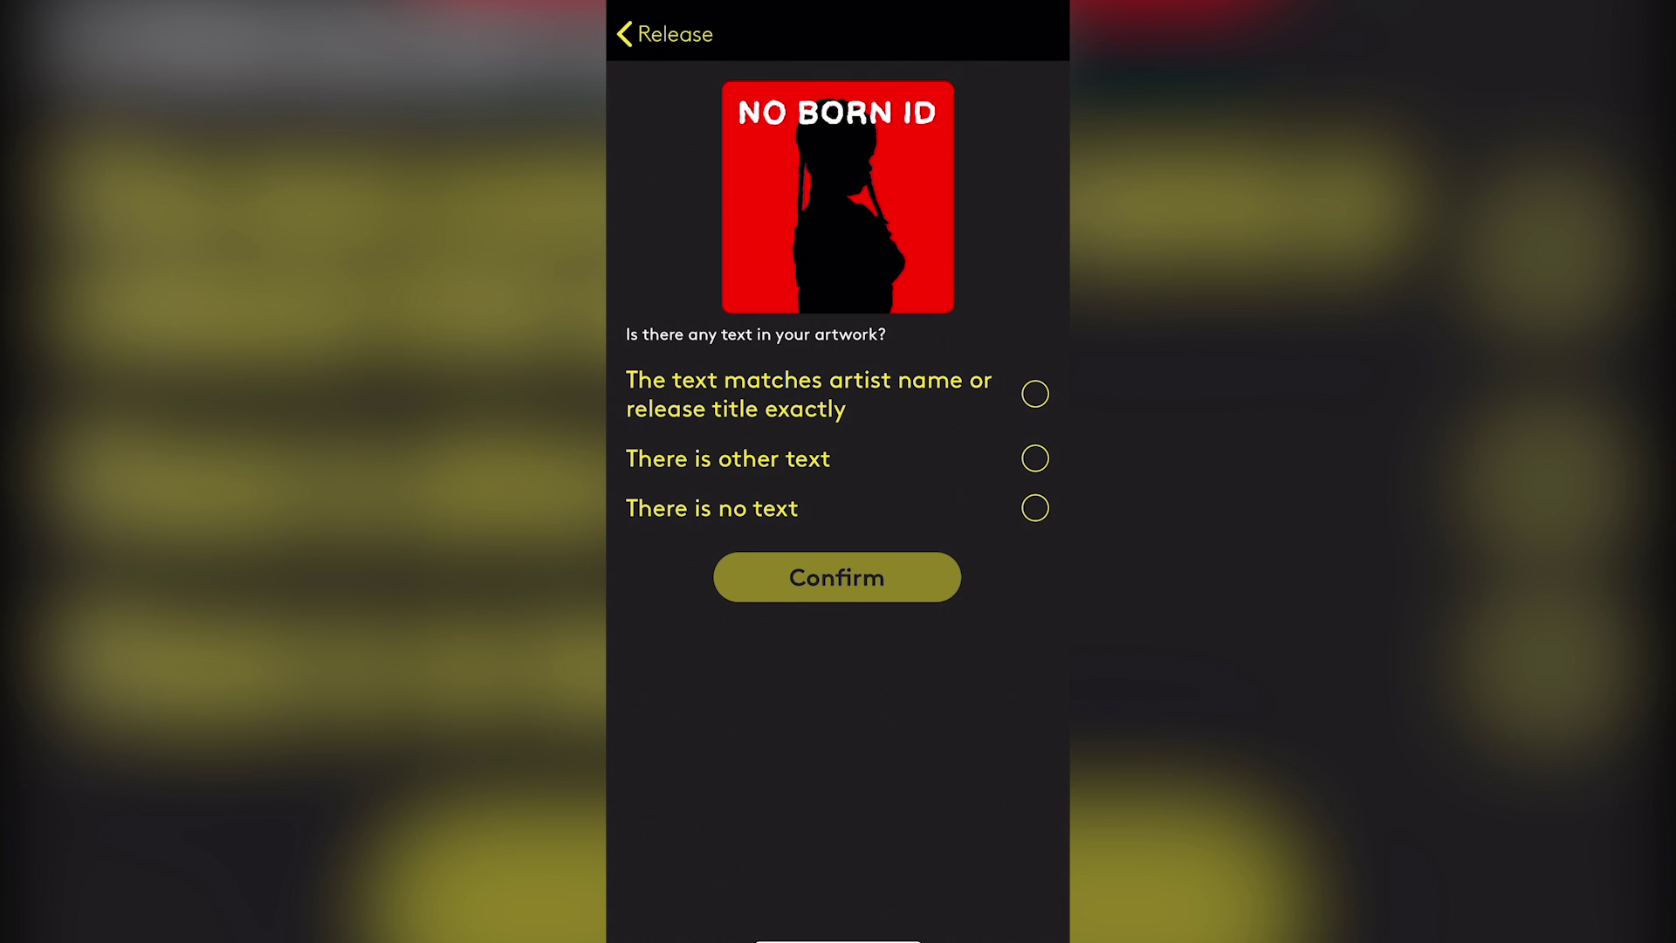
left_click(1034, 508)
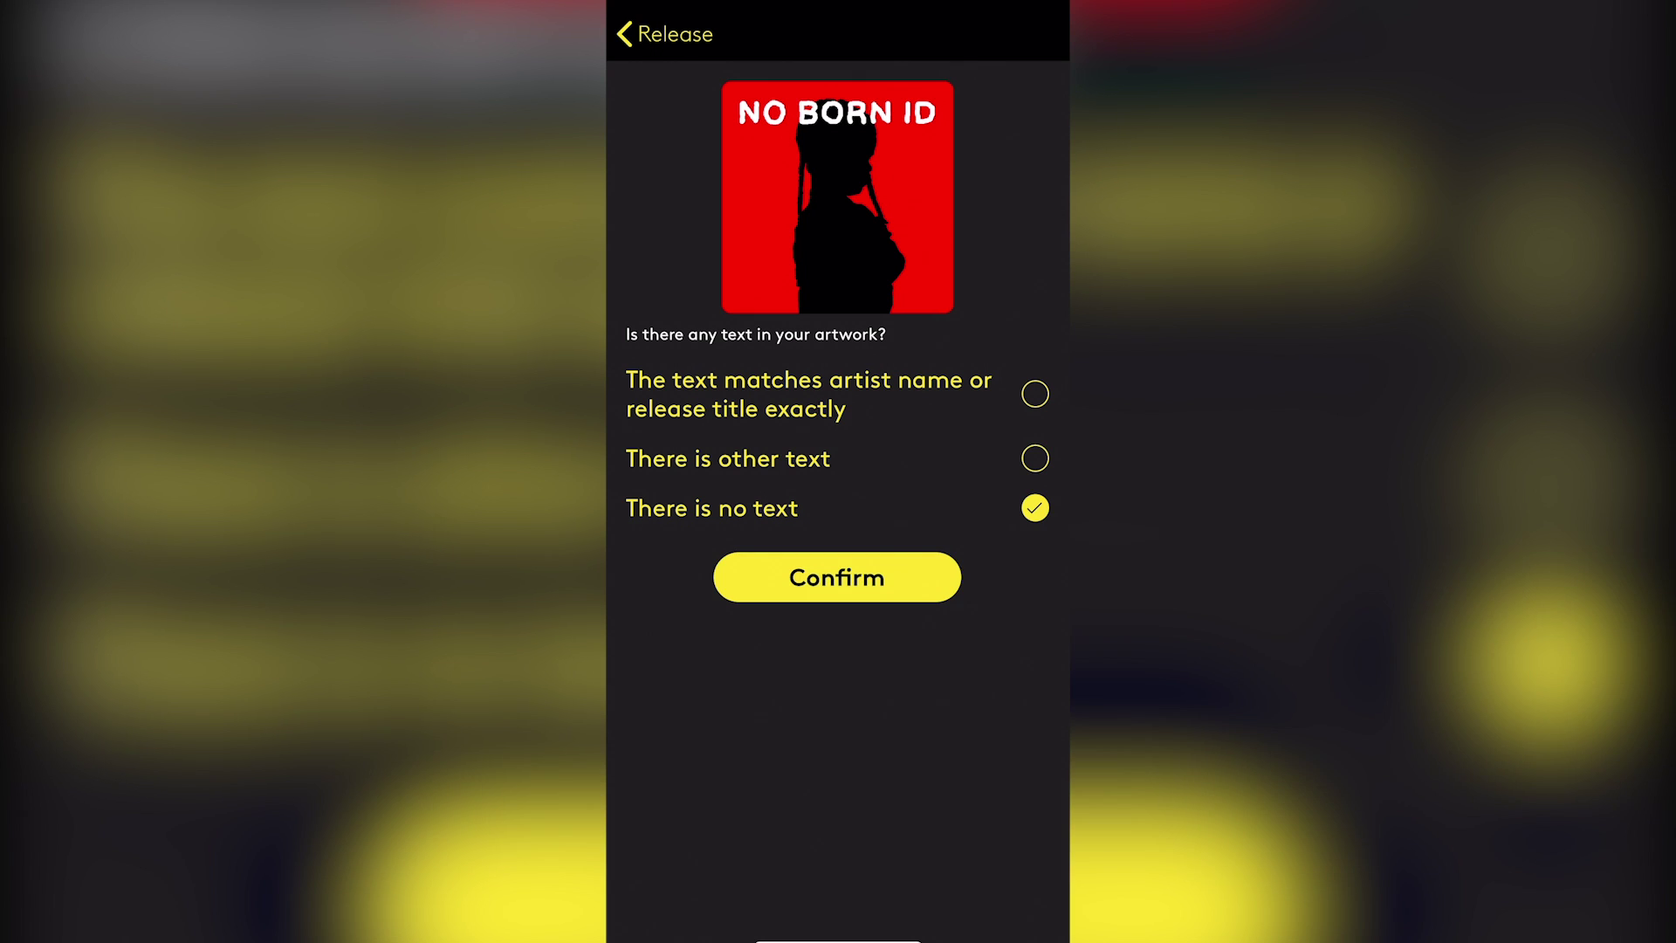
left_click(837, 577)
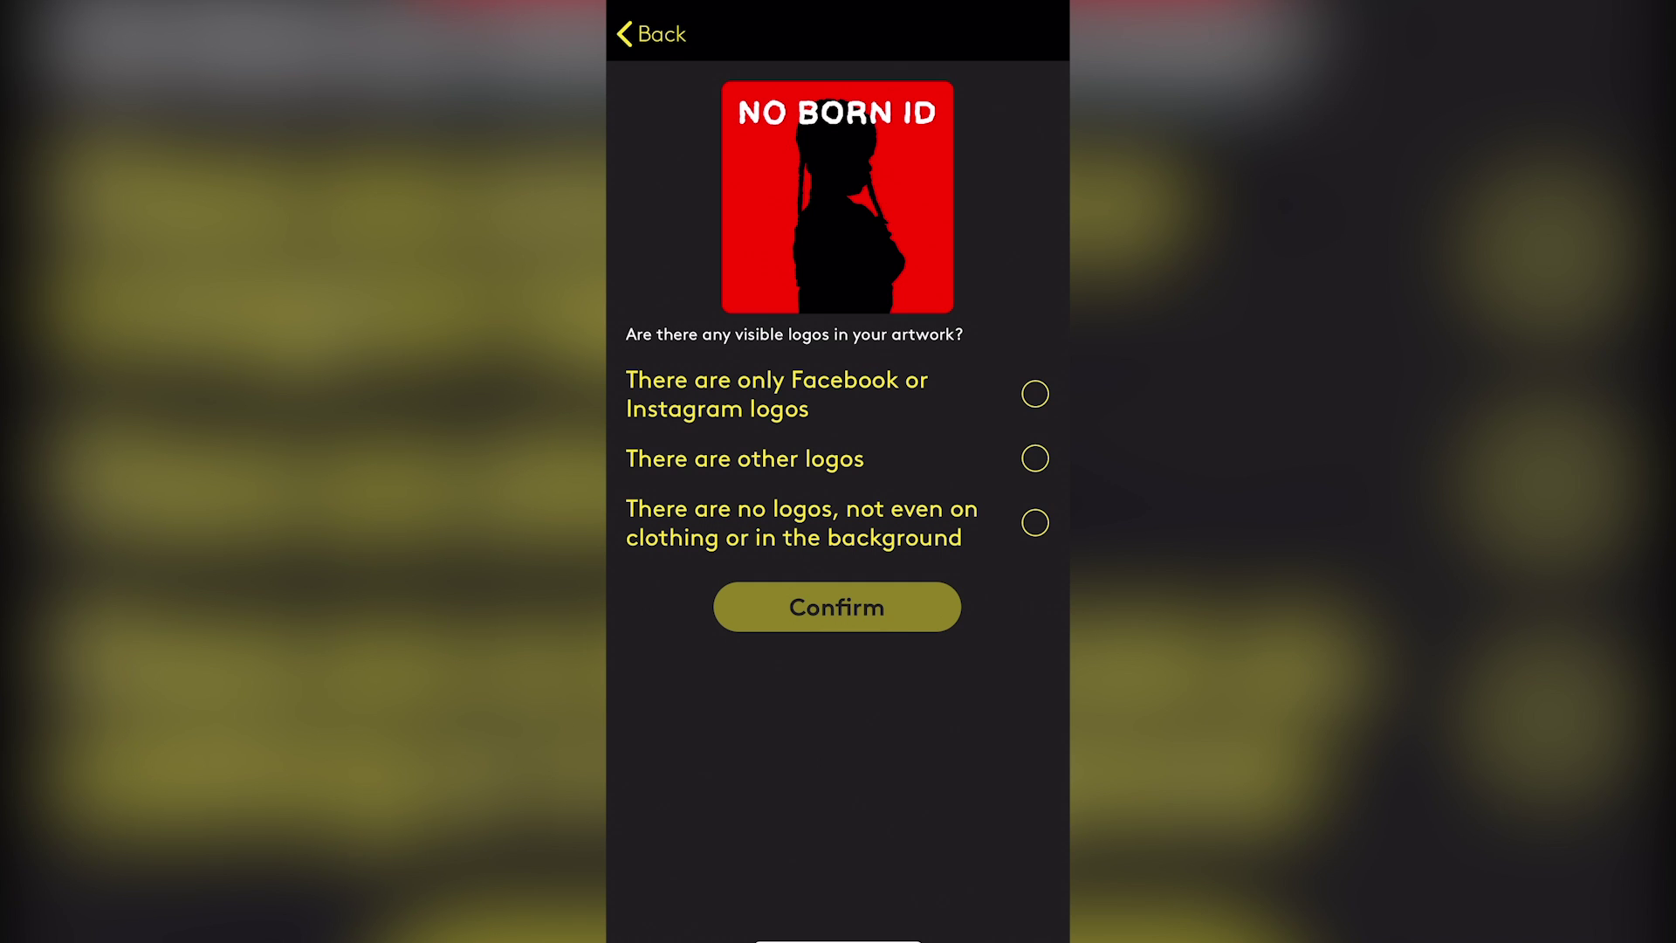
Select 'There are no logos, not even on clothing or in the background' for the artwork
left_click(1034, 522)
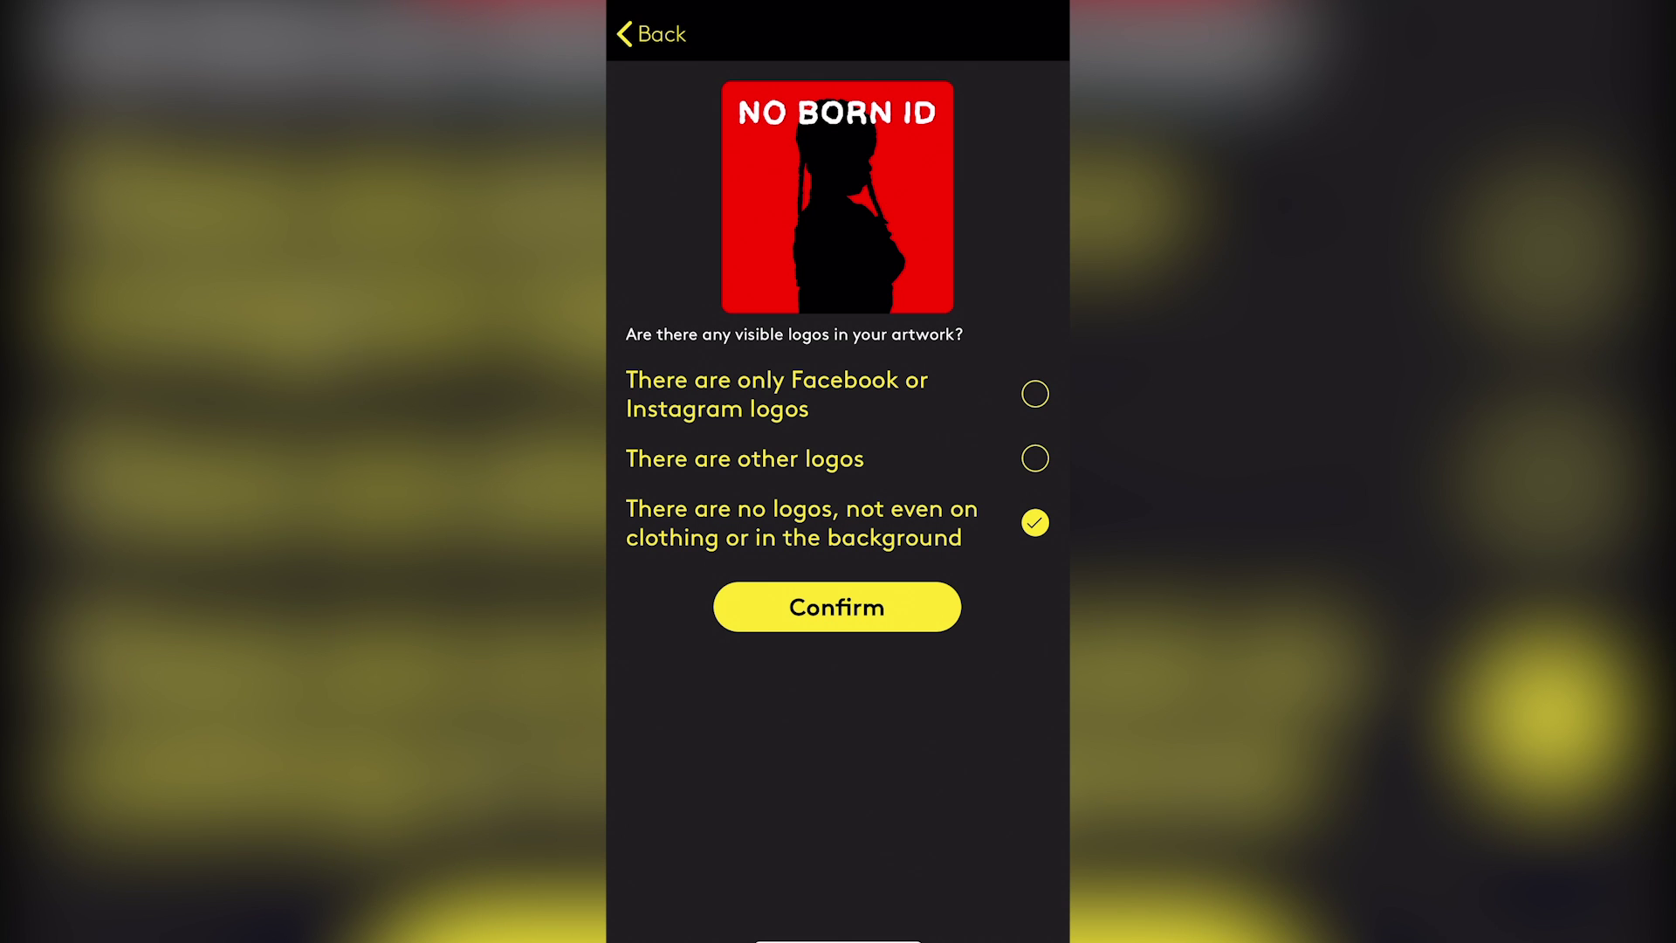
Confirm the no-logos answer, then answer 'No, everything is crisp' and confirm
left_click(836, 607)
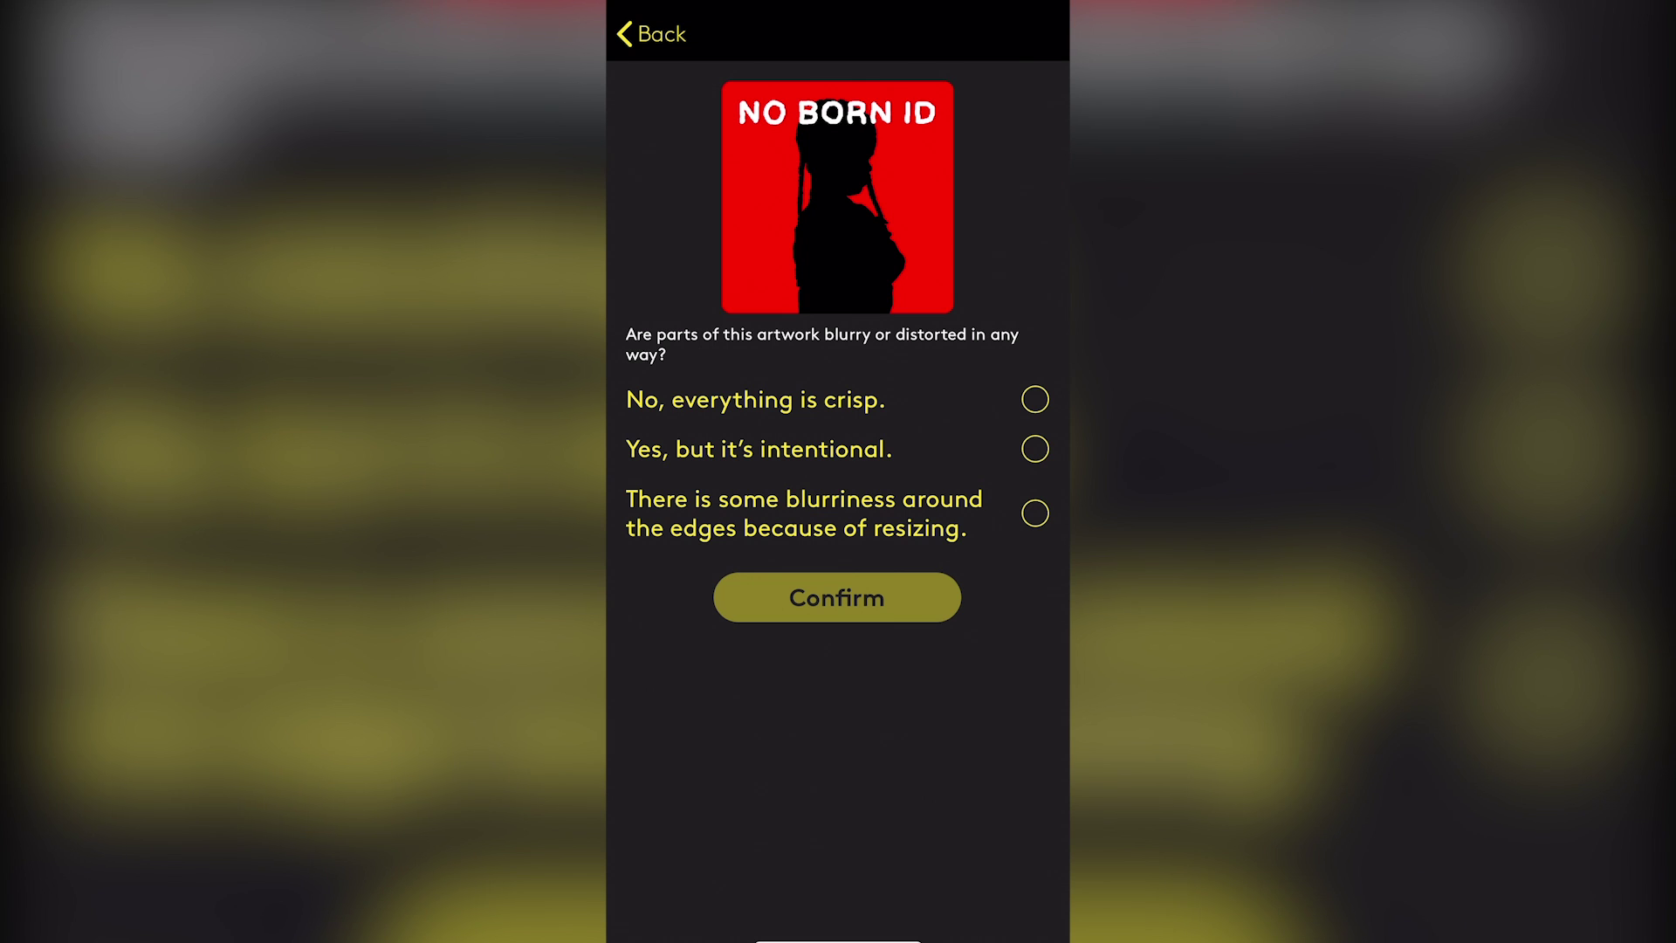
left_click(1035, 399)
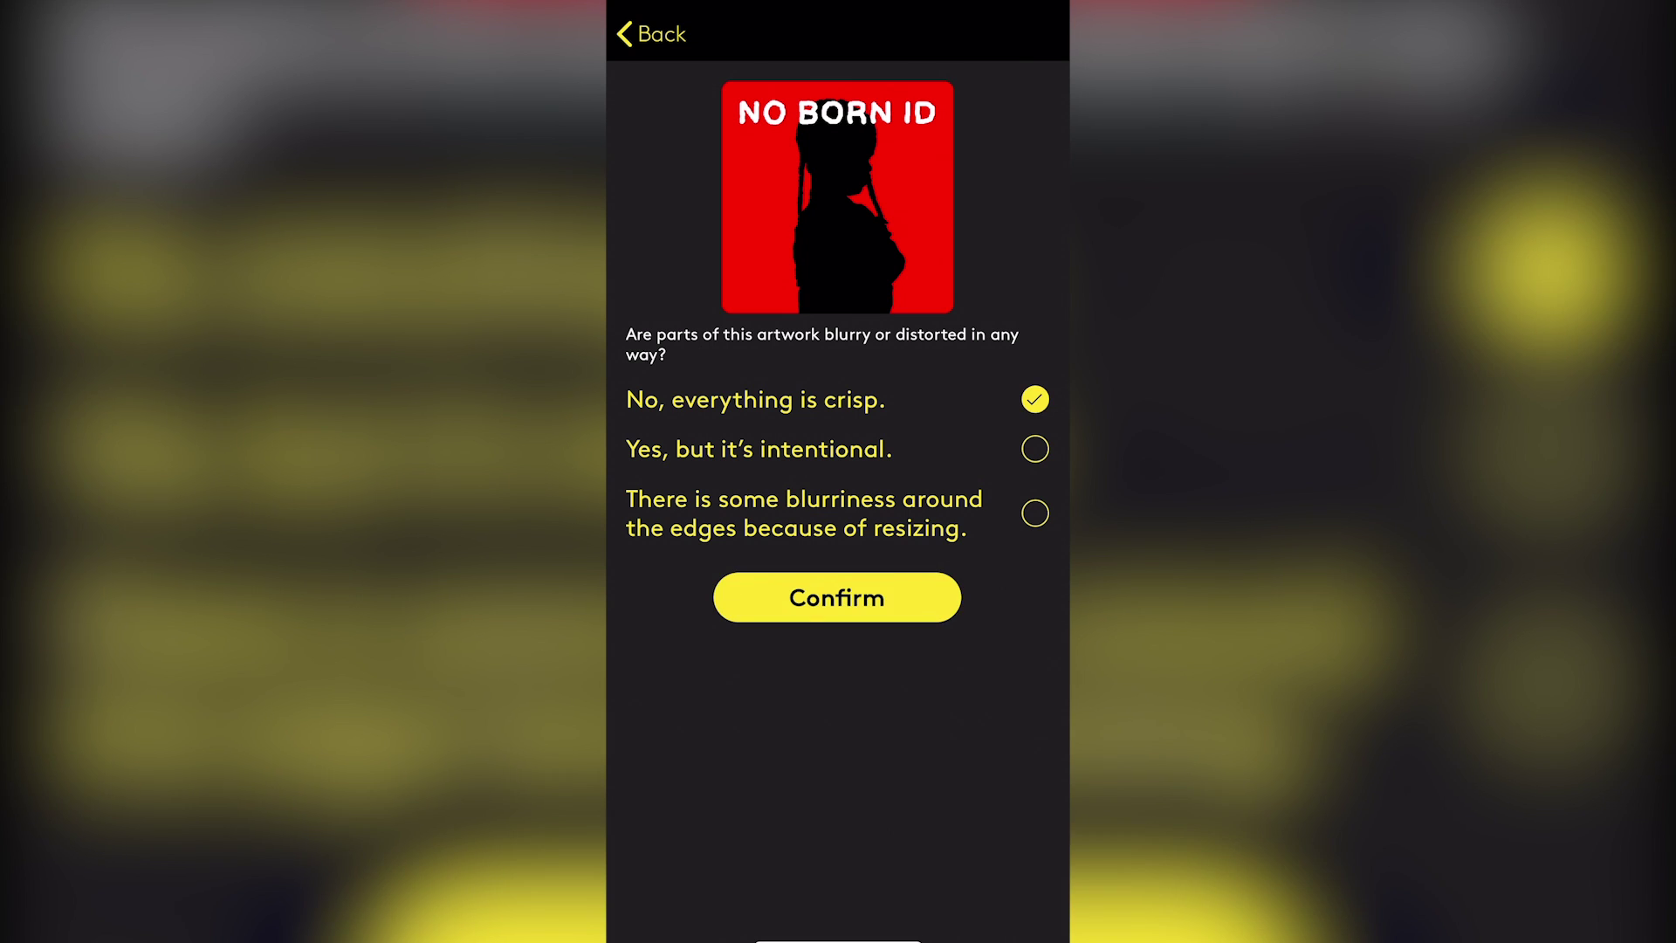
left_click(837, 597)
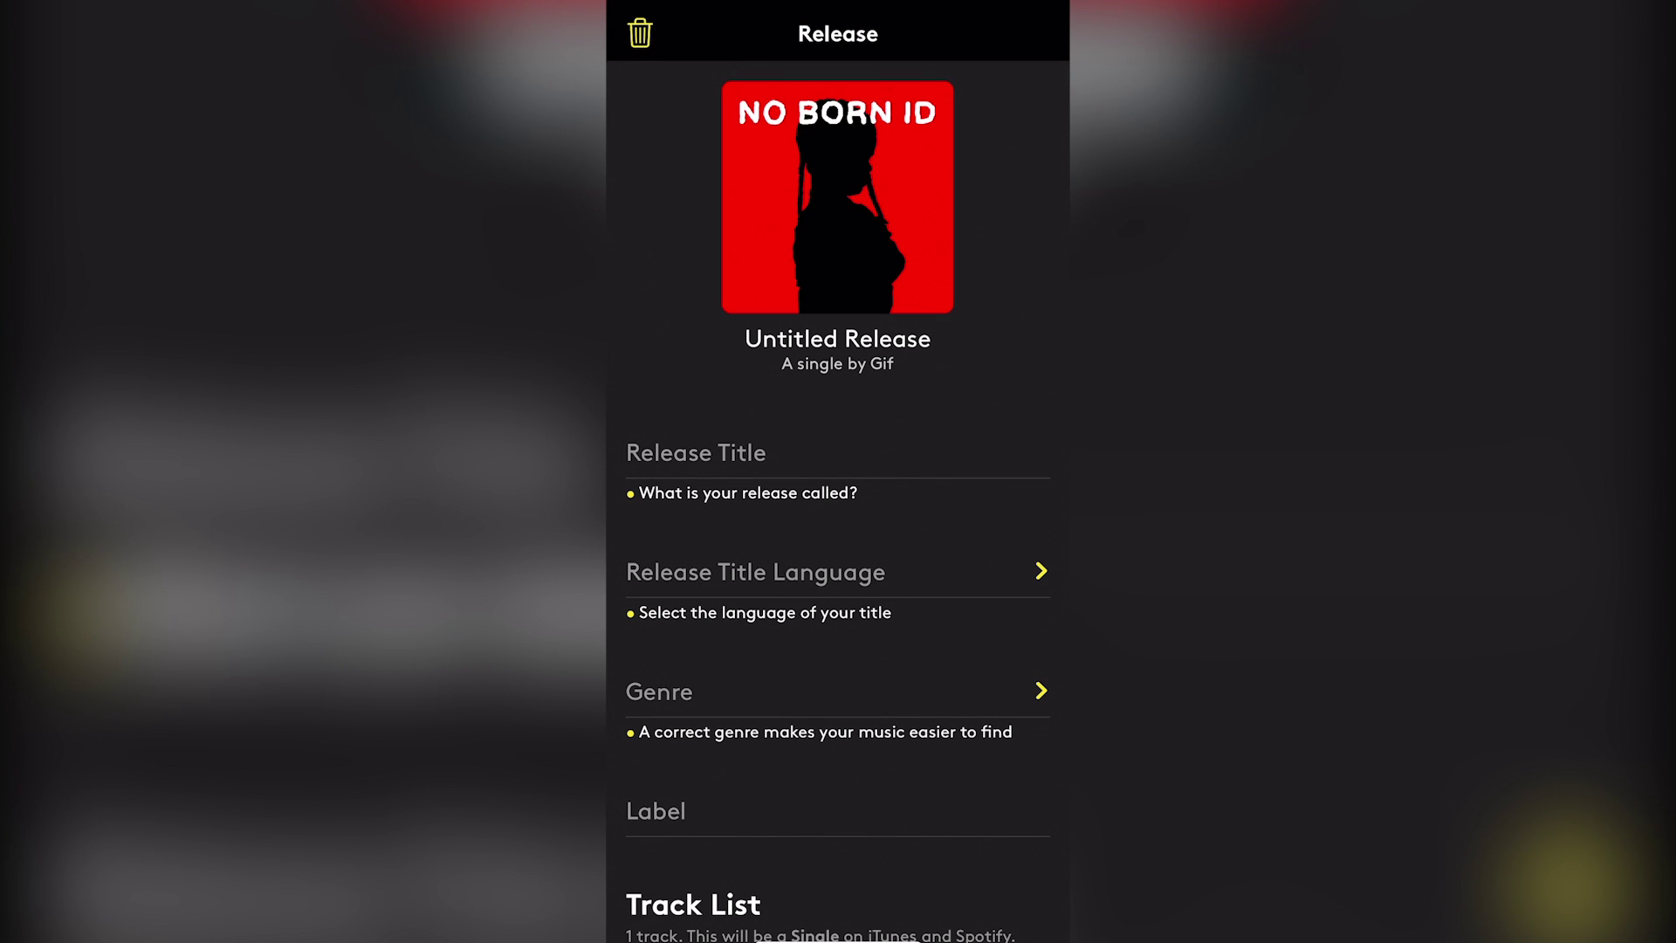
Enter 'No Born ID' as the release title, correcting the mistyped final letter
left_click(696, 452)
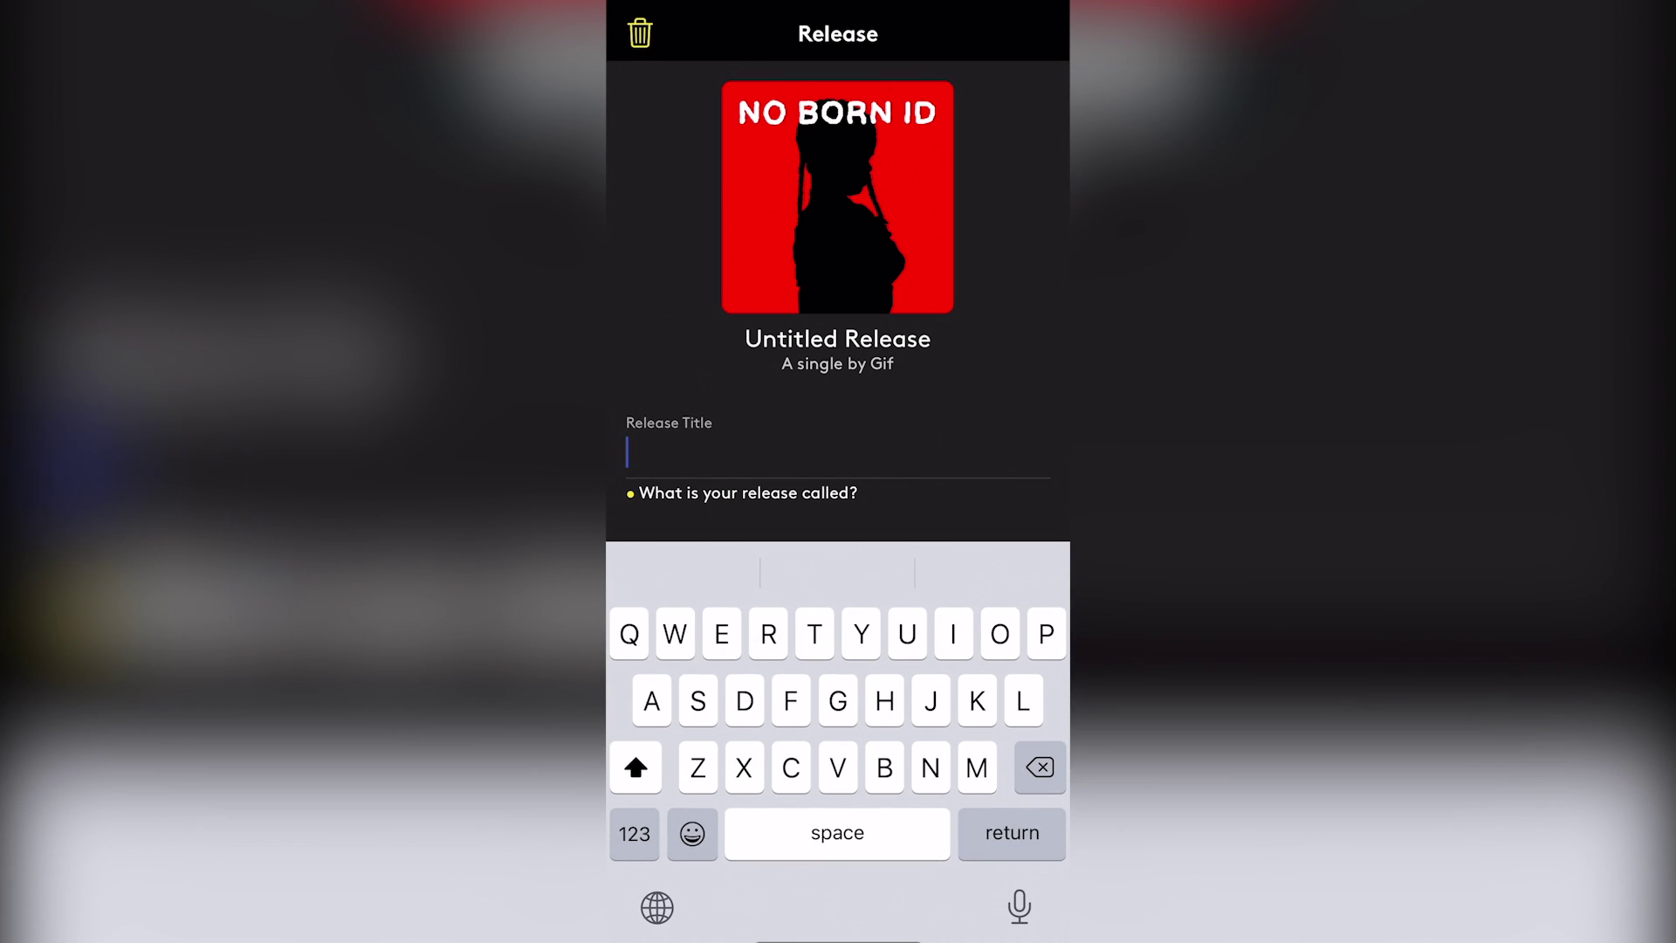
type("No")
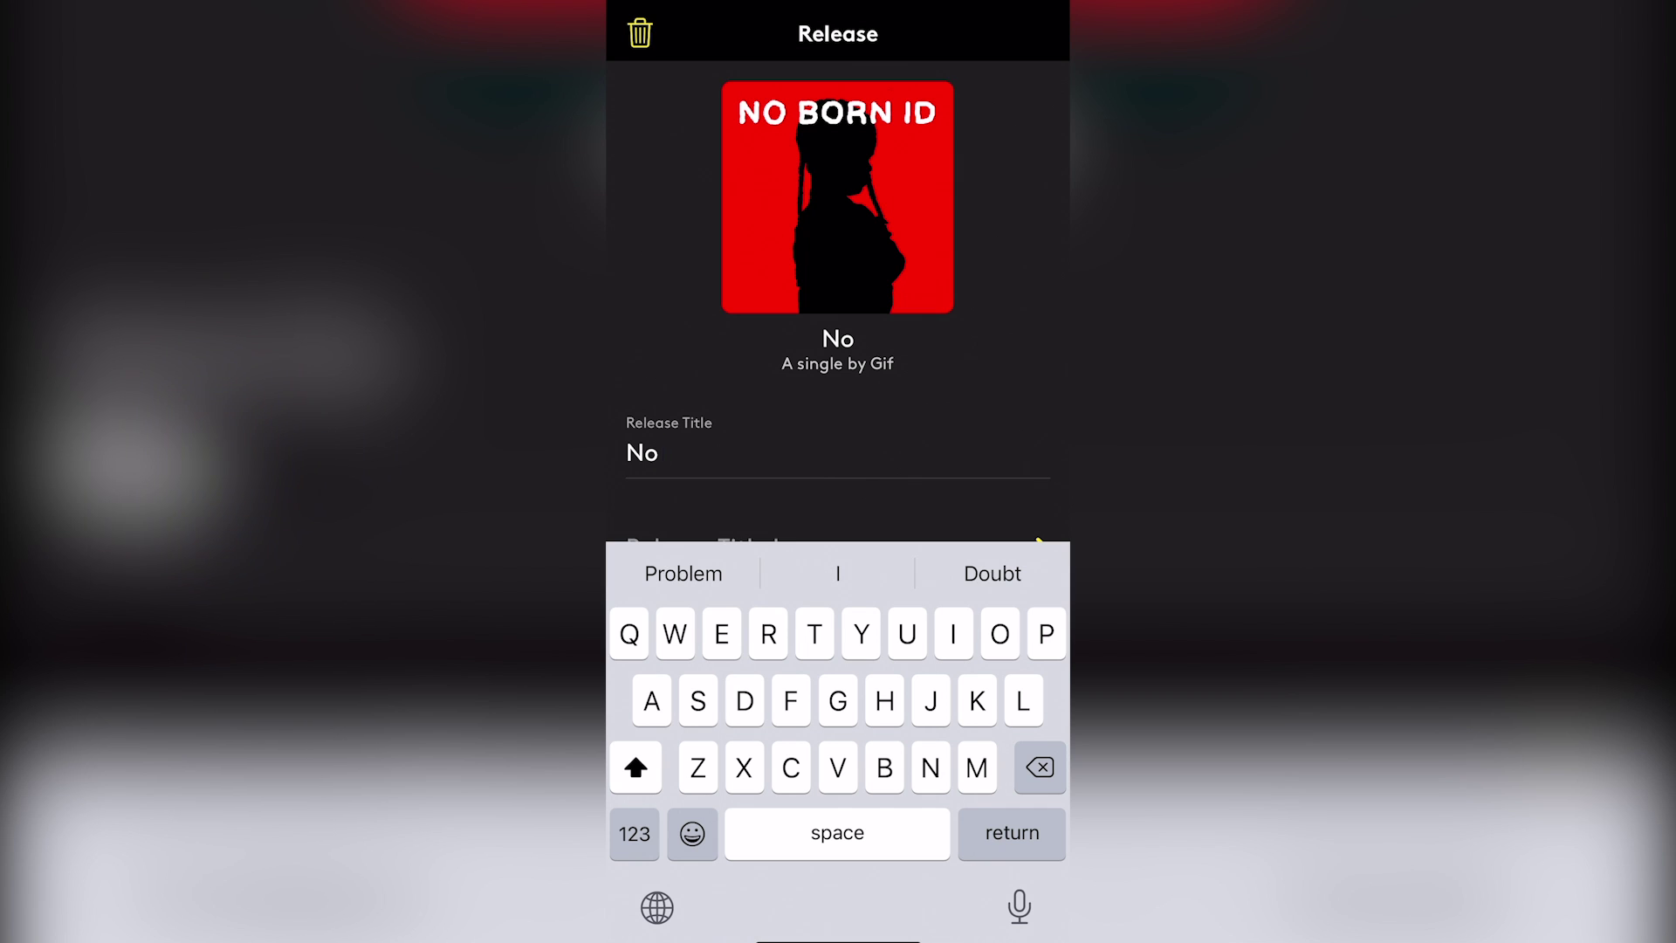
type(" Born ")
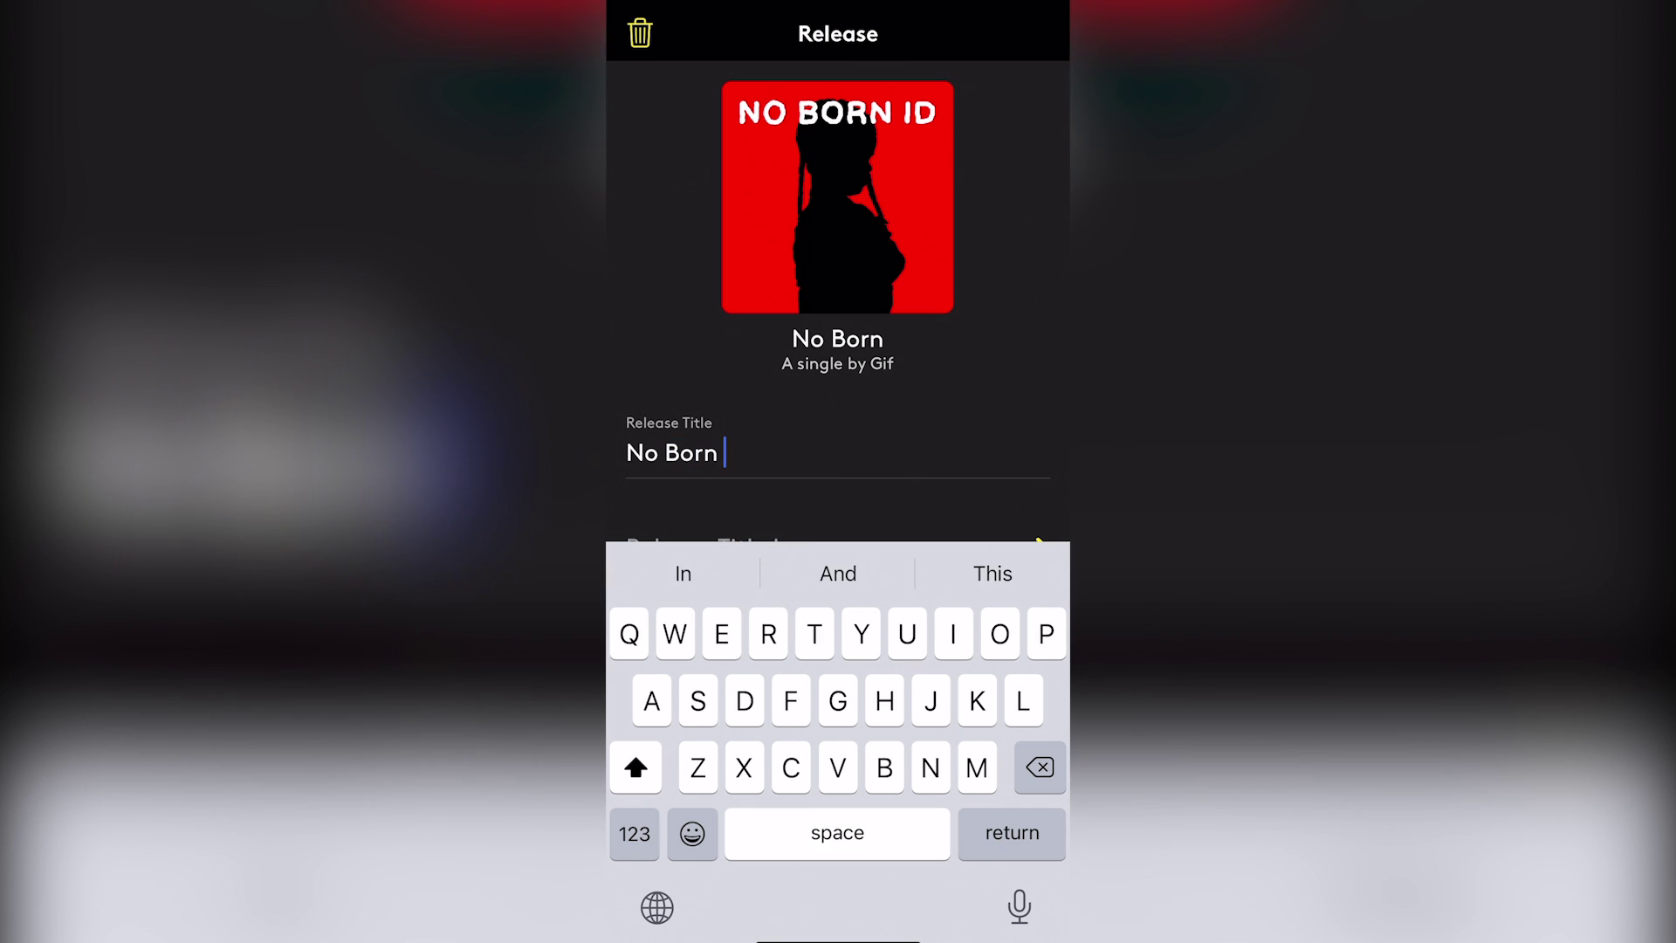
type("Id")
key("BackSpace")
type("D")
scroll(838, 305, "down", 3)
Choose English as the release title language and go back to the release form
left_click(756, 268)
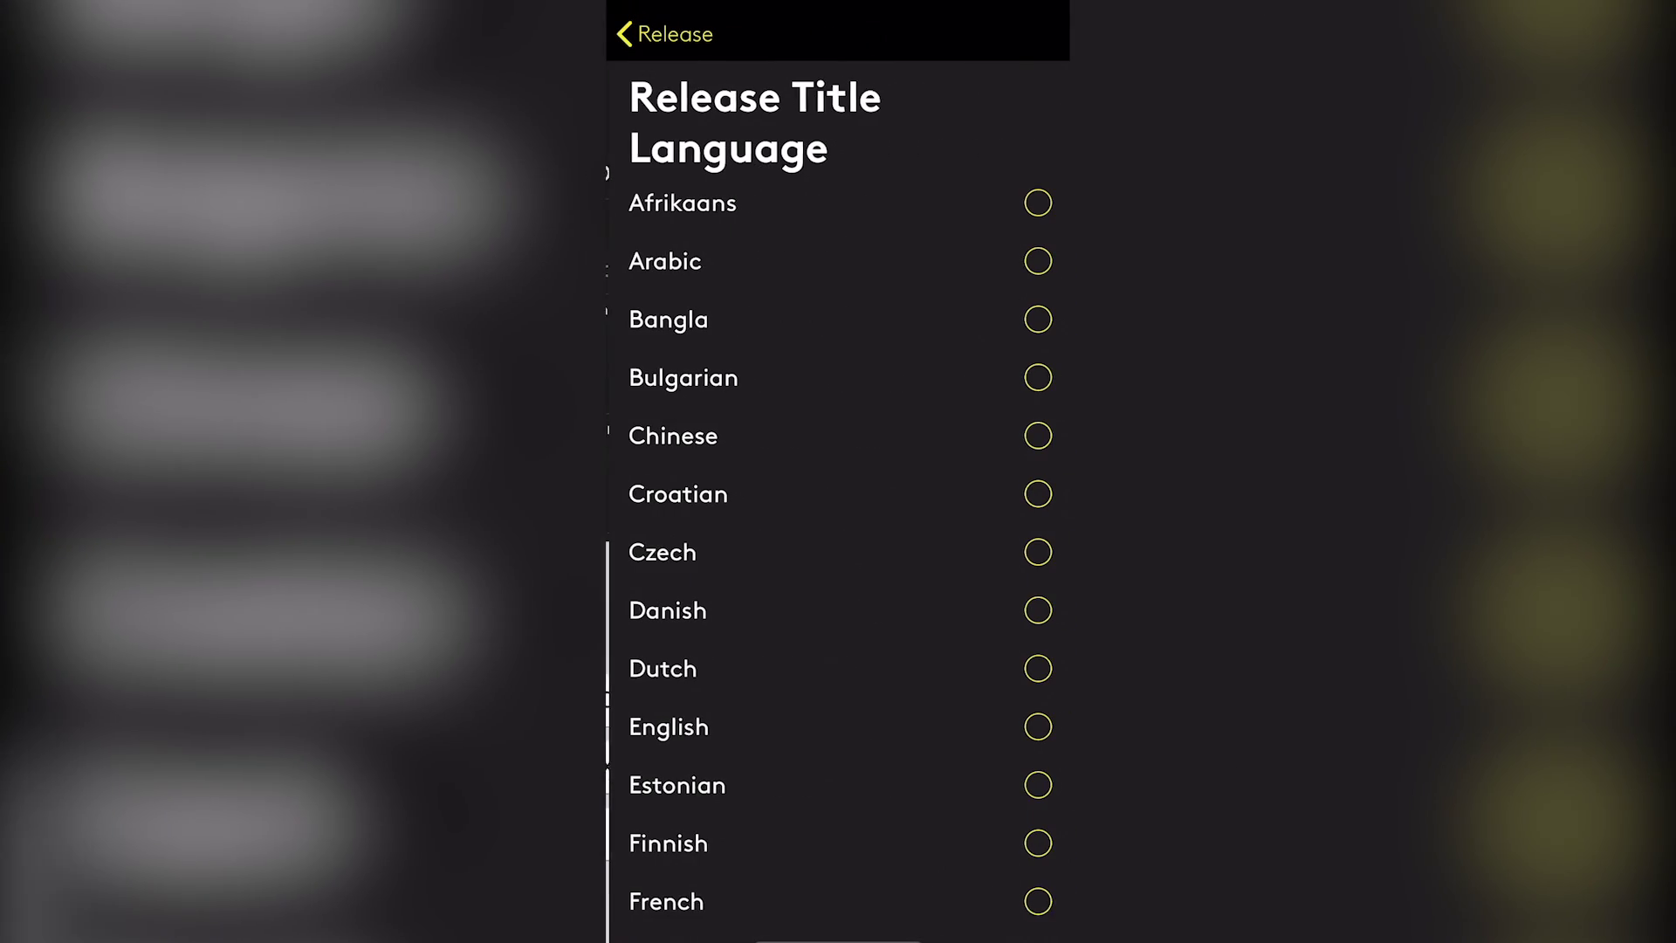
scroll(838, 524, "down", 2)
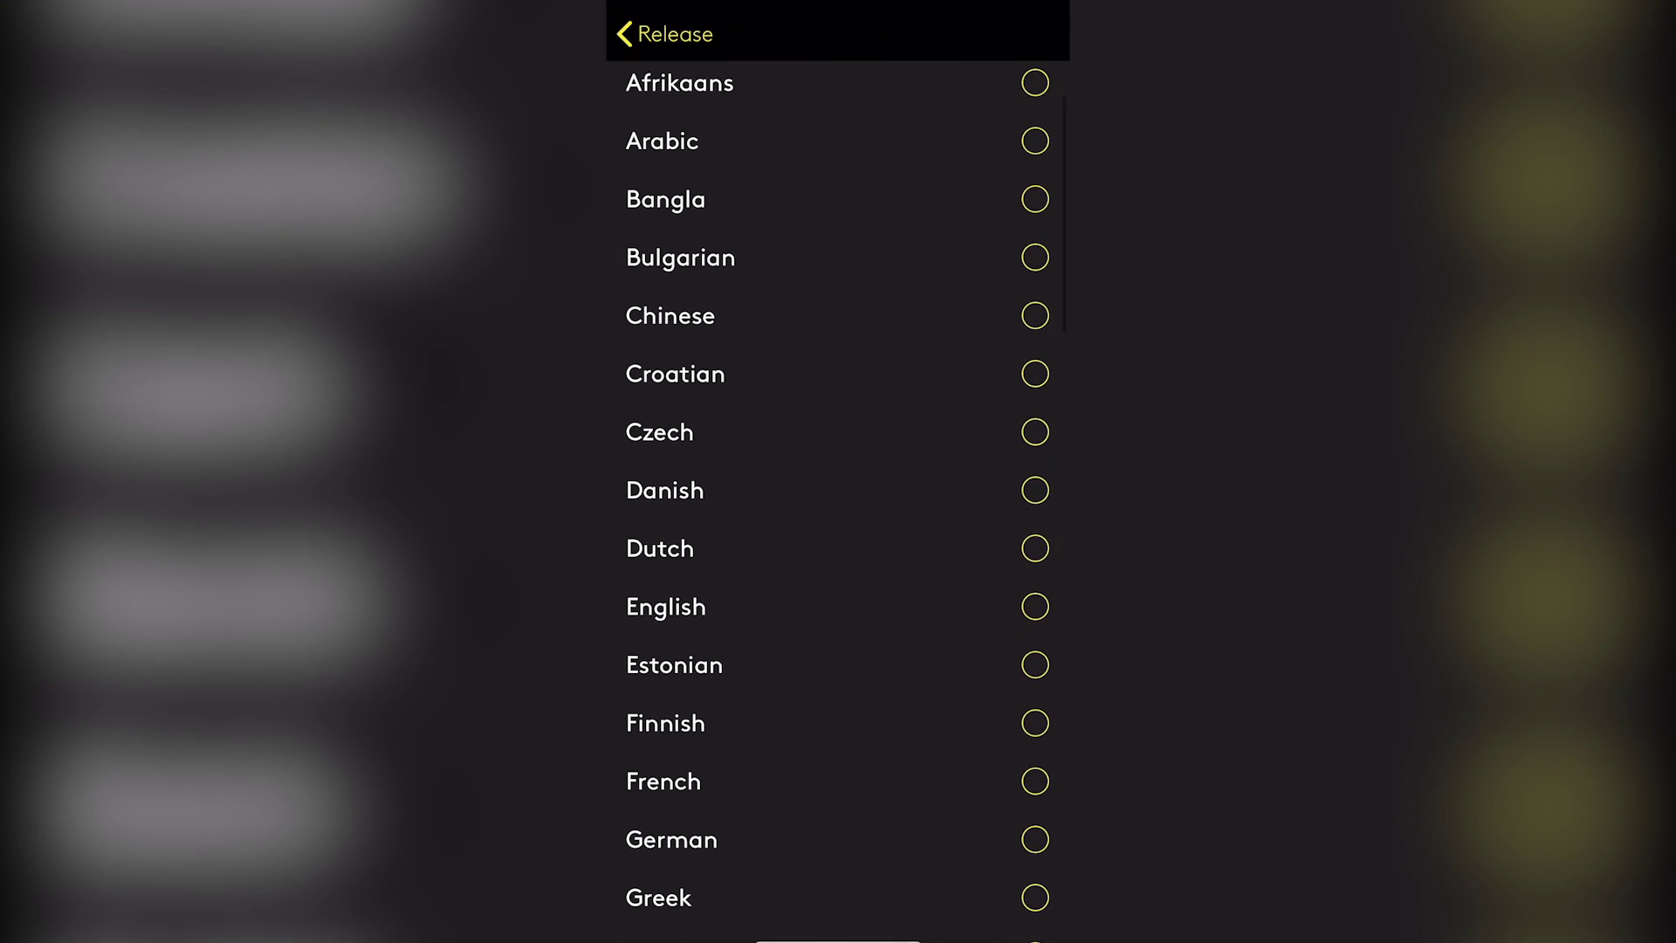
left_click(666, 607)
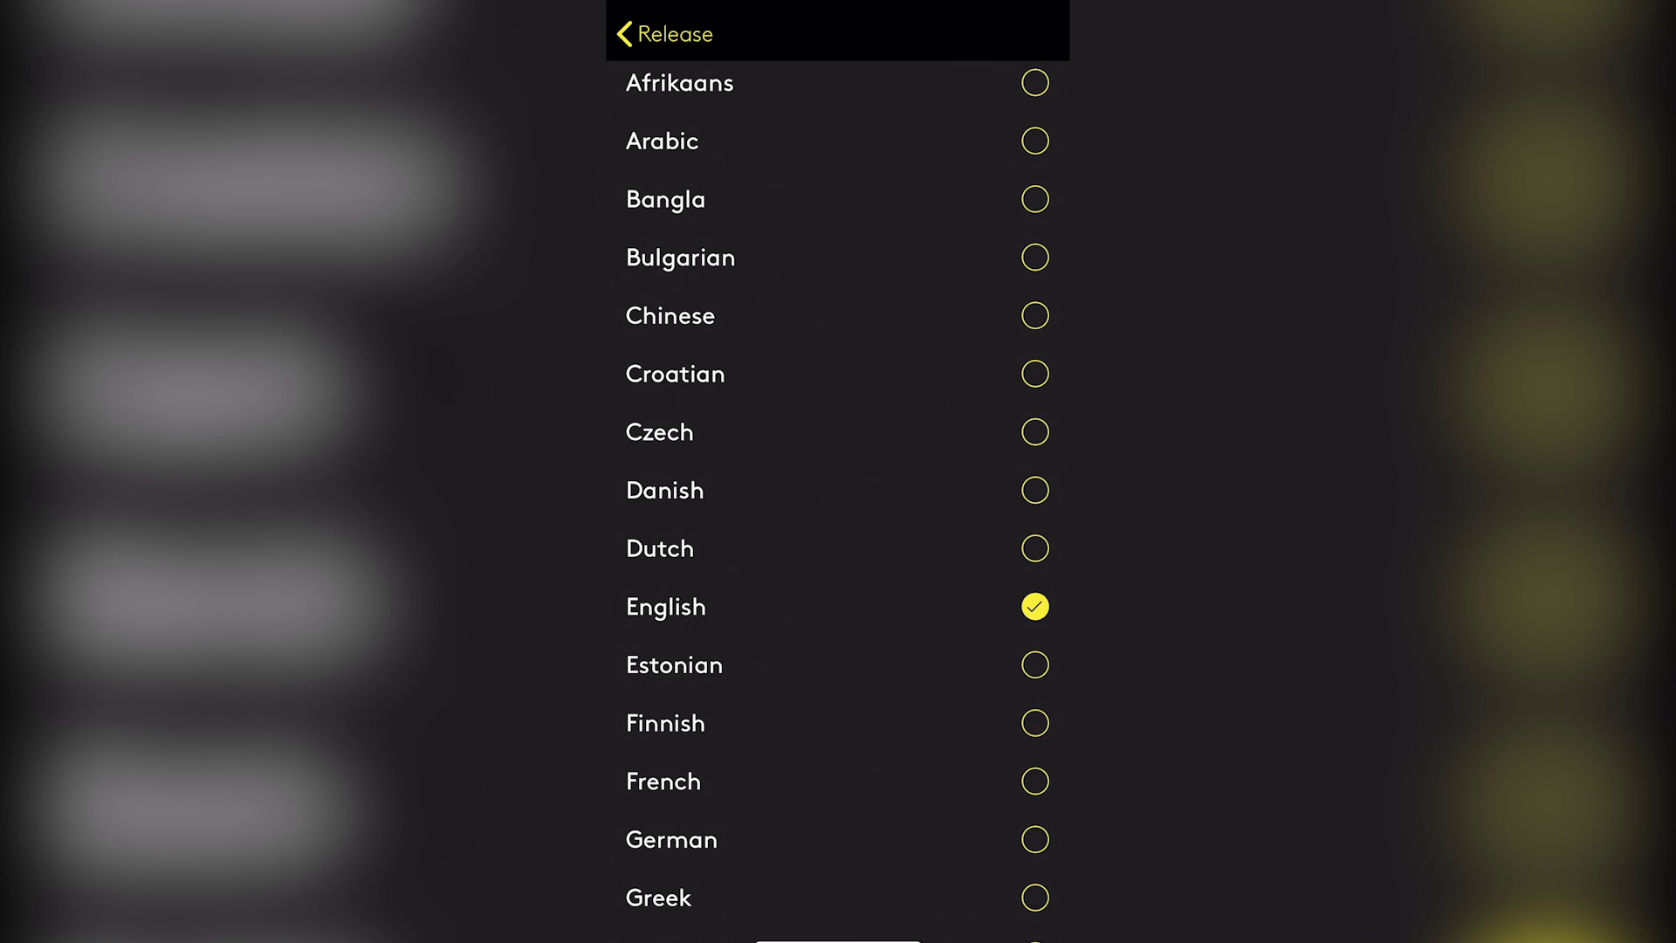
scroll(839, 480, "up", 2)
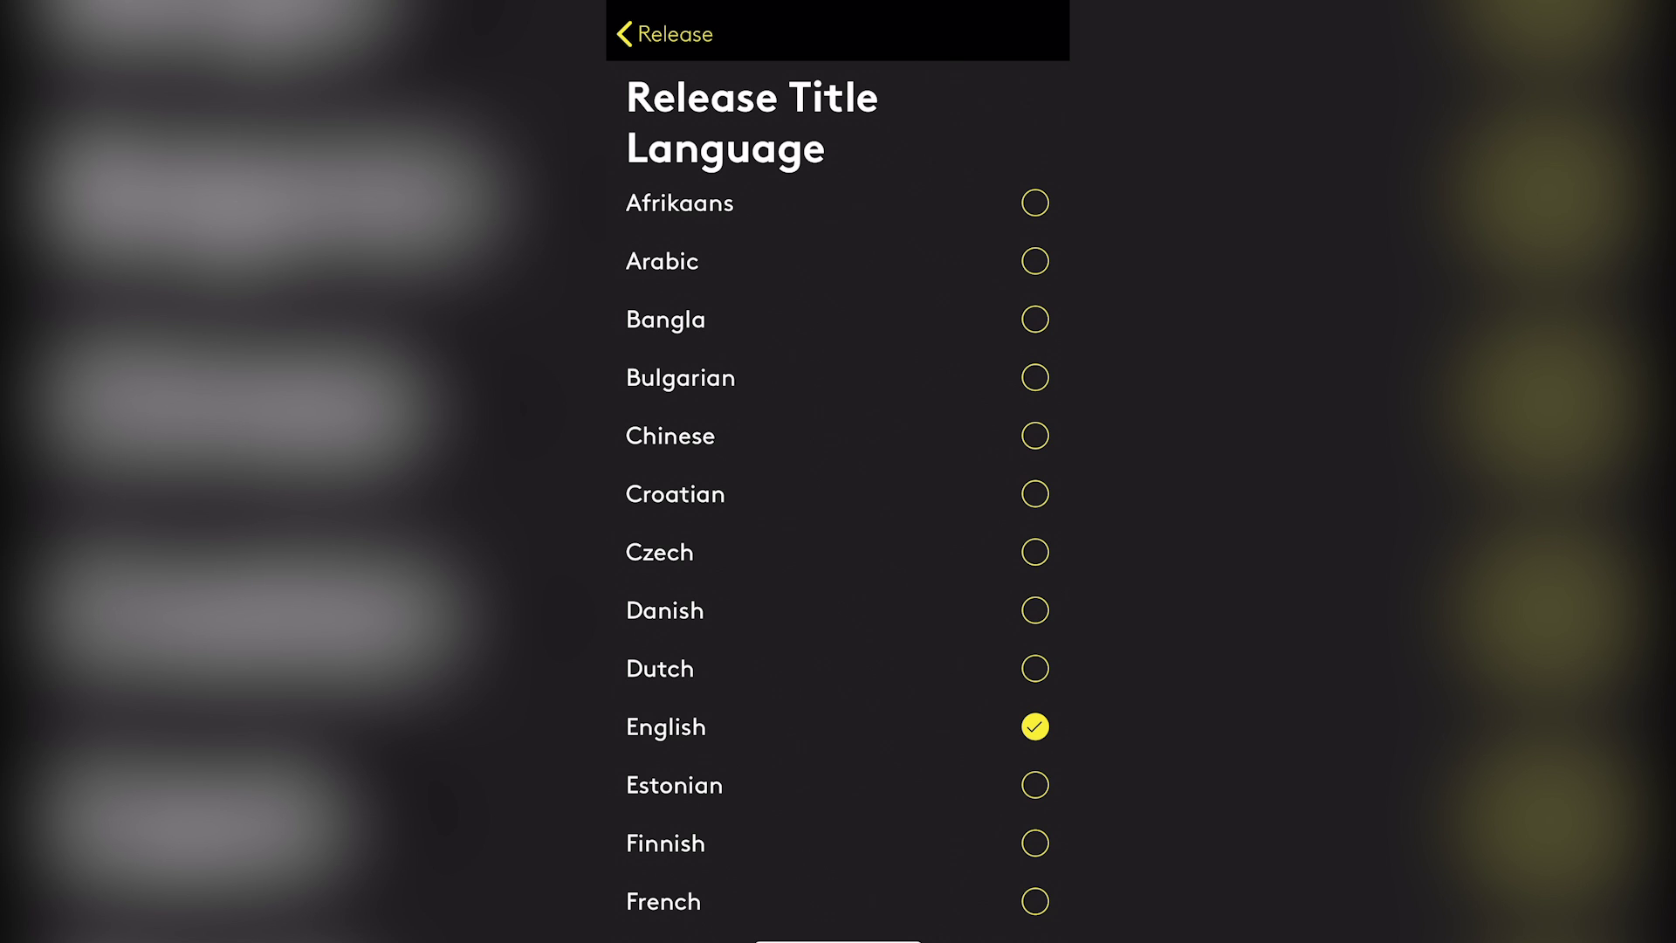
scroll(838, 524, "down", 5)
scroll(839, 524, "up", 5)
scroll(838, 524, "down", 20)
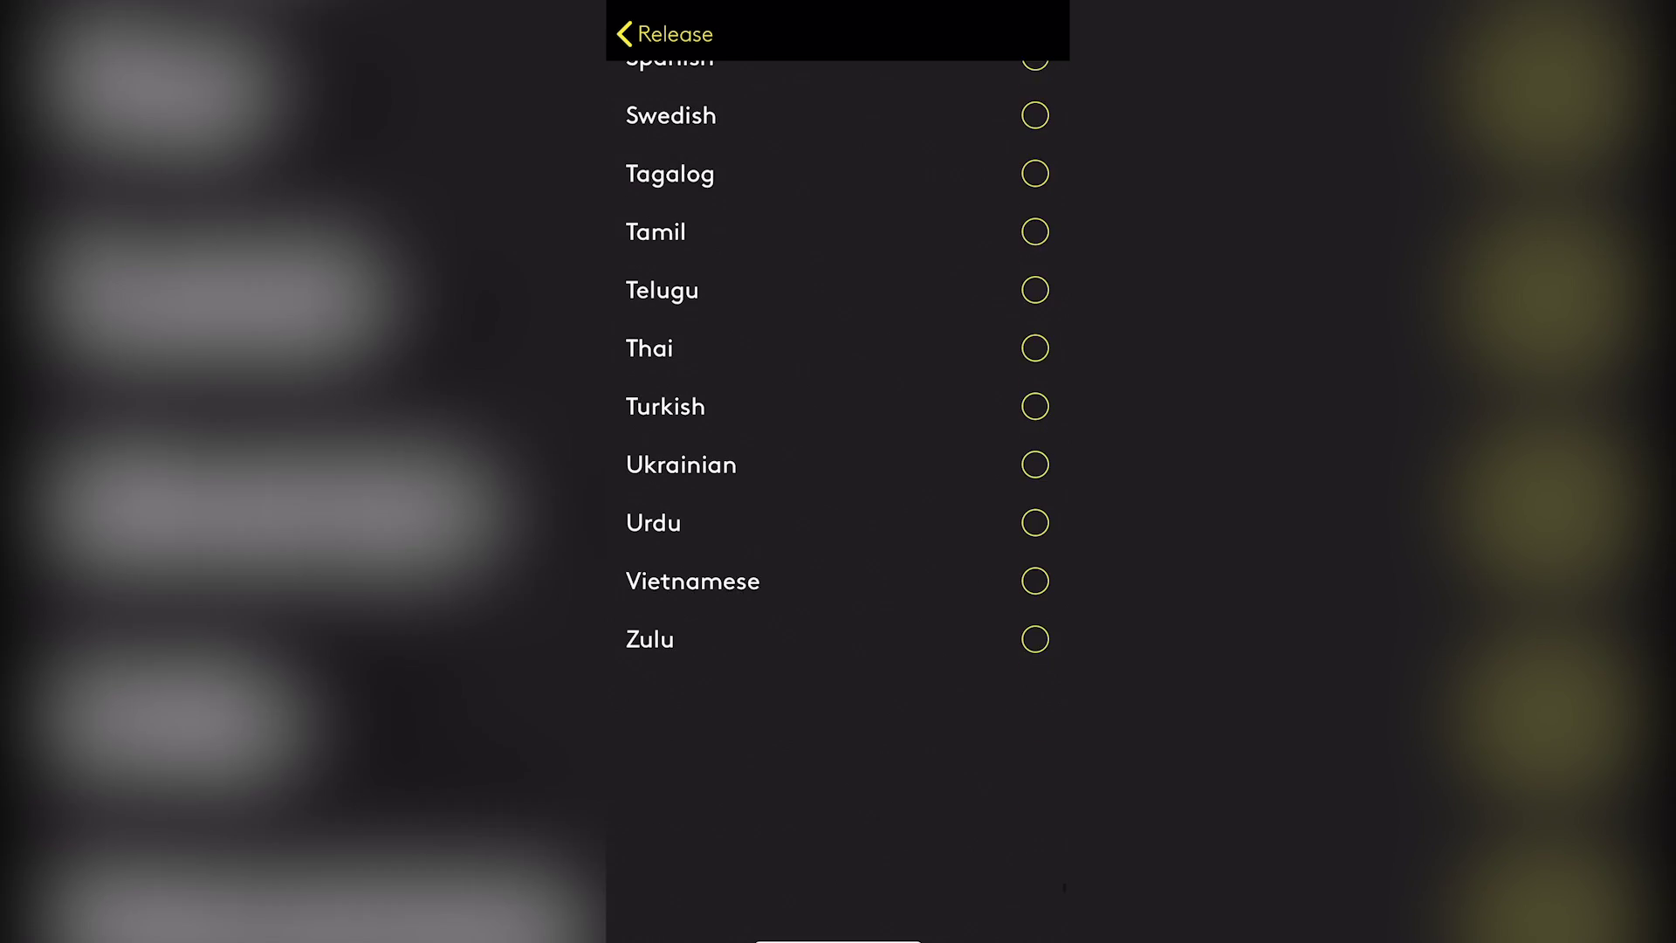
scroll(838, 524, "up", 20)
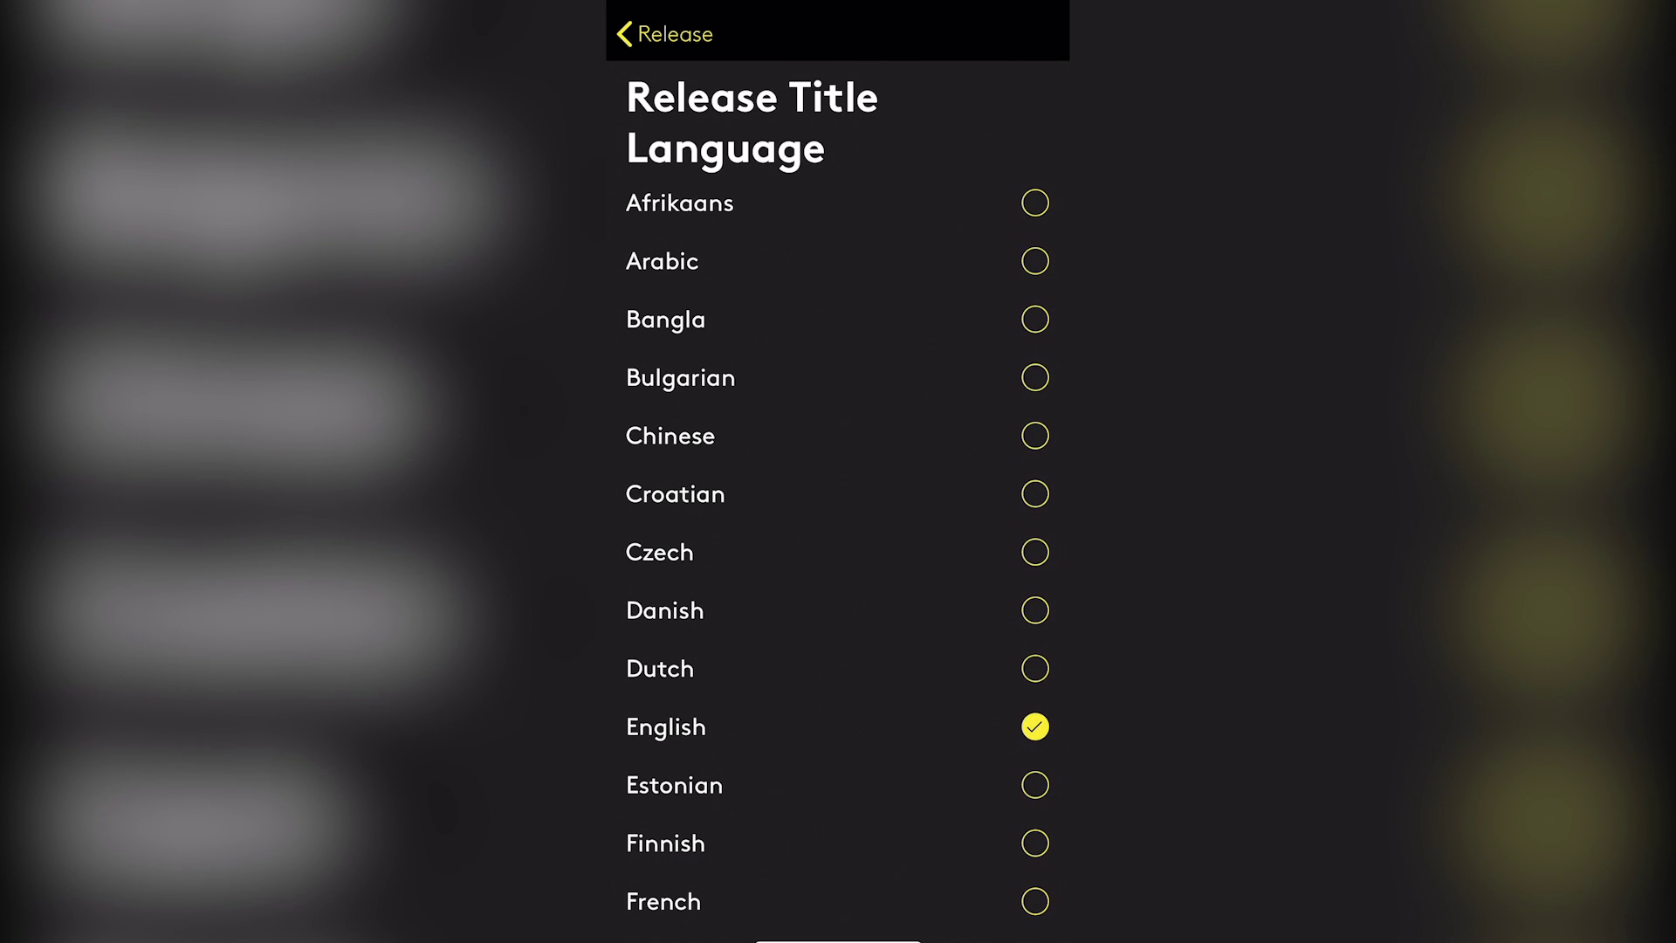
left_click(666, 34)
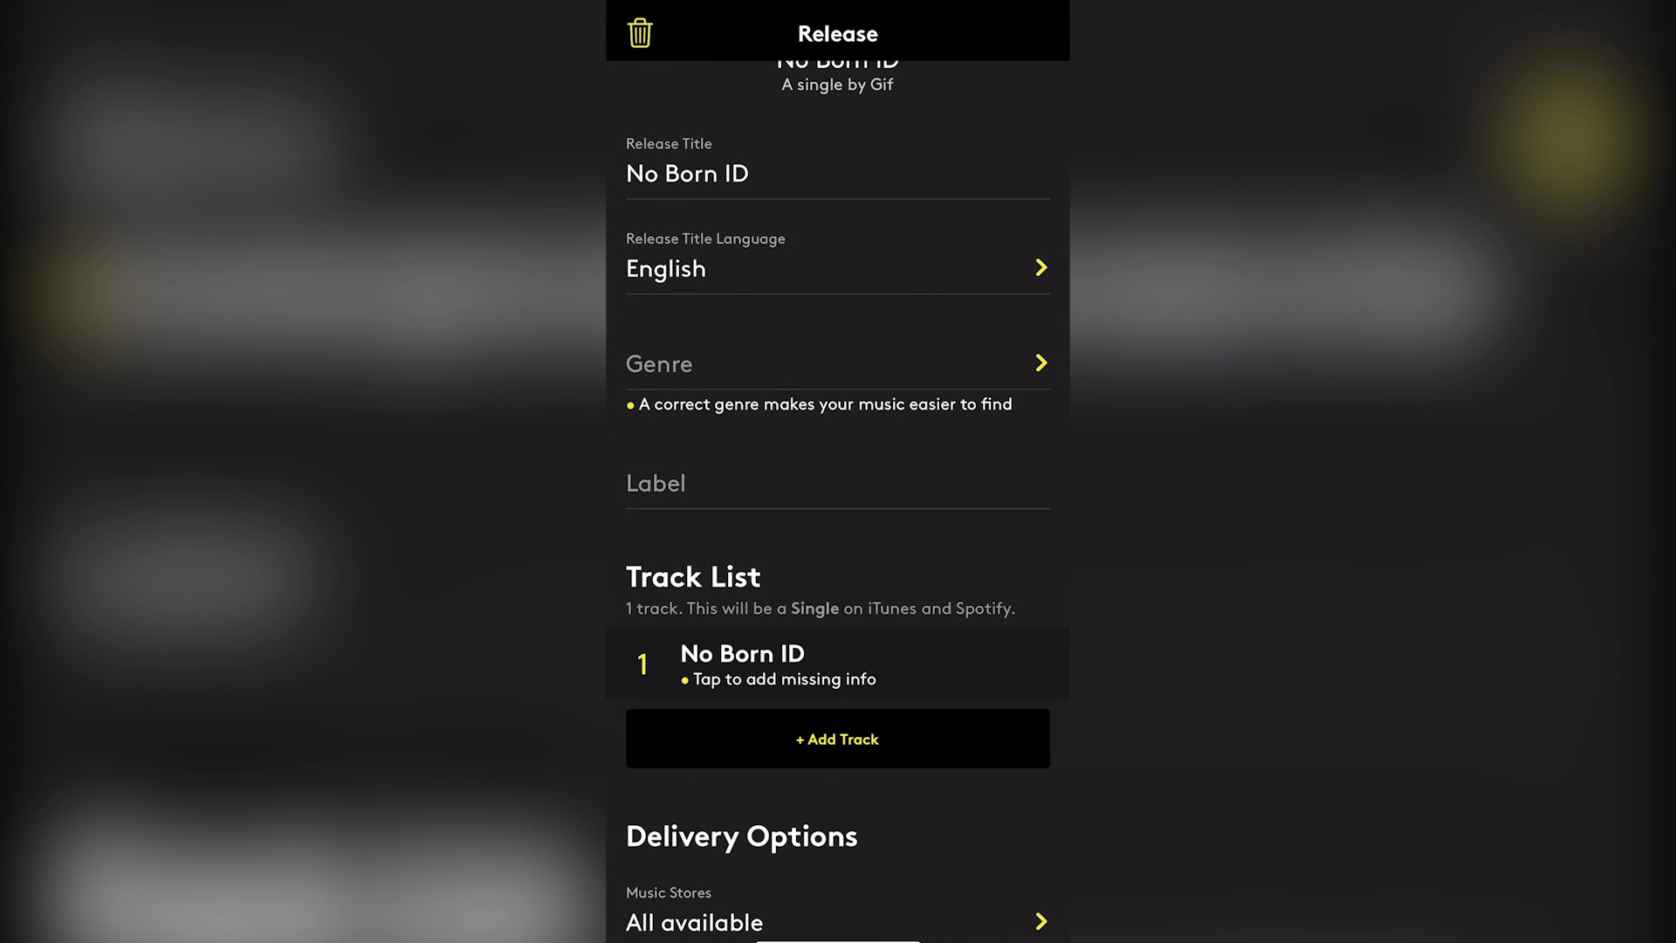
Set the release genre to Hip Hop/Rap under the Hip Hop/Rap group
left_click(834, 363)
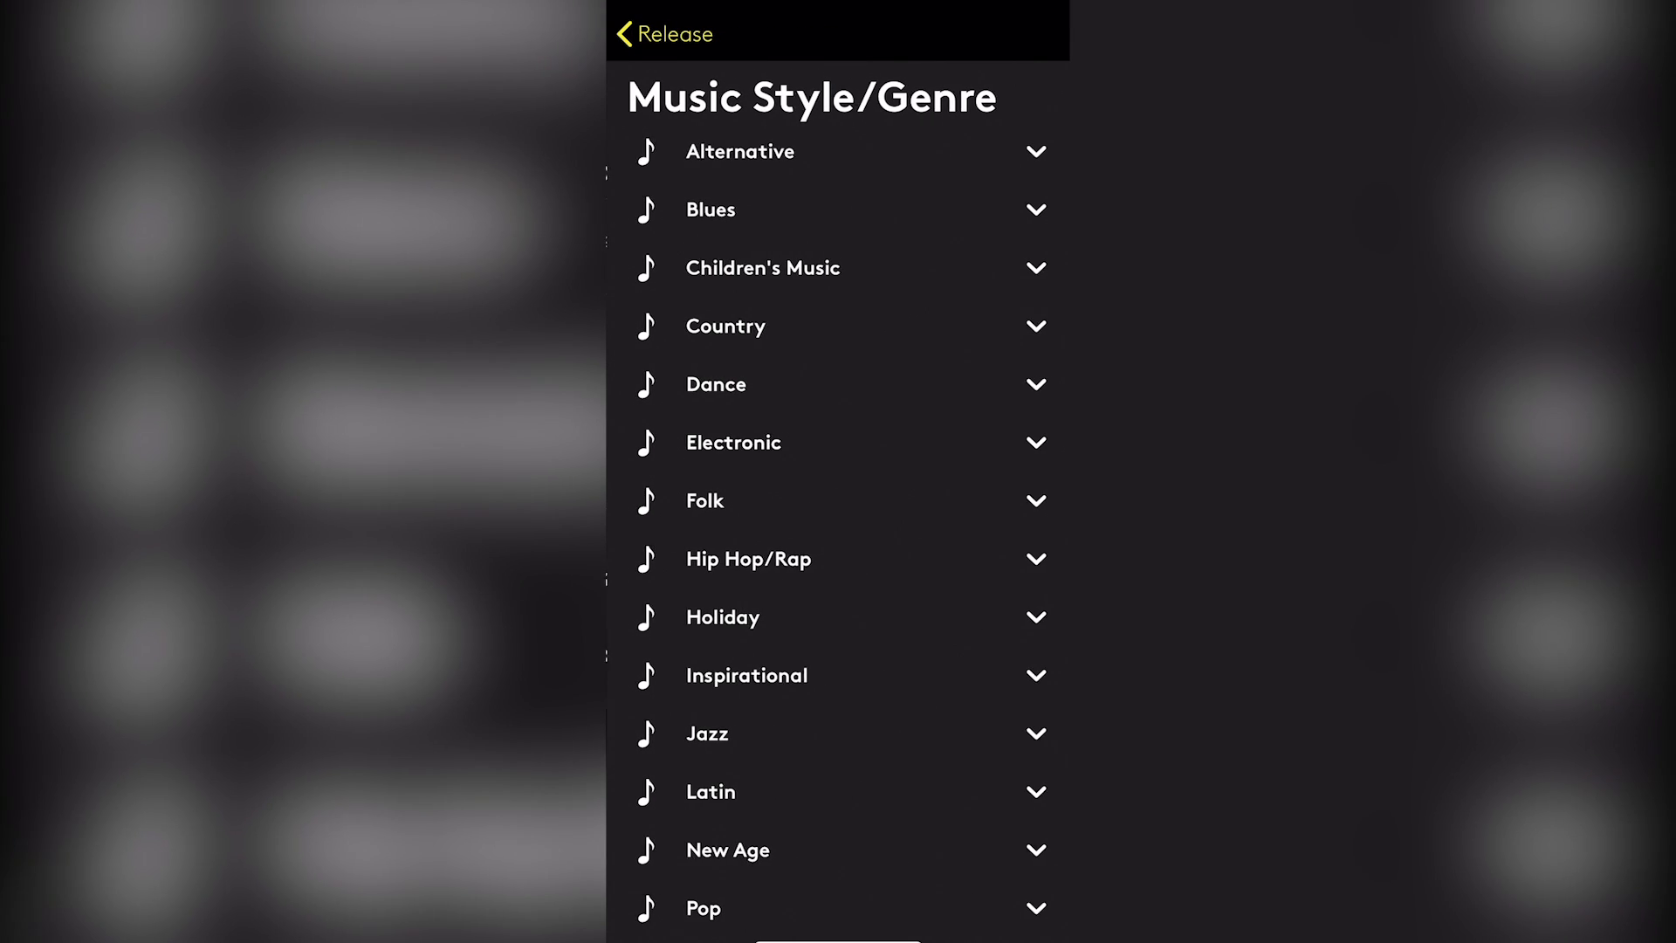
scroll(838, 489, "down", 3)
left_click(747, 321)
scroll(838, 489, "down", 1)
left_click(1036, 312)
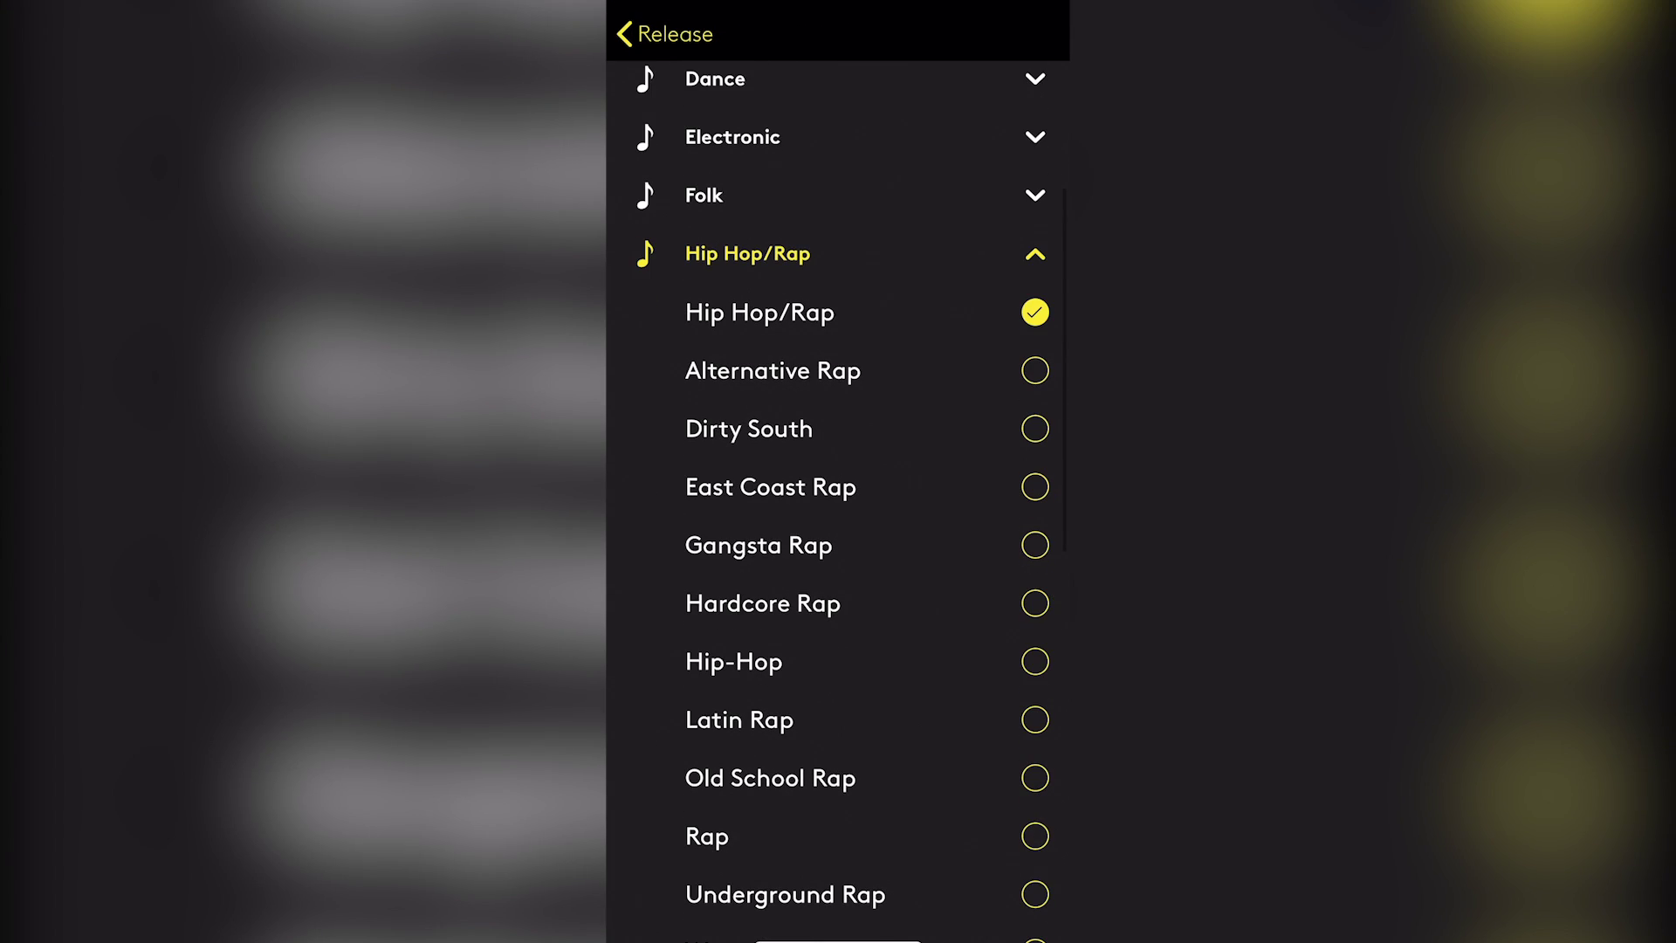
scroll(838, 489, "up", 4)
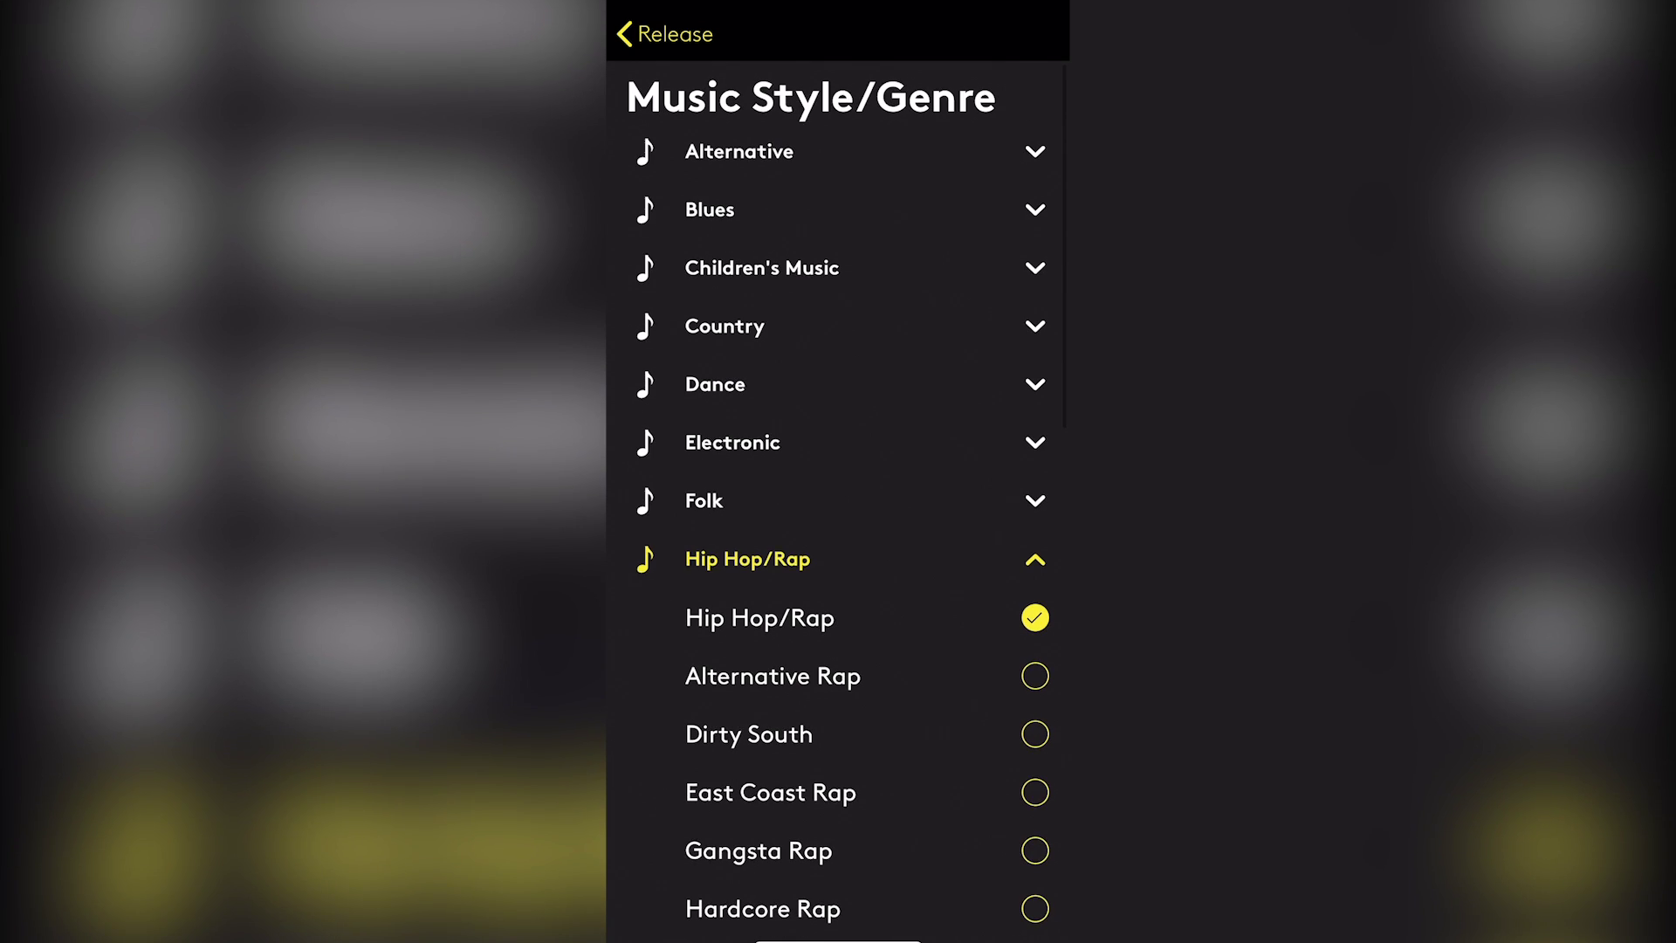
left_click(665, 33)
Enter Payusnomind as the record label
left_click(655, 458)
type("P")
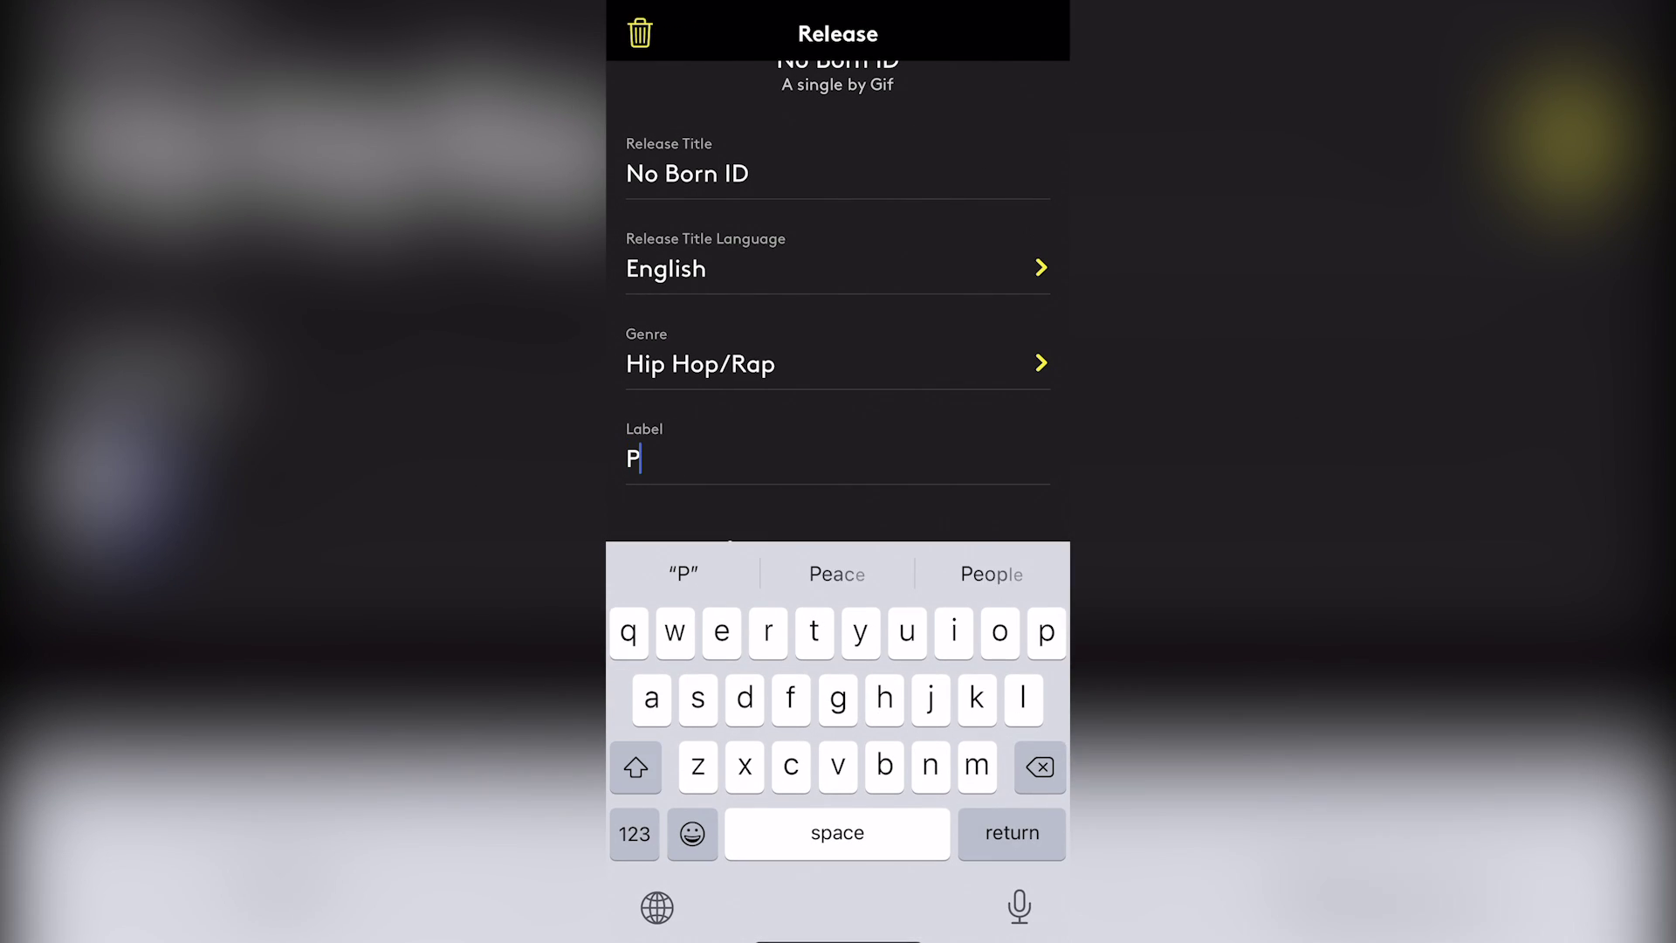
type("ayusnomind")
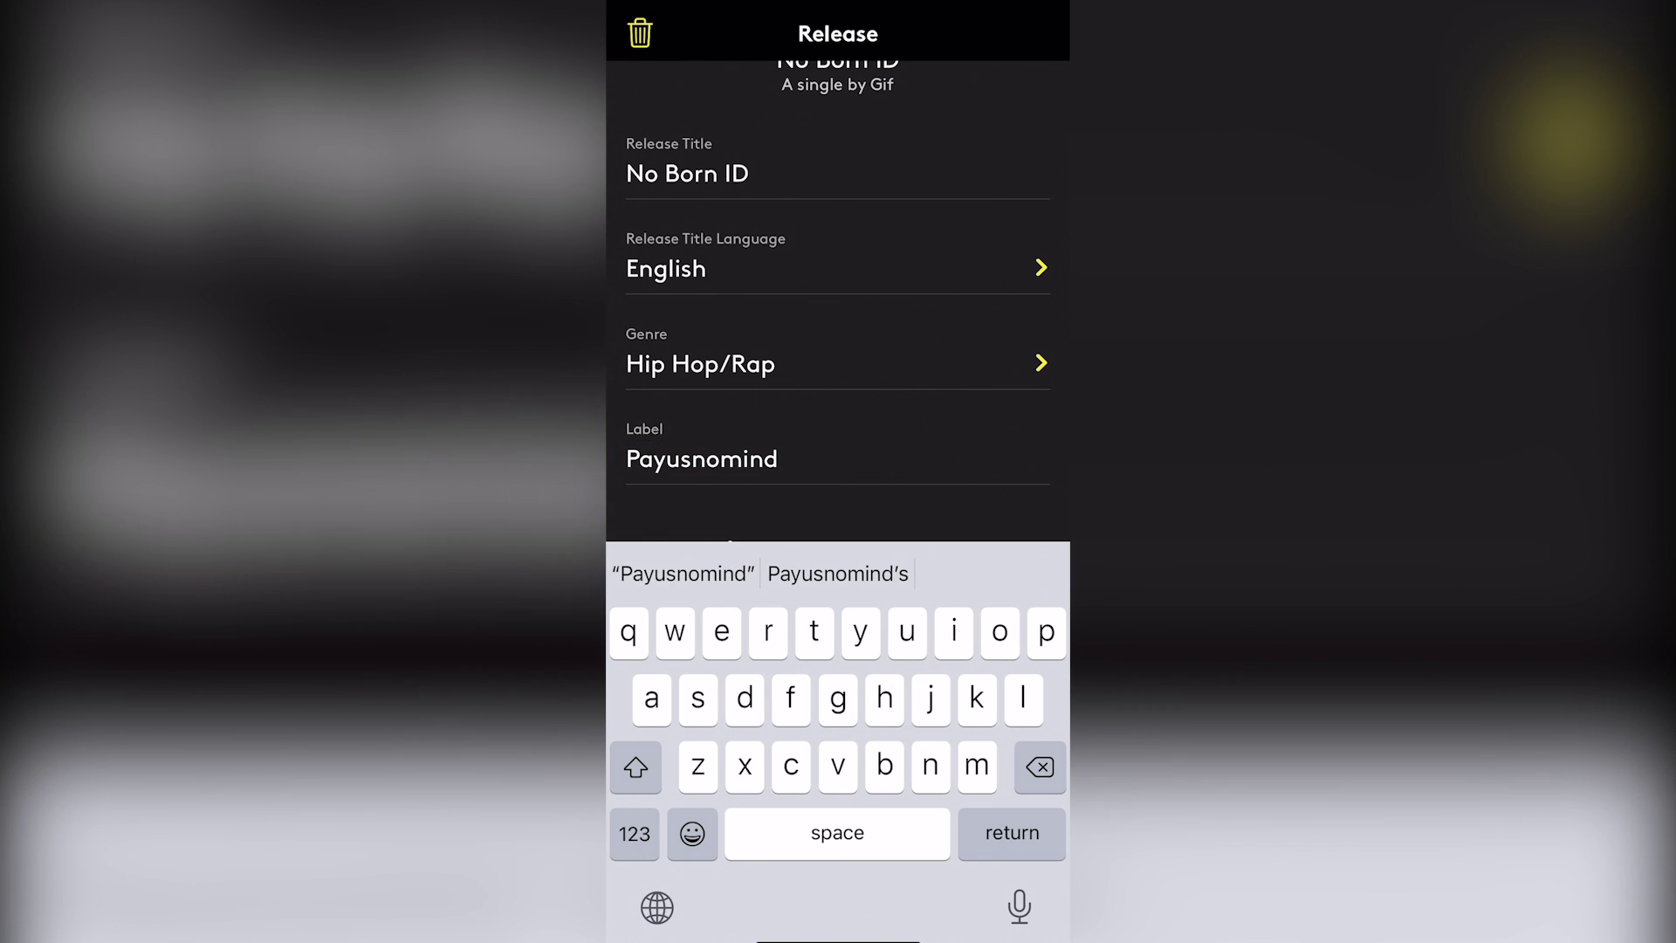
scroll(838, 297, "down", 3)
scroll(838, 297, "down", 3)
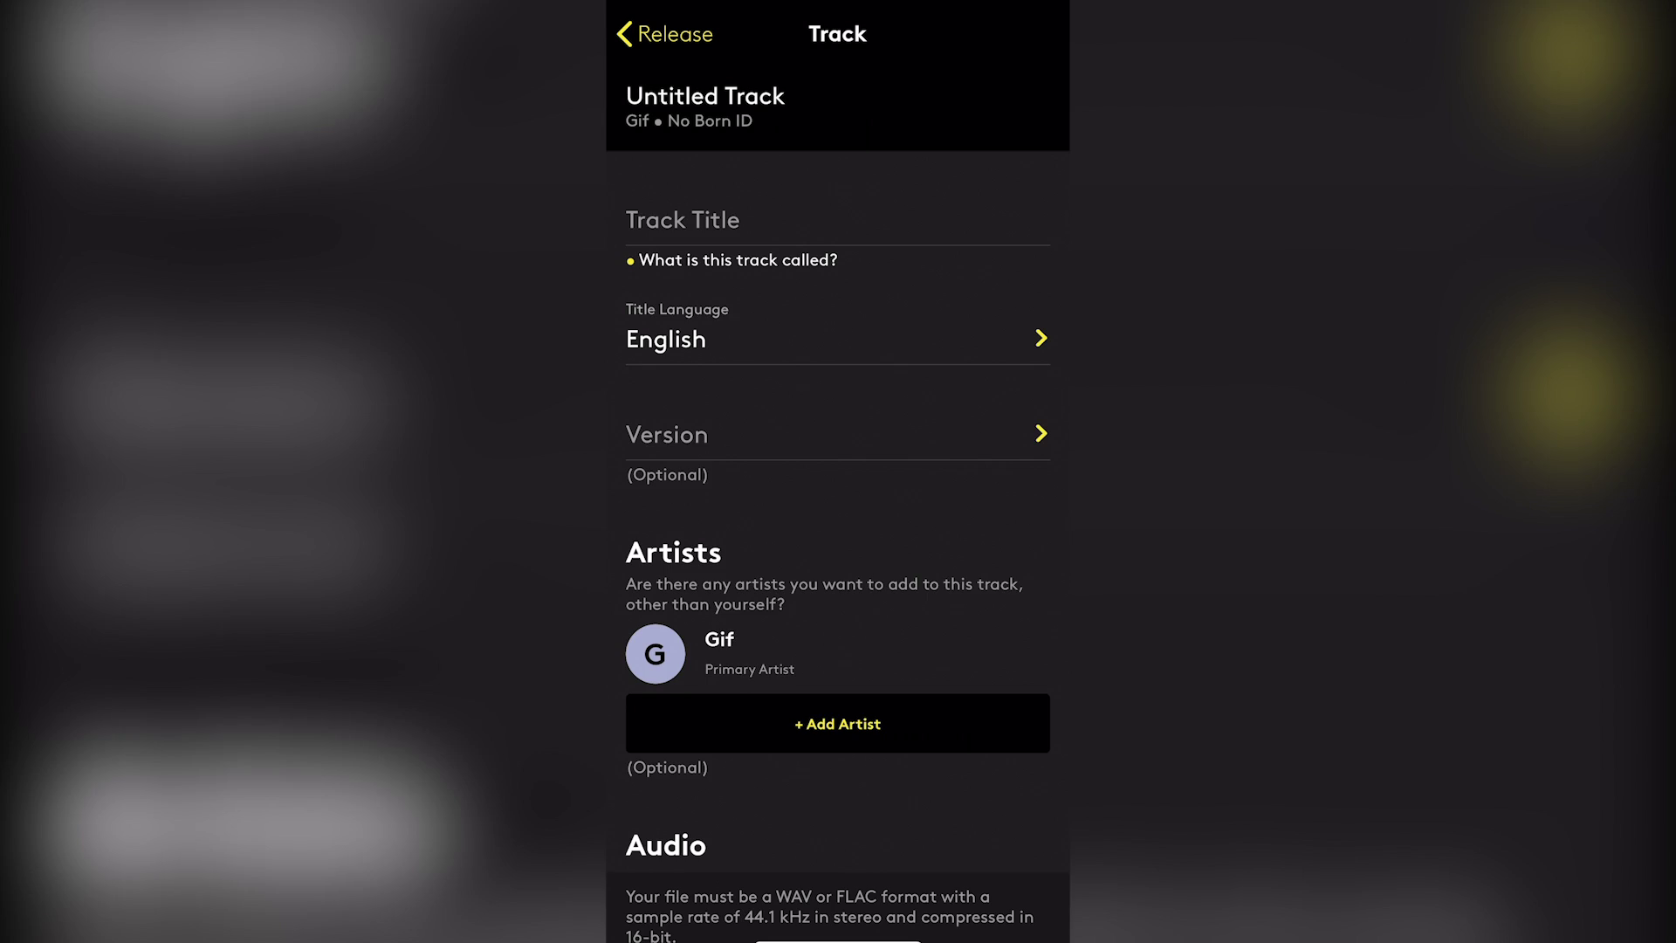
Delete the extra Untitled Track and confirm the deletion
scroll(838, 524, "down", 15)
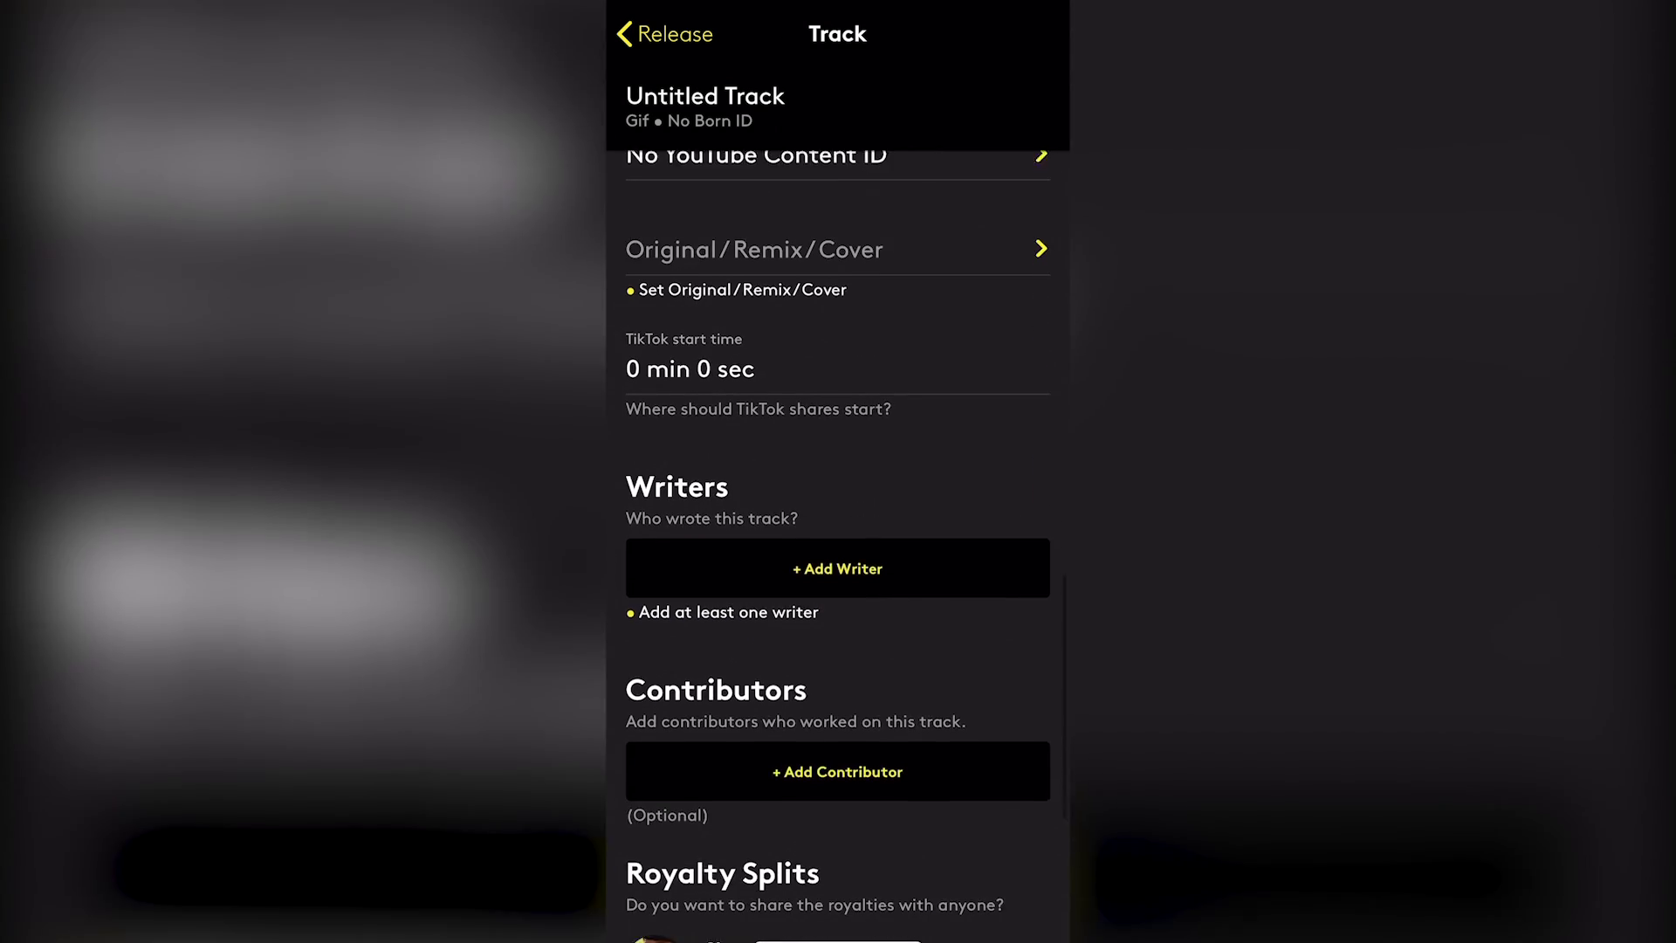
scroll(838, 524, "down", 4)
left_click(837, 862)
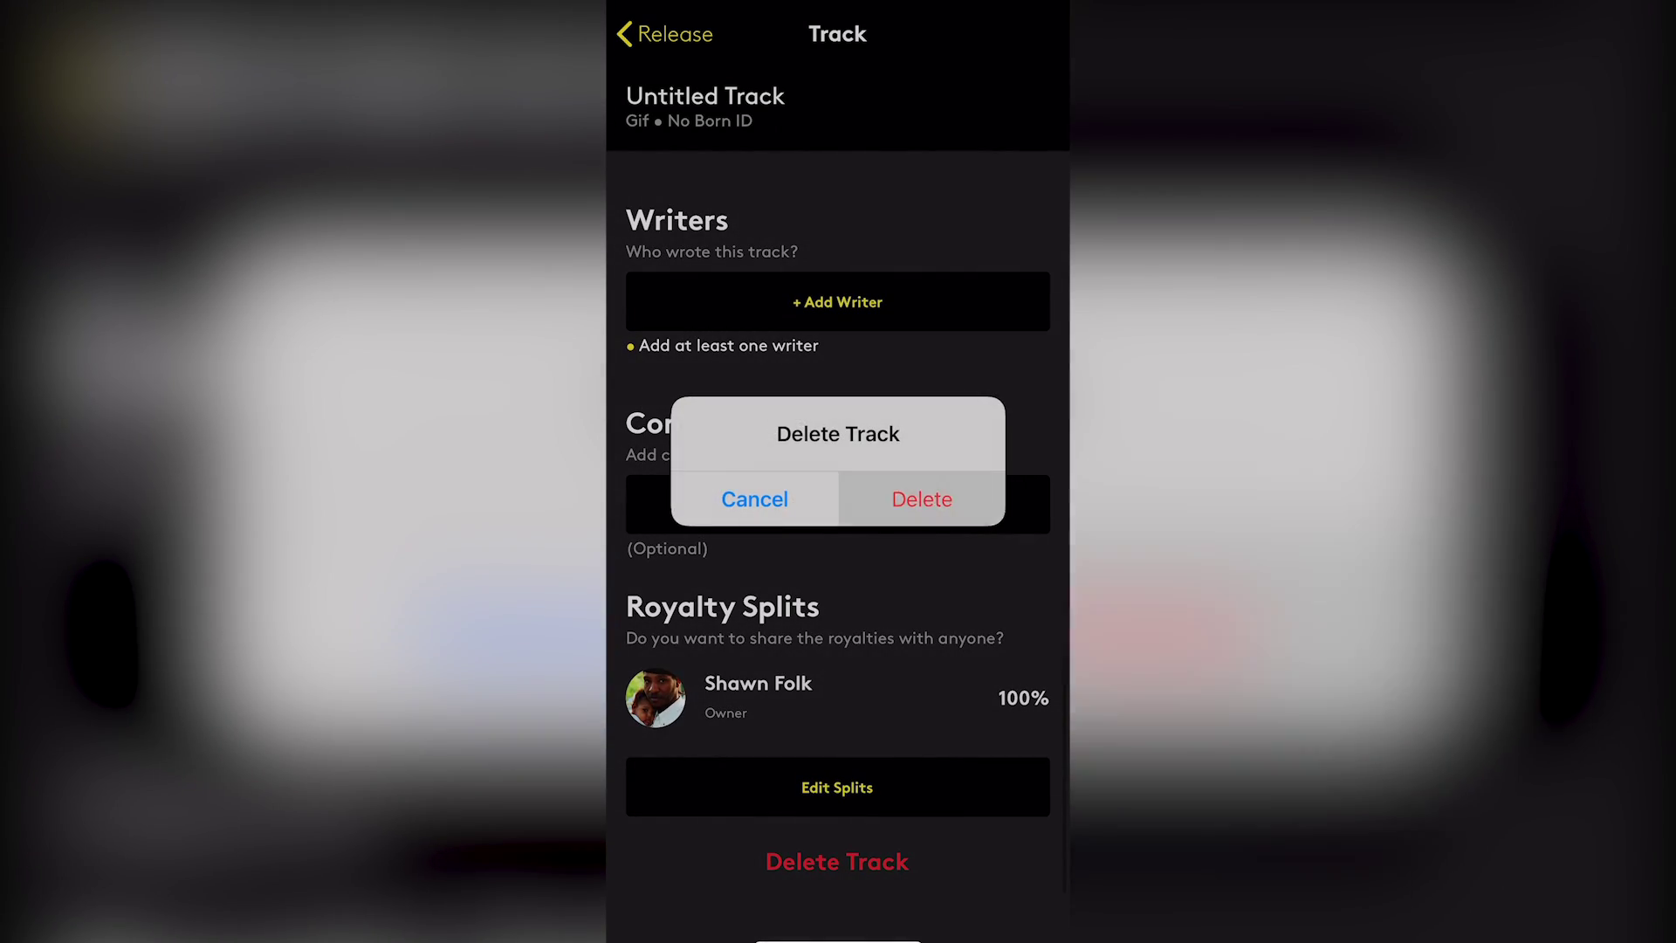
left_click(922, 498)
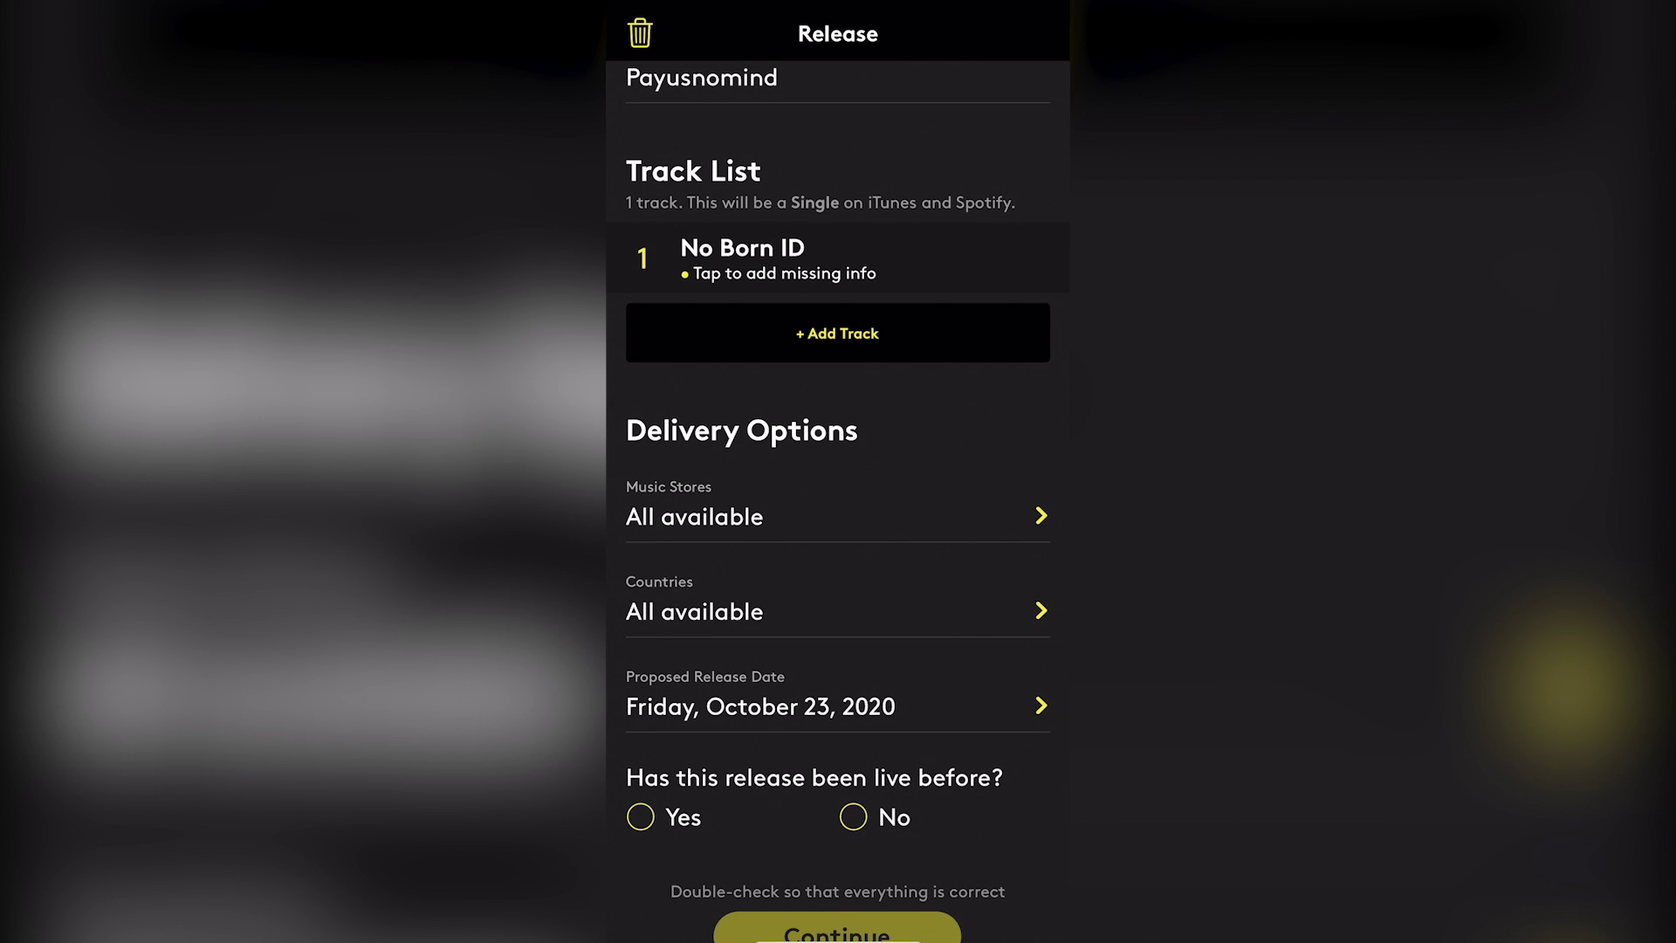
Review the No Born ID track's details, then go back to the release form
left_click(777, 258)
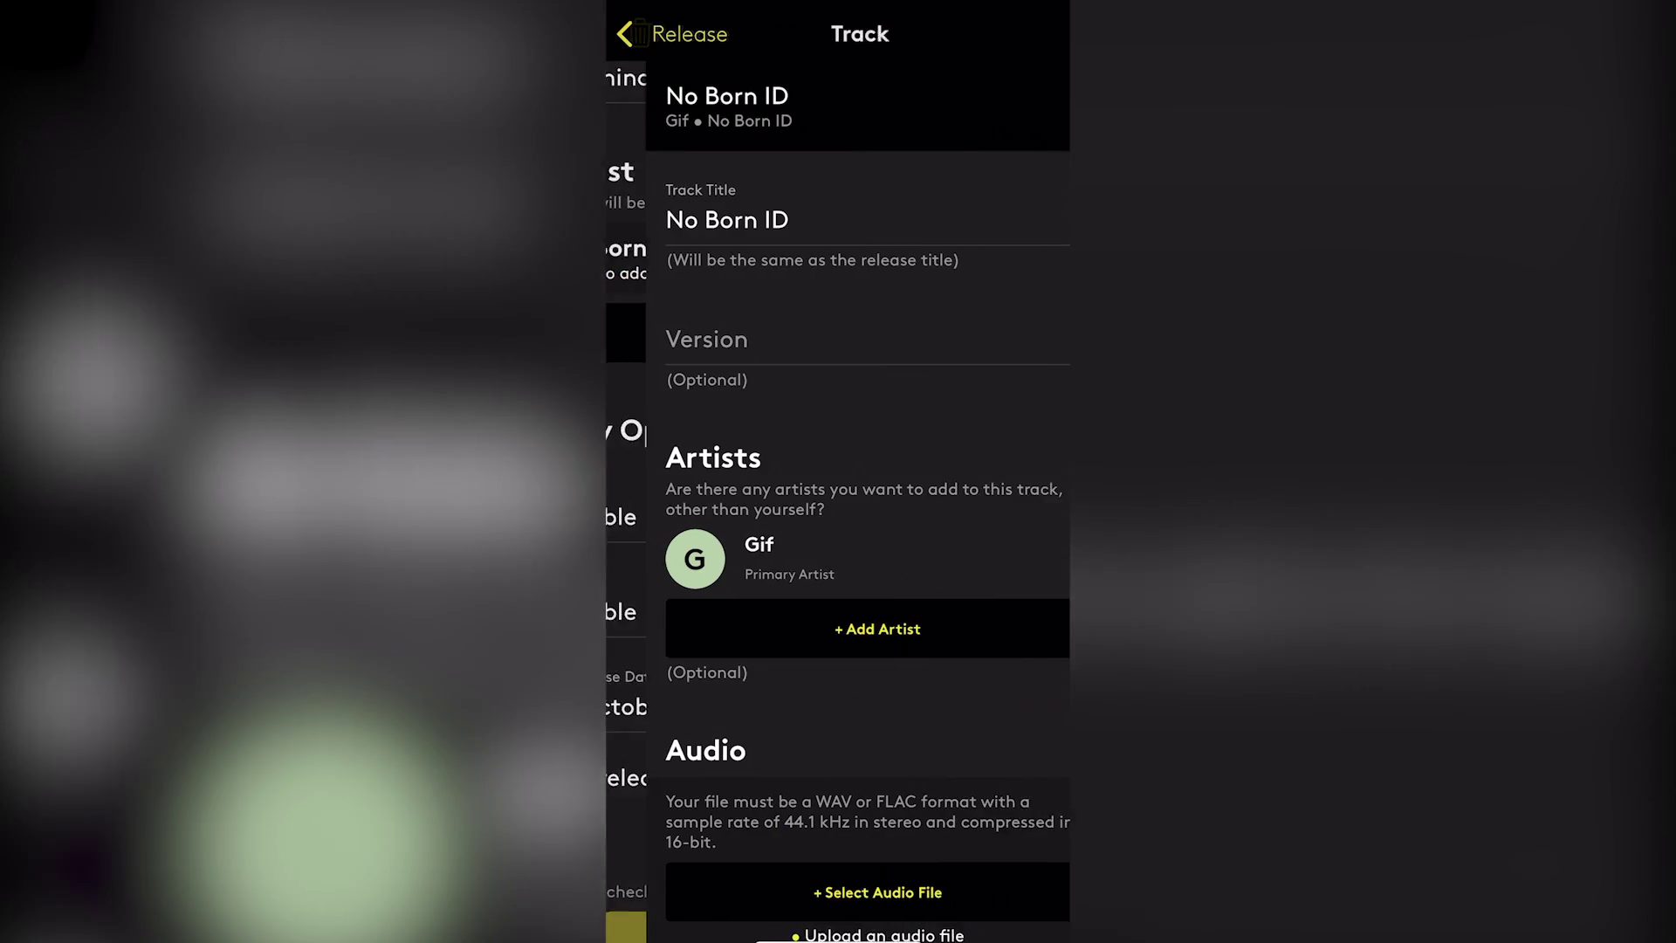
scroll(838, 541, "down", 6)
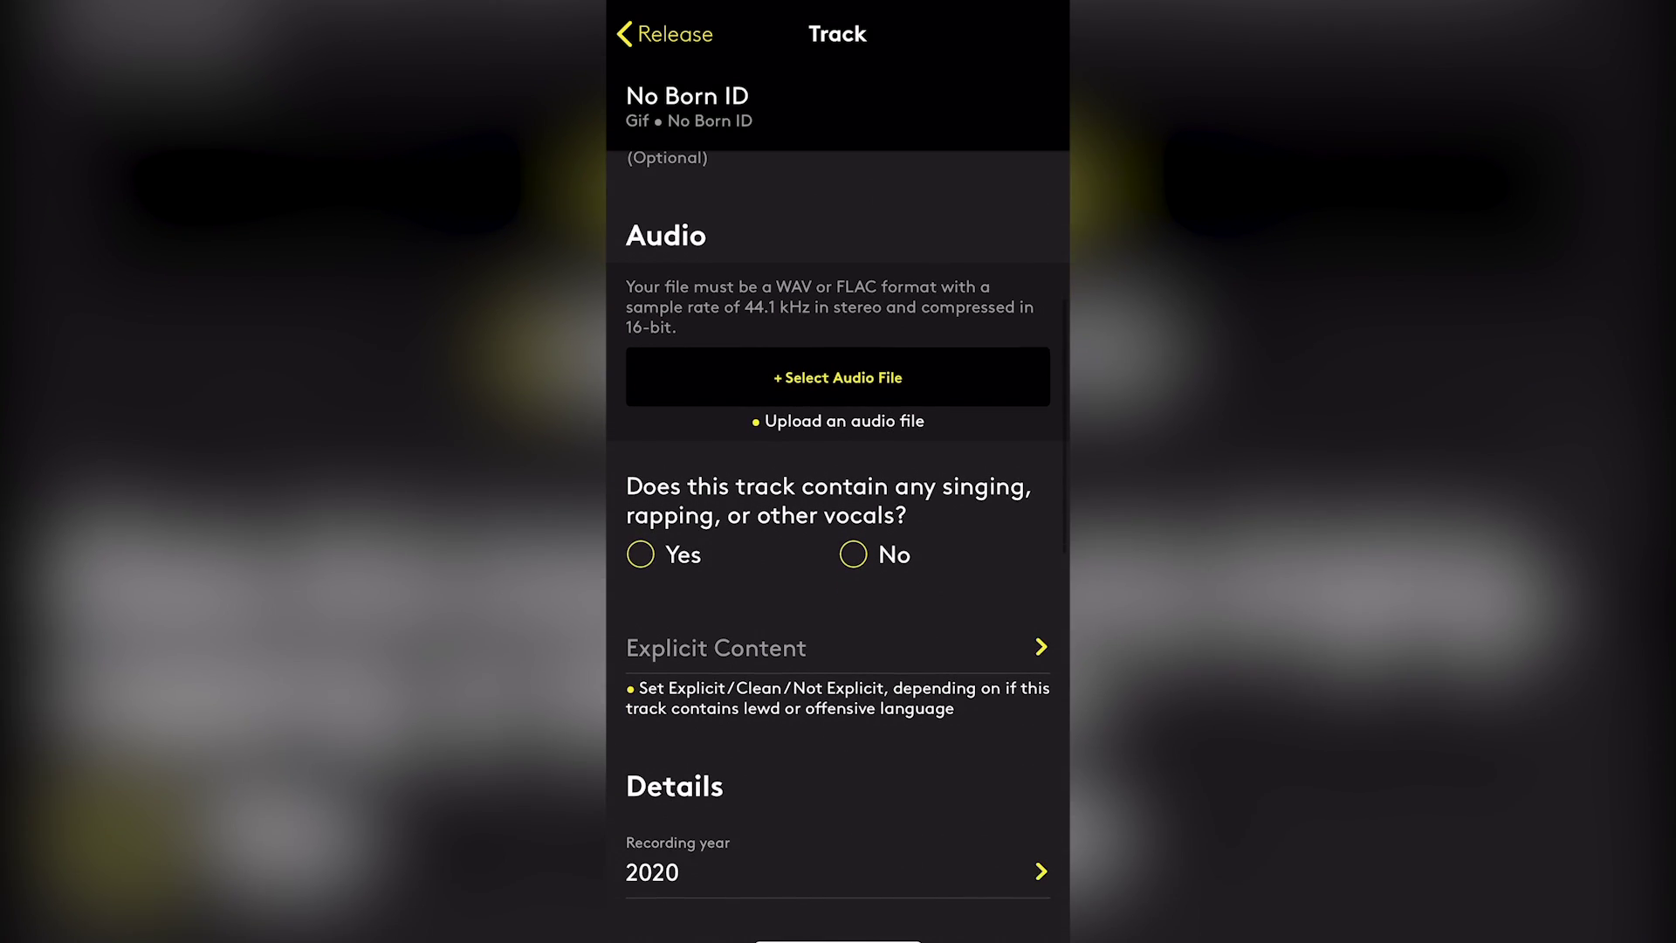
scroll(838, 471, "up", 6)
left_click(666, 34)
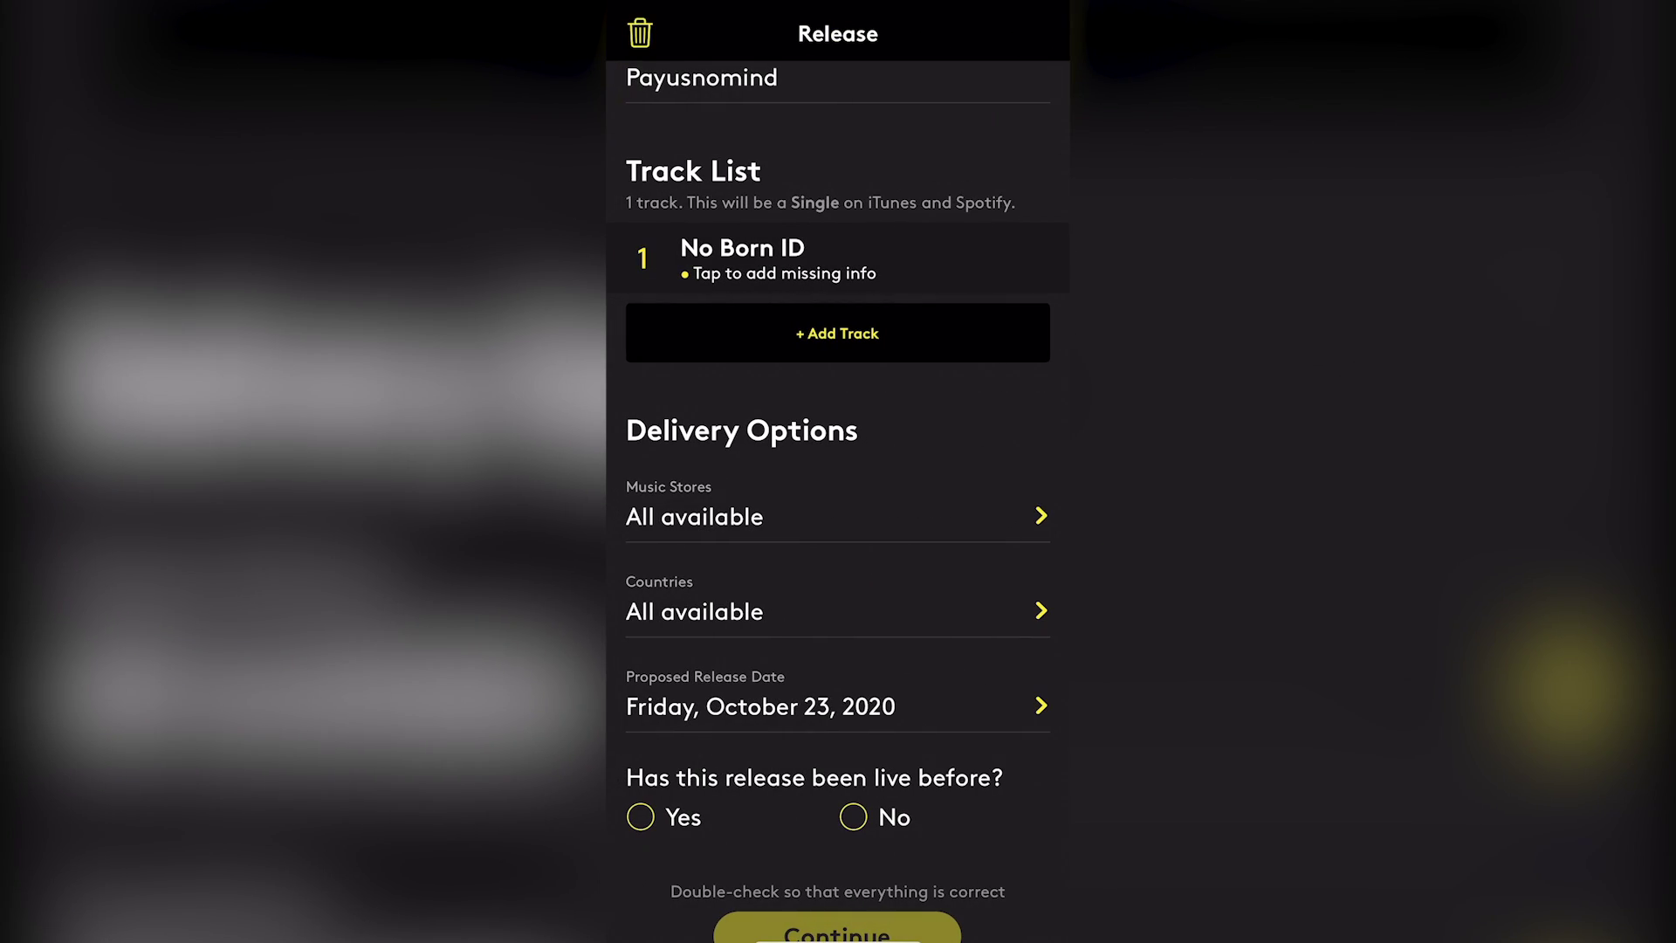
left_click(785, 258)
scroll(838, 524, "down", 1)
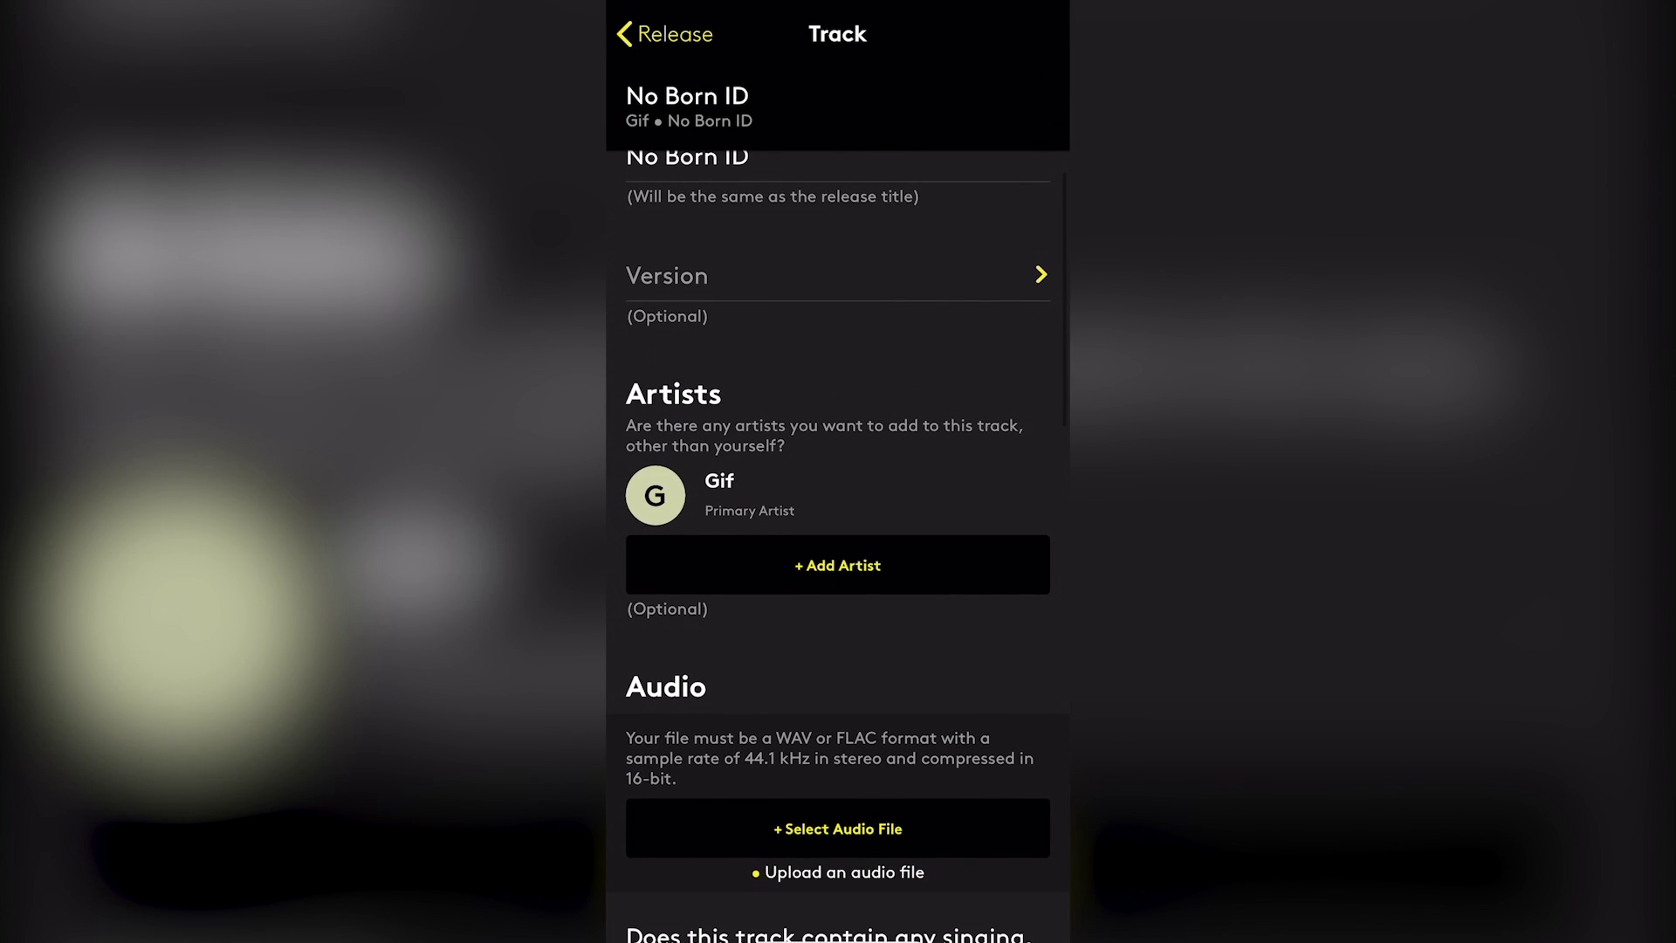
scroll(838, 523, "up", 1)
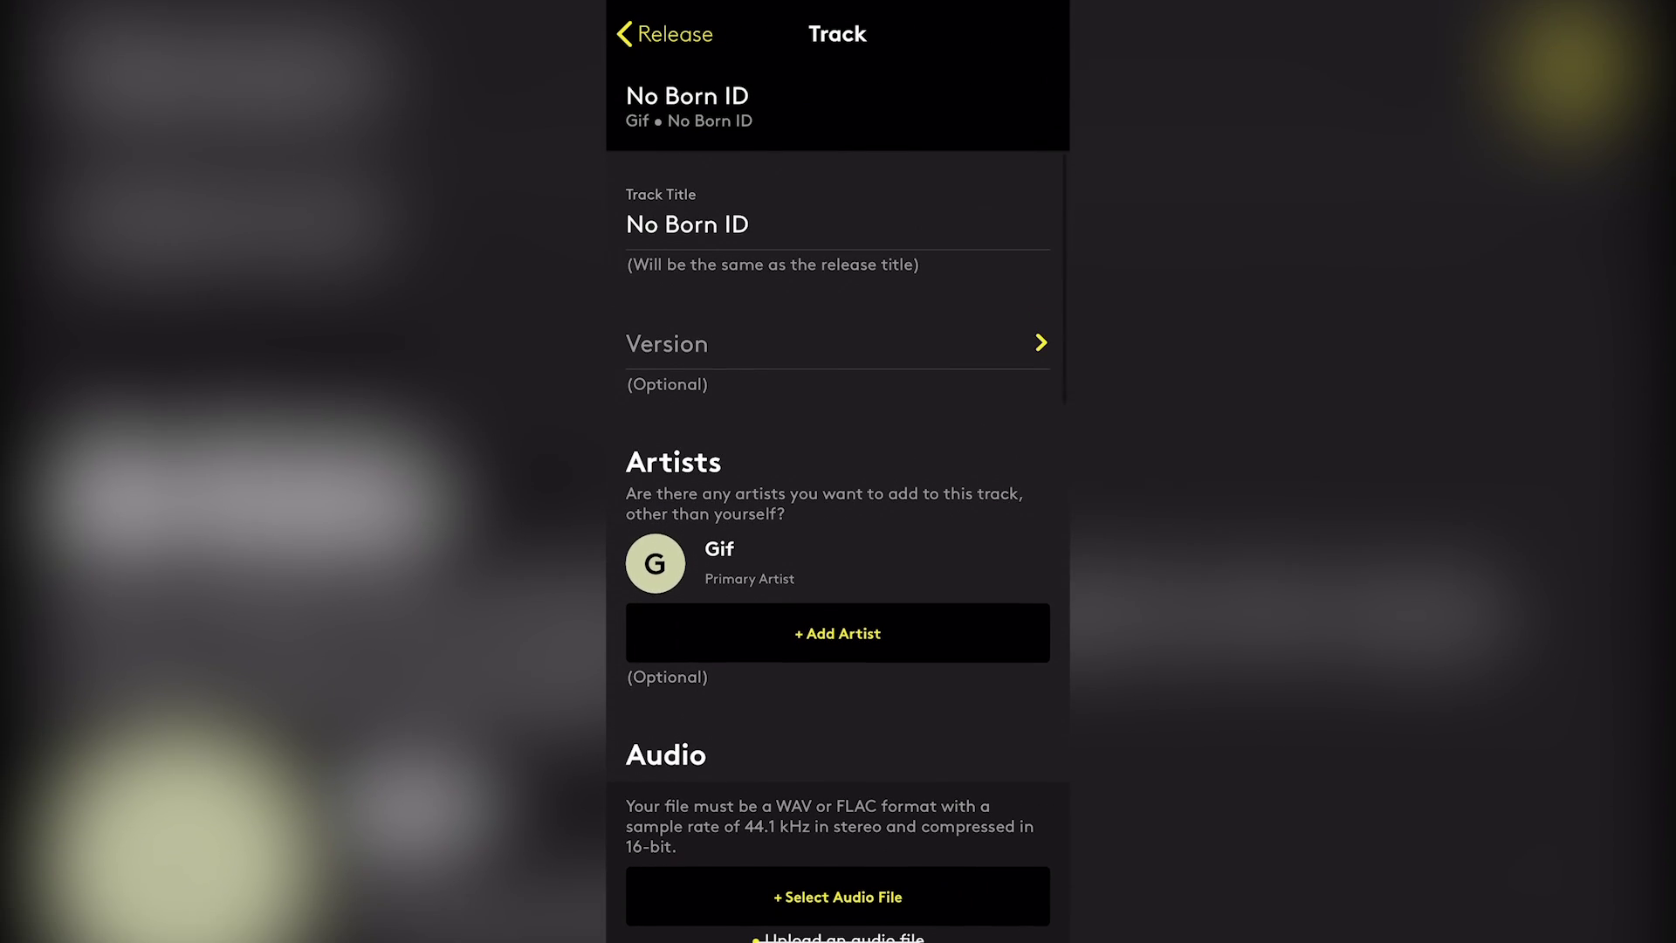
left_click(829, 341)
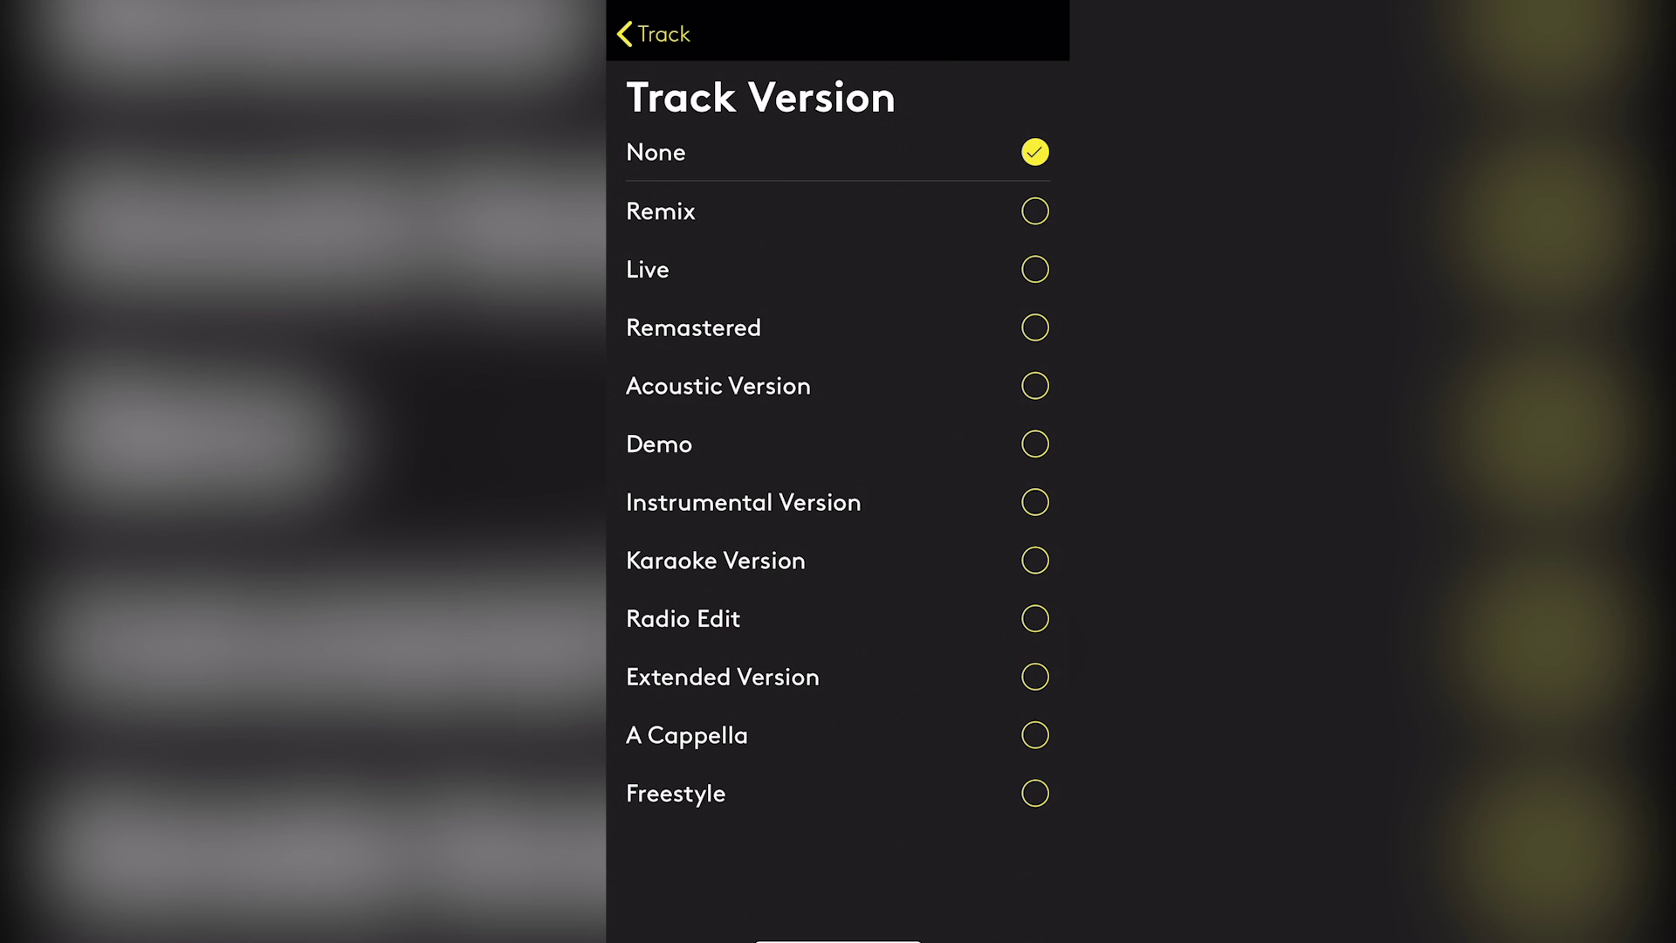
left_click(653, 34)
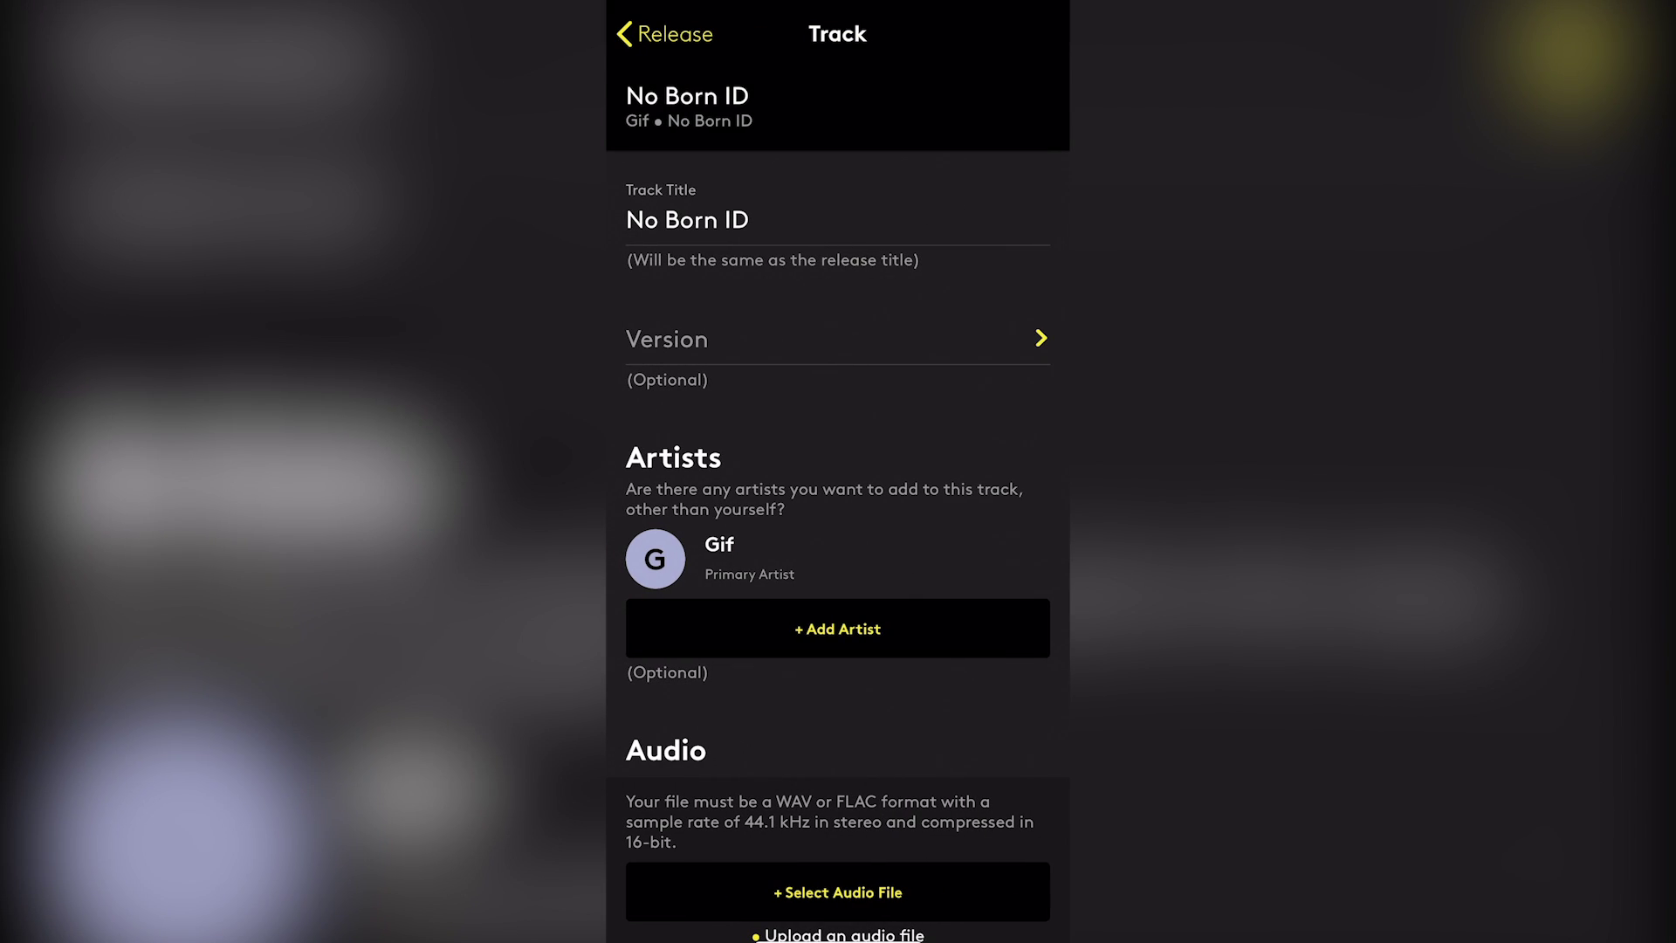
scroll(838, 524, "down", 3)
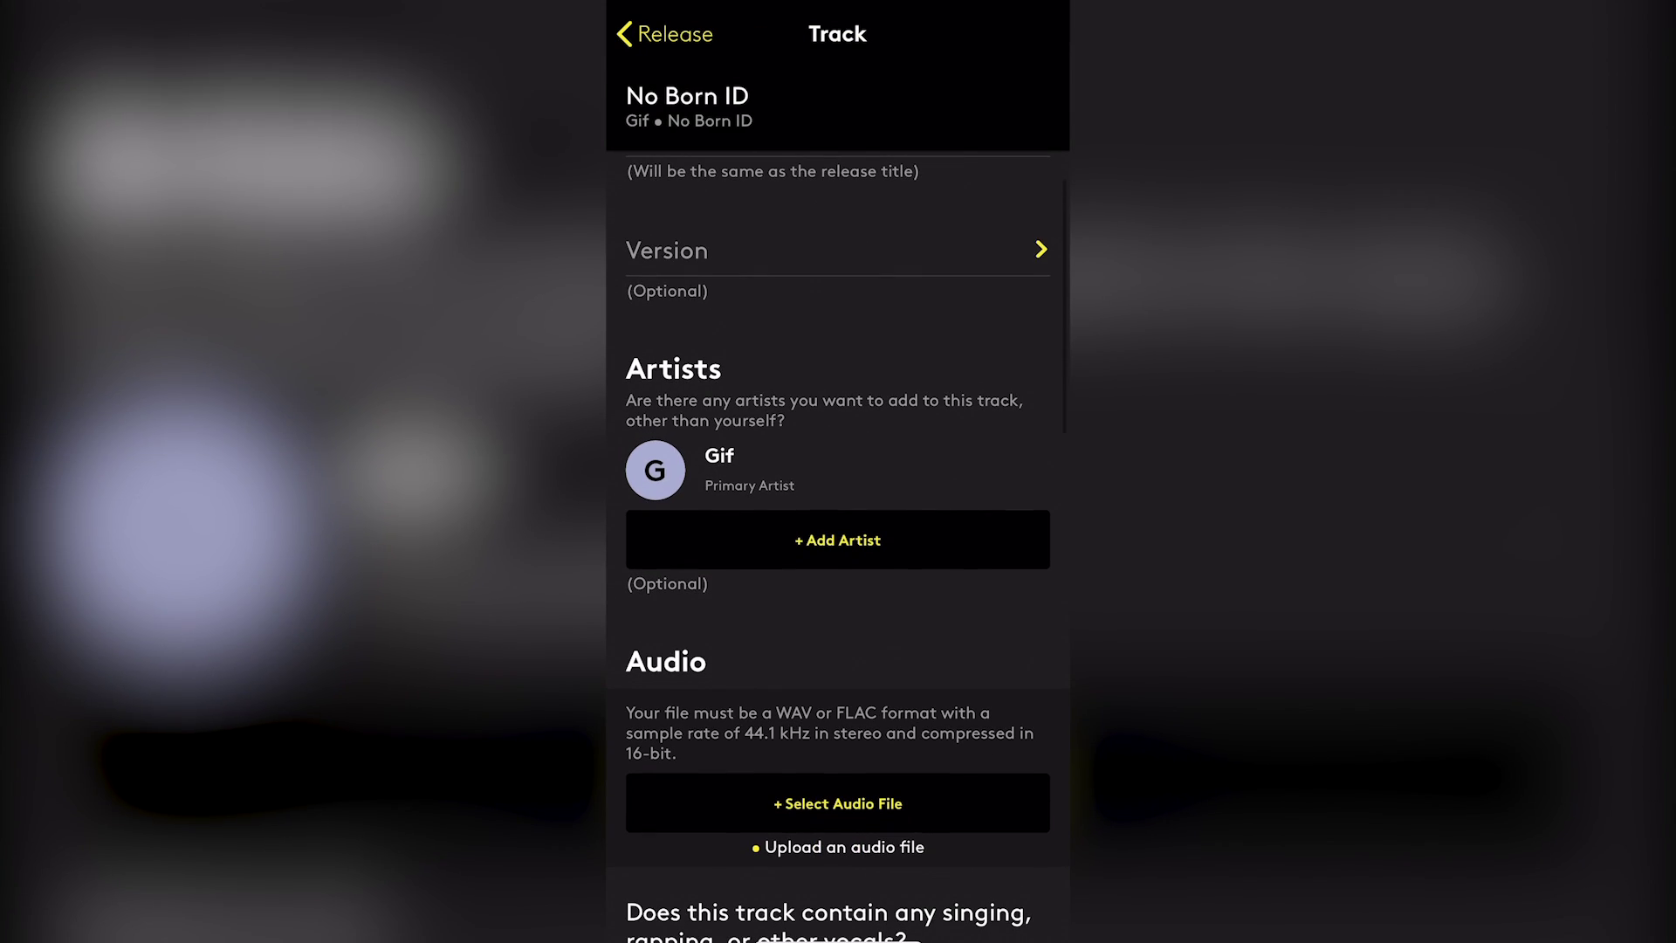
scroll(838, 523, "down", 2)
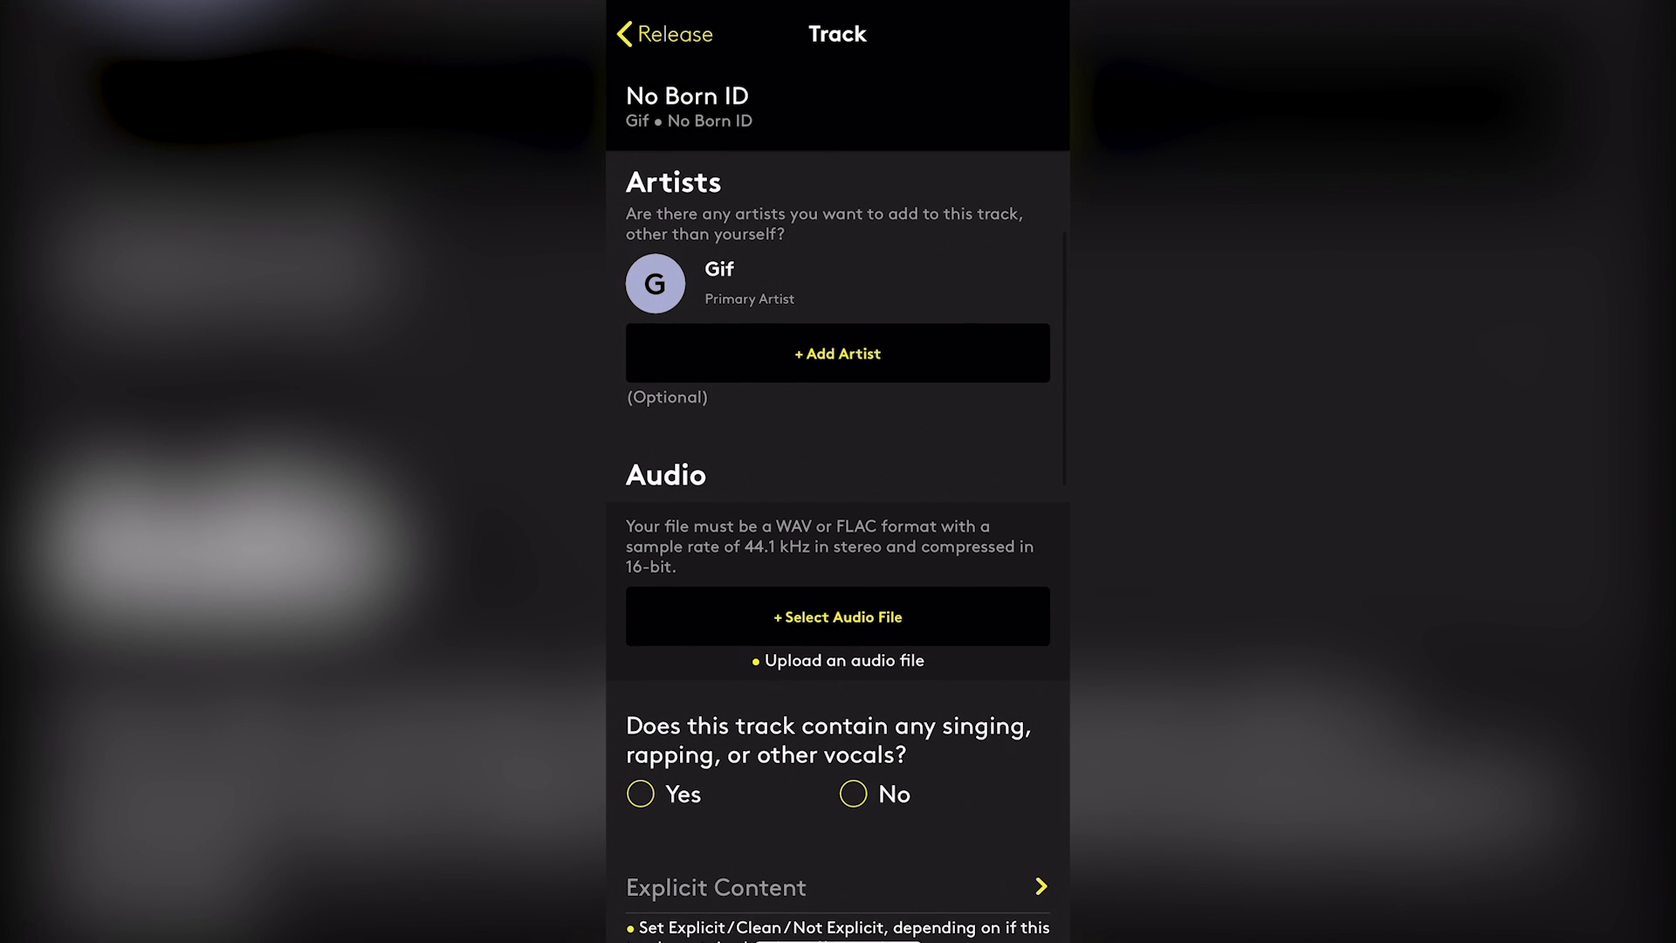
Add a featured artist by name and link them to their existing Spotify profile
left_click(838, 348)
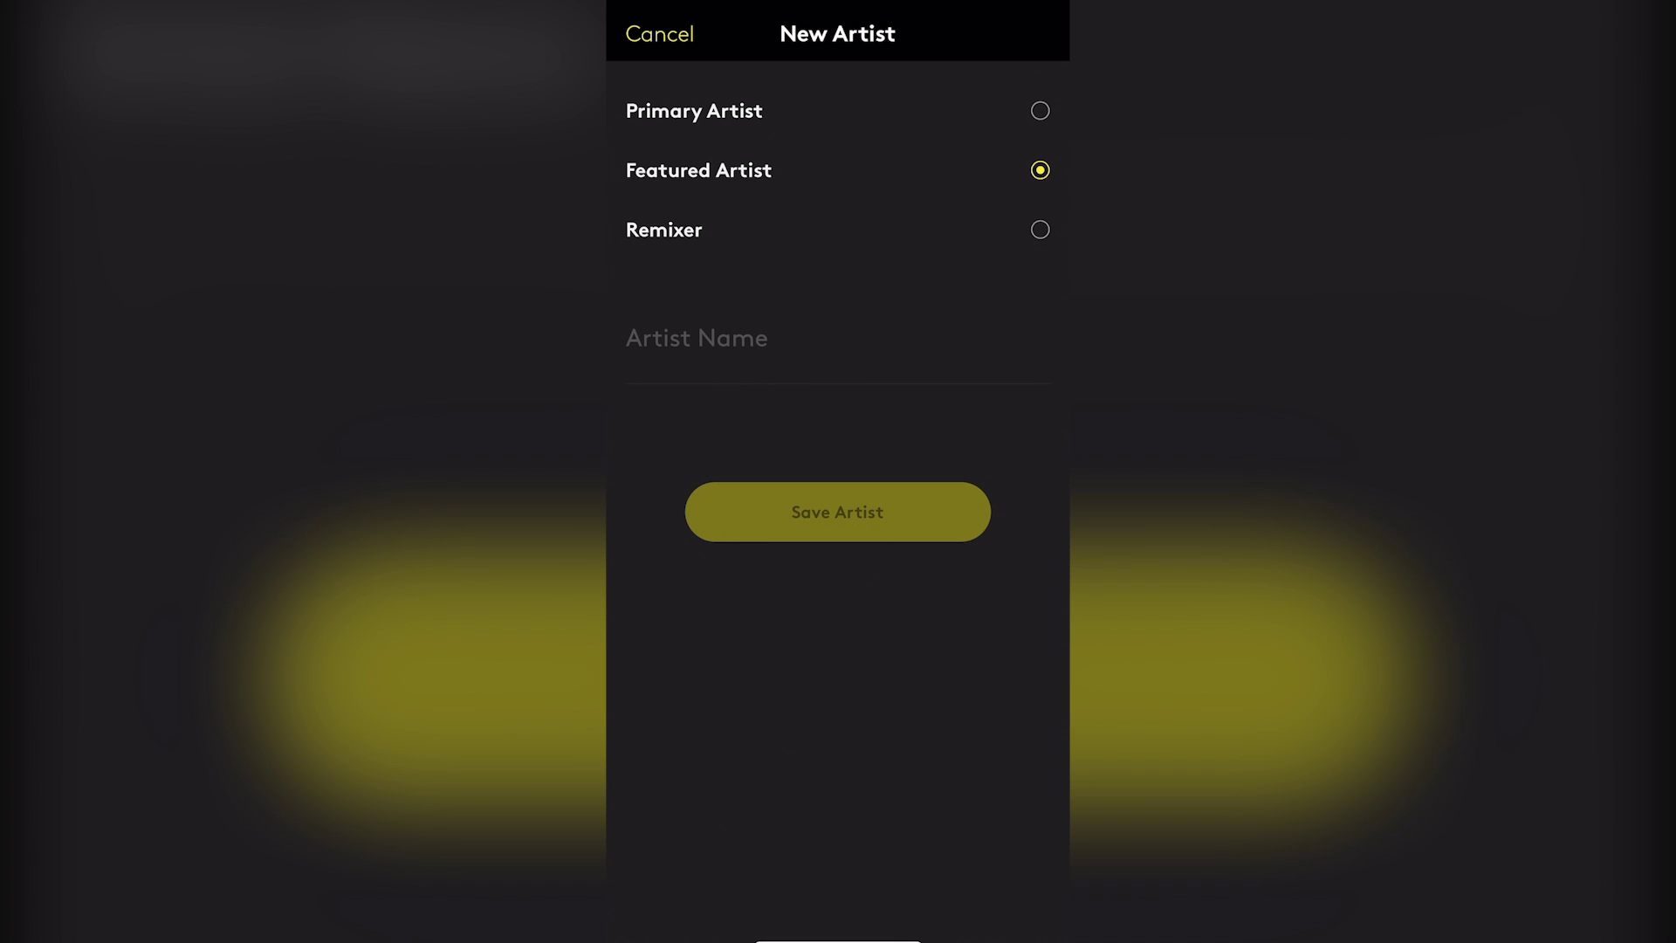
left_click(696, 340)
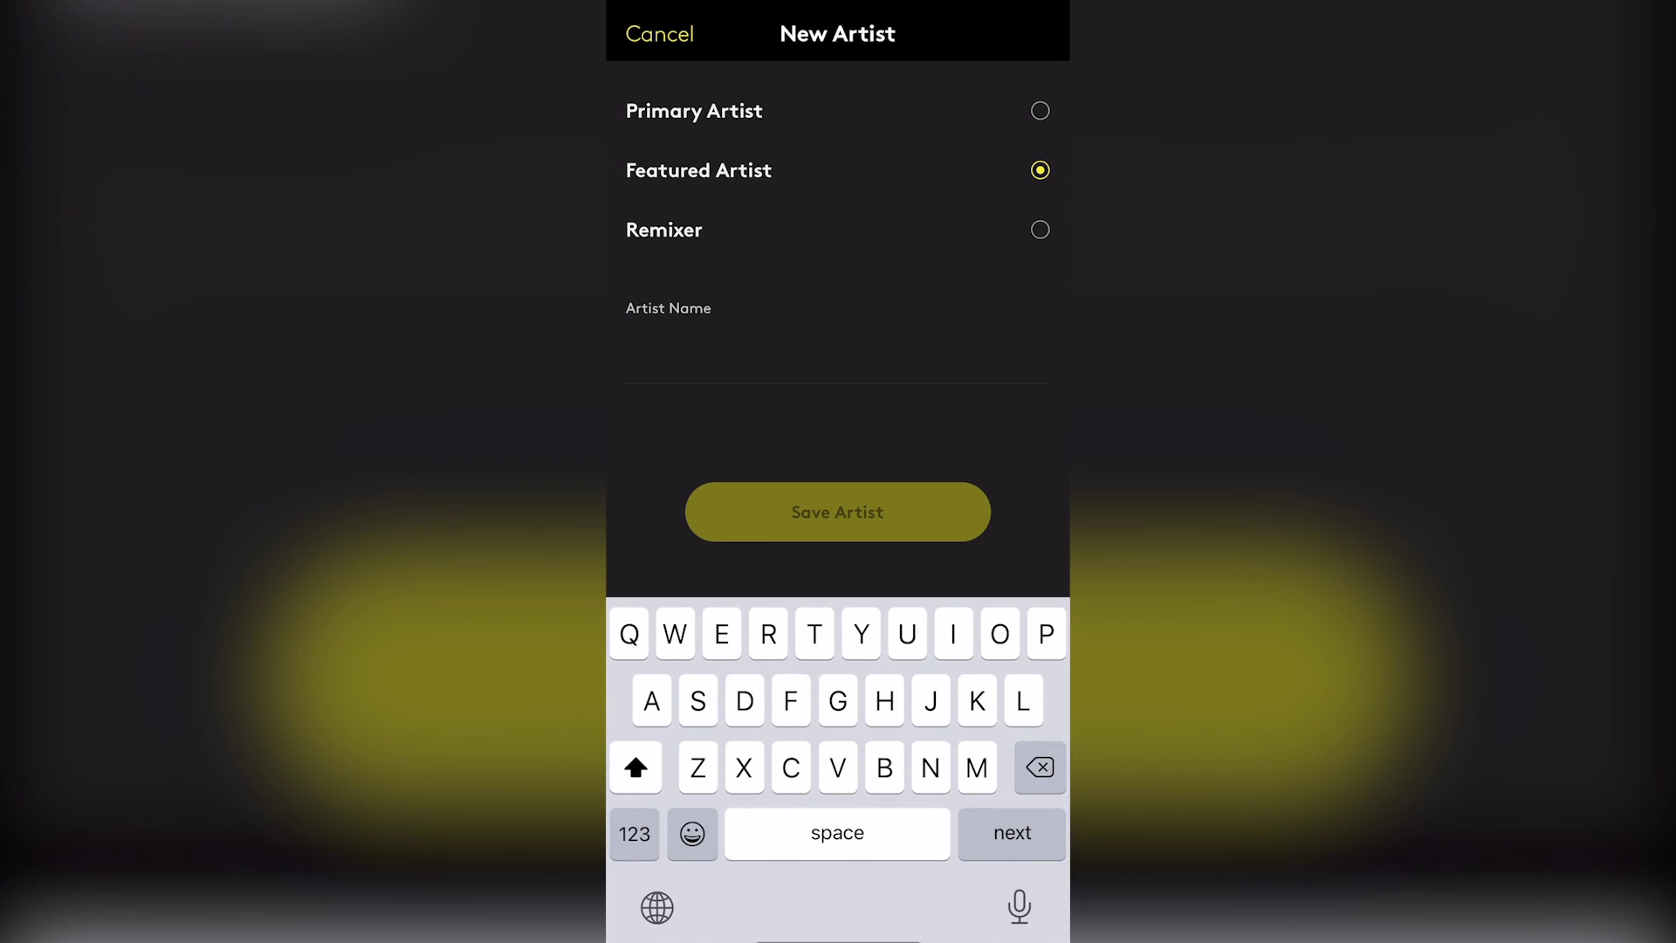
type("Billi")
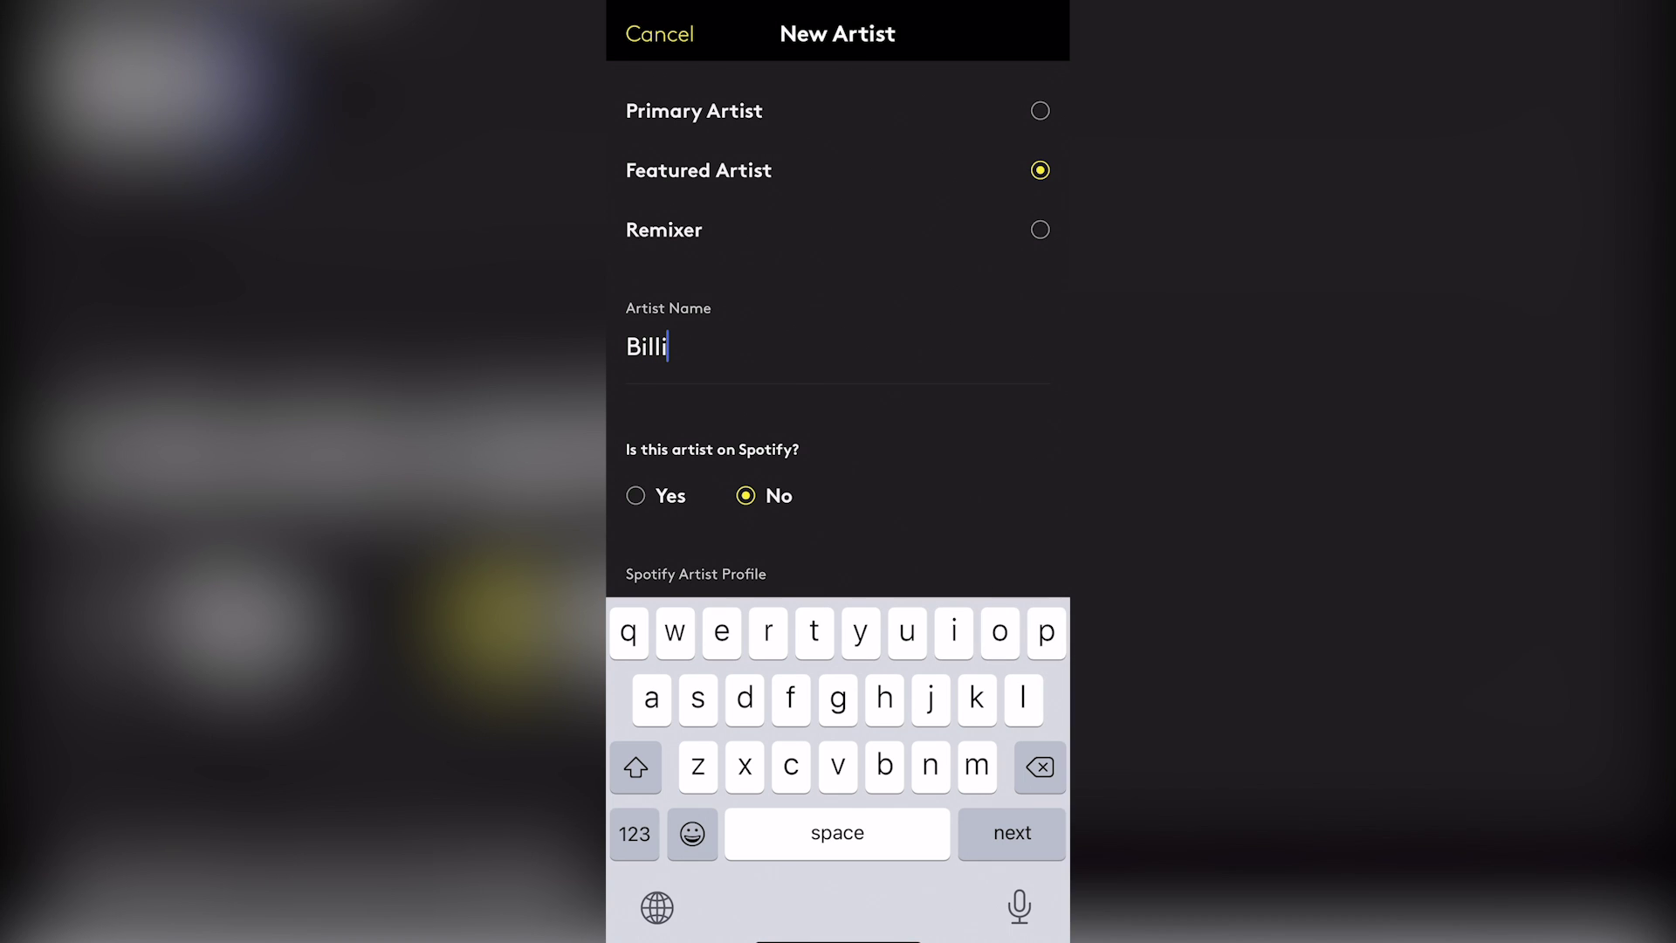
type("e Bode")
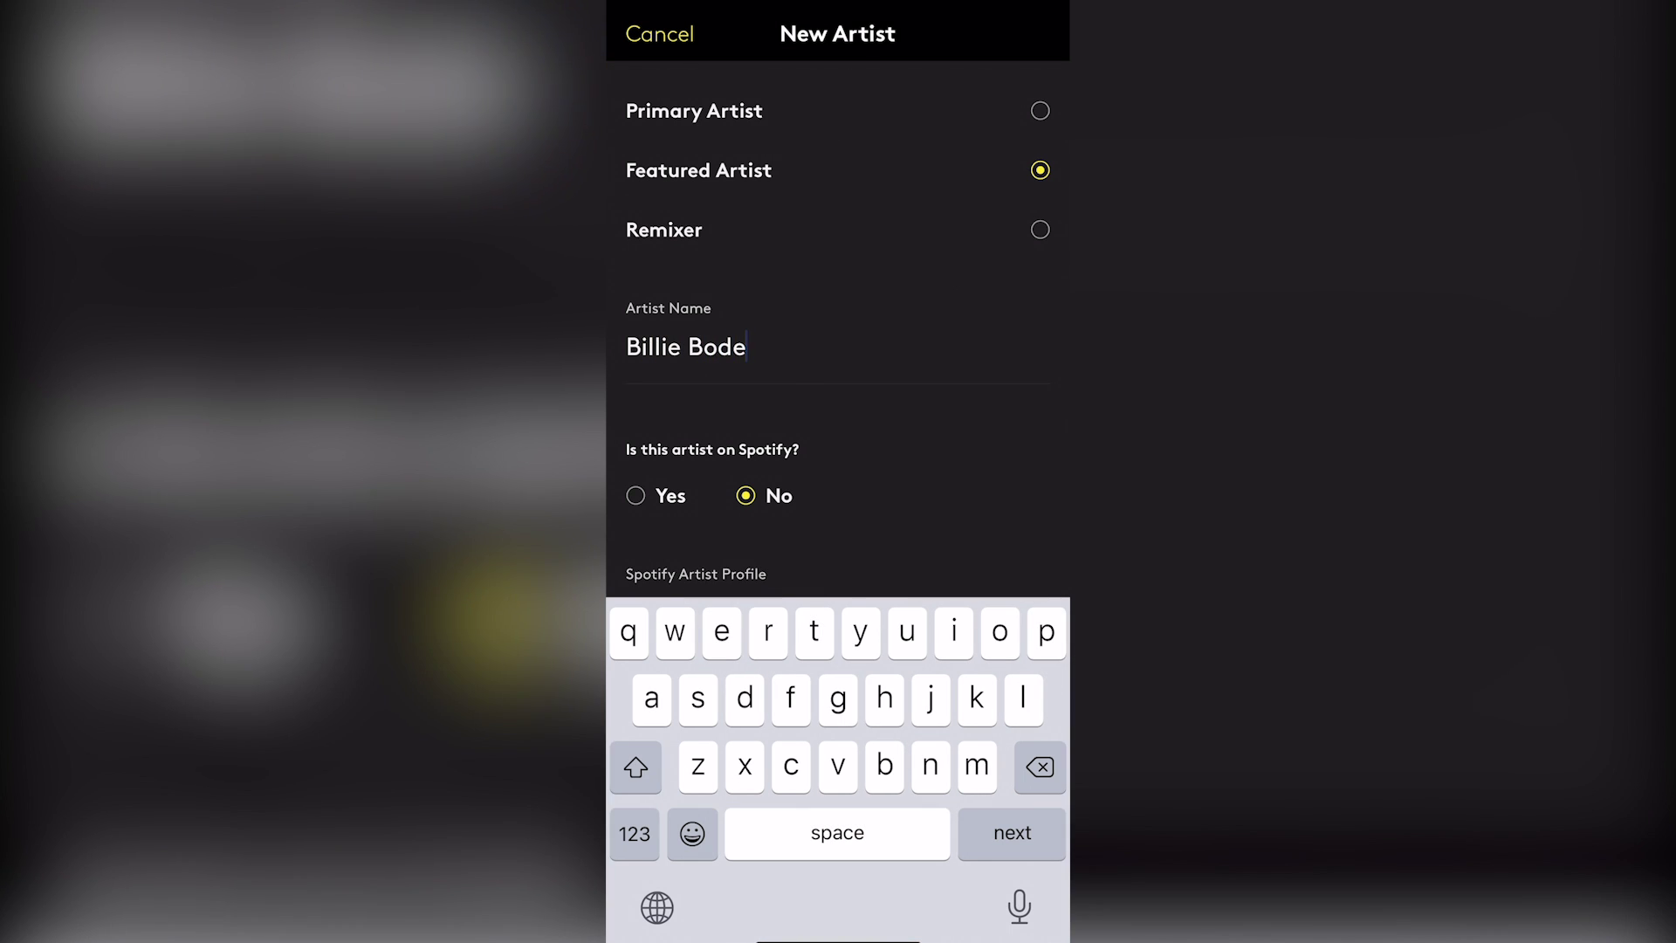
type("ga")
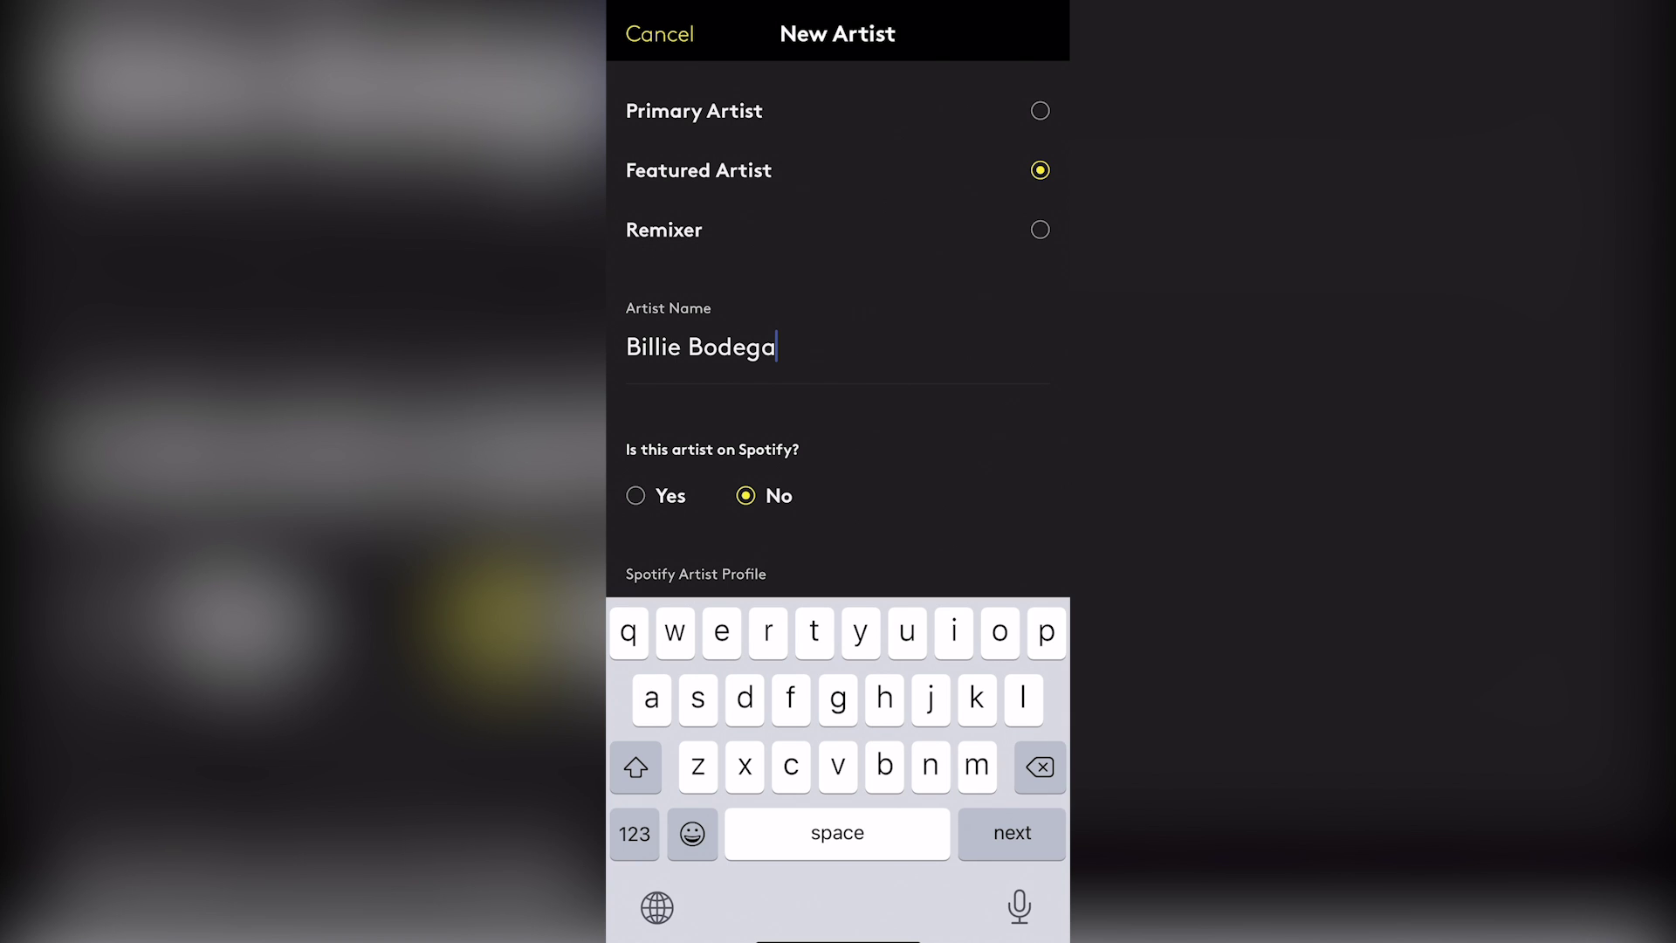
scroll(838, 323, "down", 1)
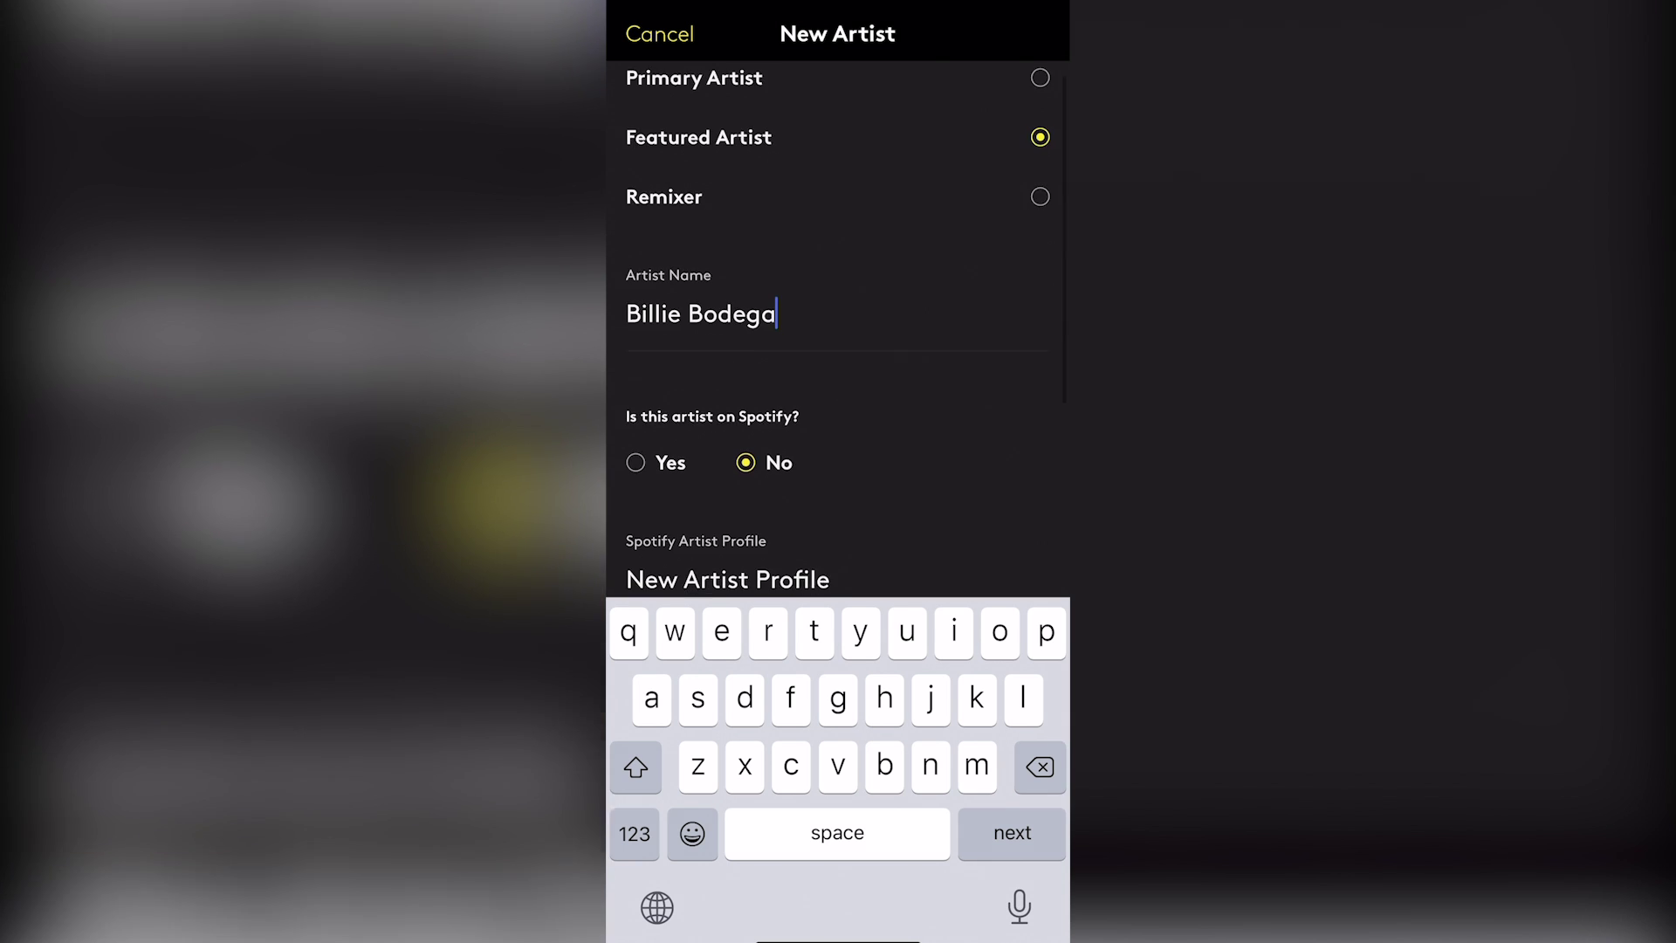
key("Return")
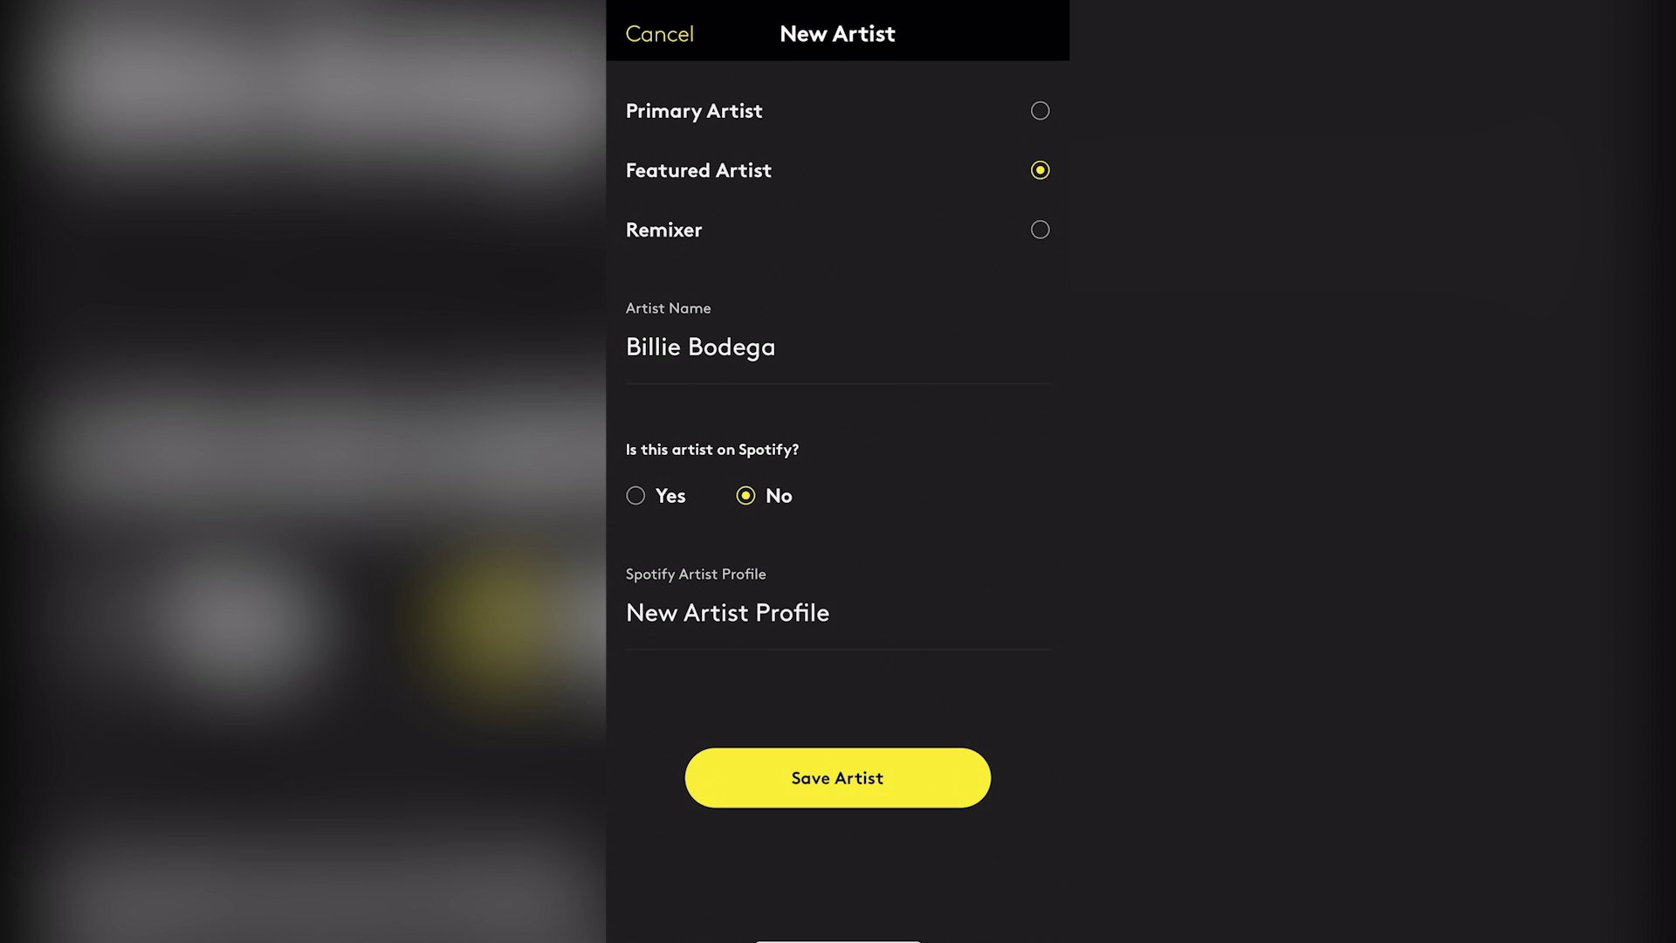
left_click(635, 495)
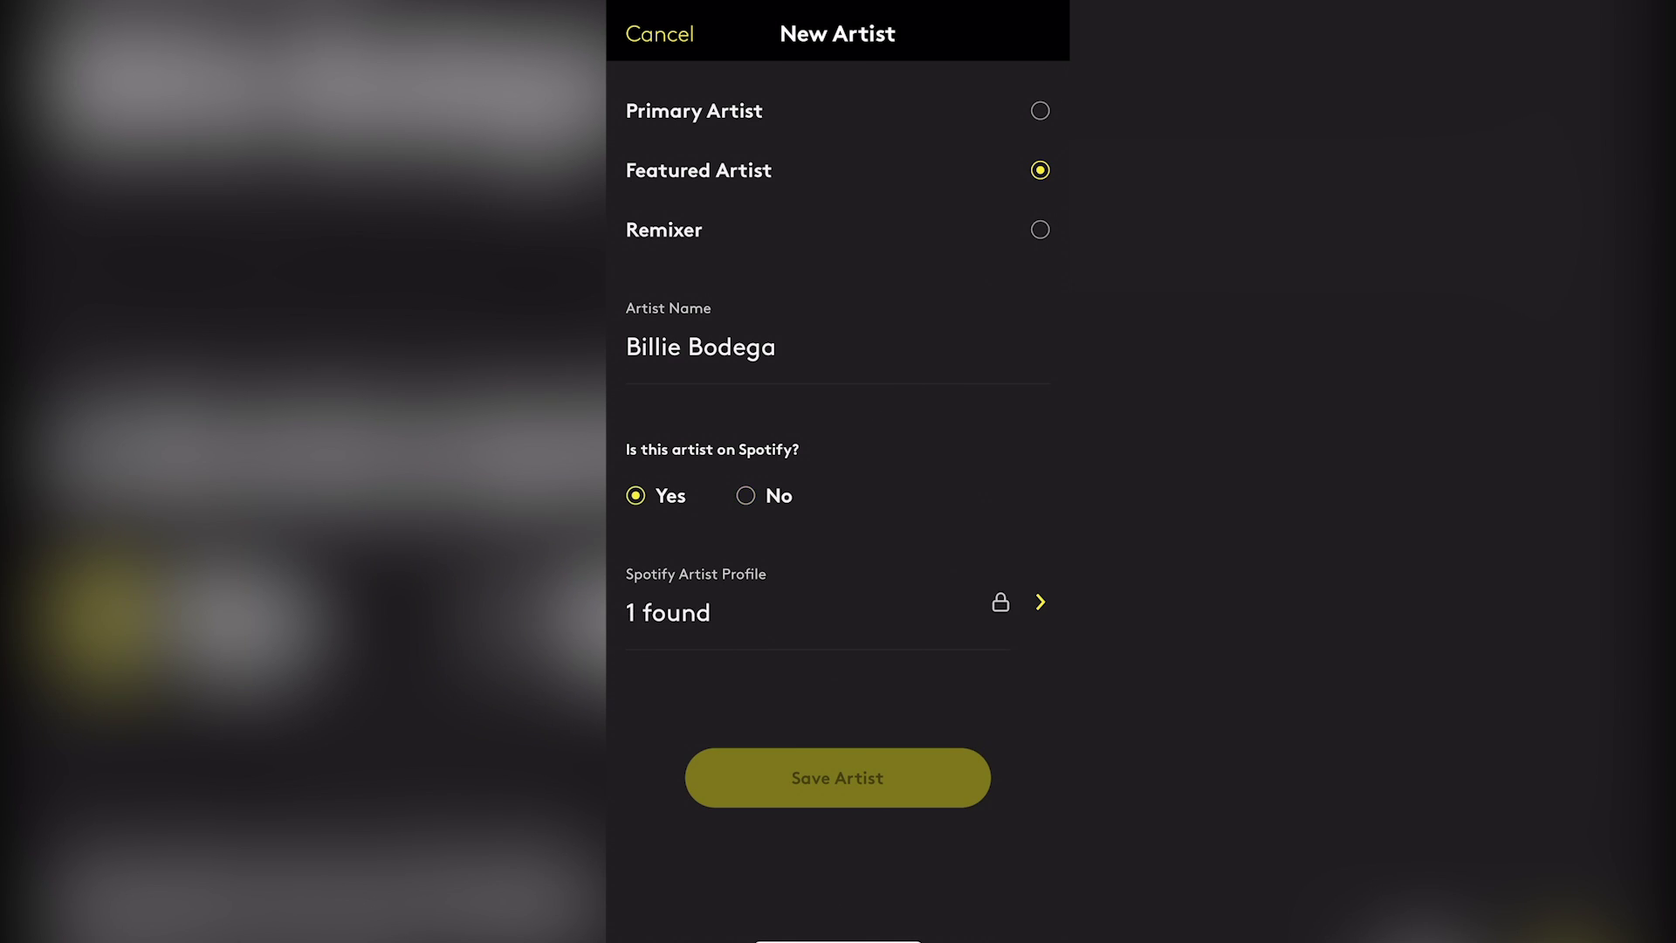
left_click(1040, 601)
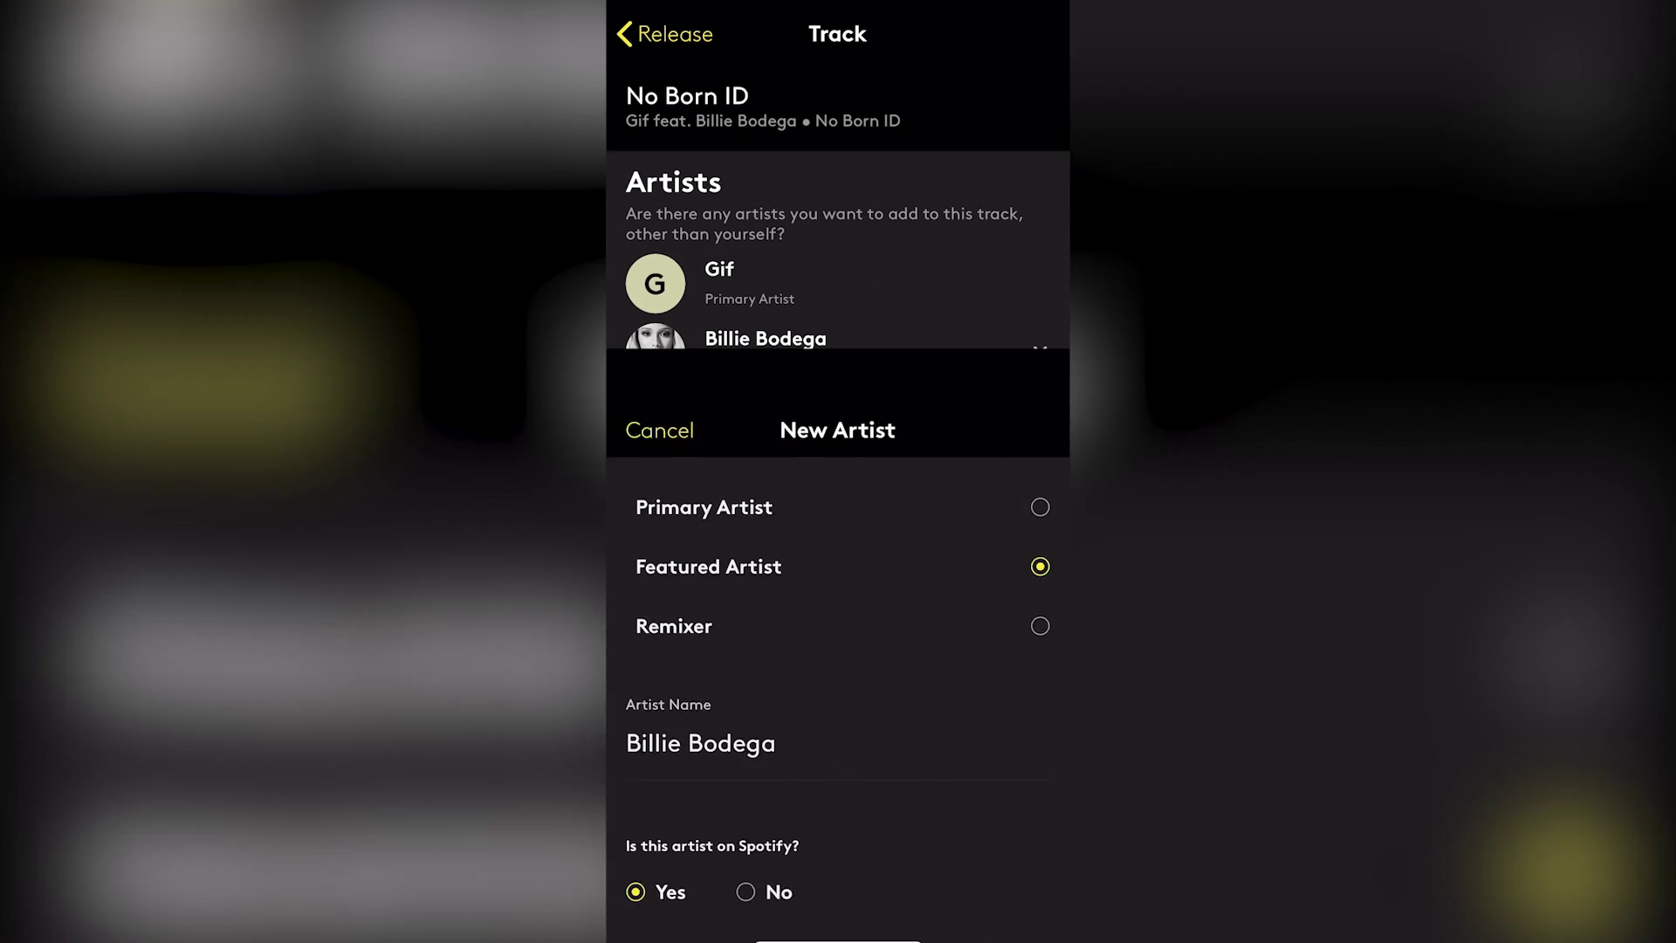
Upload No Born ID_01.wav from the iCloud Drive covers folder as the track's audio
scroll(838, 524, "down", 2)
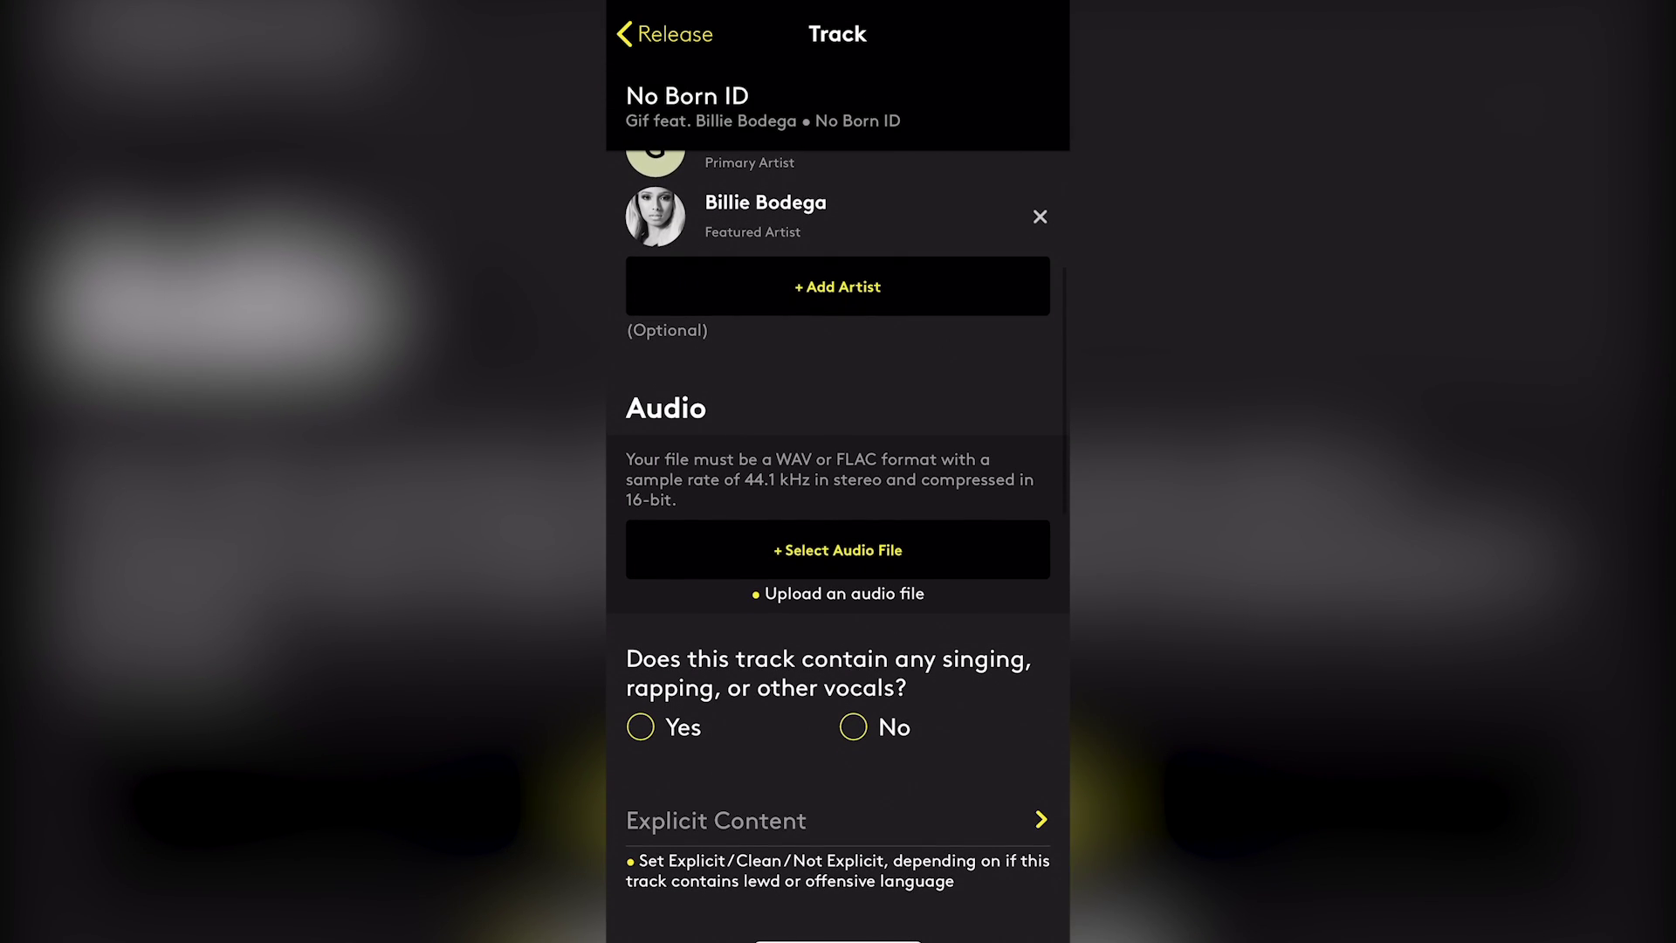
scroll(838, 524, "down", 1)
scroll(838, 524, "down", 1)
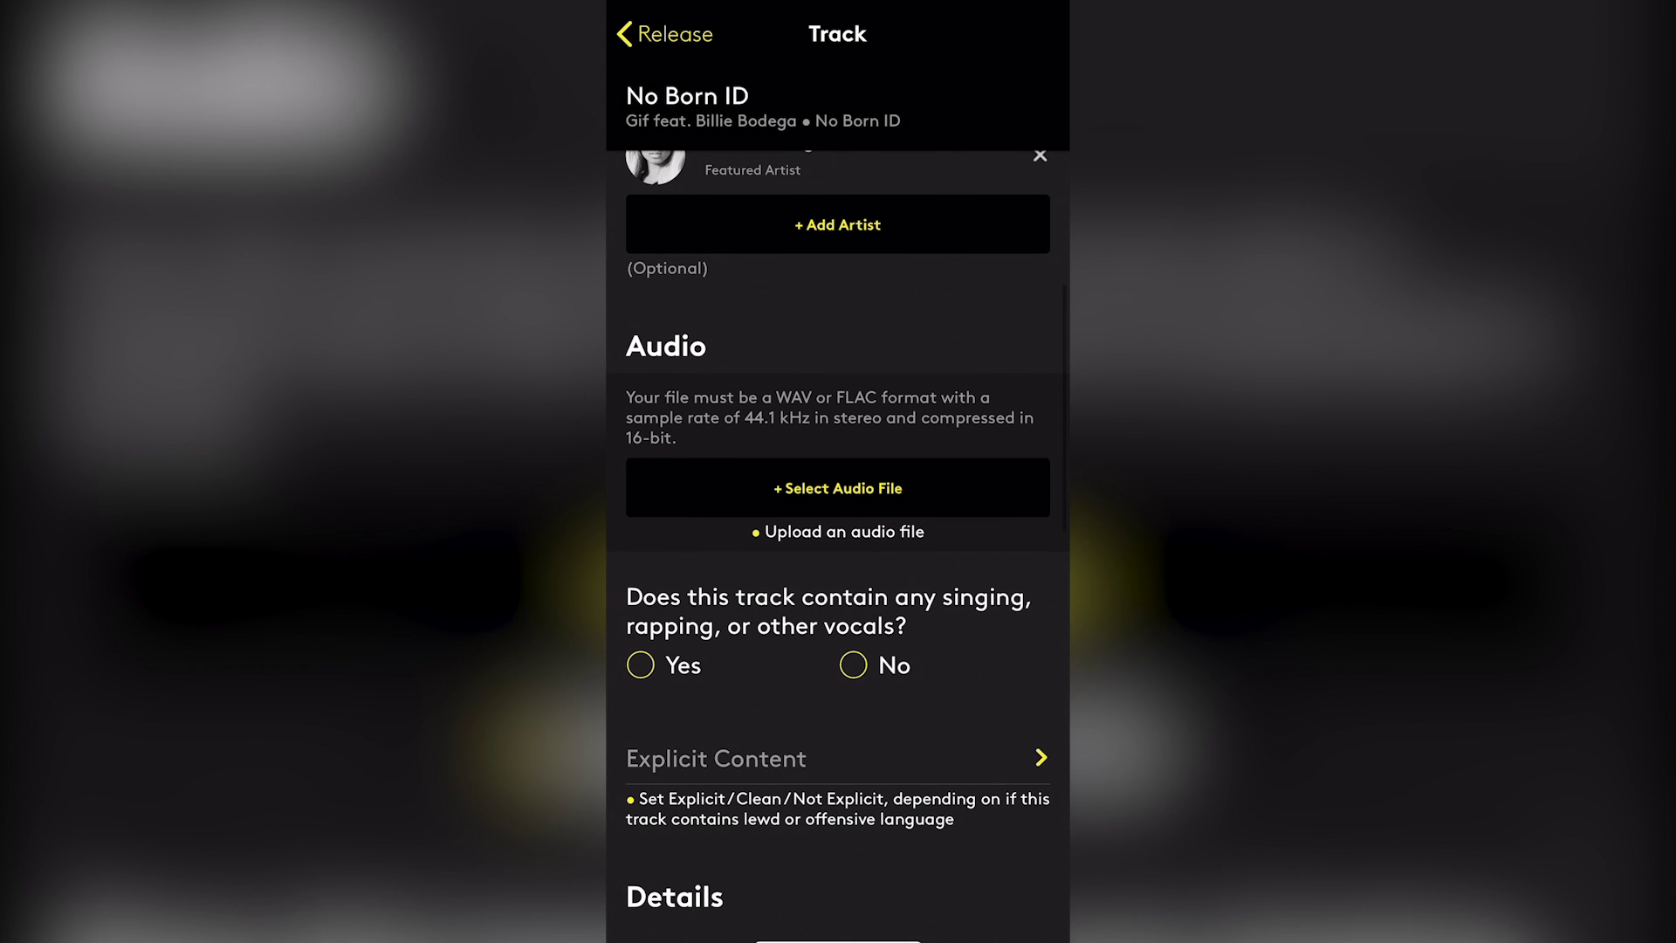
left_click(838, 488)
left_click(839, 729)
scroll(838, 504, "down", 7)
scroll(838, 503, "down", 9)
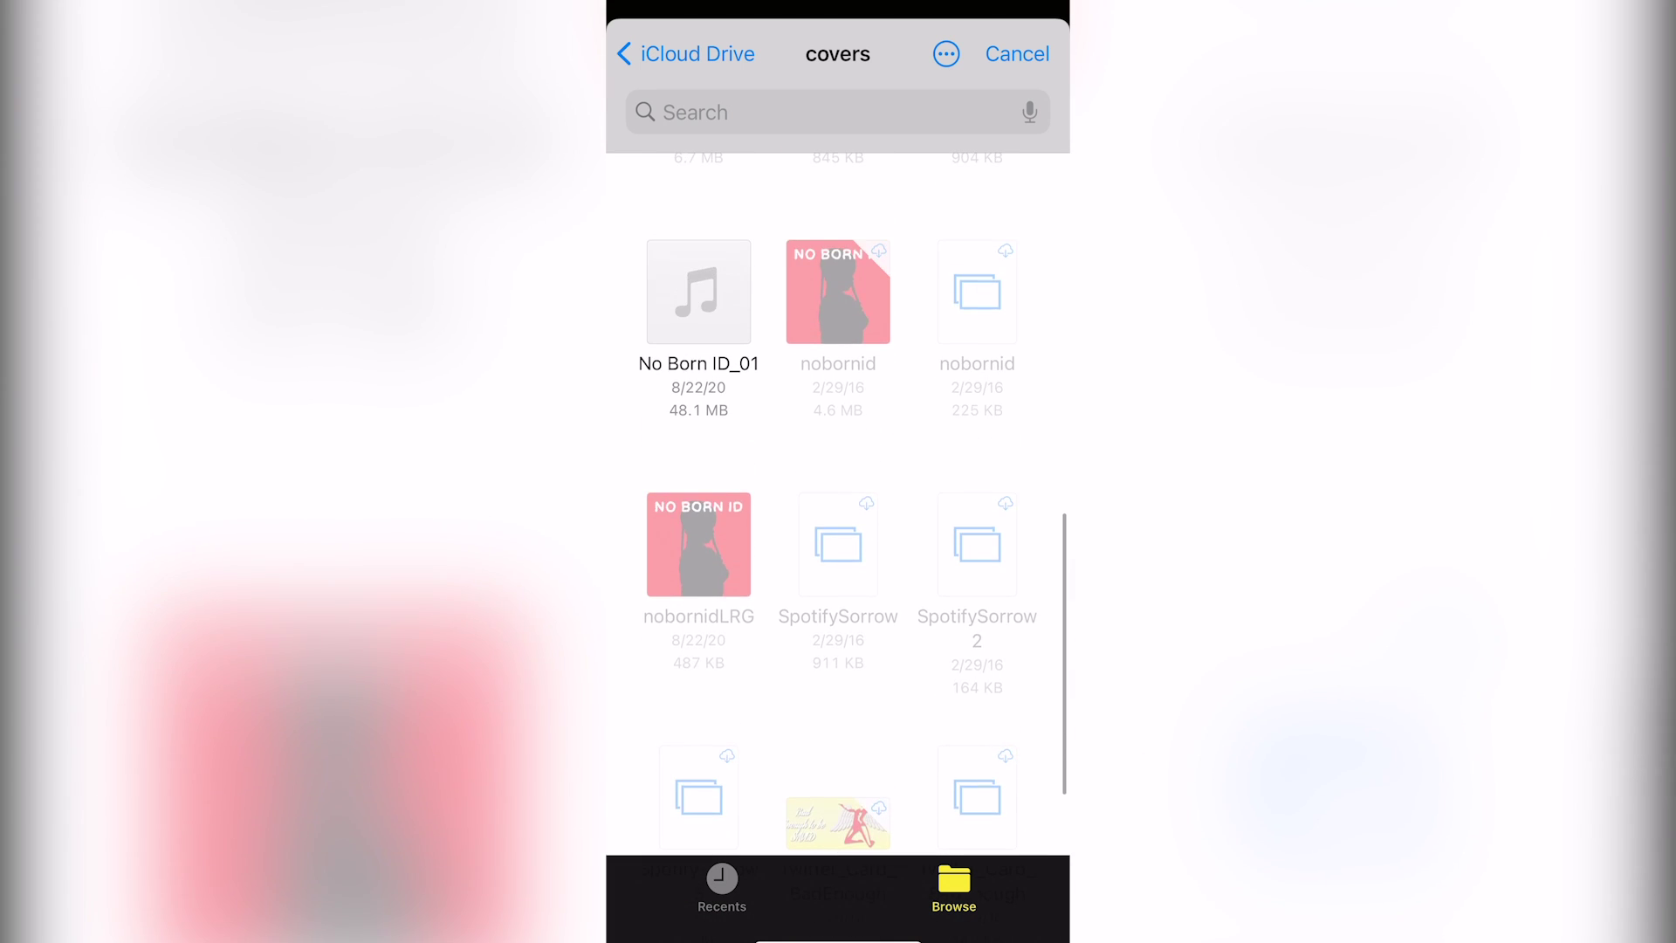
left_click(699, 290)
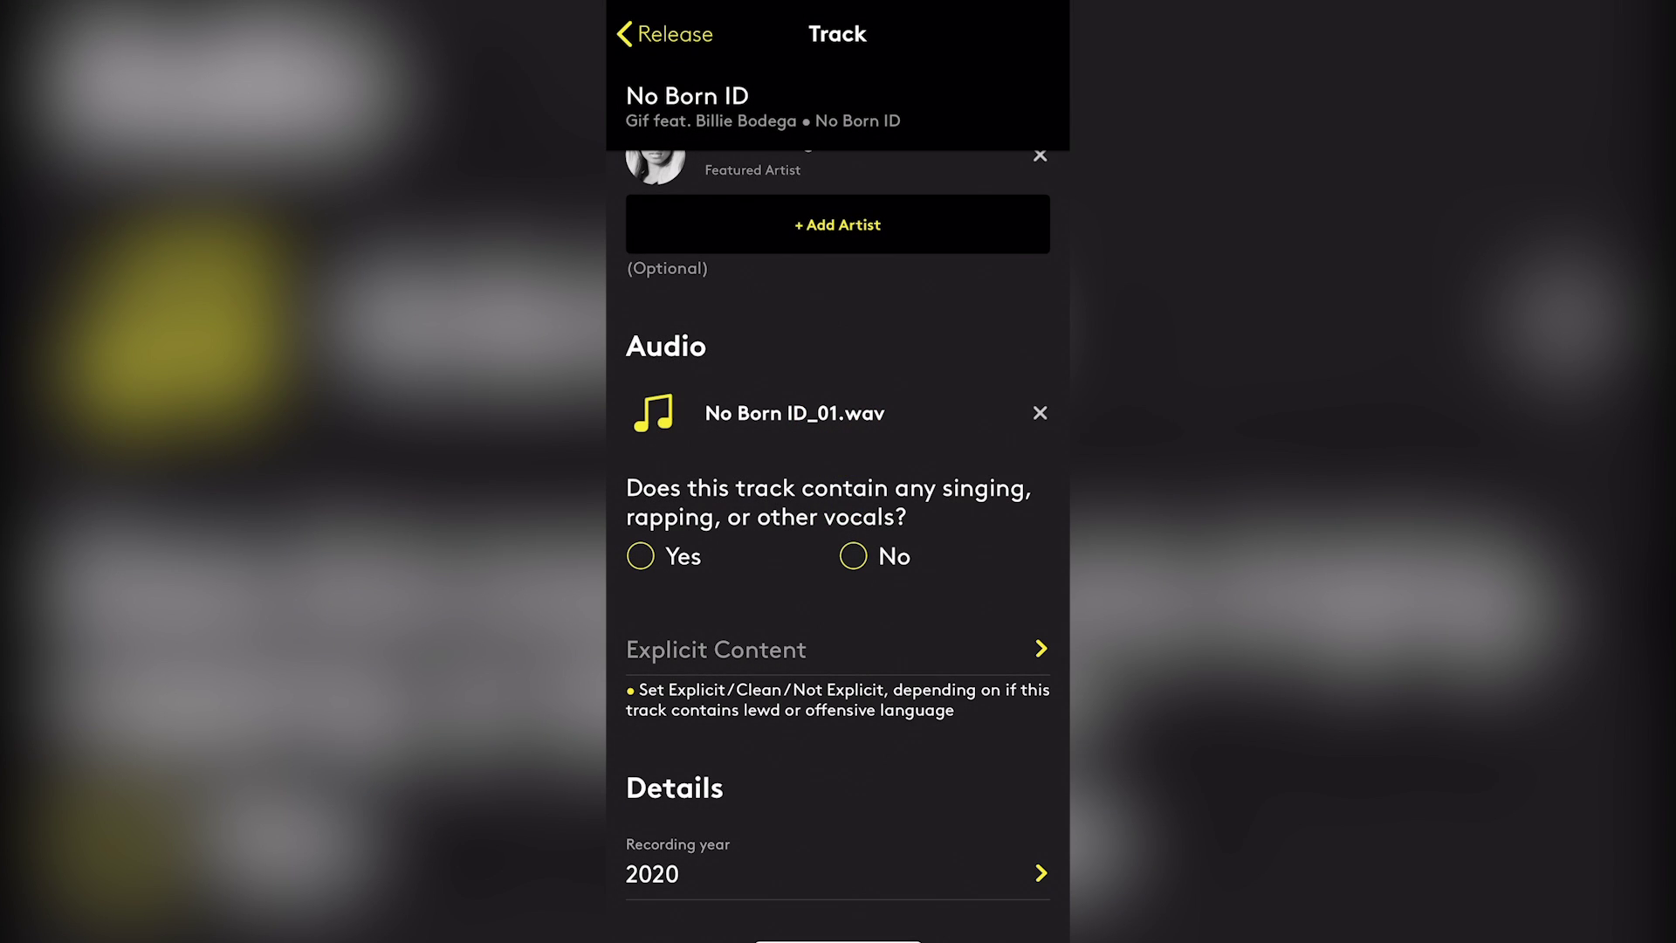
Mark the track as containing vocals with English as the lyrics language
scroll(838, 523, "down", 2)
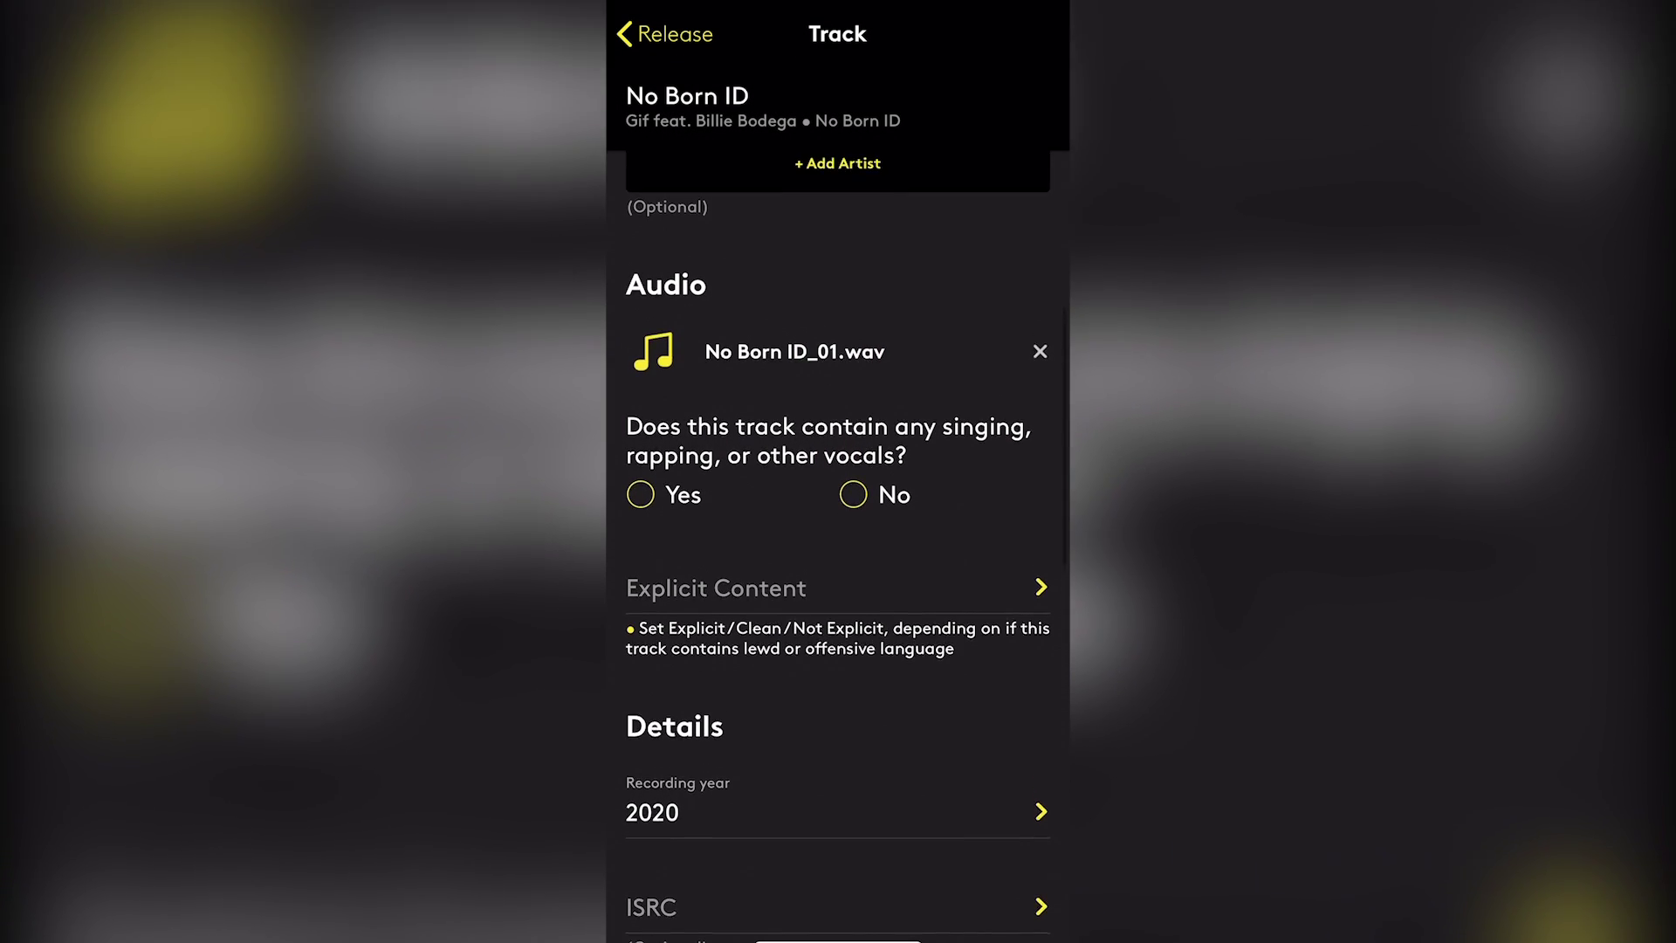
scroll(838, 524, "up", 3)
scroll(838, 523, "down", 2)
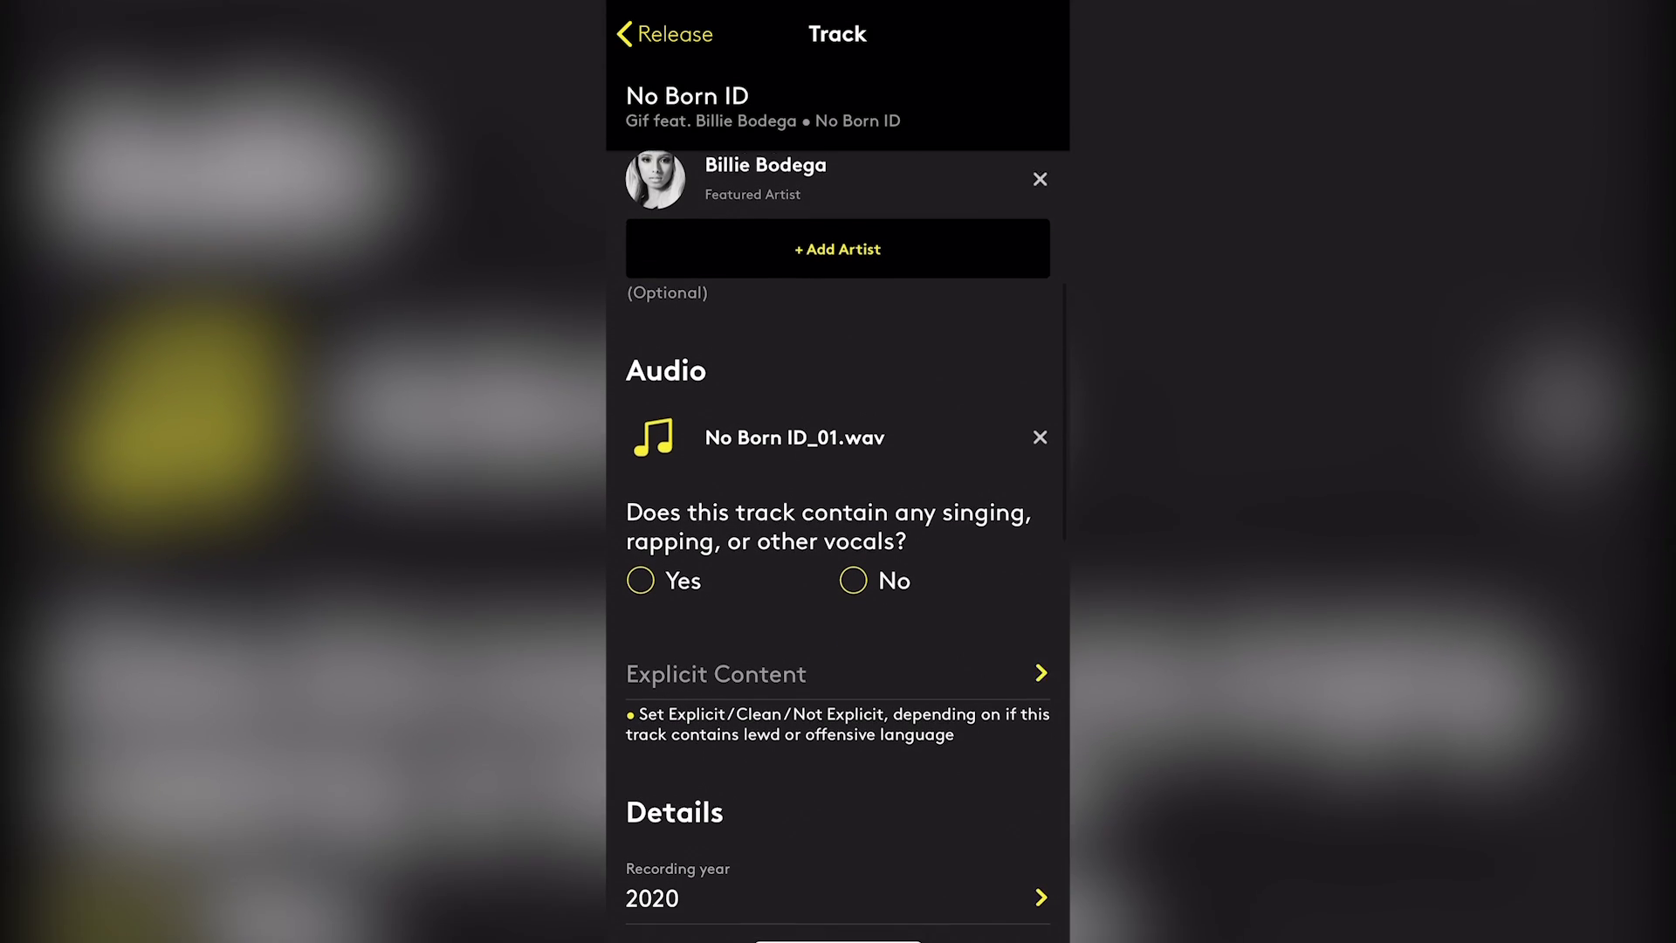
scroll(838, 524, "down", 3)
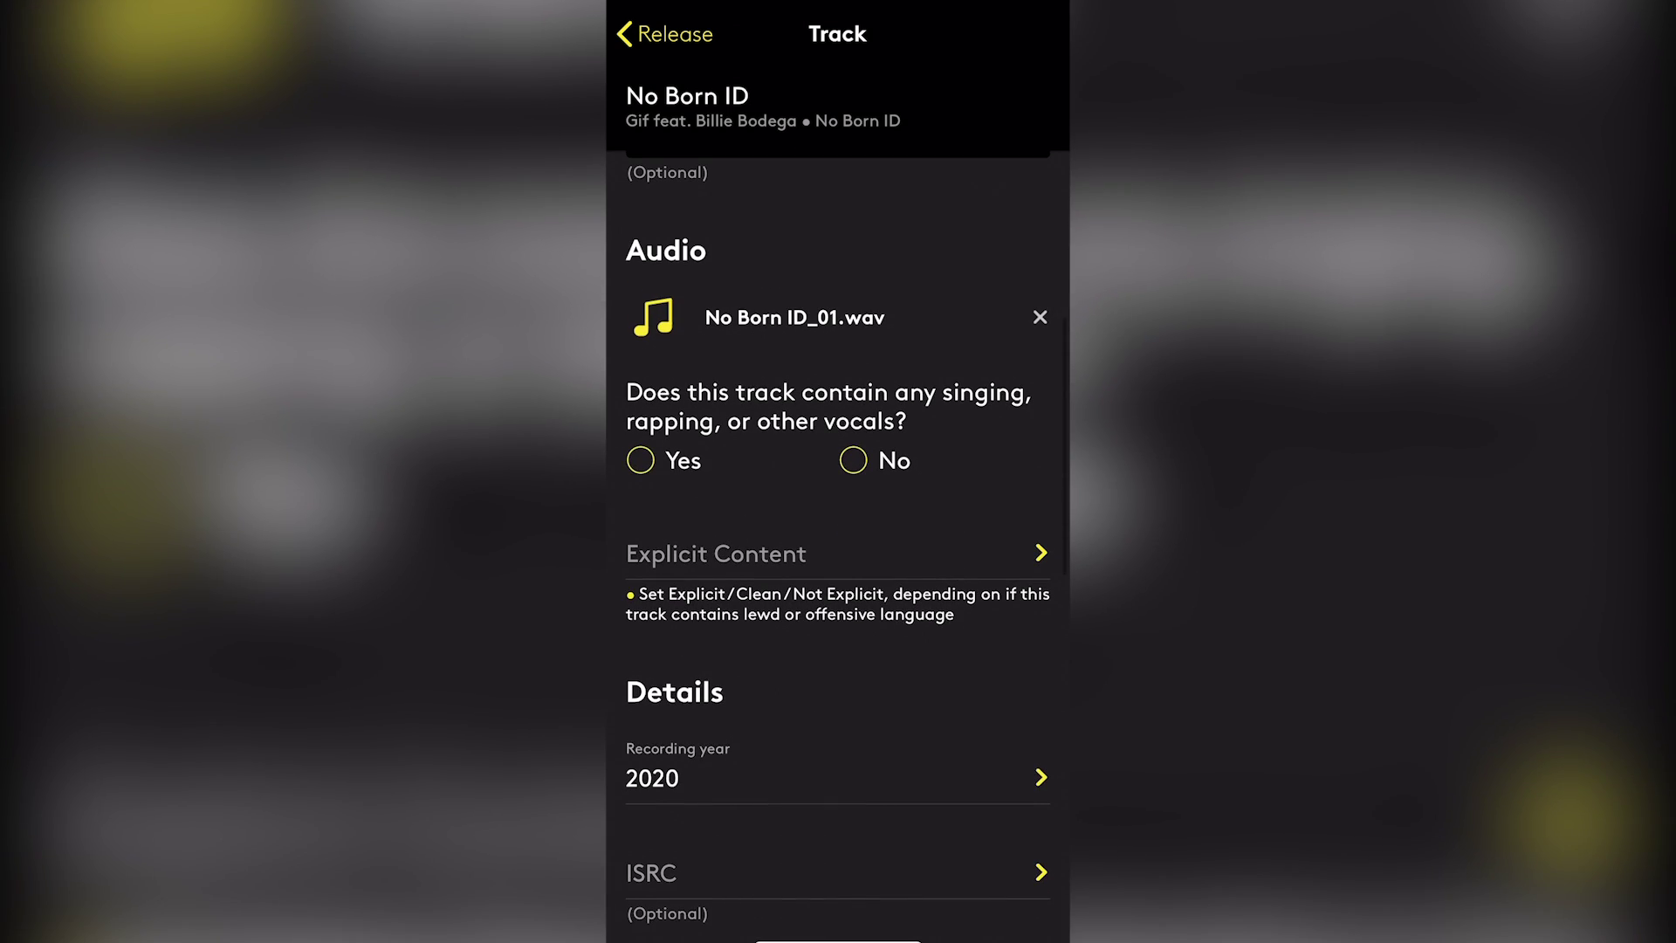
left_click(640, 460)
scroll(838, 523, "down", 1)
left_click(742, 480)
scroll(838, 524, "down", 2)
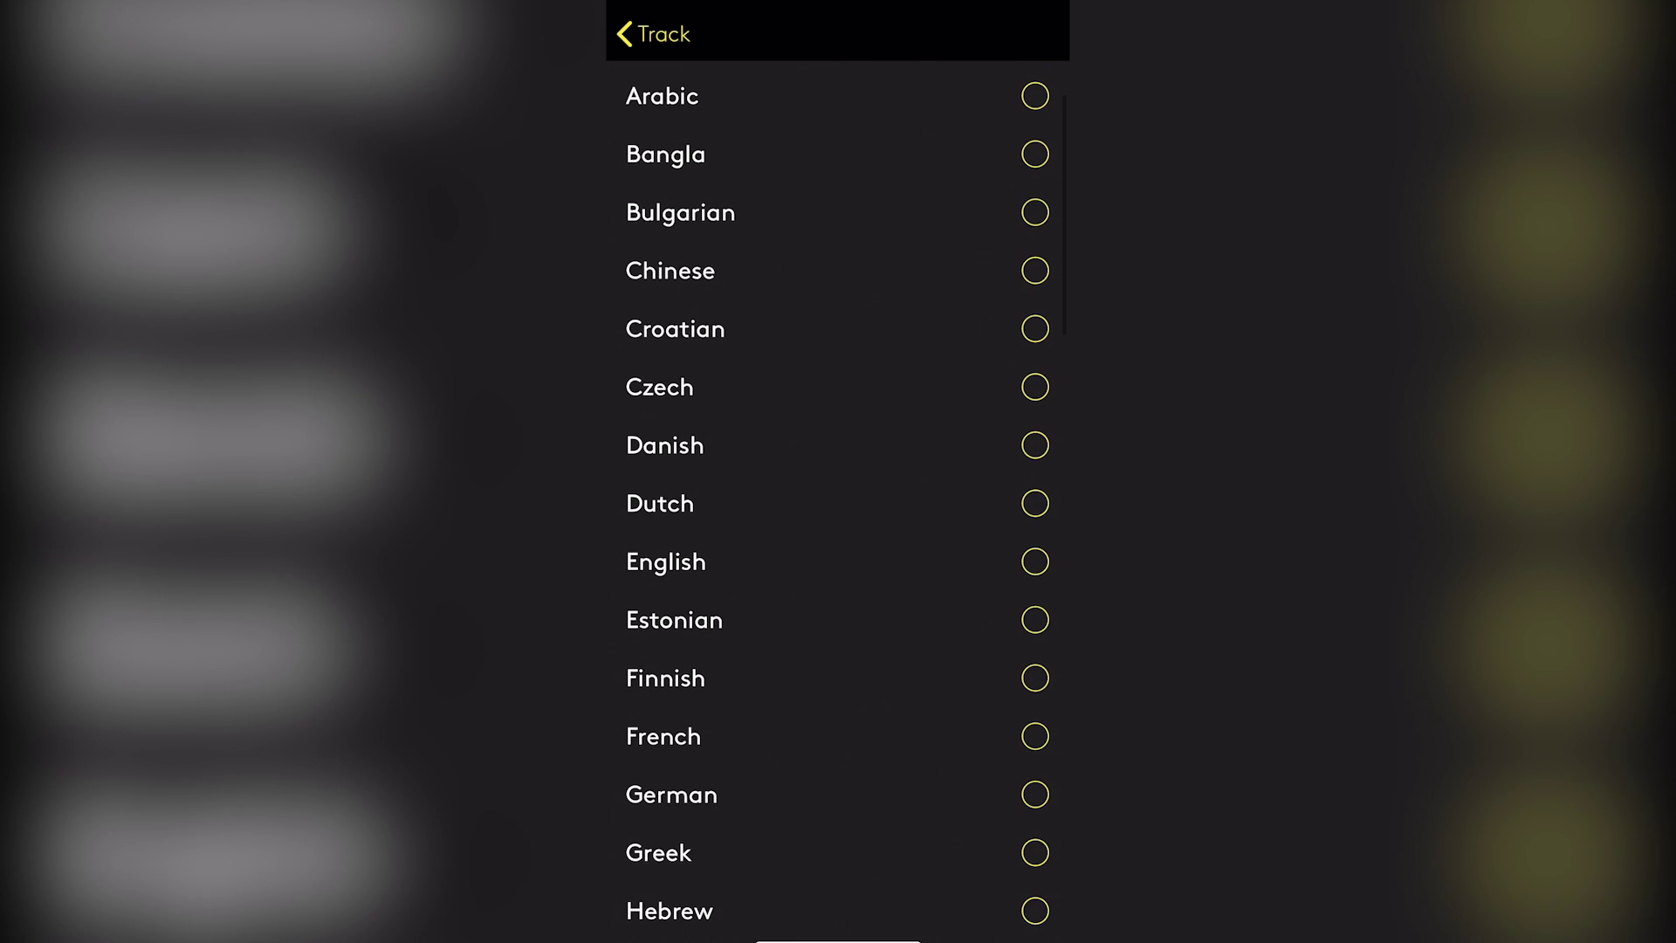
left_click(839, 562)
Rate the track's content as Explicit
scroll(838, 489, "up", 2)
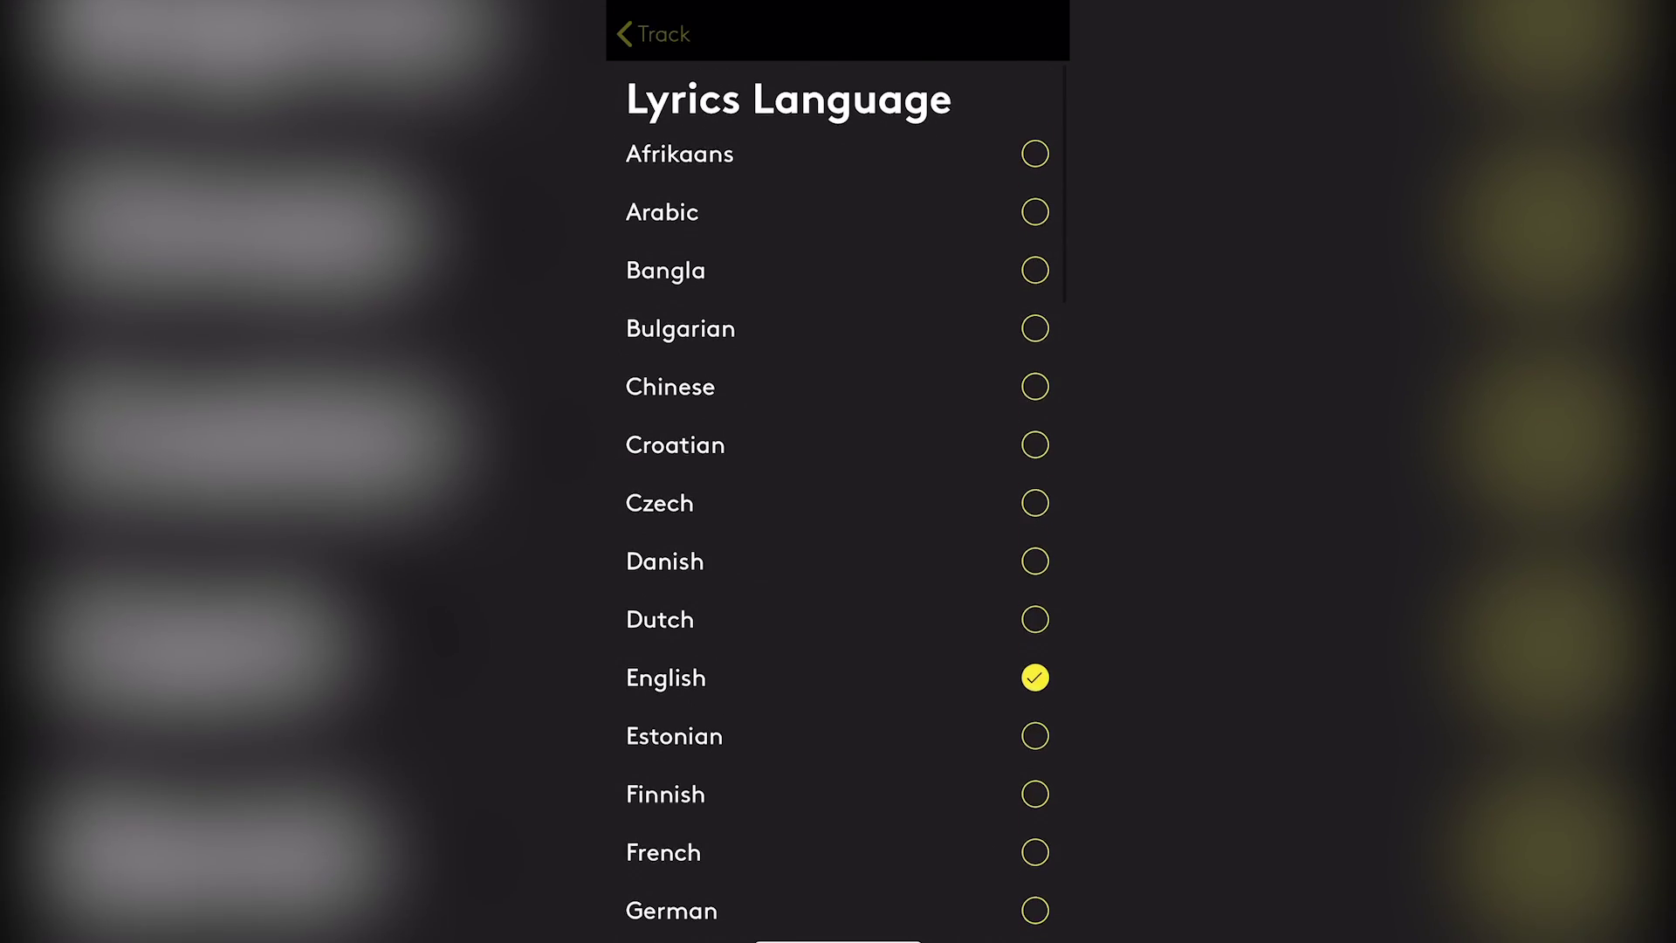
scroll(838, 471, "down", 2)
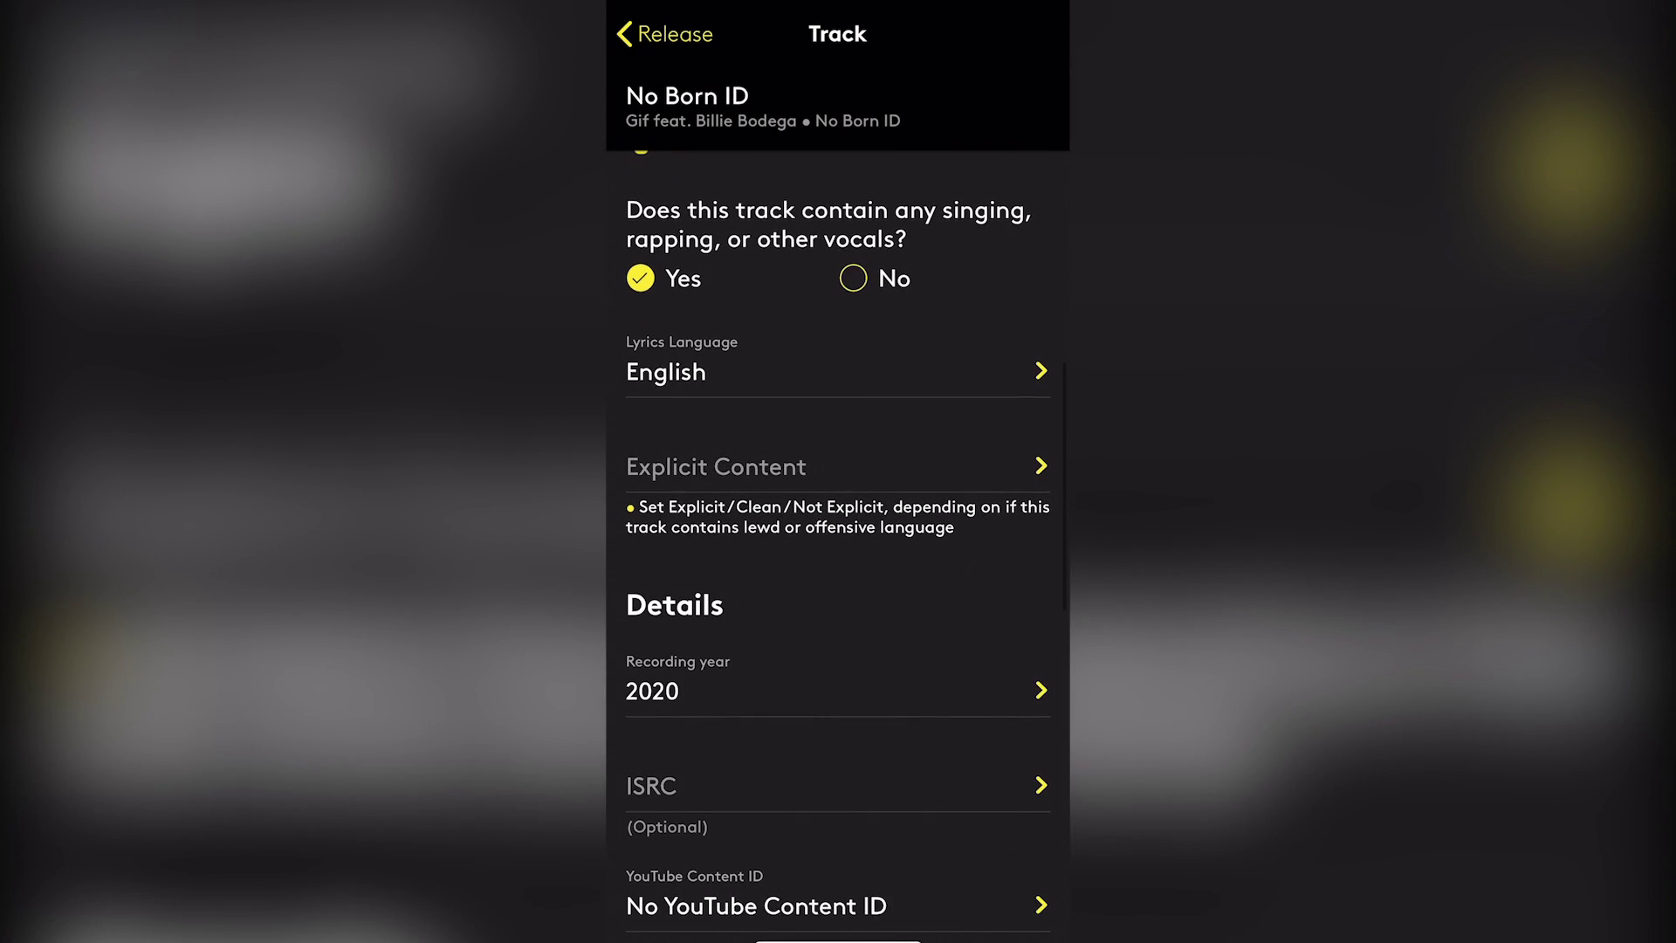
left_click(716, 468)
left_click(1034, 227)
Return to the track form with Explicit applied and scroll through YouTube Content ID (Monetize) to Writers
left_click(655, 34)
scroll(838, 524, "down", 2)
scroll(838, 524, "down", 2)
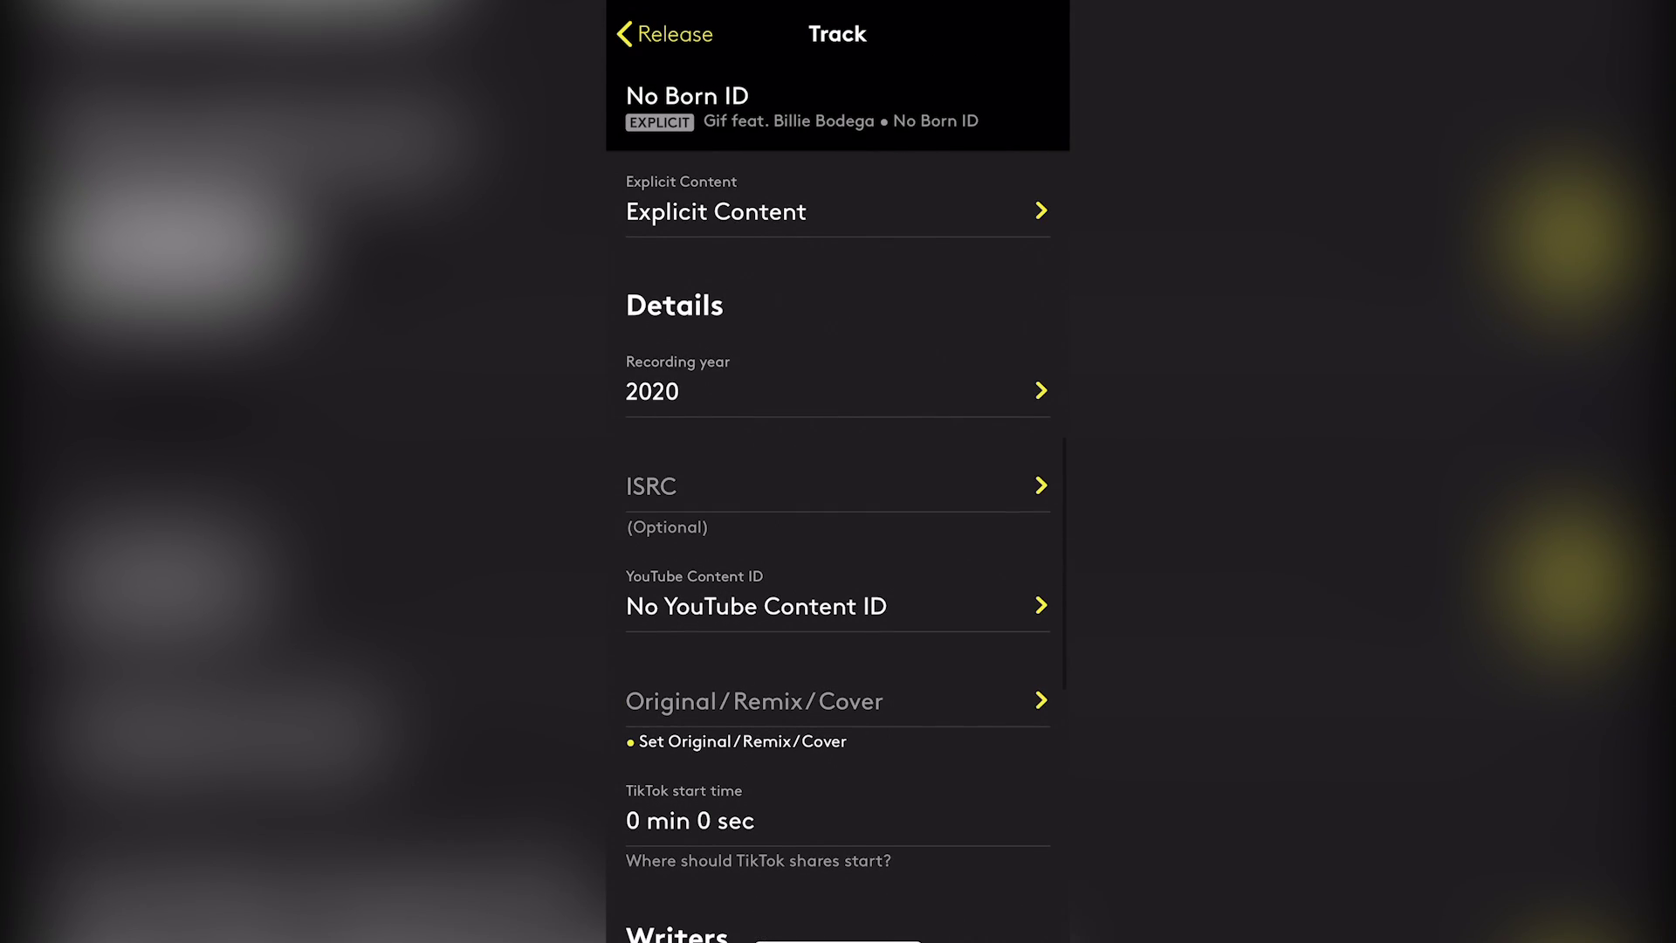
scroll(838, 523, "down", 2)
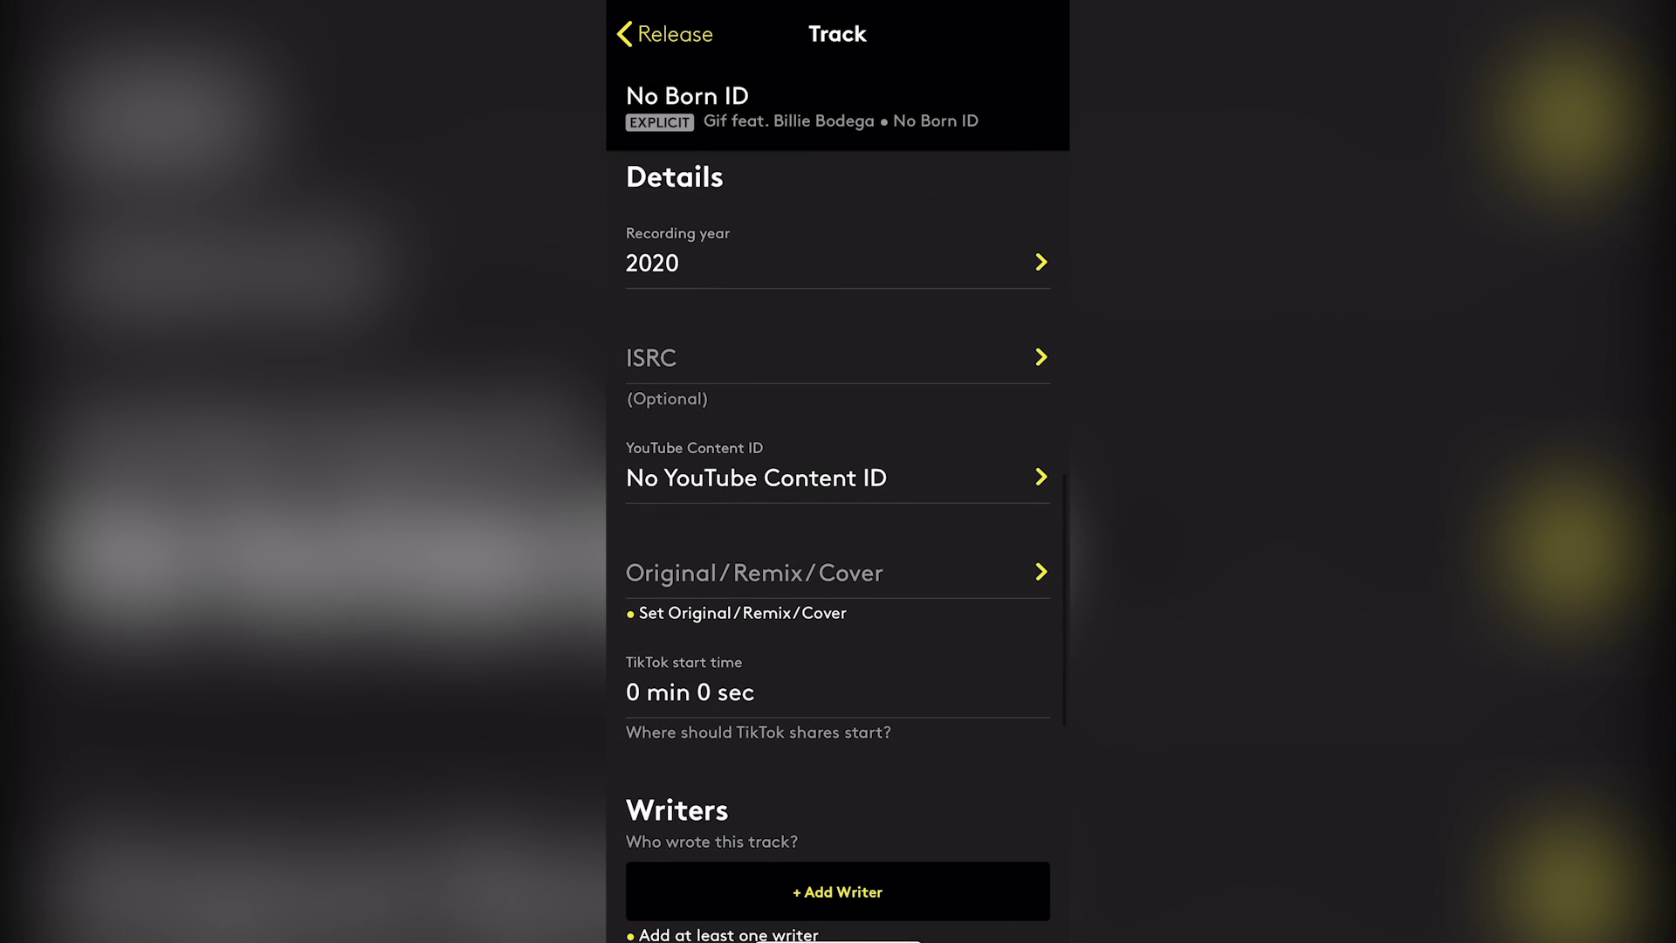
scroll(838, 524, "down", 1)
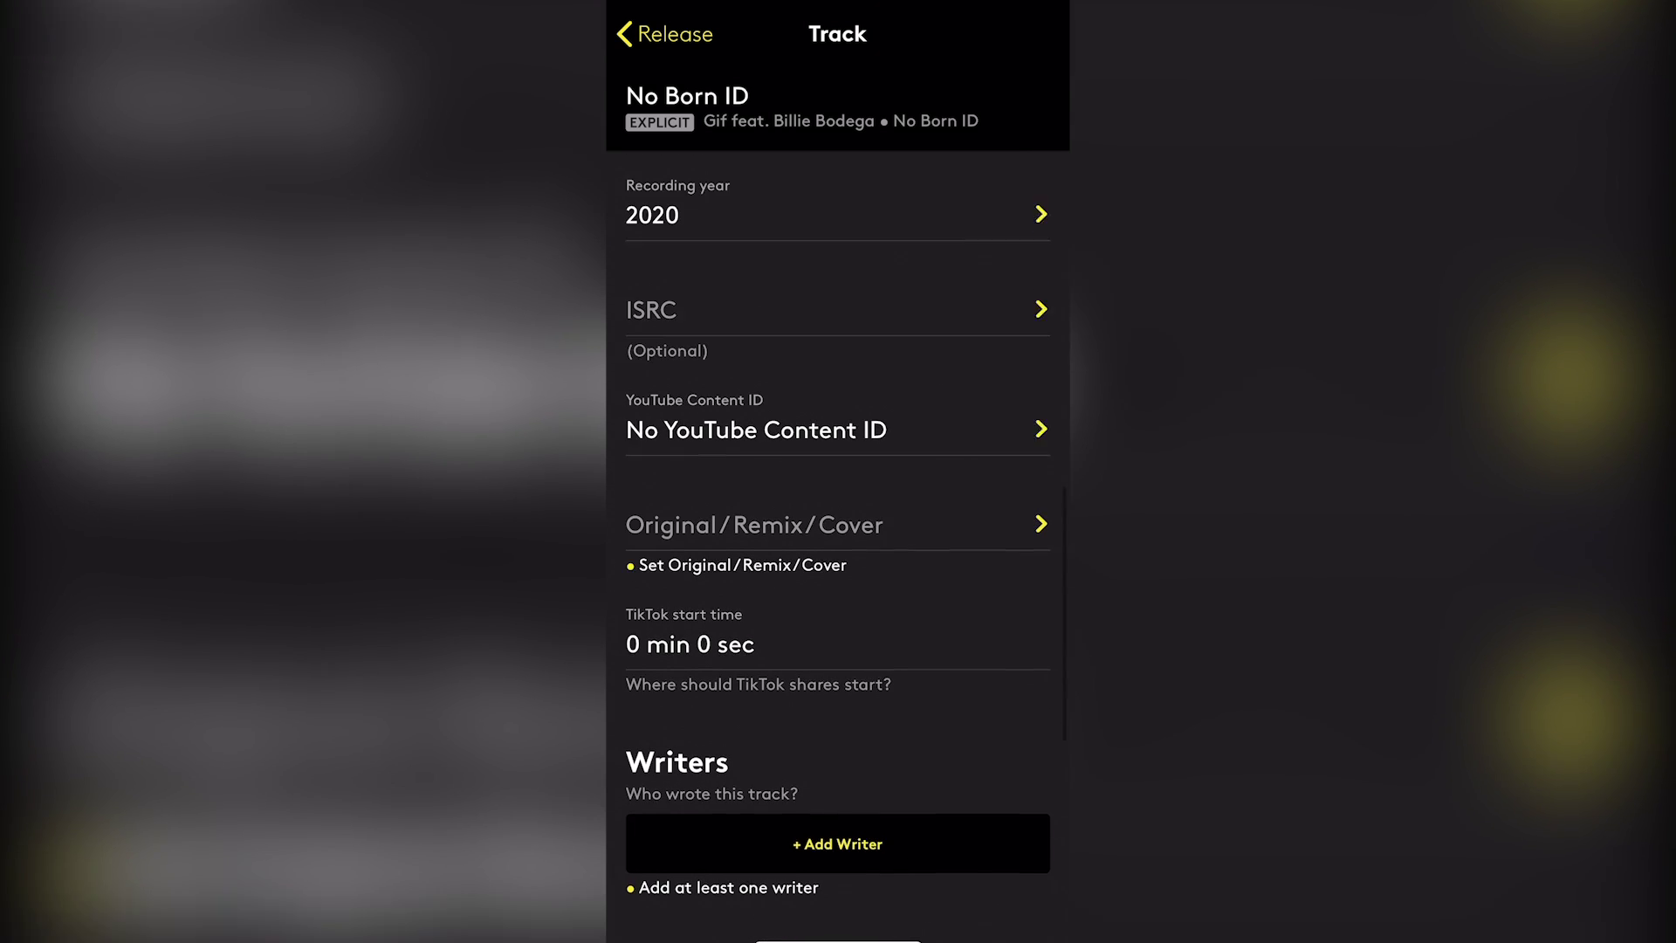
scroll(838, 524, "down", 1)
scroll(838, 523, "down", 1)
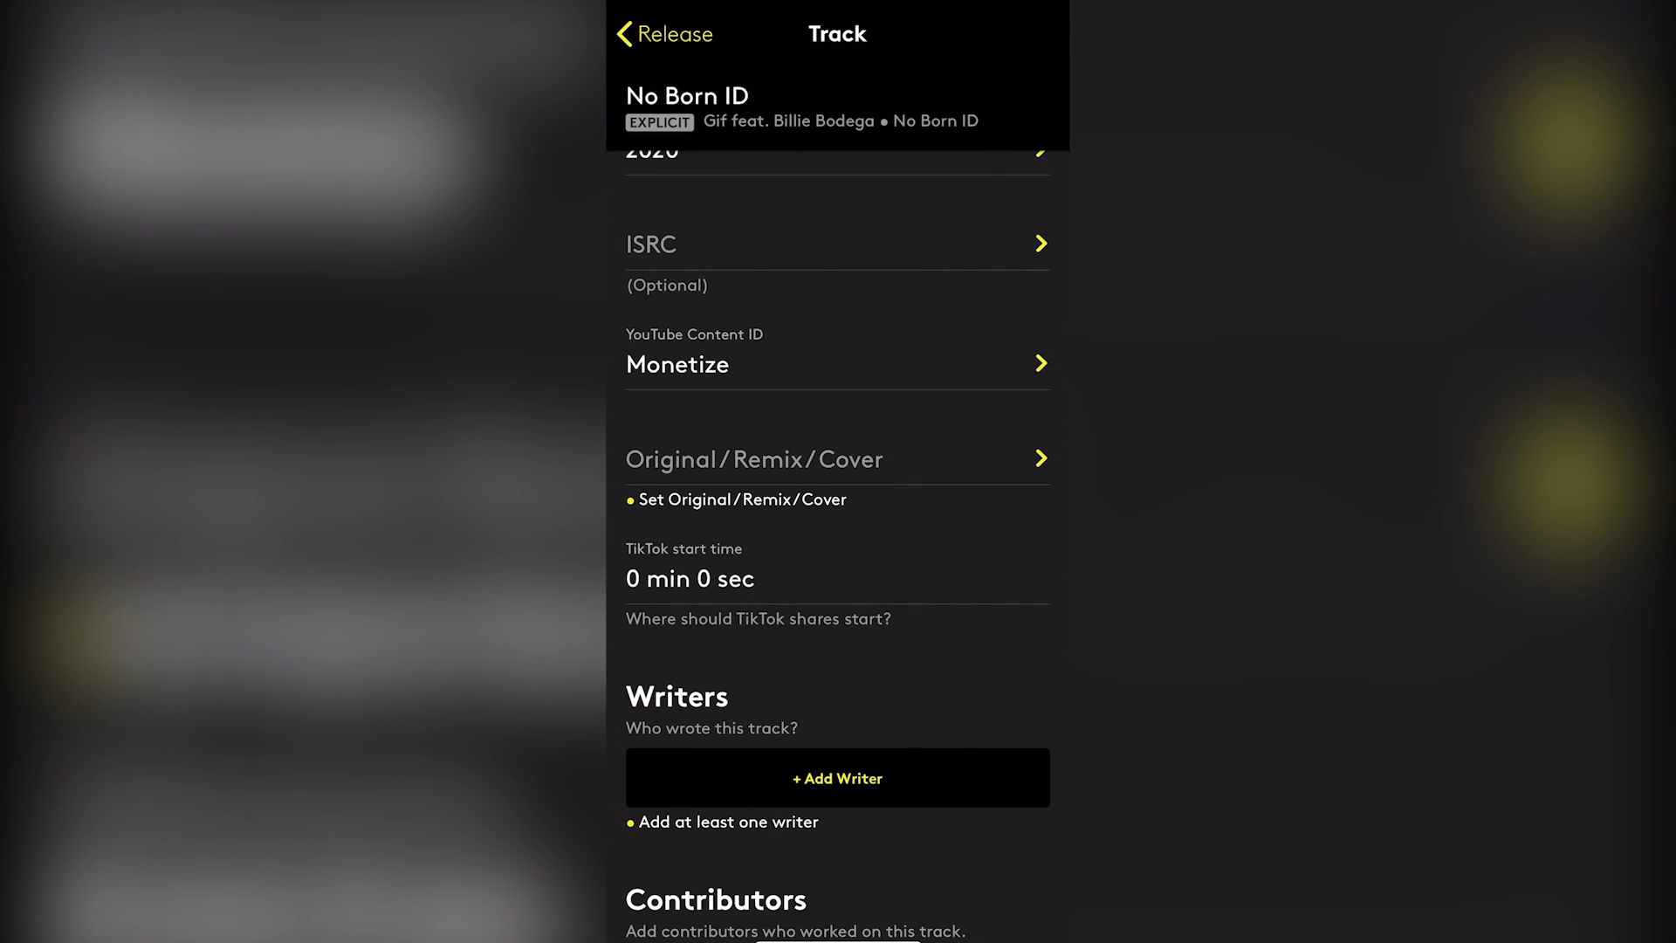
scroll(838, 524, "down", 2)
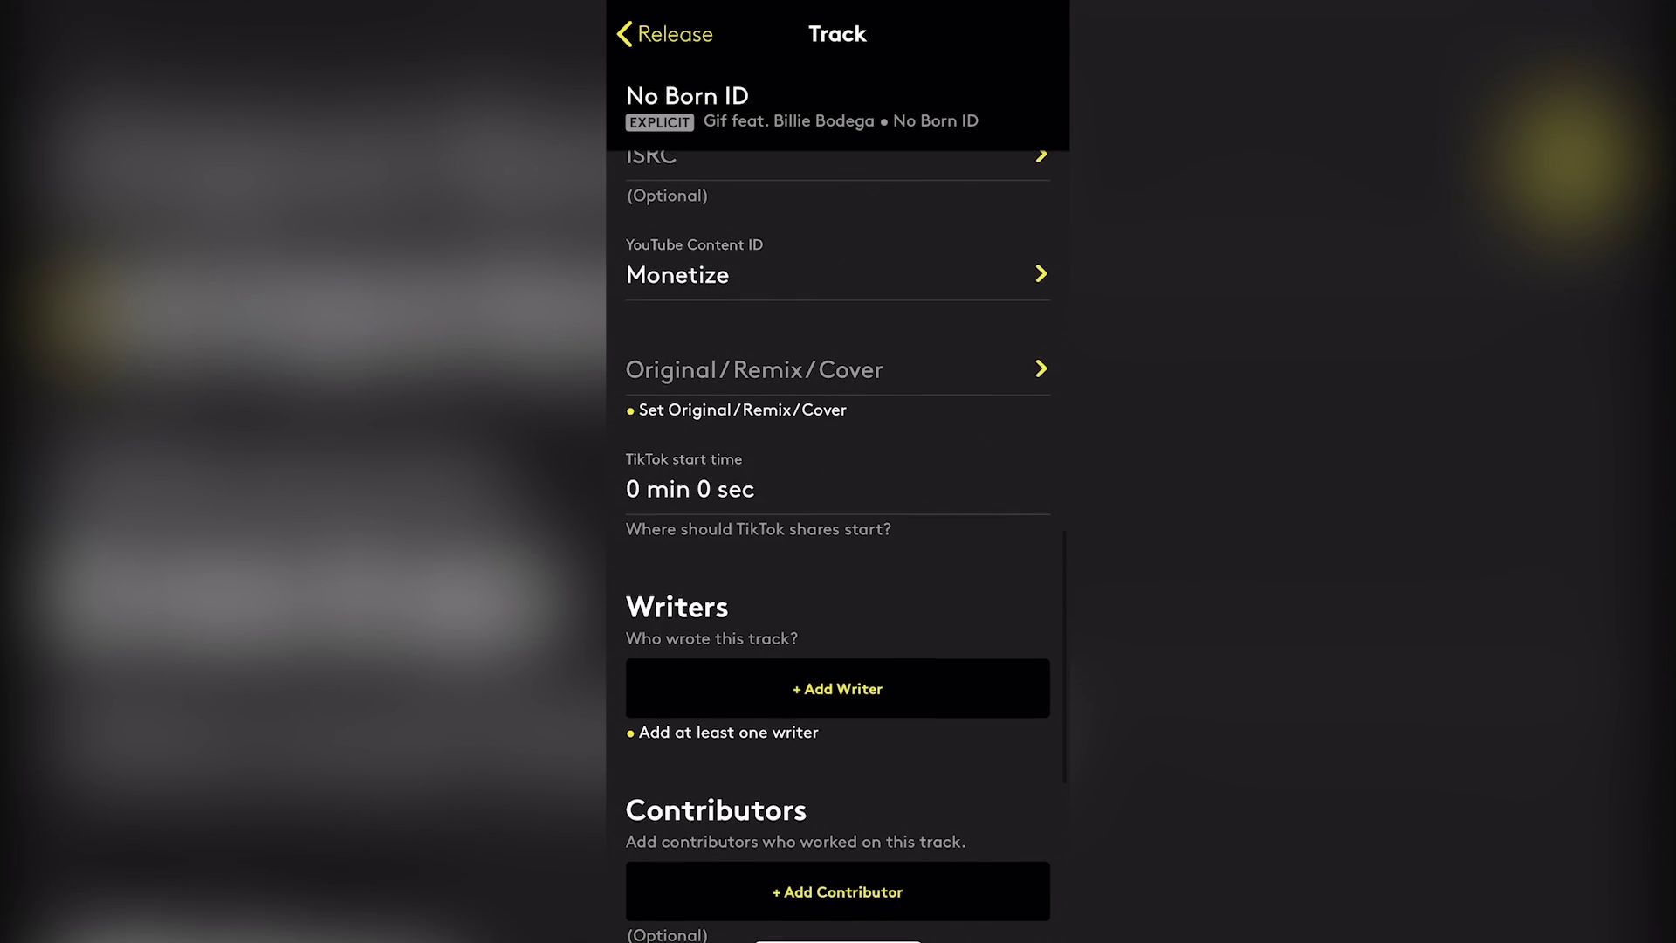
scroll(838, 524, "up", 1)
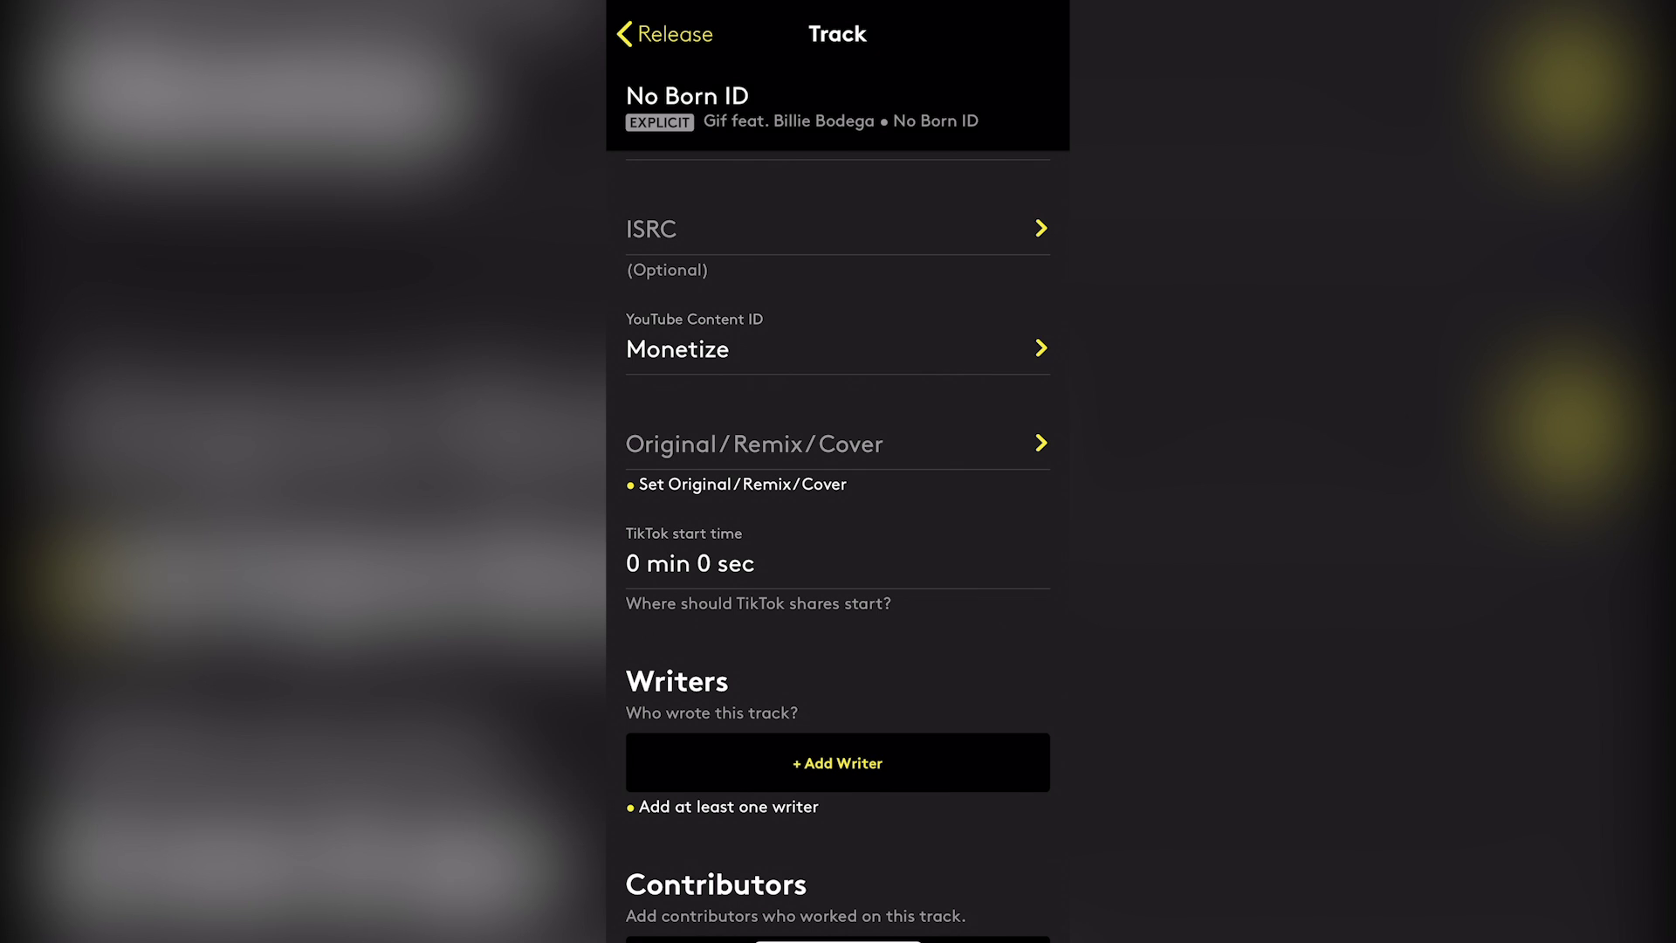
scroll(838, 524, "down", 1)
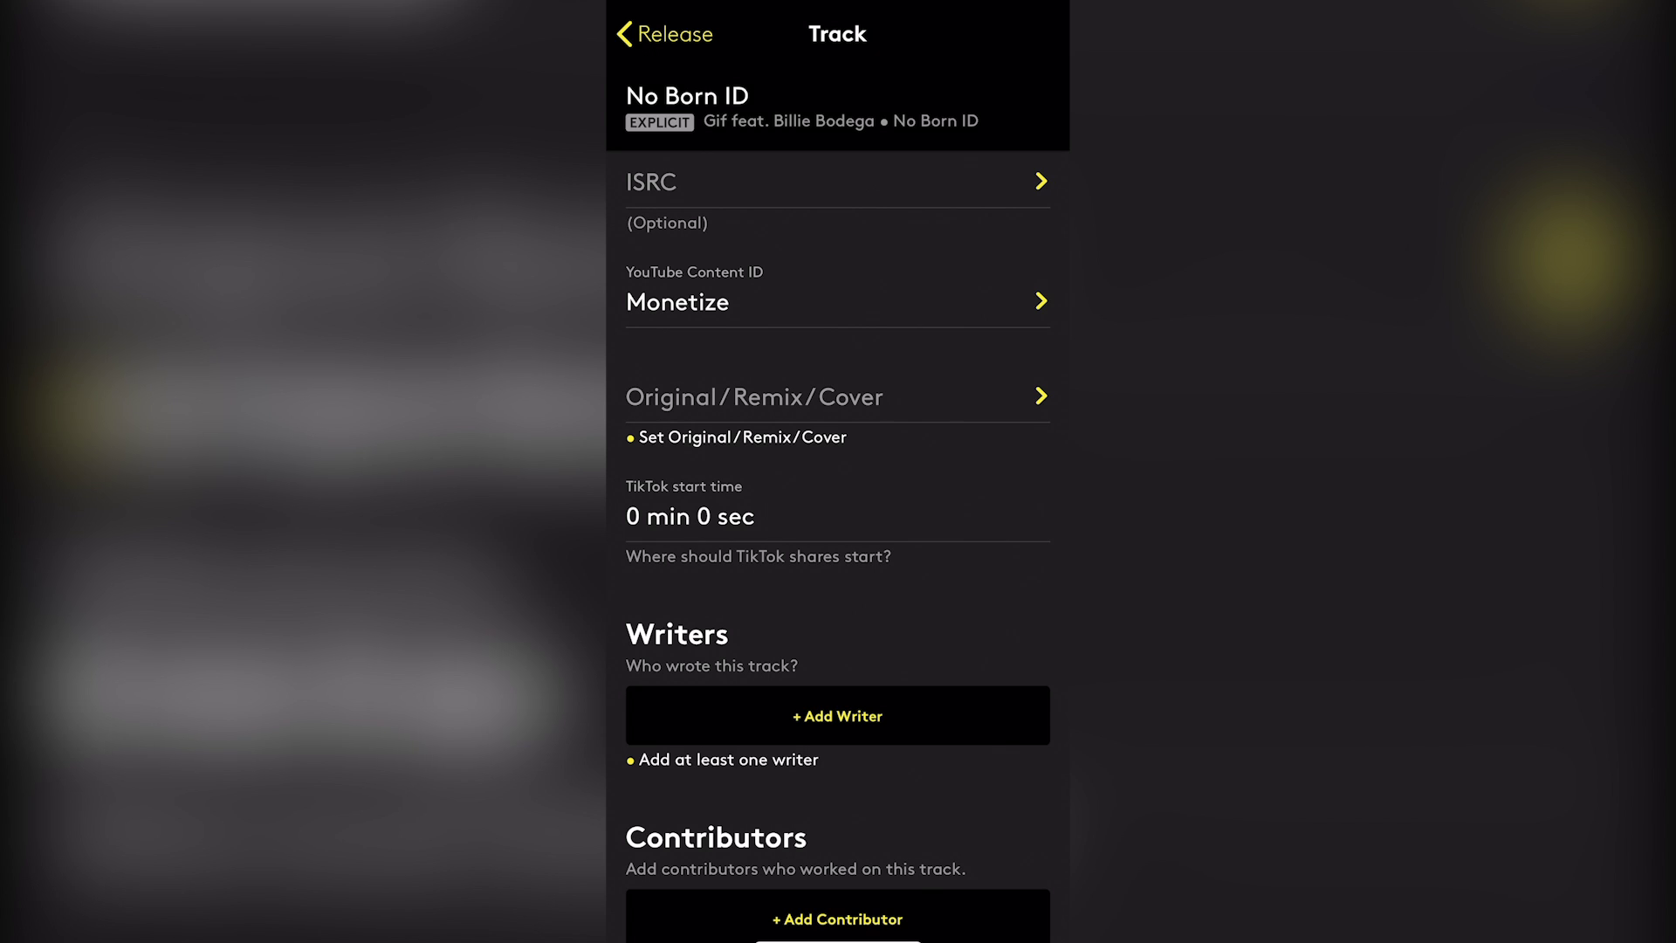
scroll(838, 524, "down", 1)
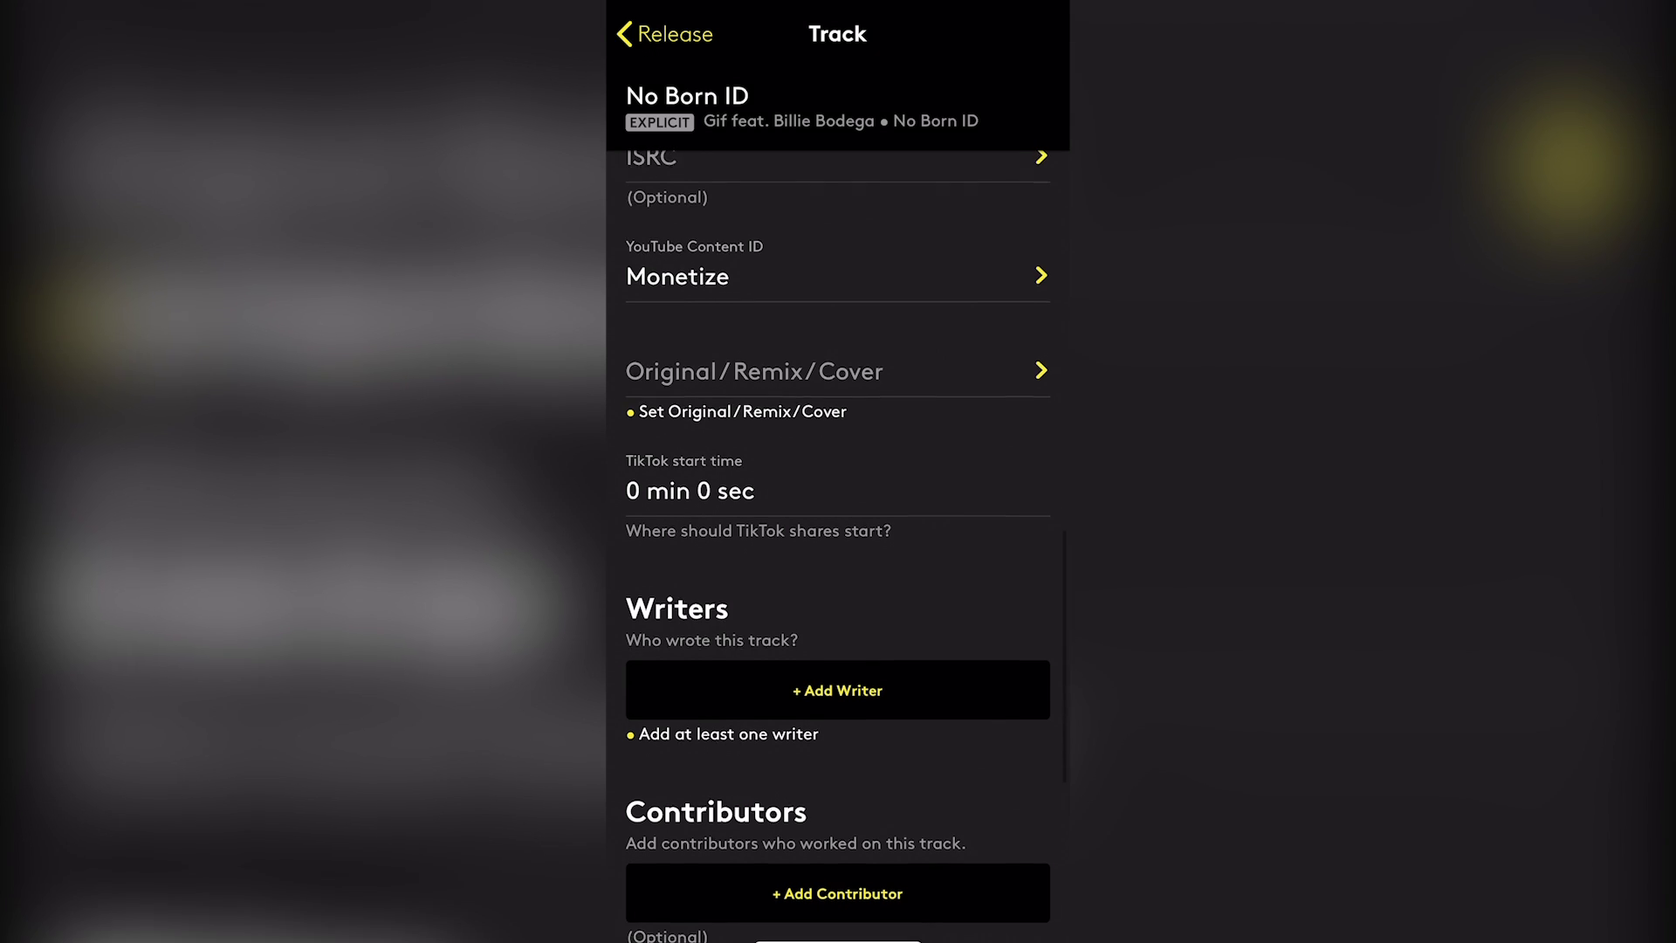
scroll(838, 524, "down", 1)
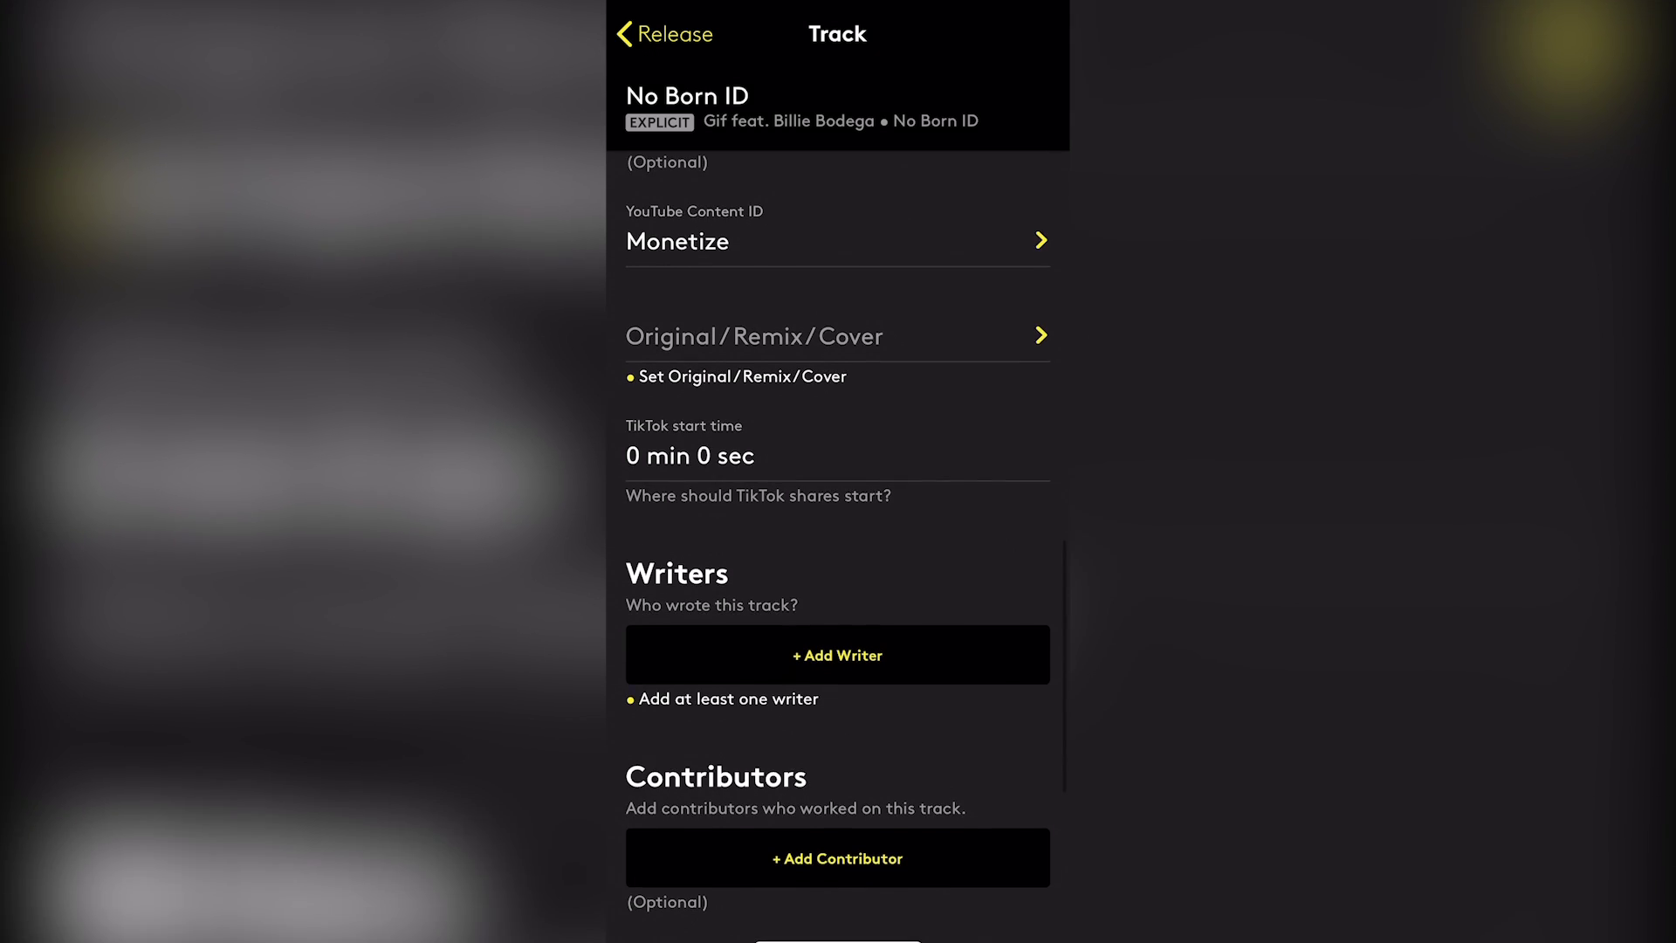
scroll(838, 524, "down", 1)
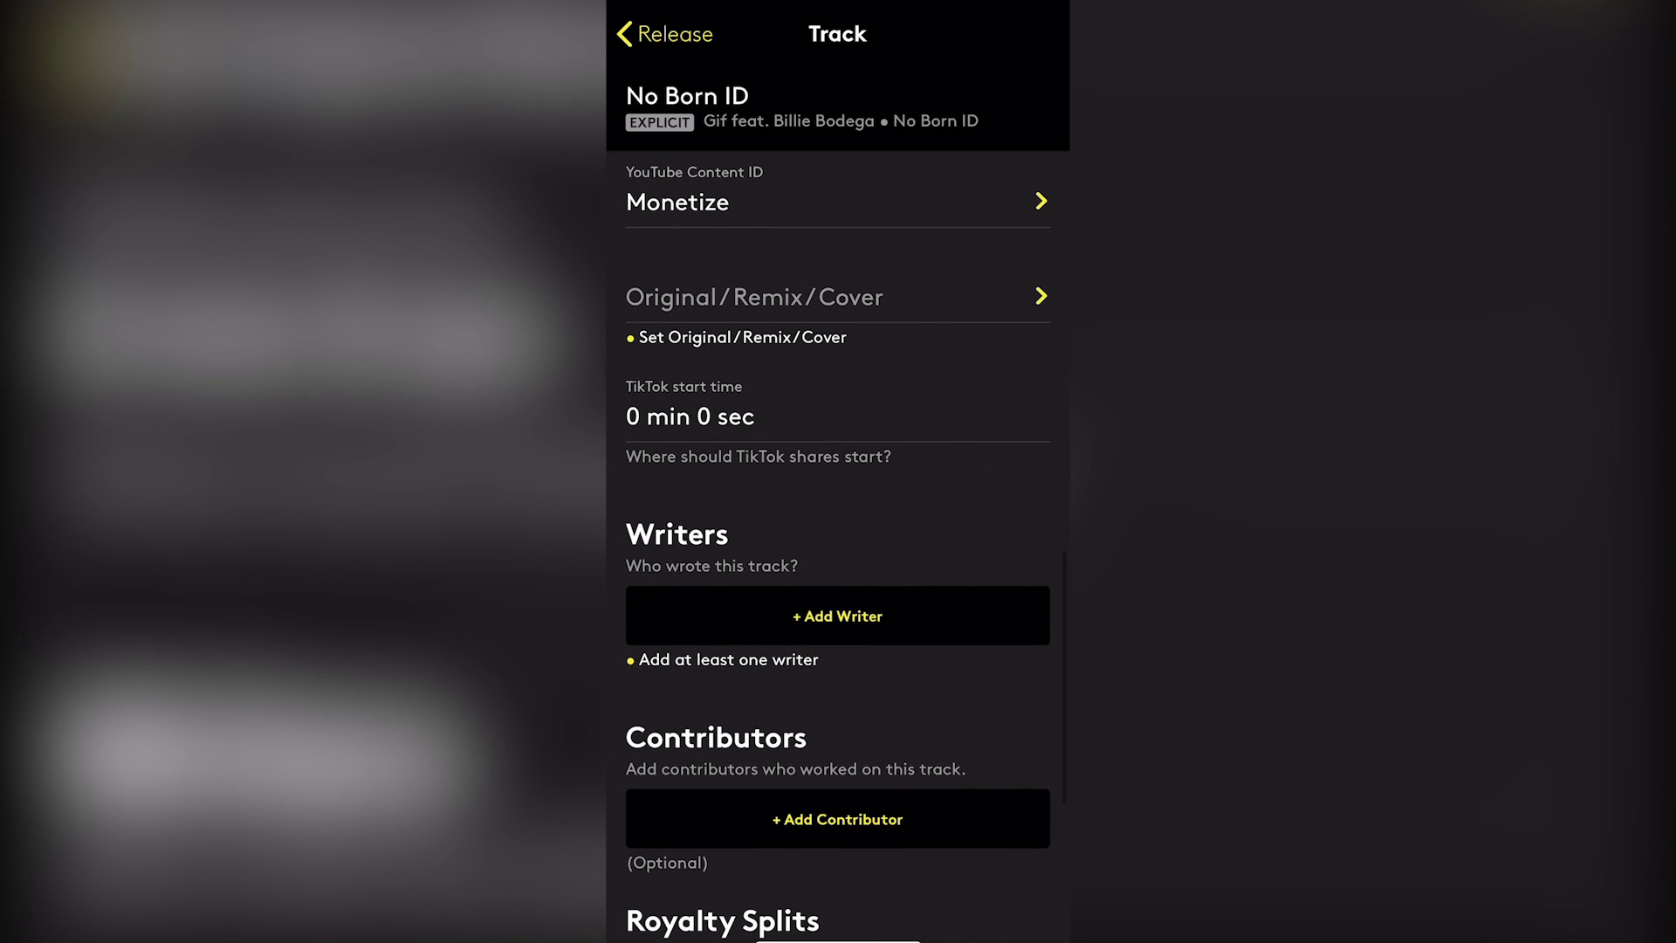
Set the track origin to Original
left_click(754, 315)
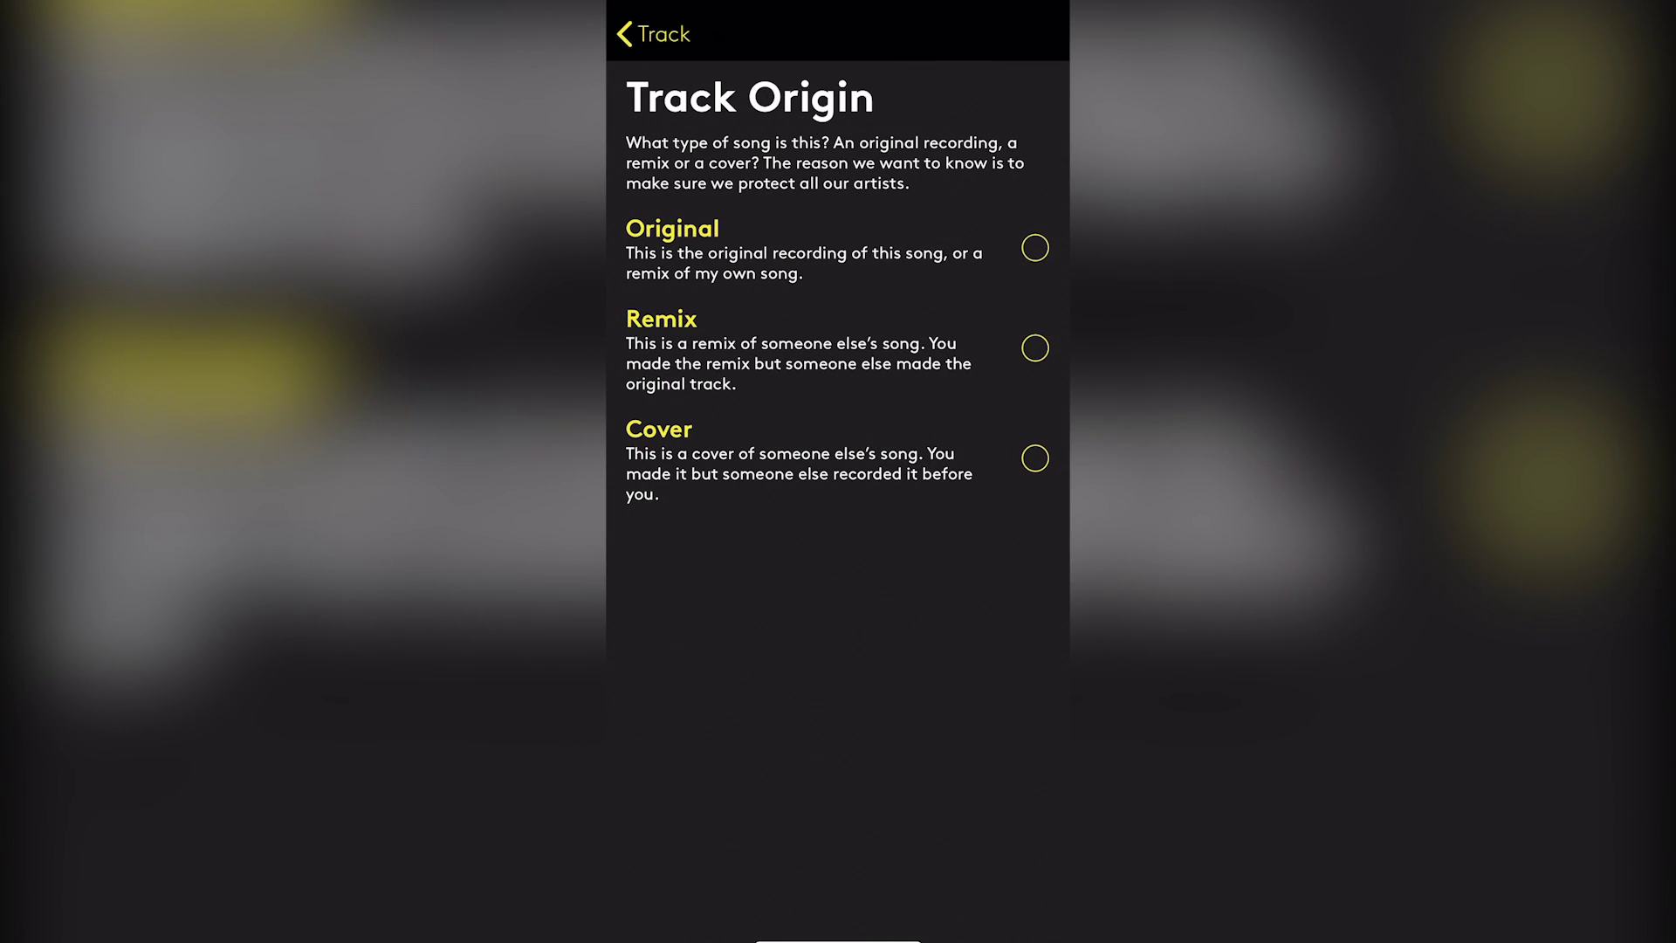
left_click(1034, 248)
left_click(653, 34)
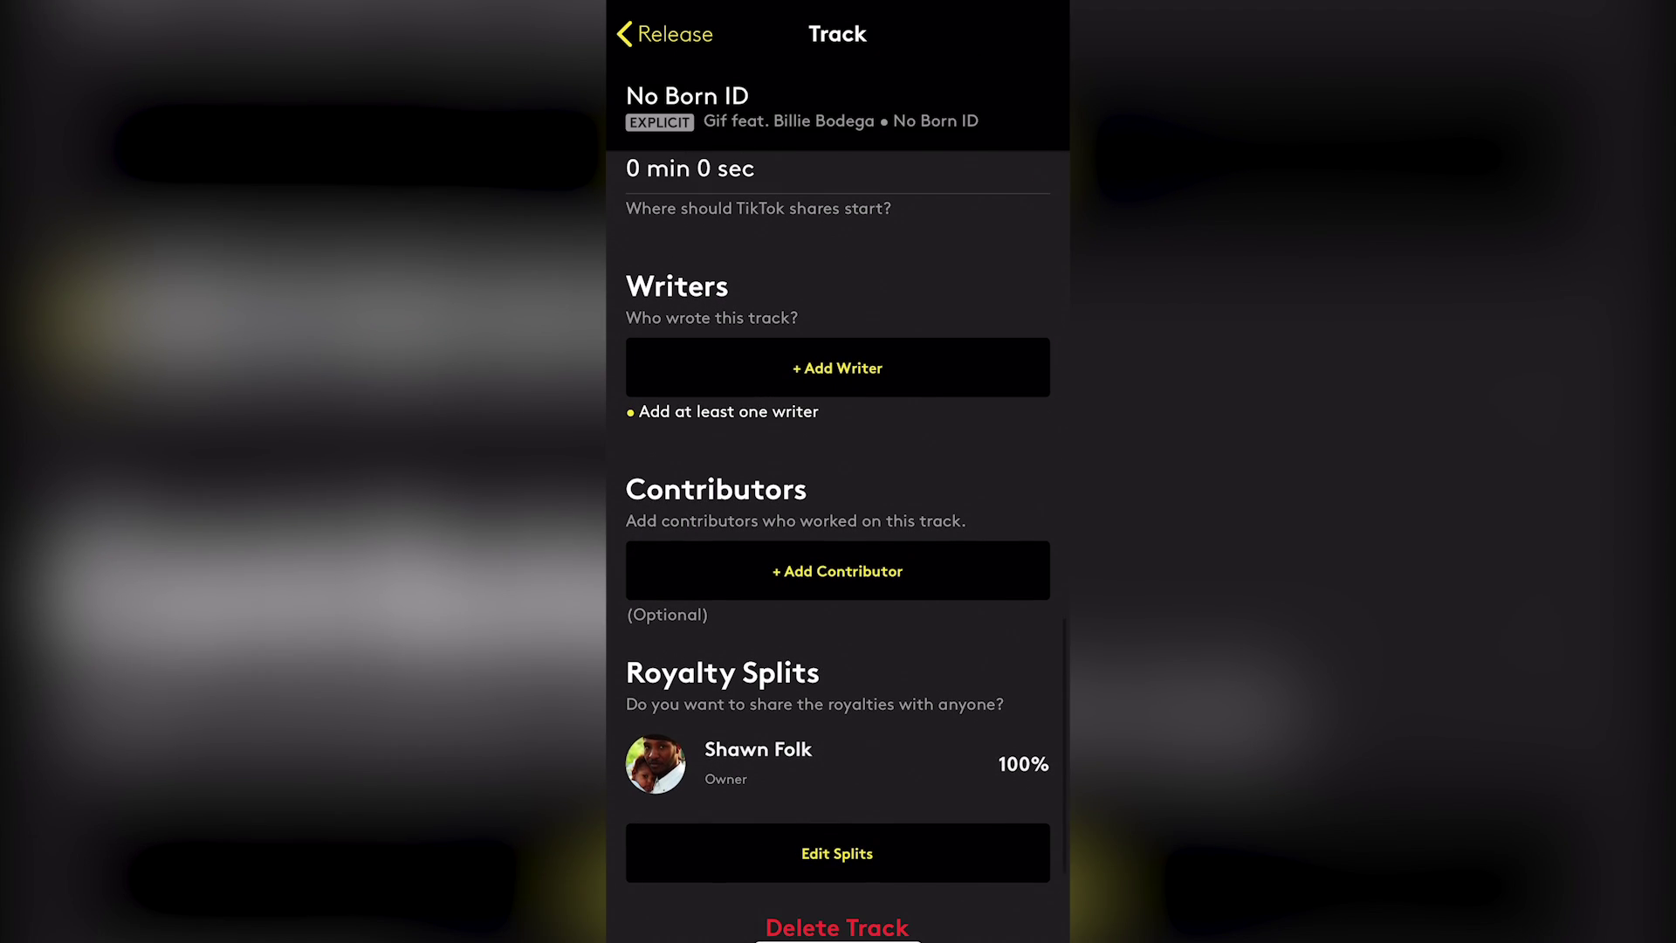
Credit a songwriter by entering their first and last name
left_click(837, 368)
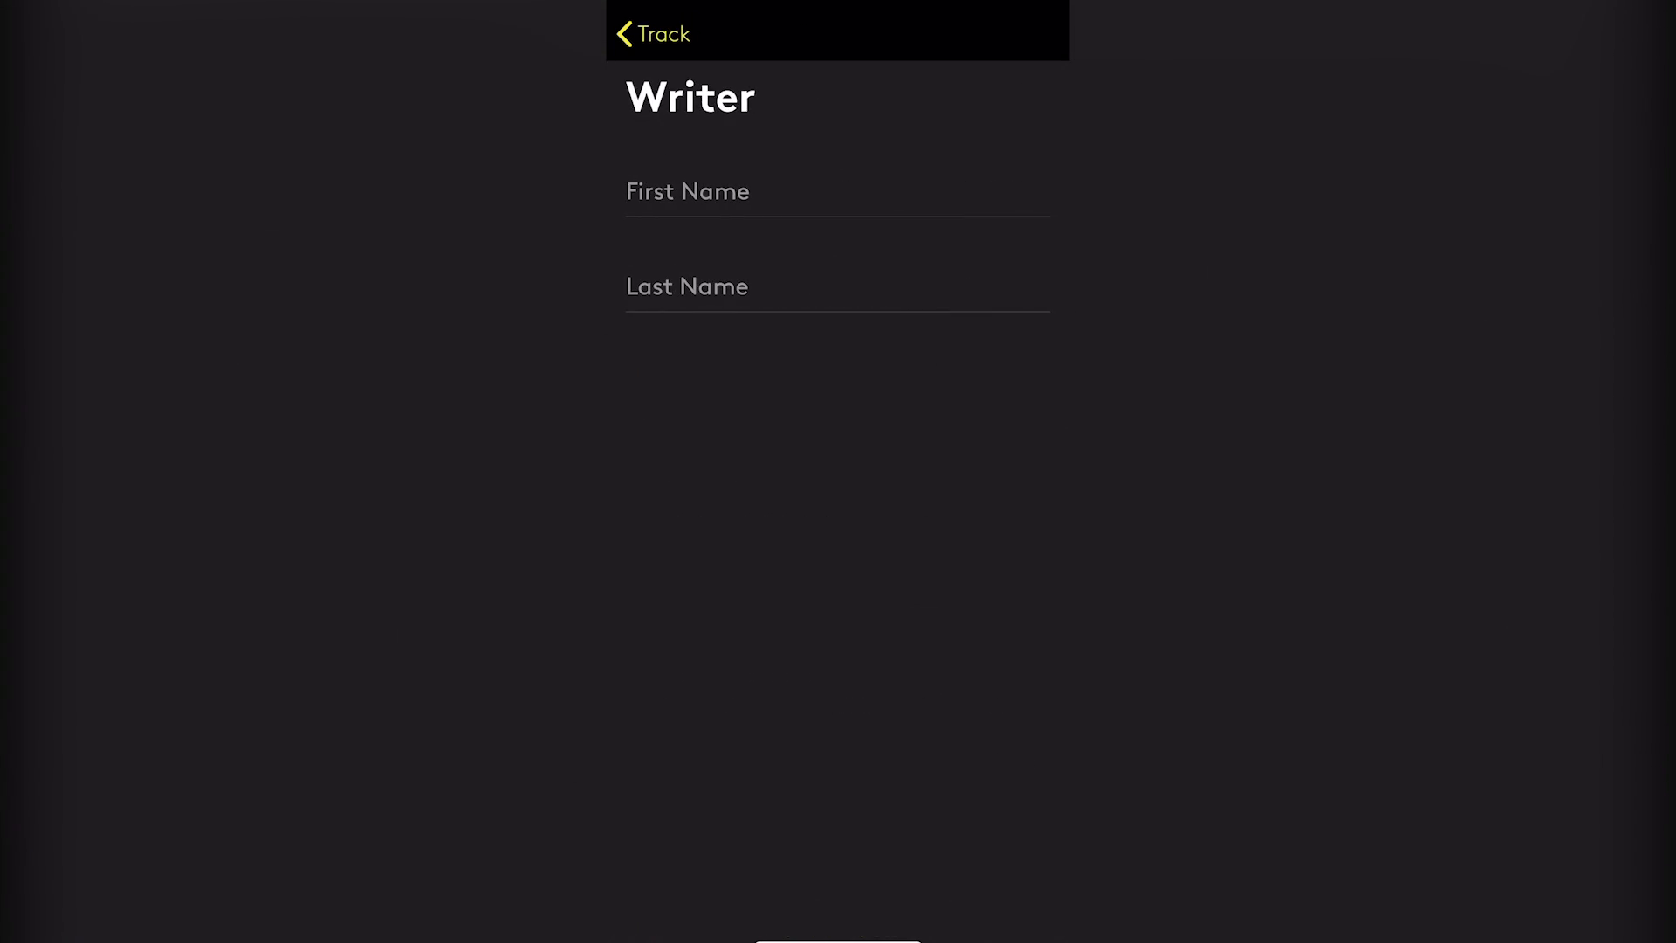
left_click(687, 191)
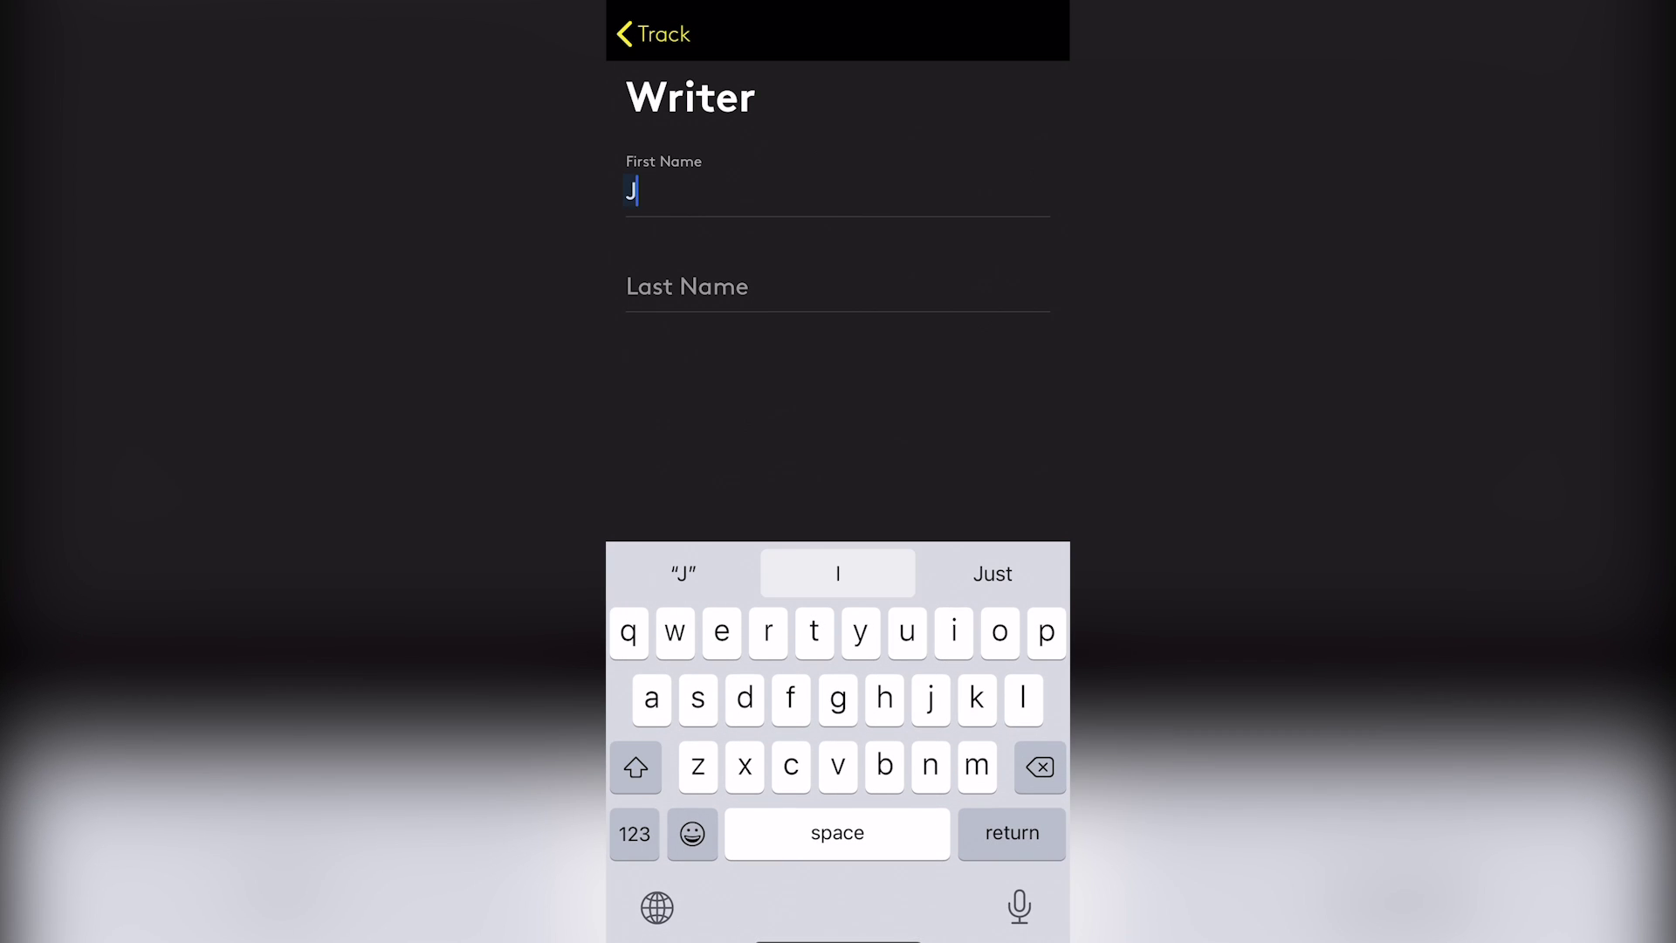
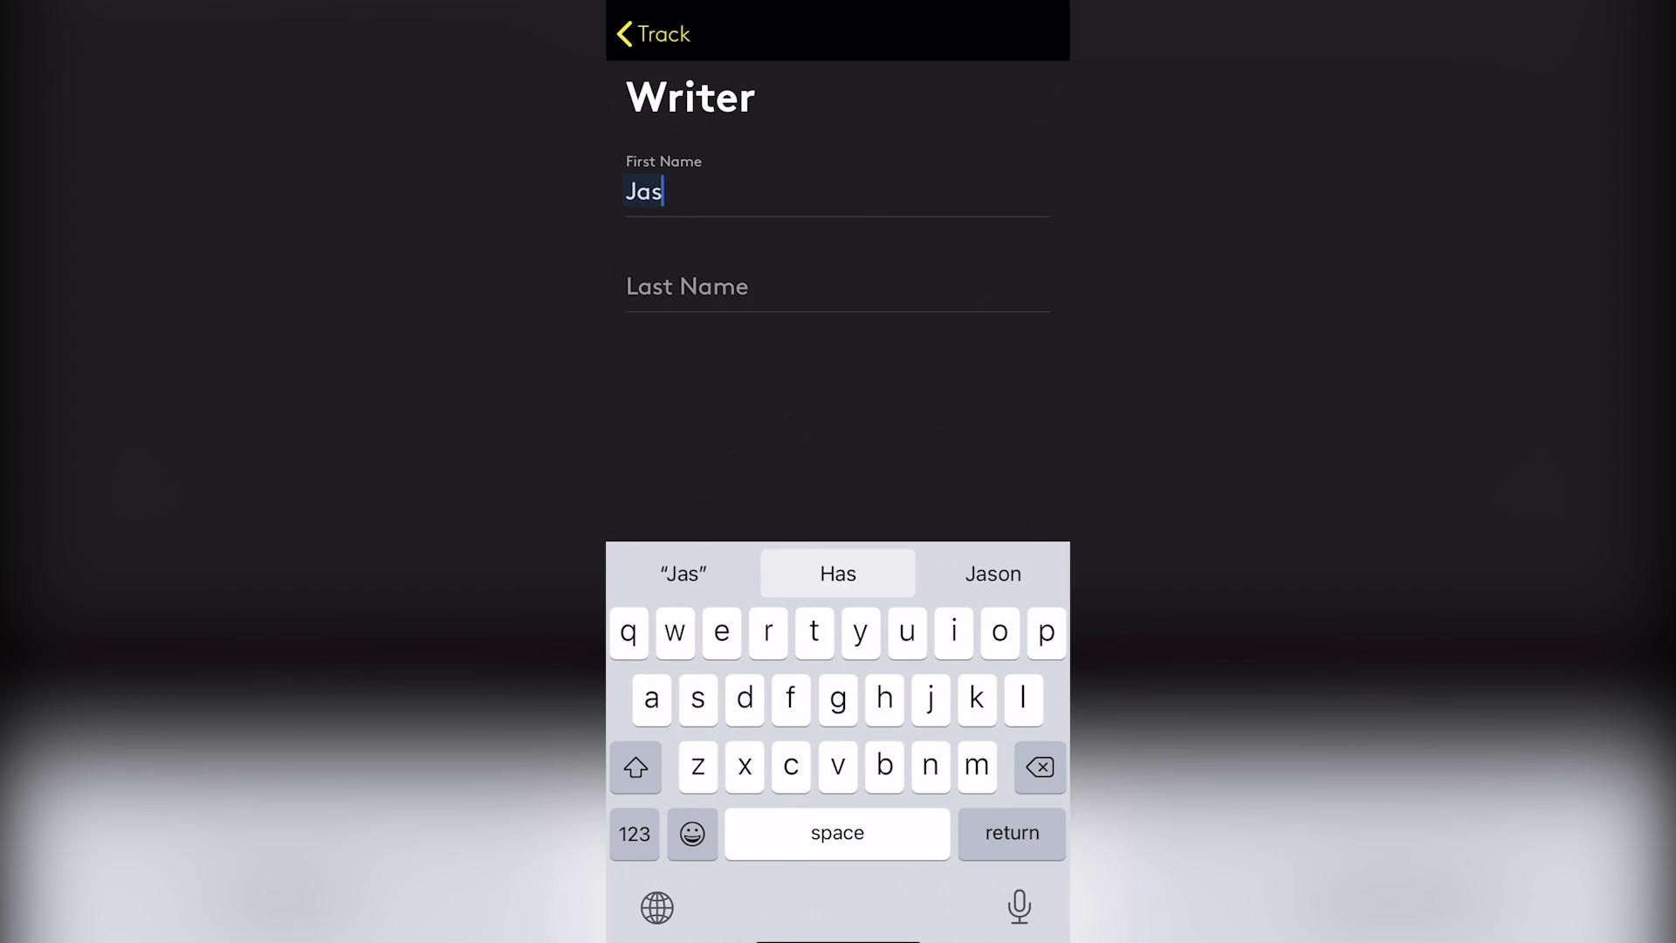
left_click(687, 286)
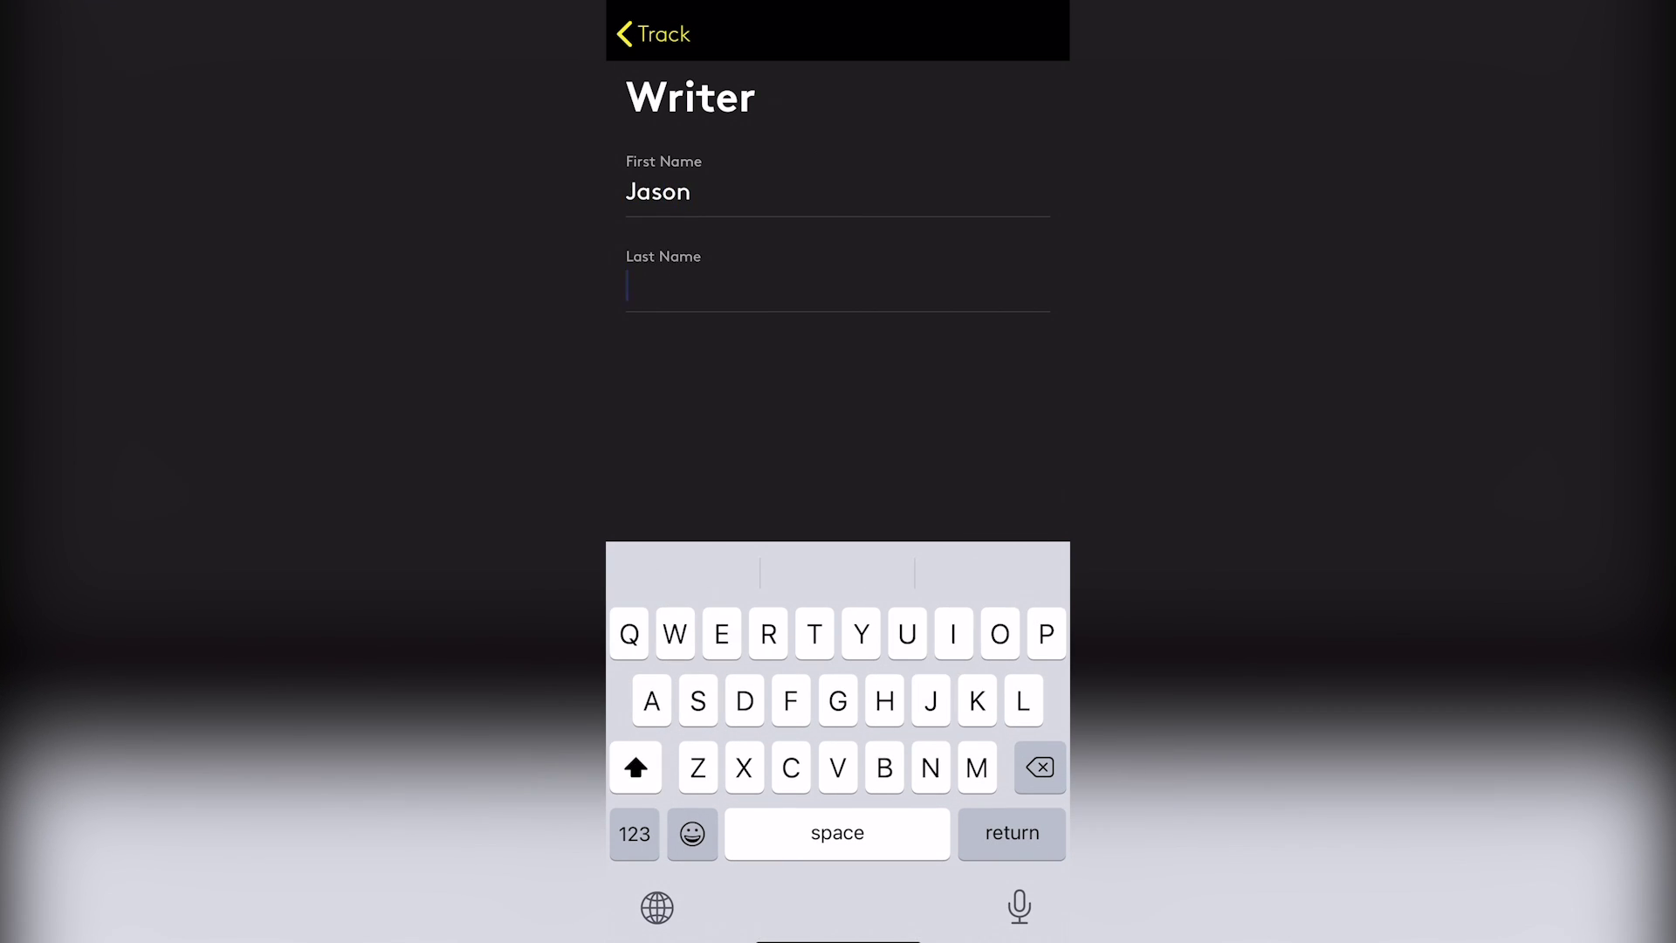
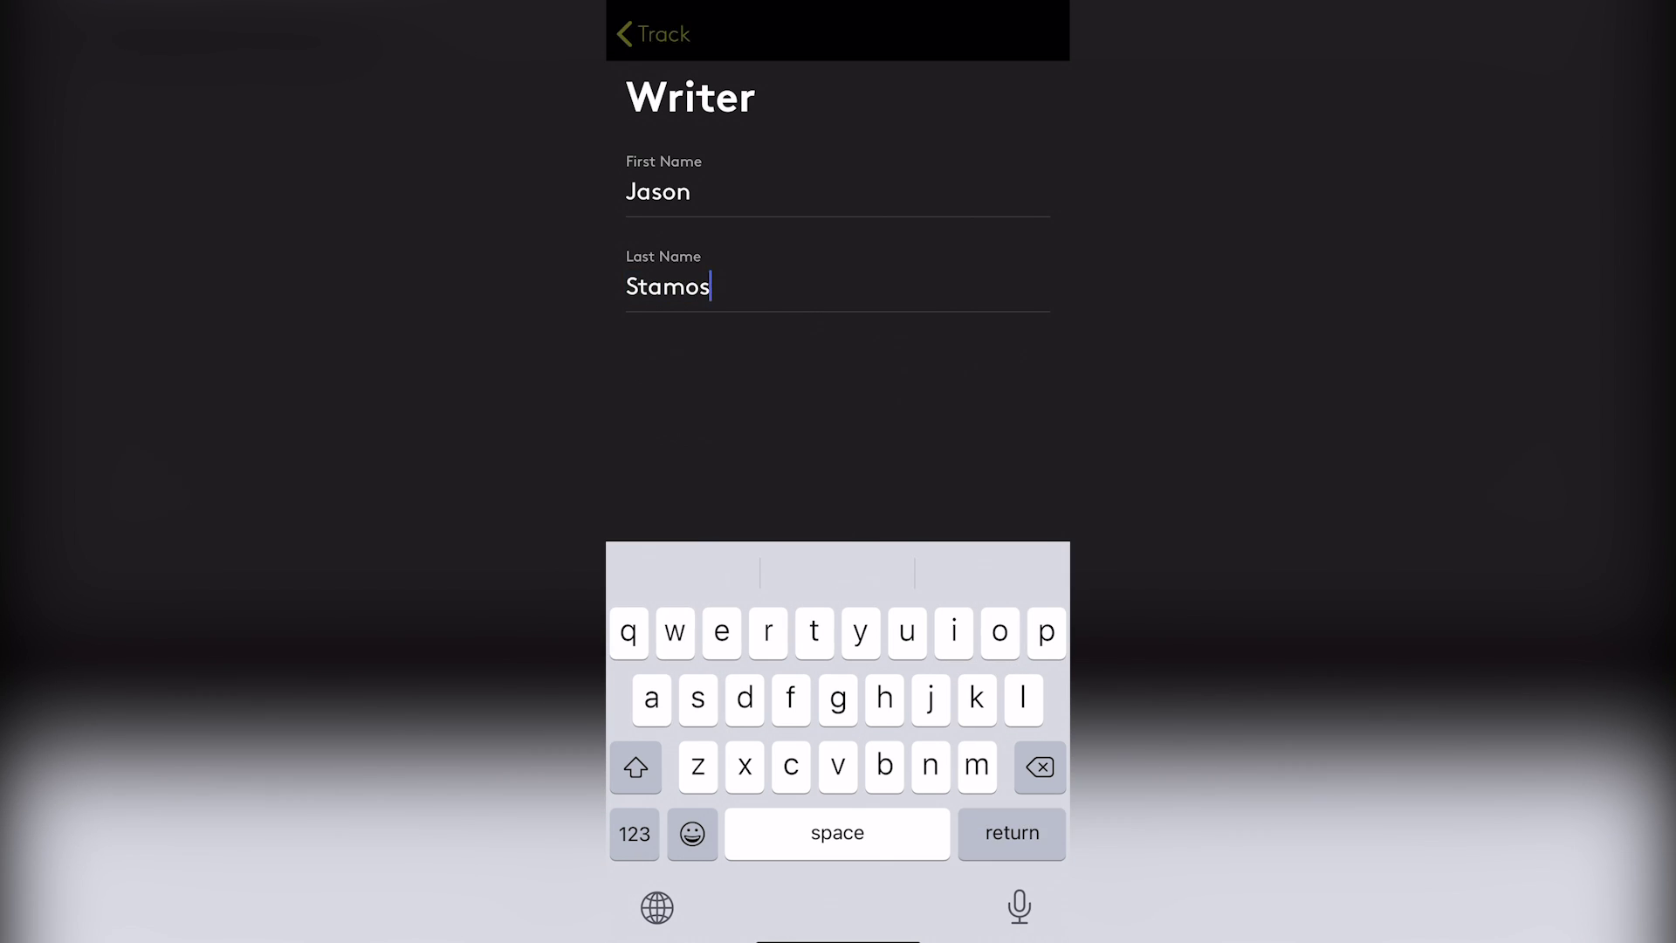
left_click(655, 34)
scroll(838, 524, "down", 3)
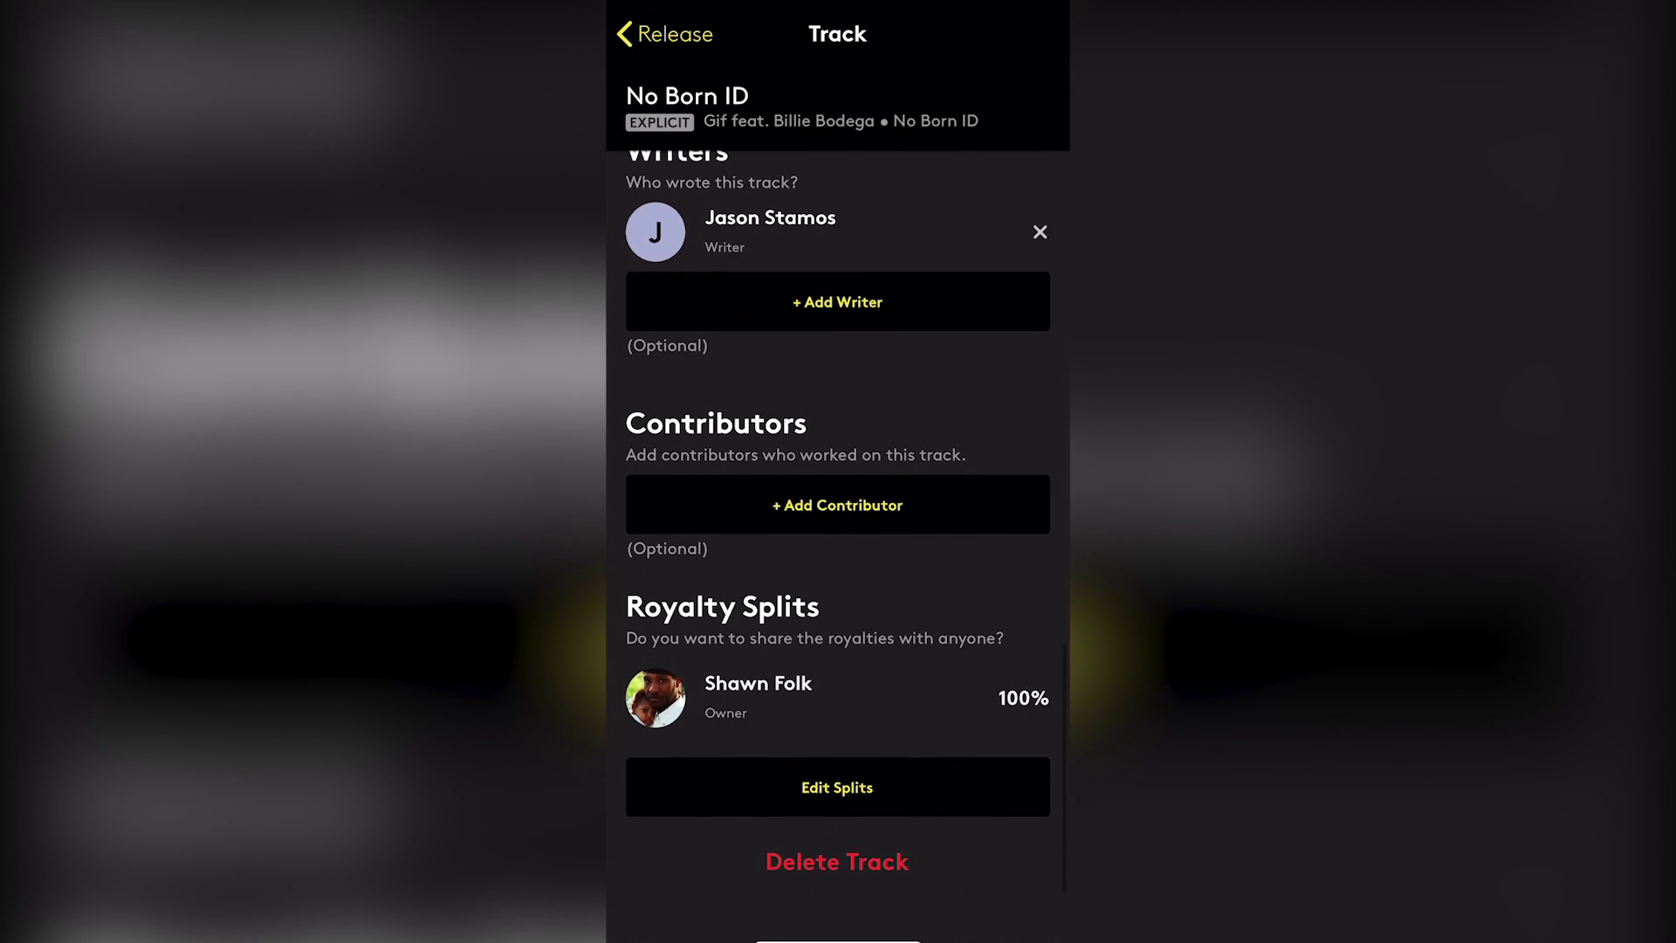
scroll(838, 524, "down", 1)
Add a royalty-split collaborator with their name and e-mail address
left_click(837, 788)
left_click(838, 323)
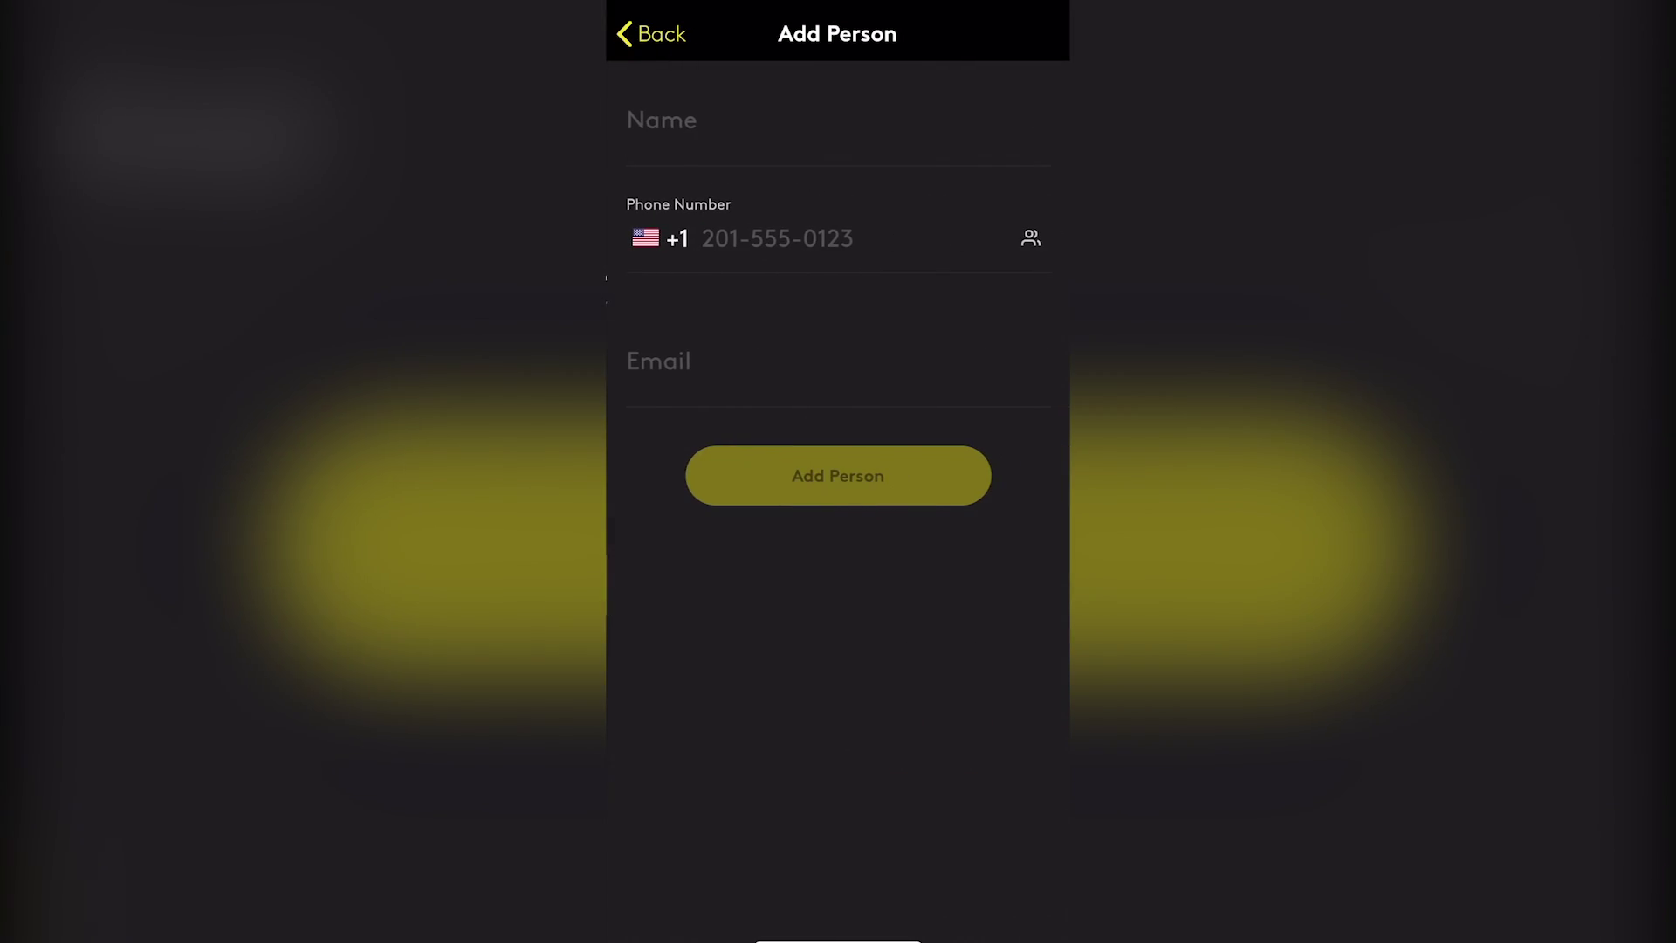
left_click(661, 123)
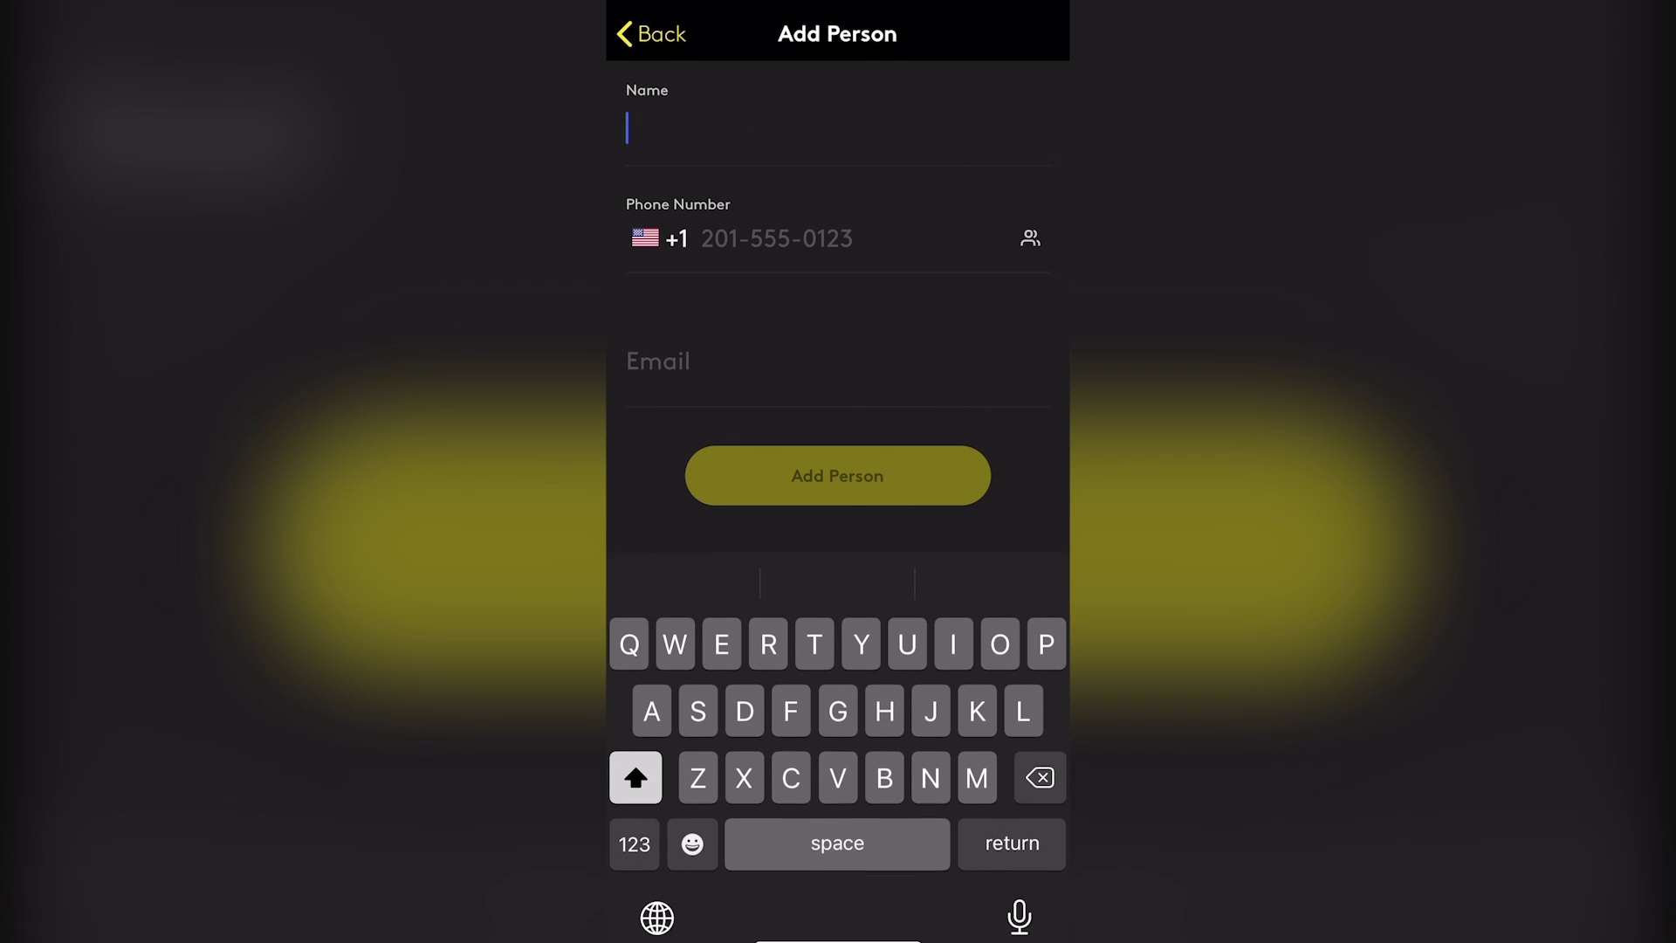
type("Billie bosega")
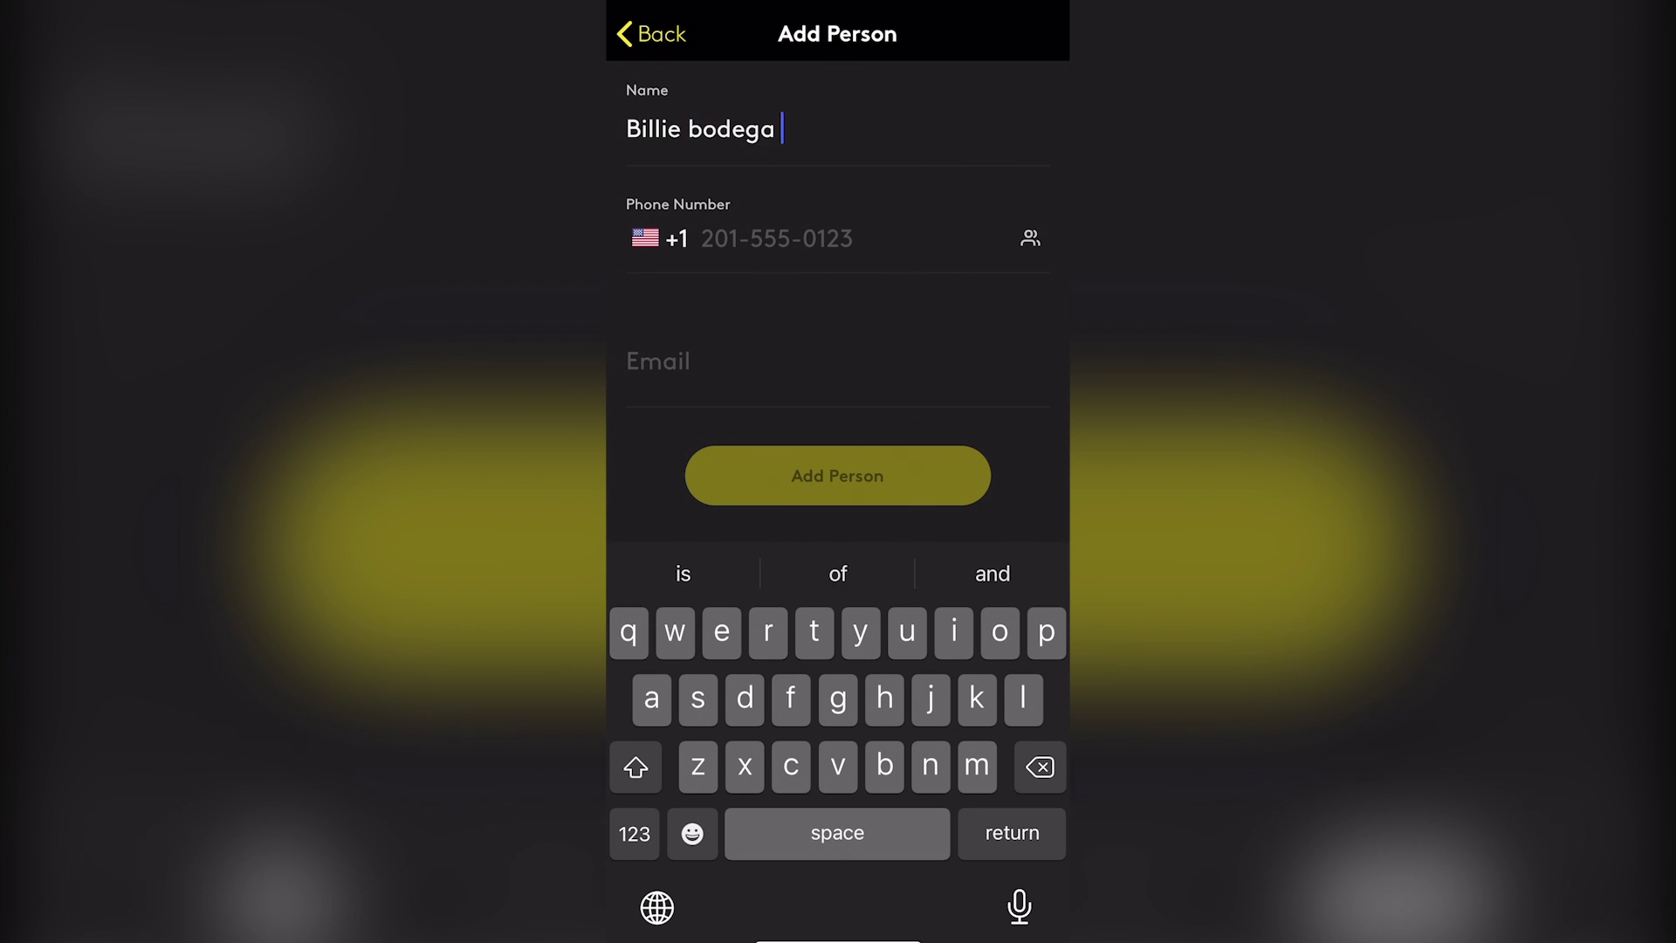
left_click(658, 361)
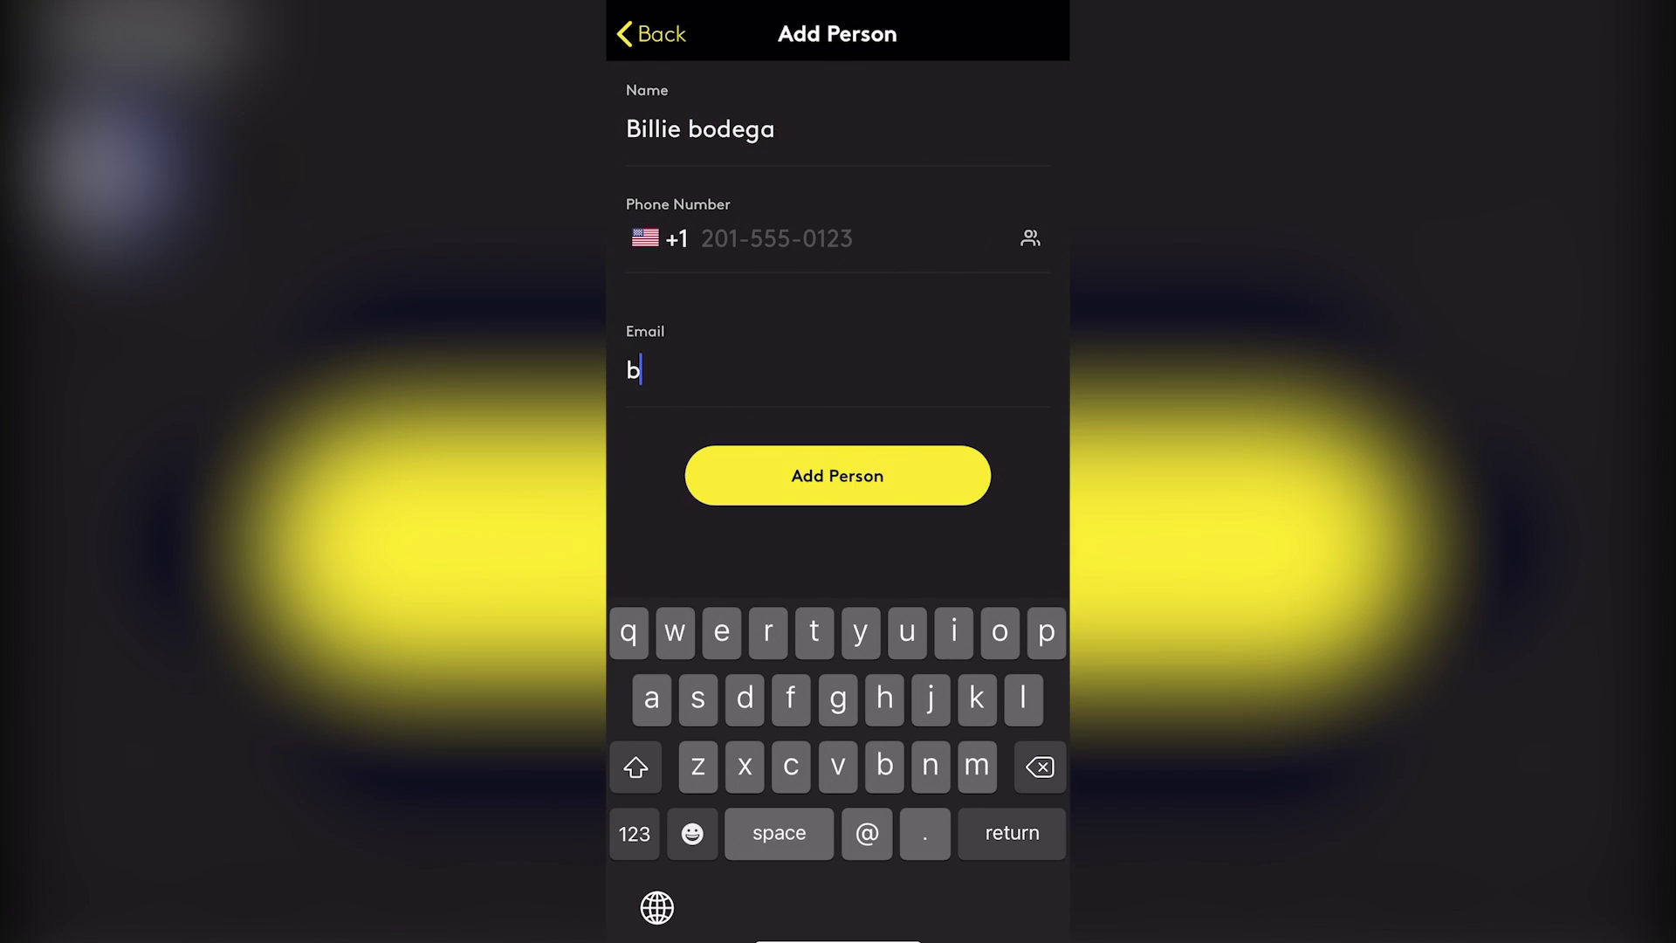
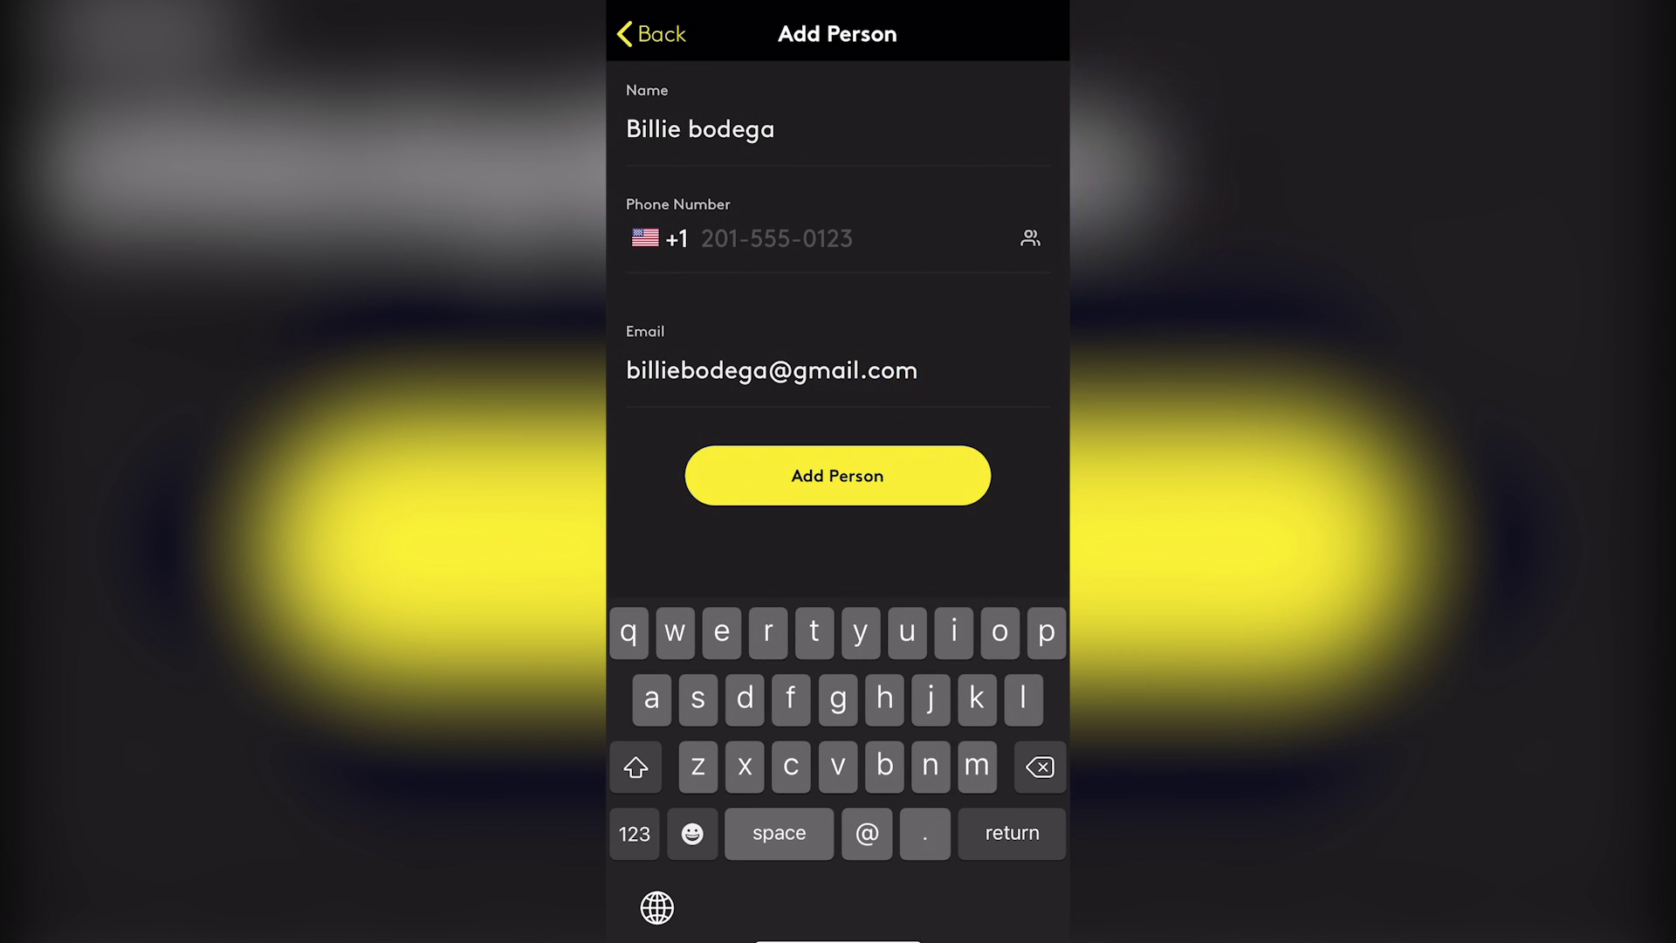
key("Return")
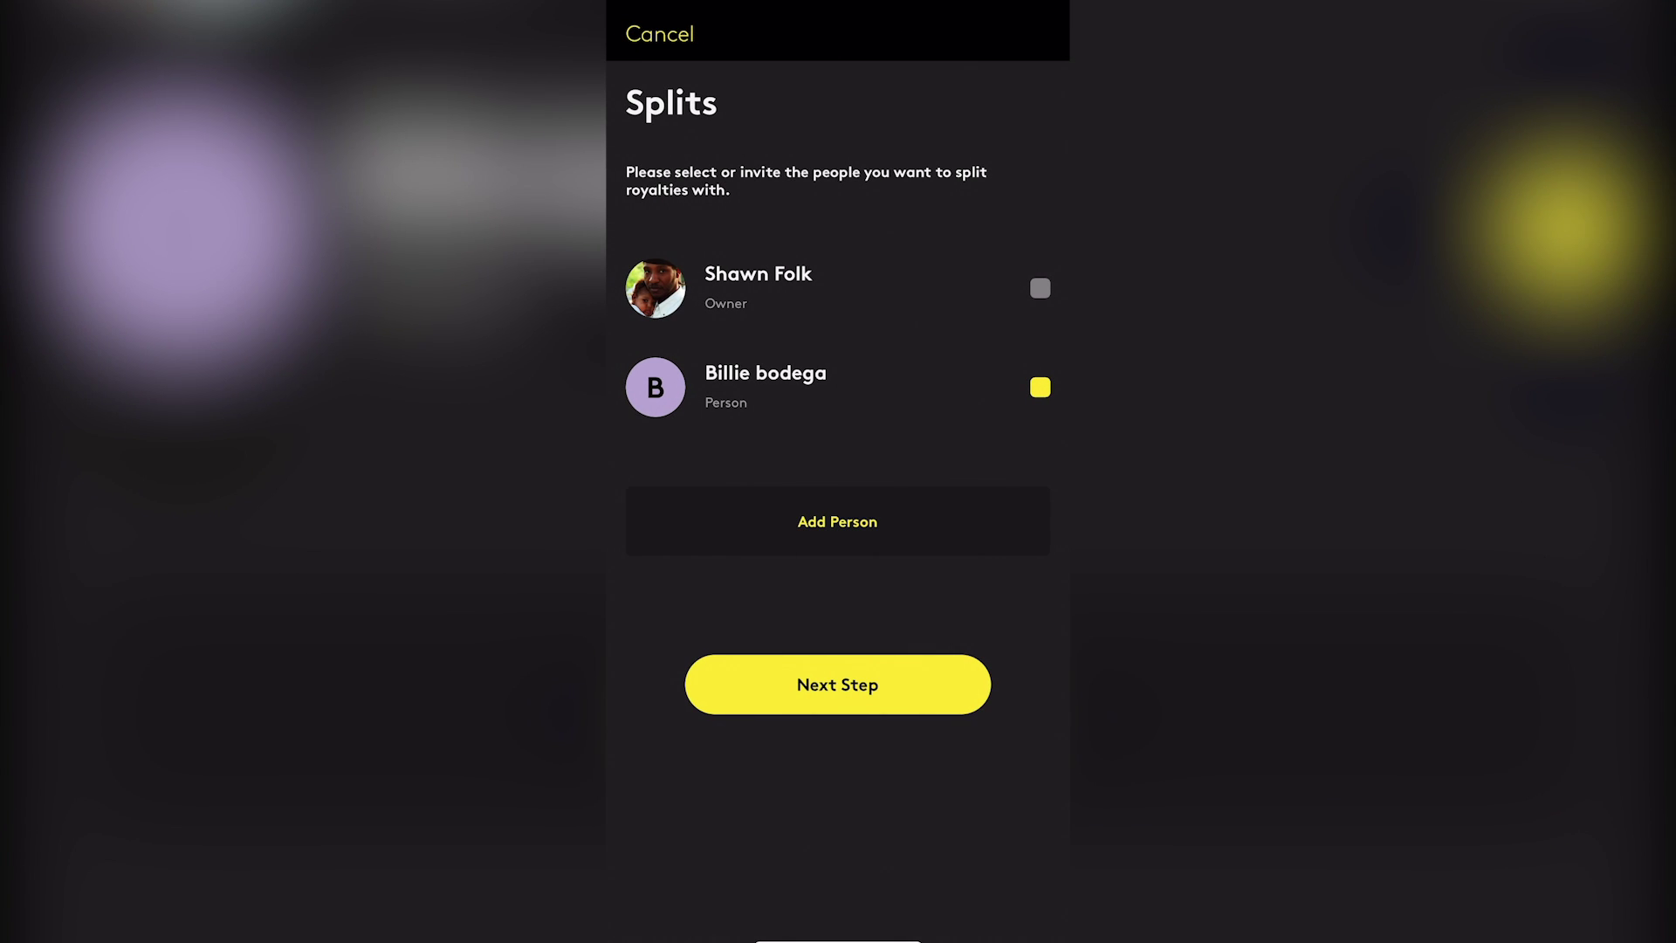
Change the owner's royalty share from 100% to 50% and start editing the collaborator's share
left_click(838, 685)
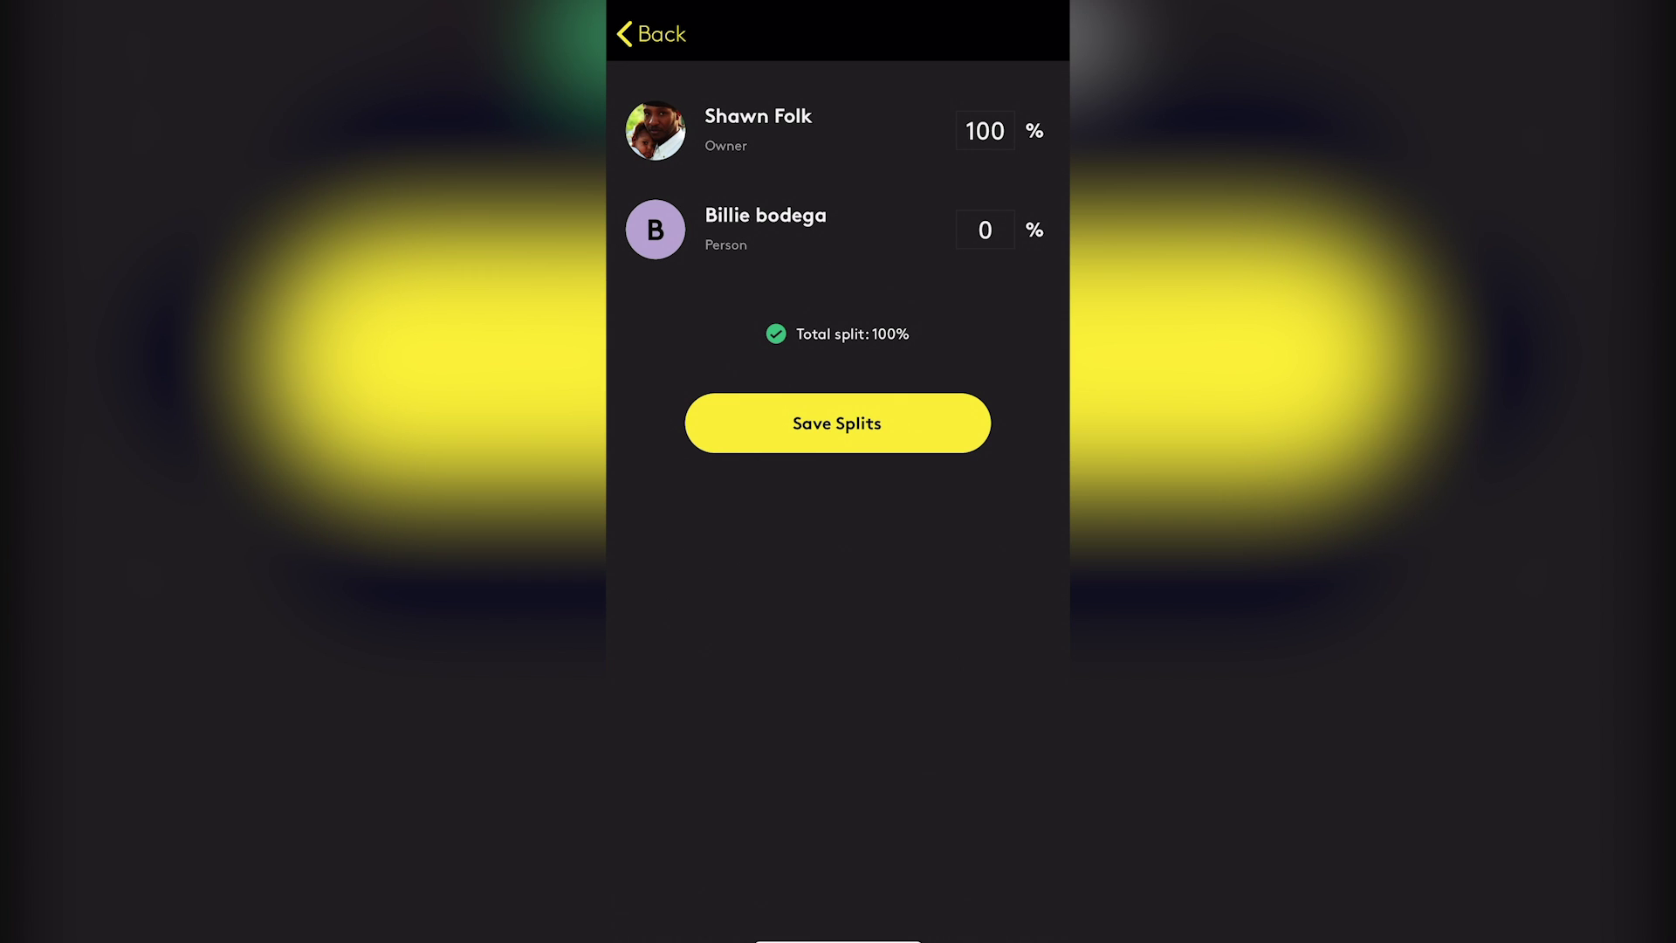
left_click(985, 131)
key("BackSpace")
key("BackSpace")
key("BackSpace")
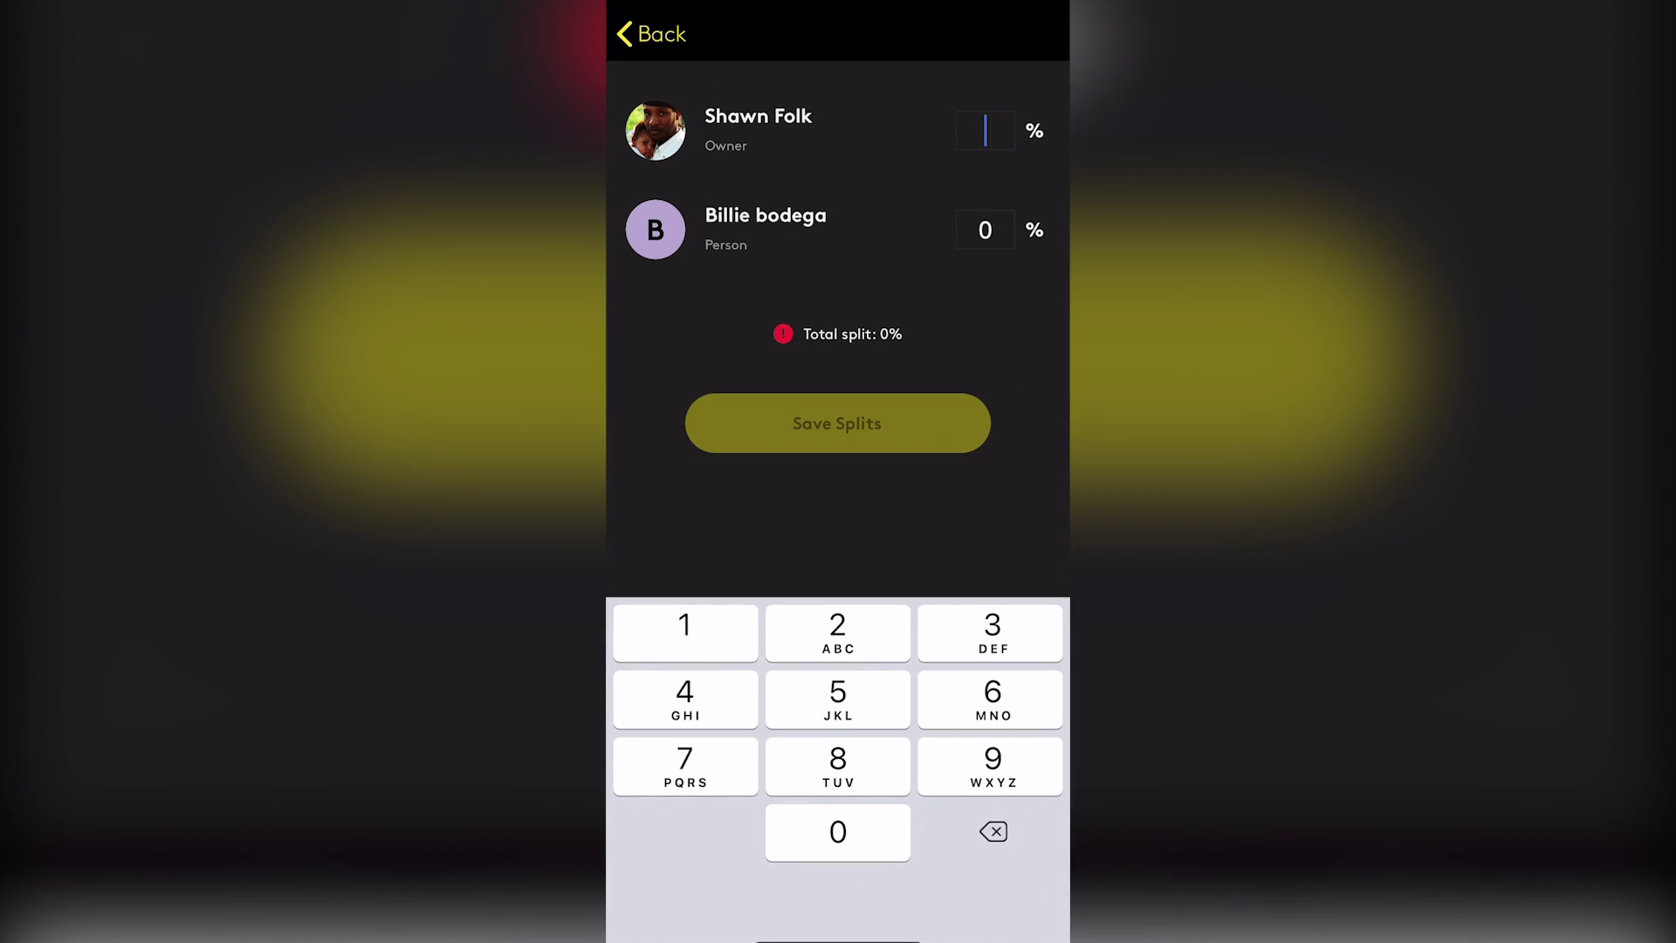
type("50")
left_click(986, 229)
key("BackSpace")
Save the 50/50 royalty split and return to the release overview
type("50")
left_click(837, 423)
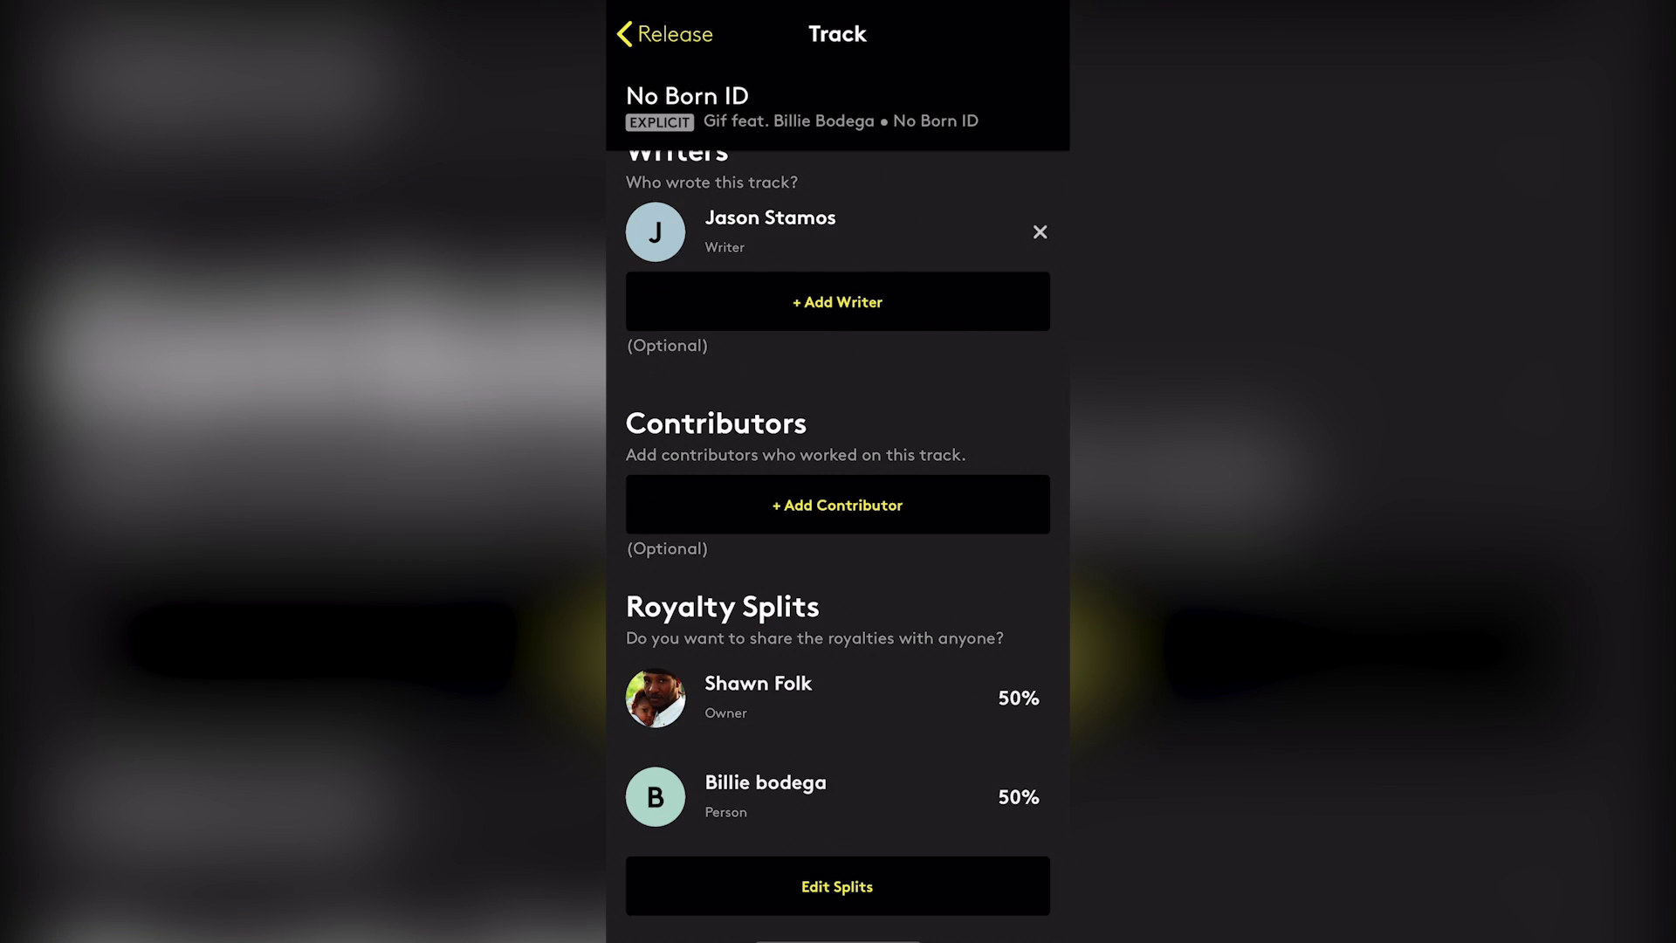
scroll(838, 524, "down", 2)
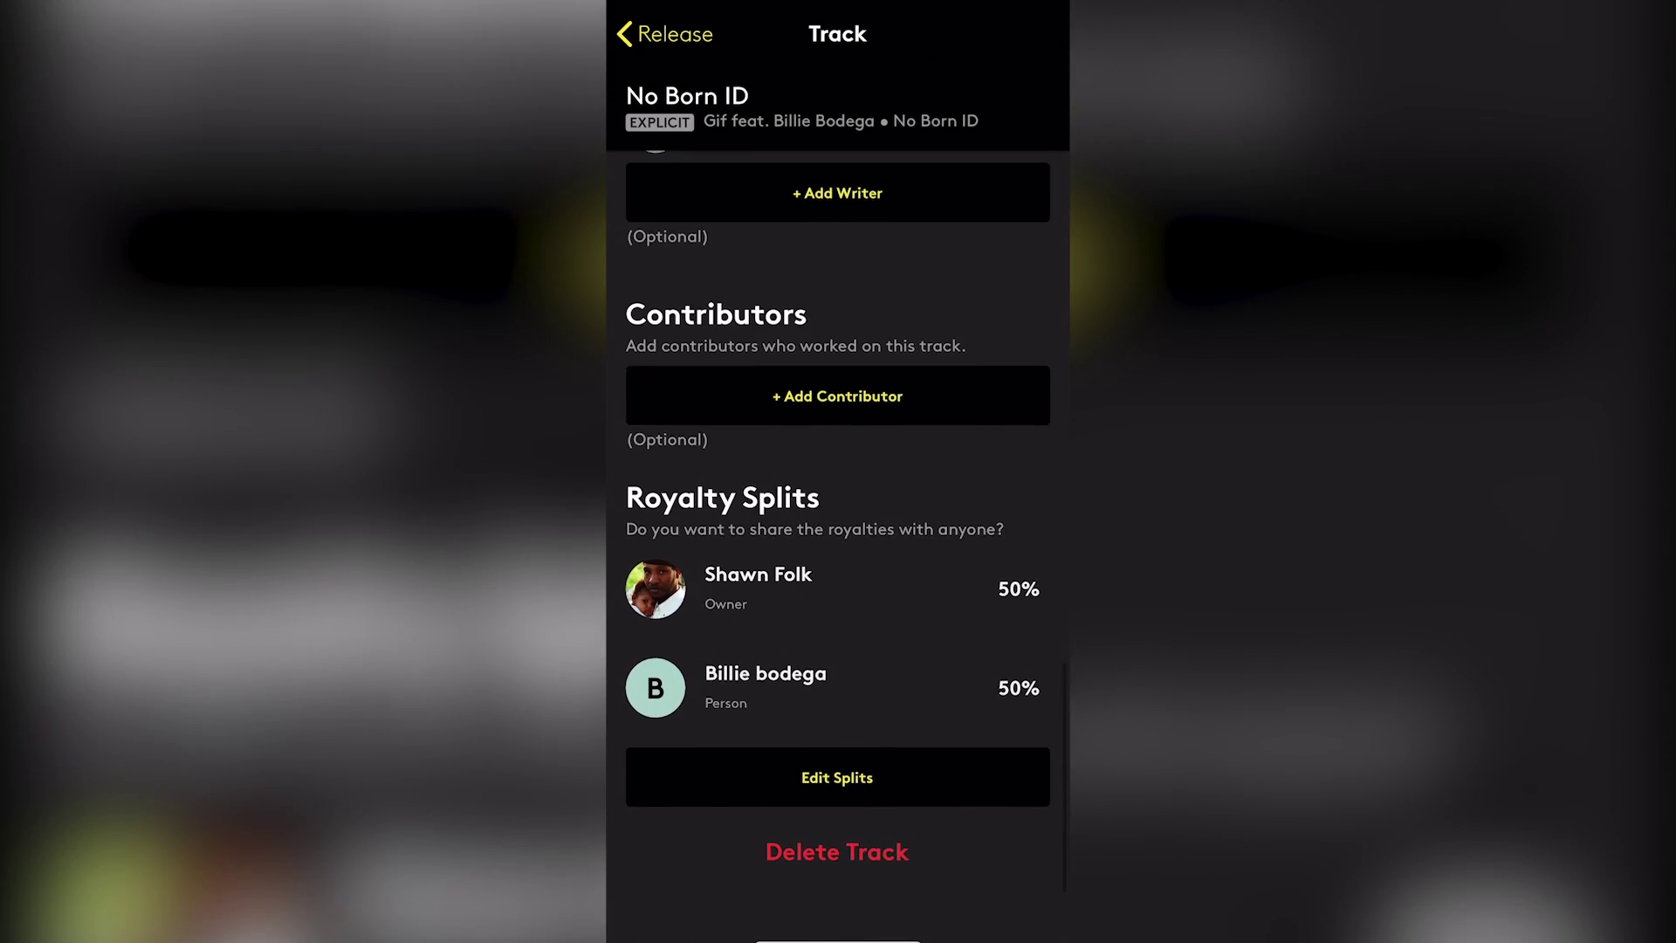
scroll(838, 524, "up", 6)
scroll(838, 524, "up", 4)
left_click(665, 34)
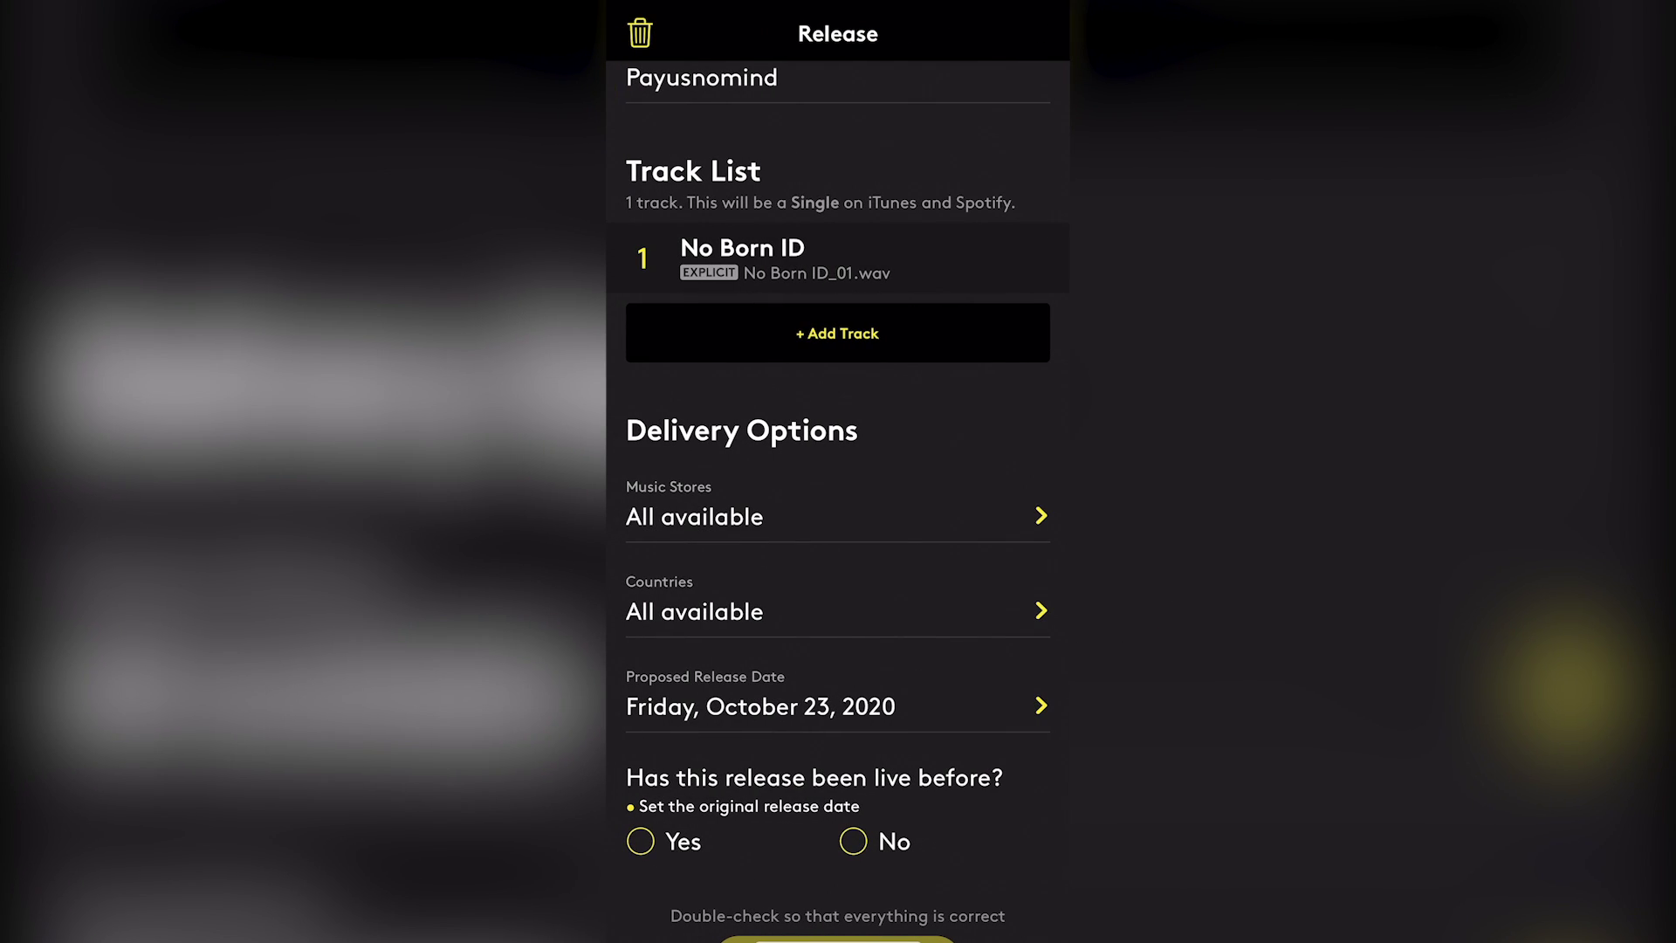
Confirm every service in the Music Stores list is checked, then go back to the release
scroll(838, 524, "down", 2)
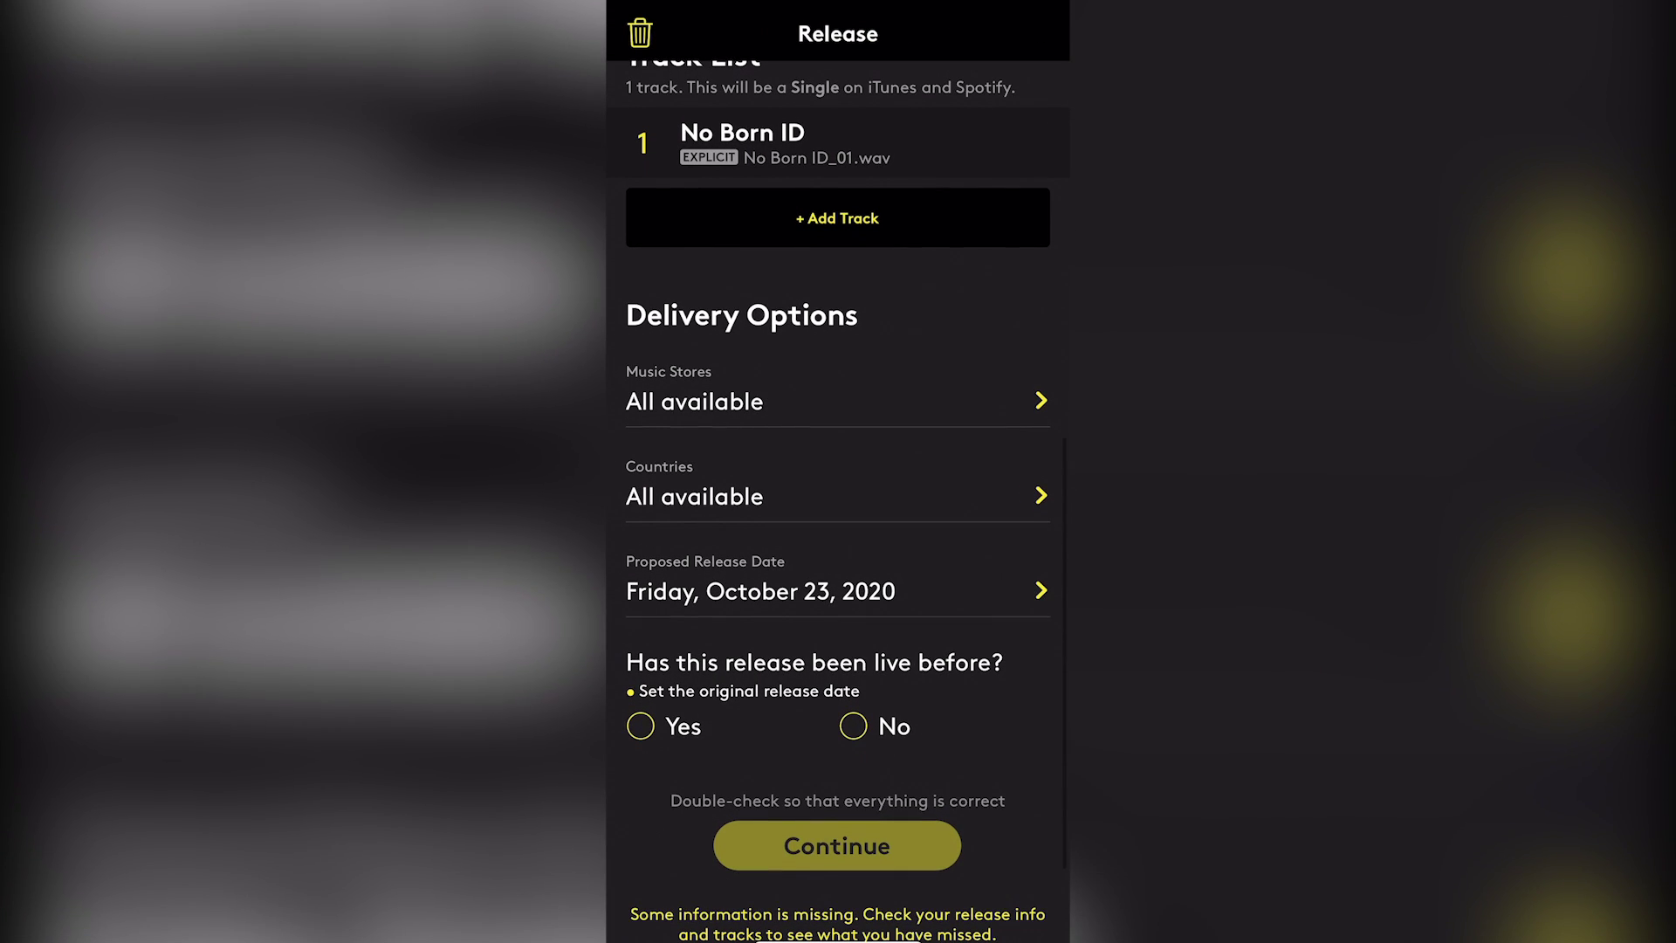
left_click(838, 401)
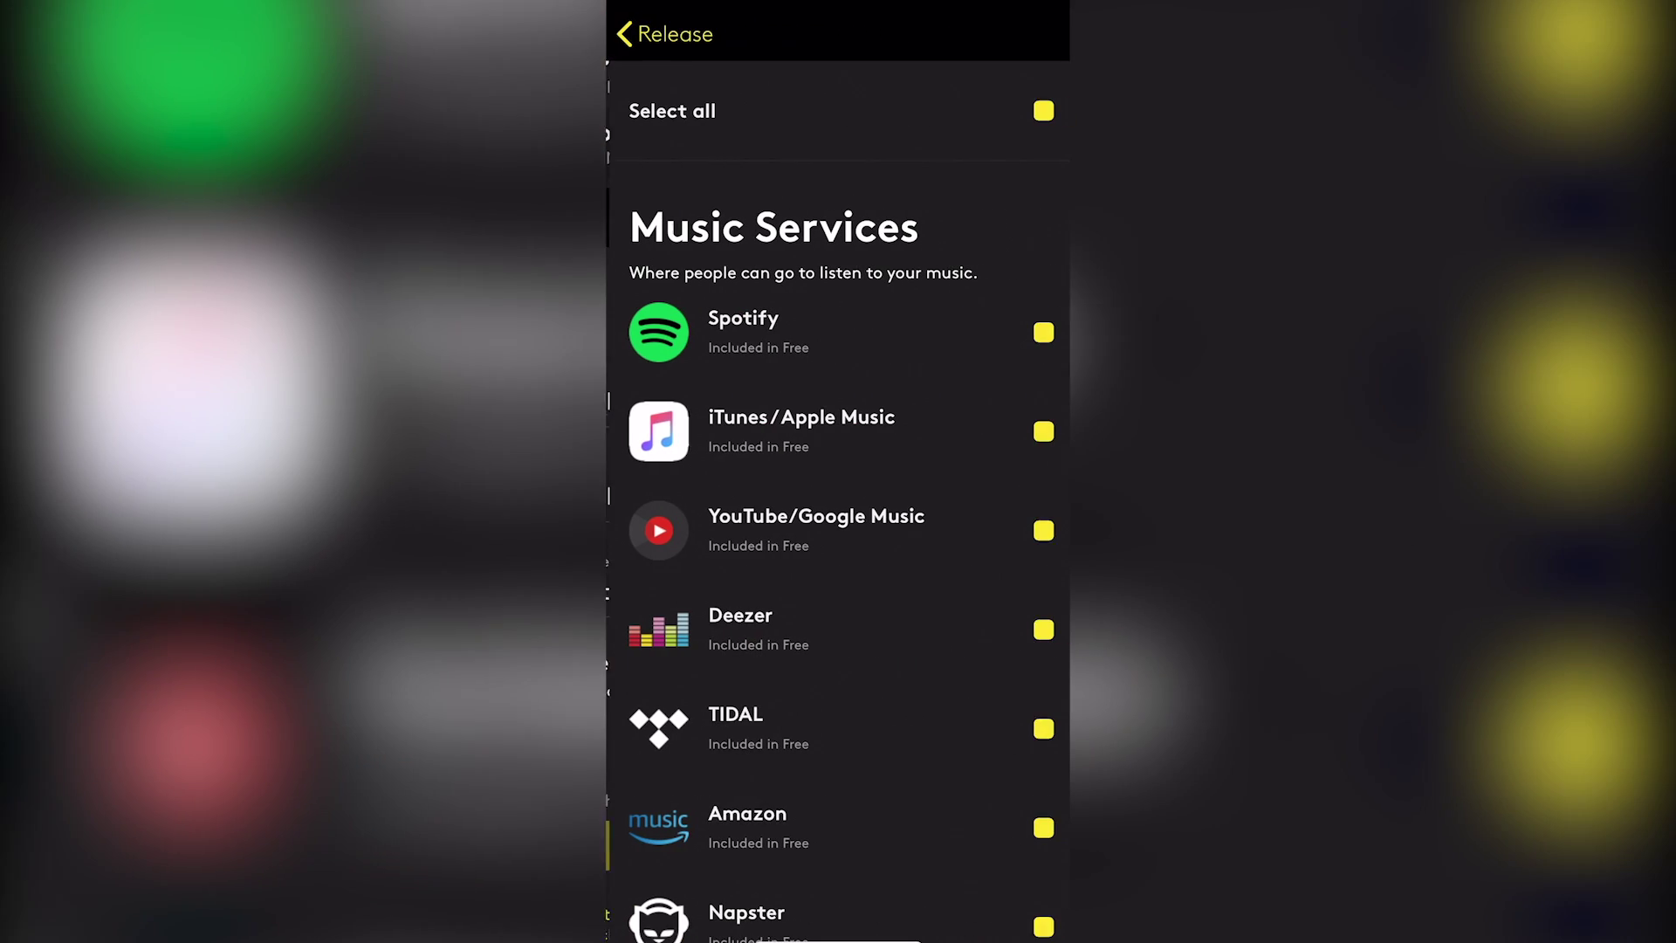
scroll(838, 524, "down", 15)
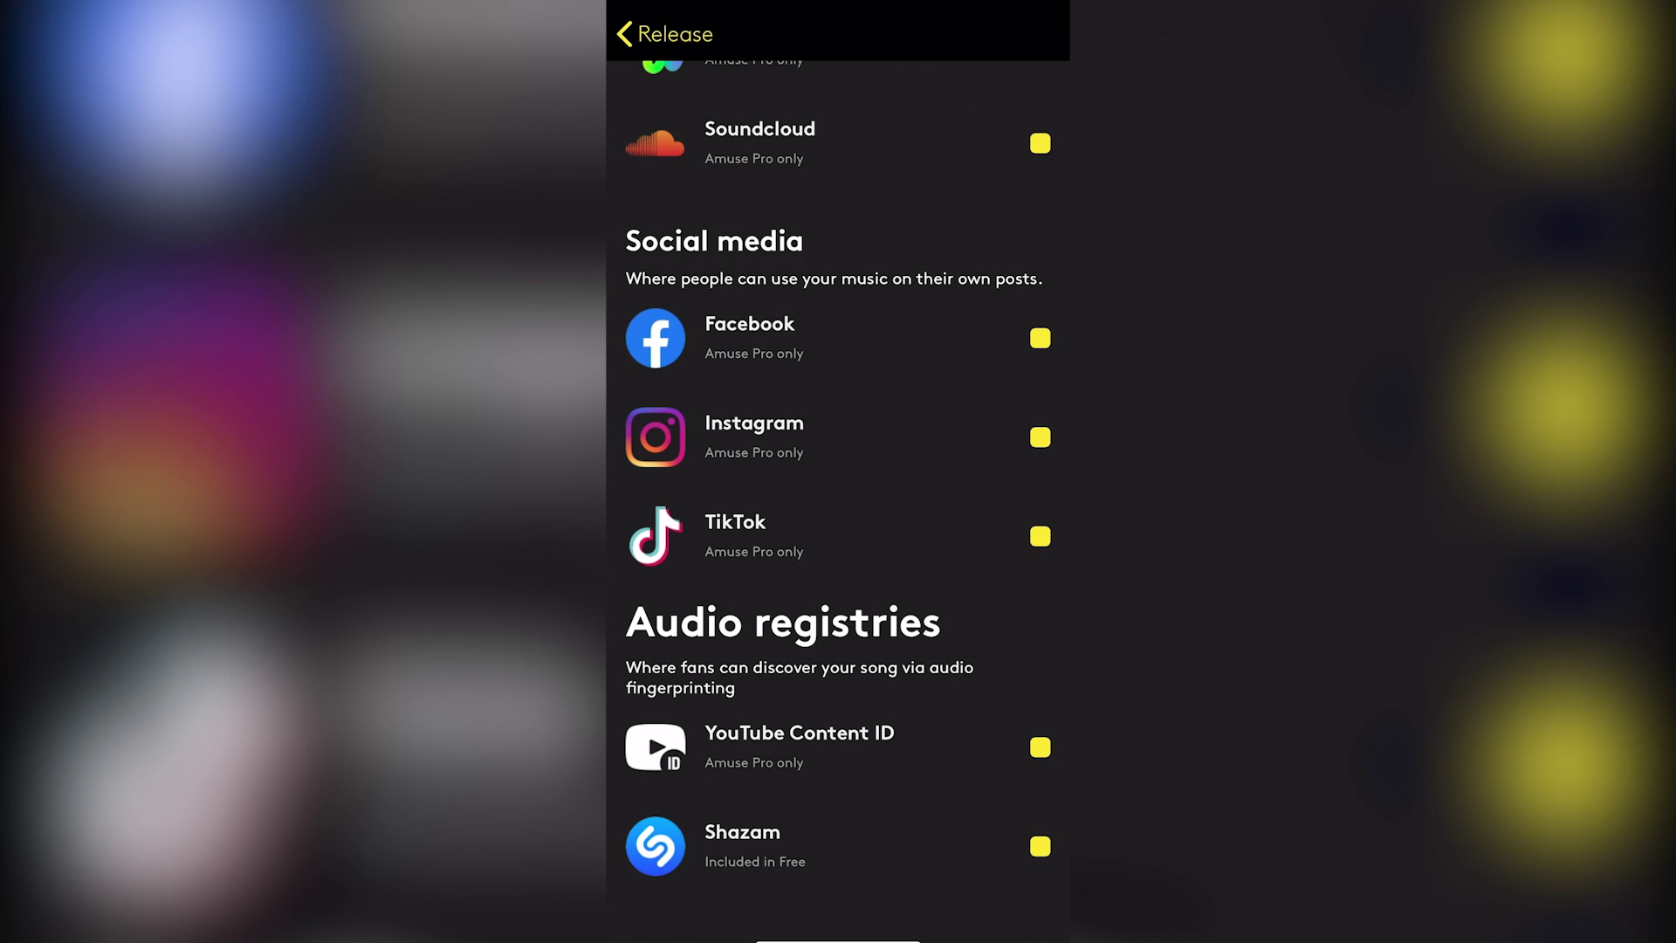
scroll(839, 489, "up", 2)
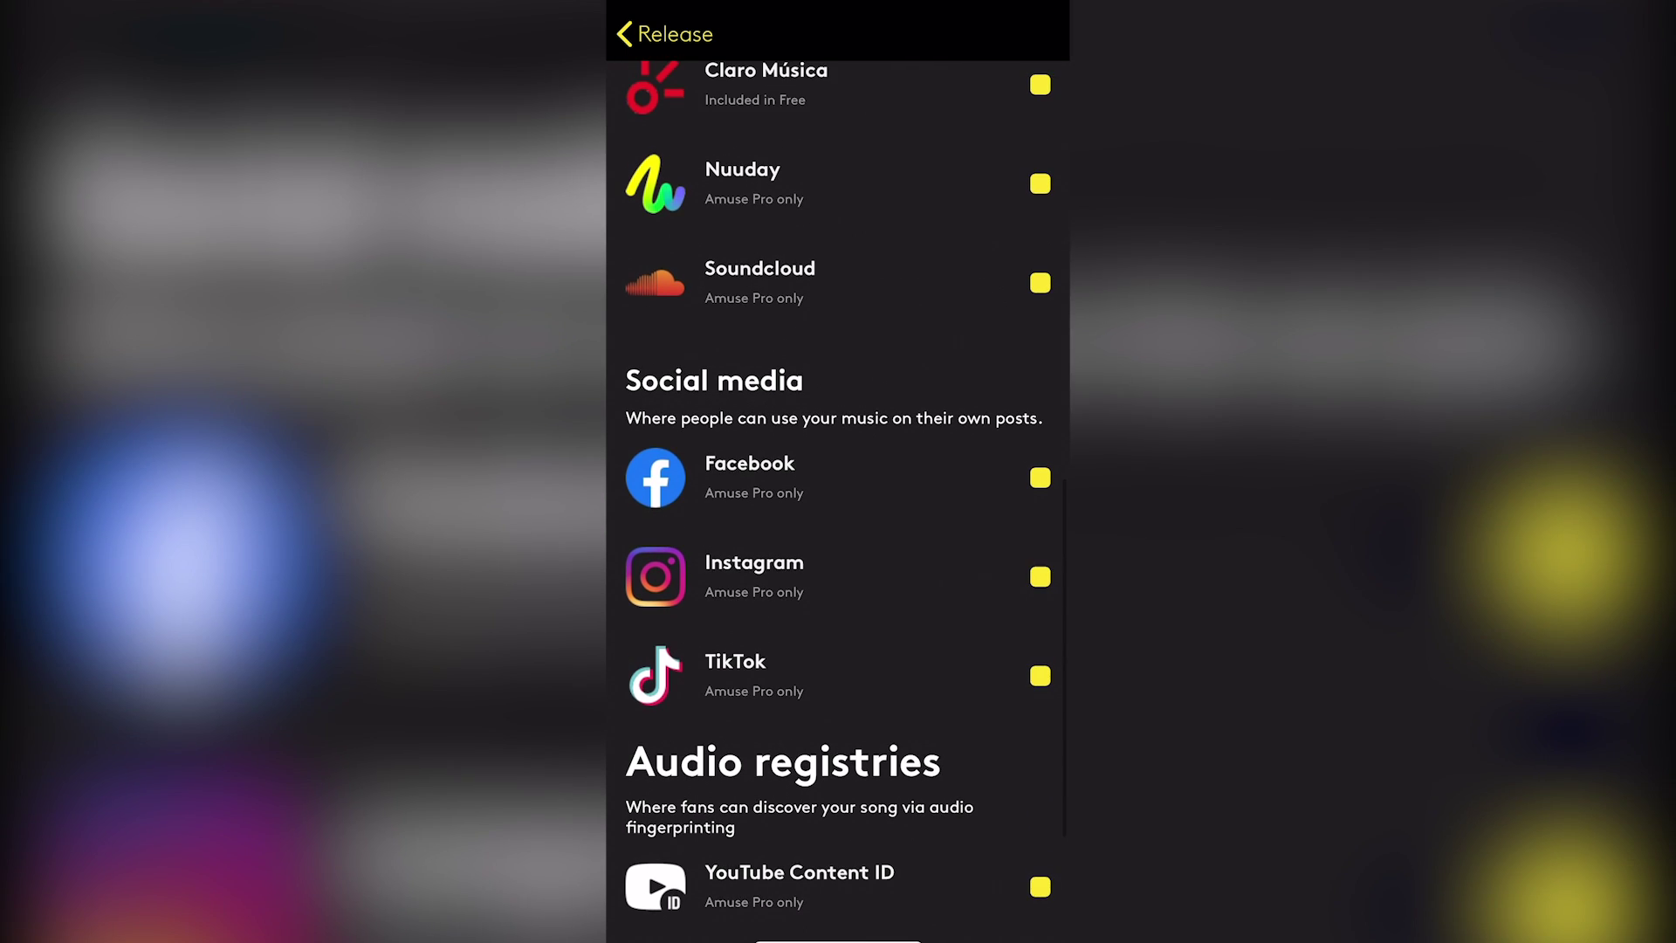
scroll(838, 488, "up", 1)
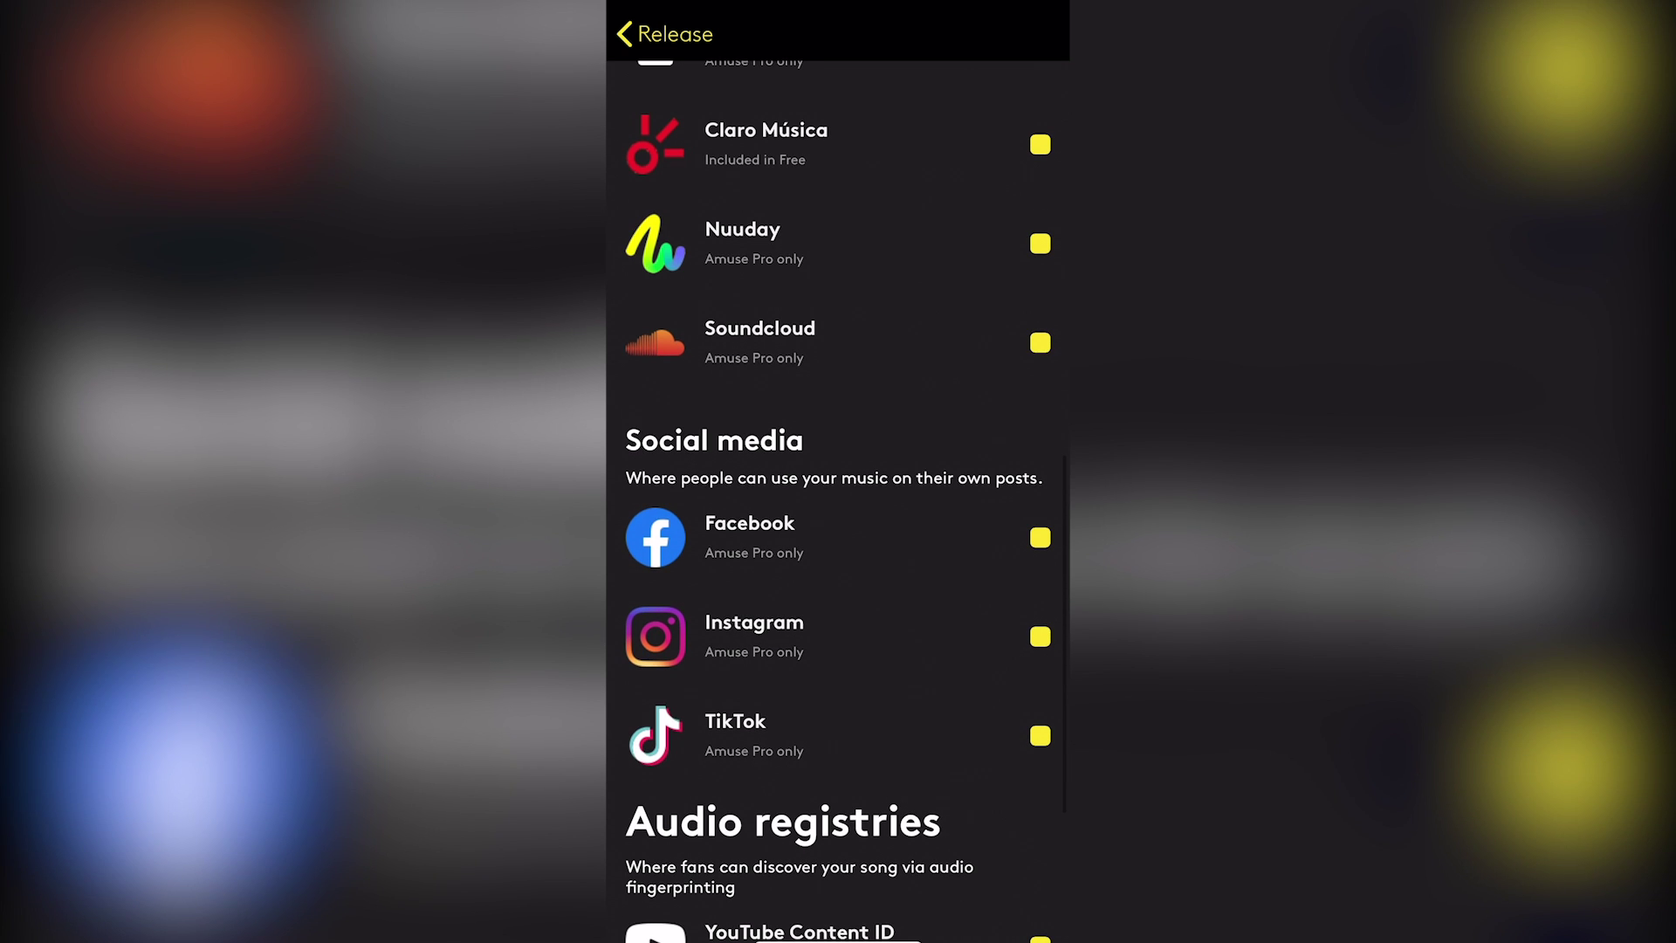
scroll(838, 489, "up", 1)
scroll(838, 489, "up", 1)
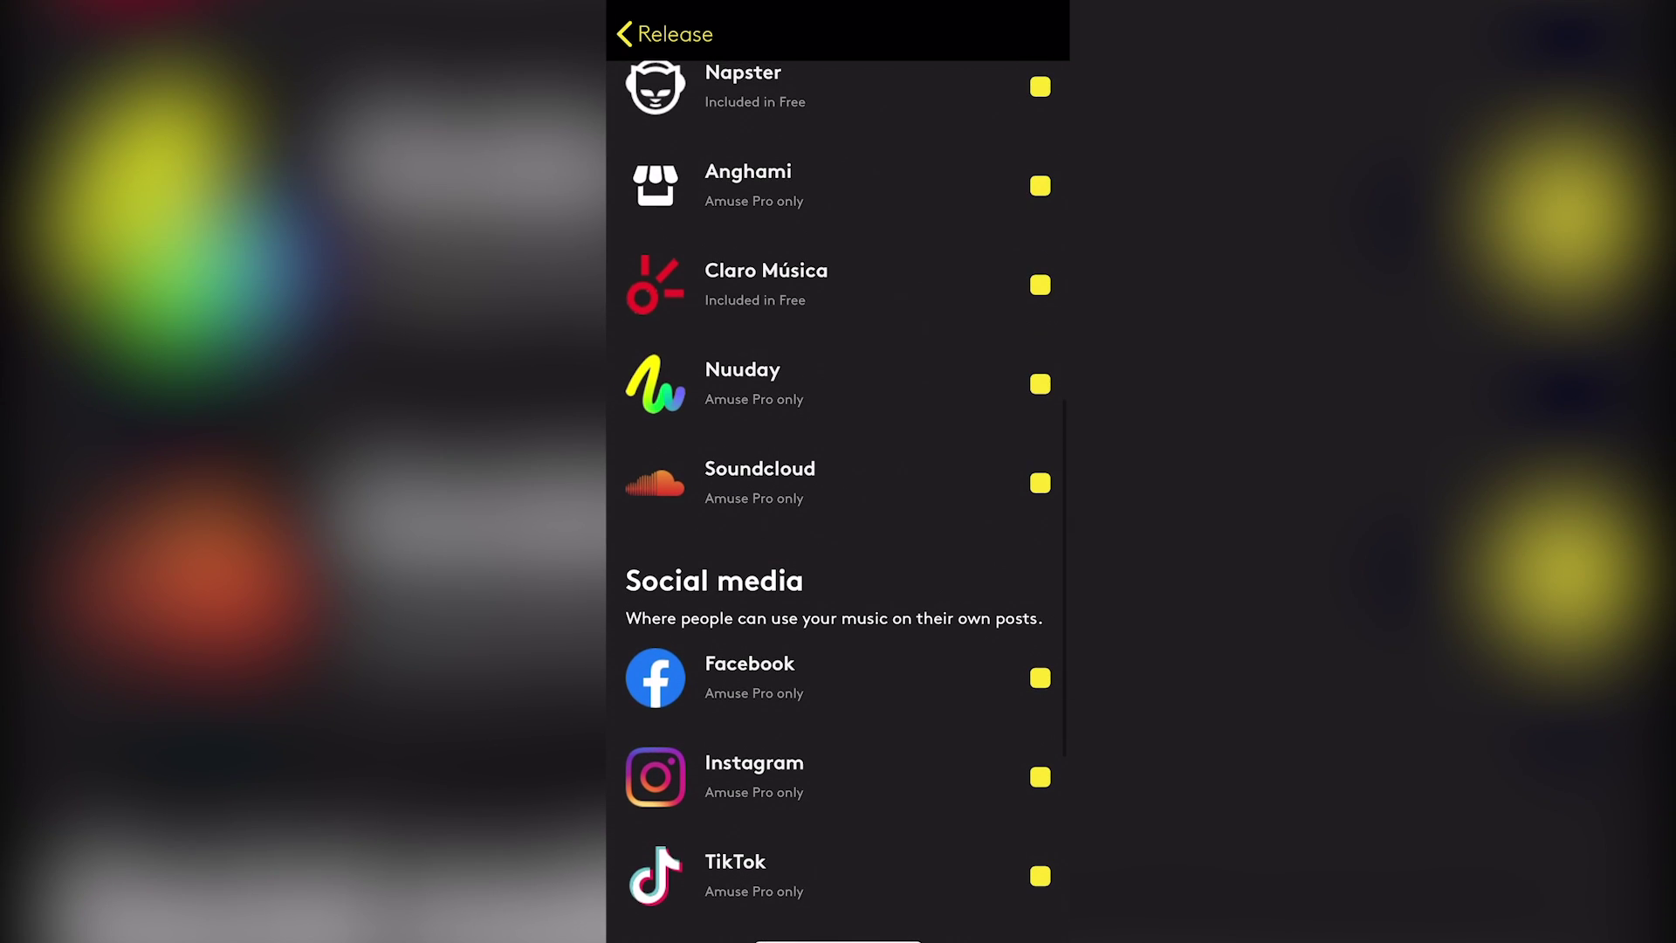
scroll(838, 489, "up", 10)
left_click(664, 33)
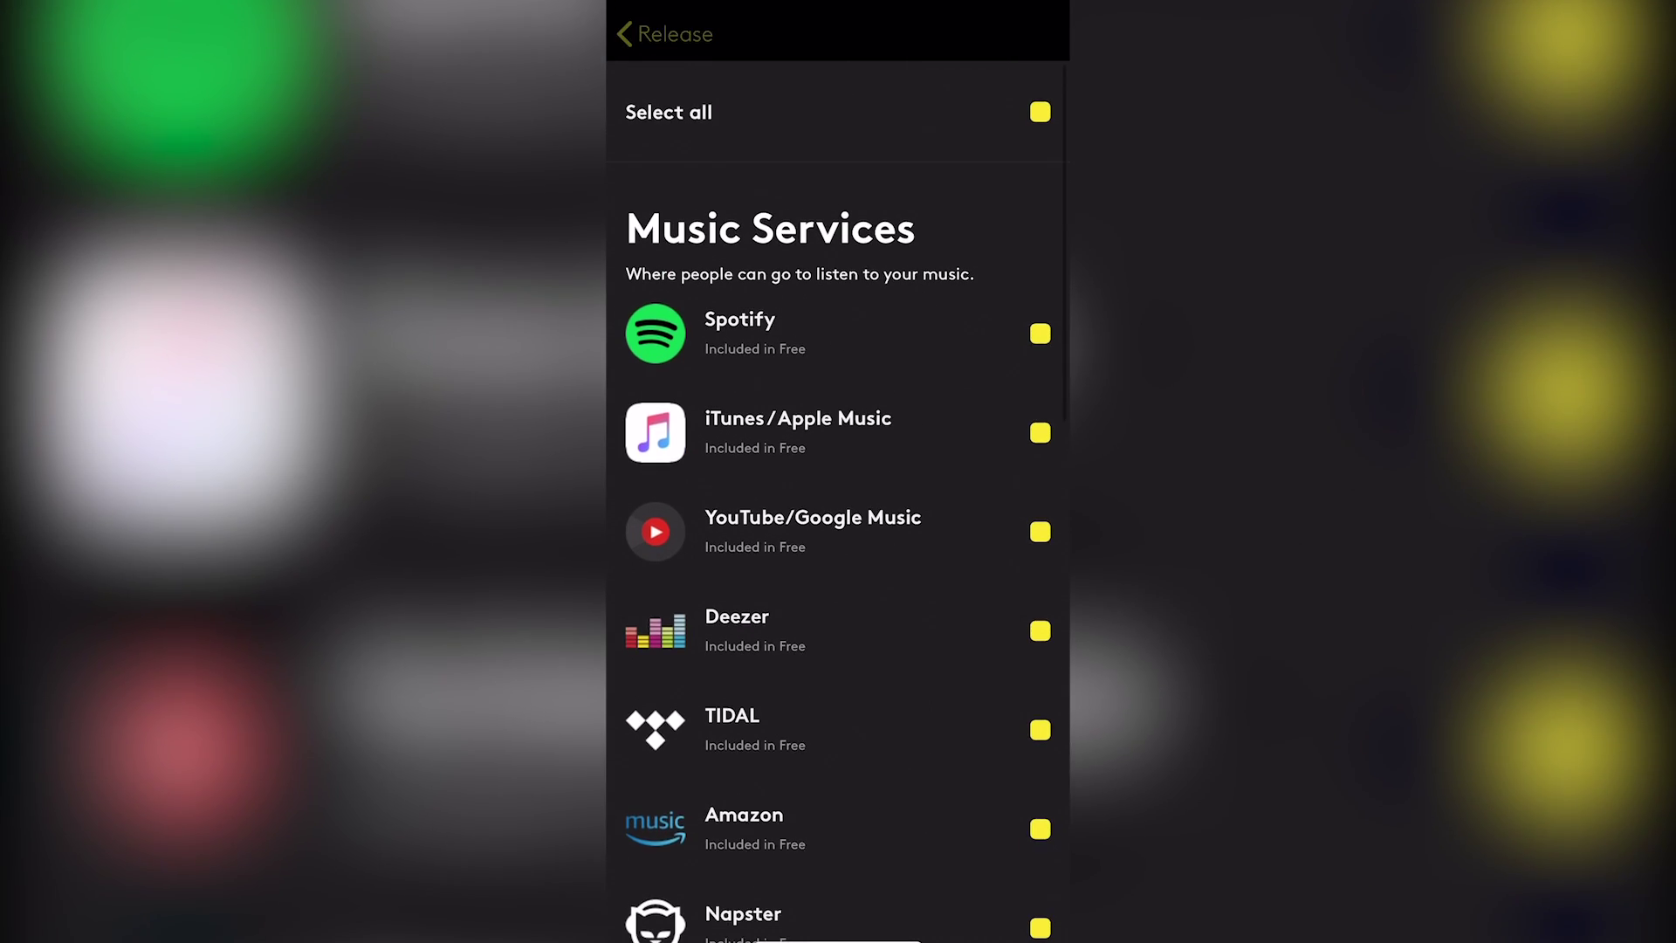
Answer No to 'Has this release been live before?'
scroll(838, 489, "down", 1)
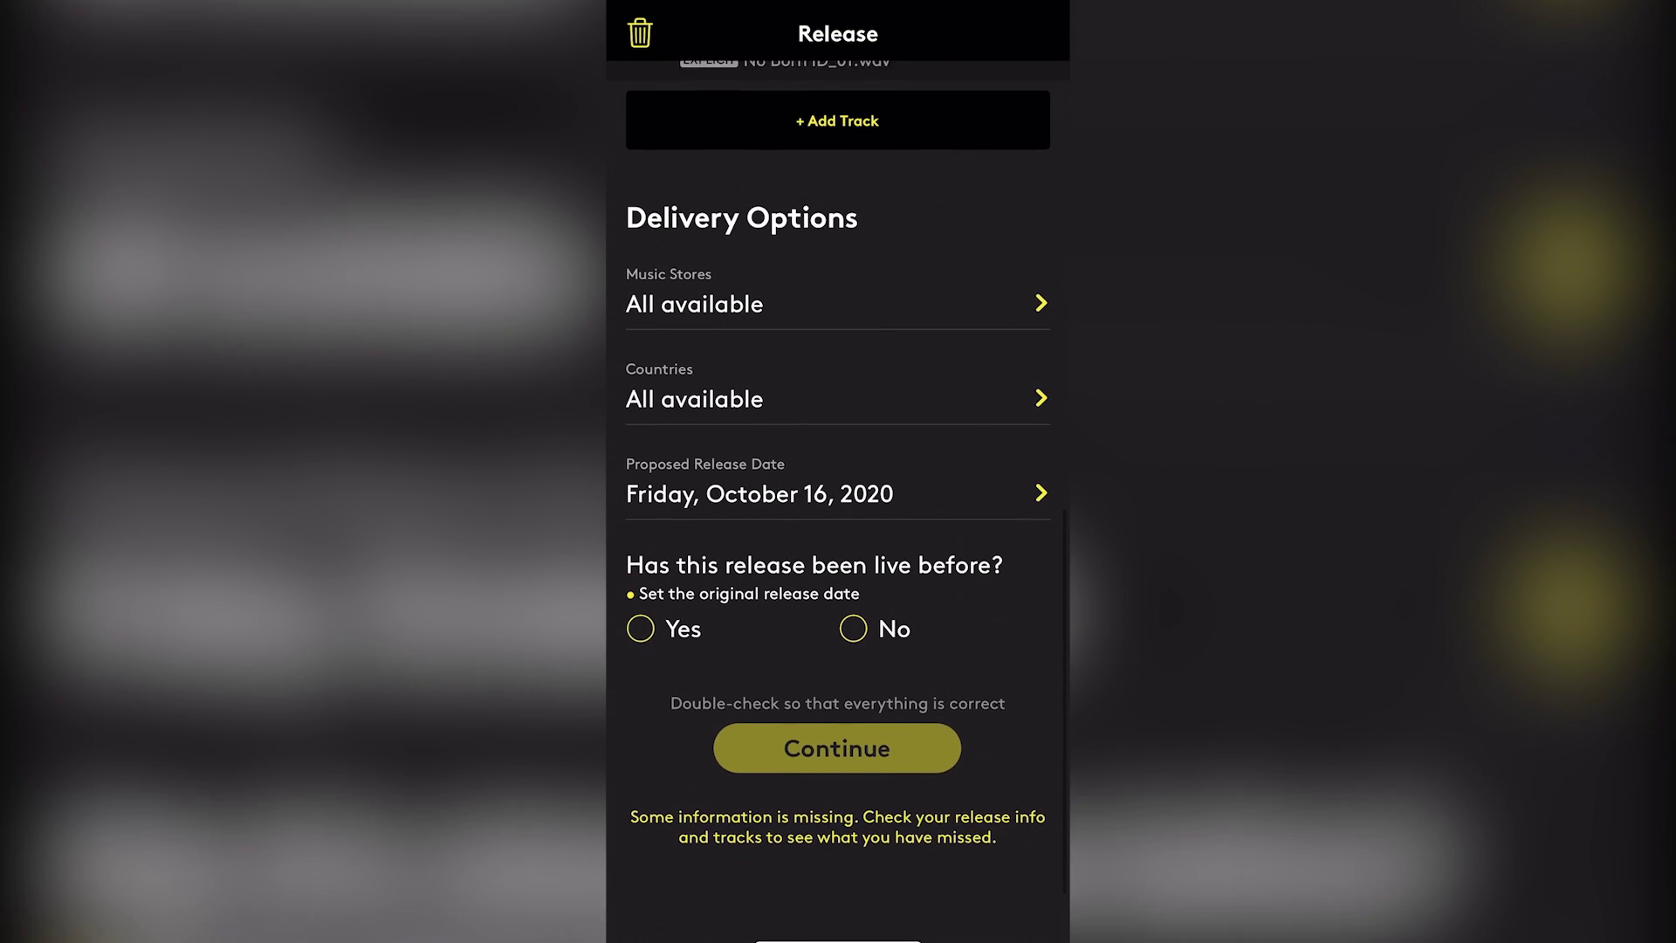
left_click(853, 677)
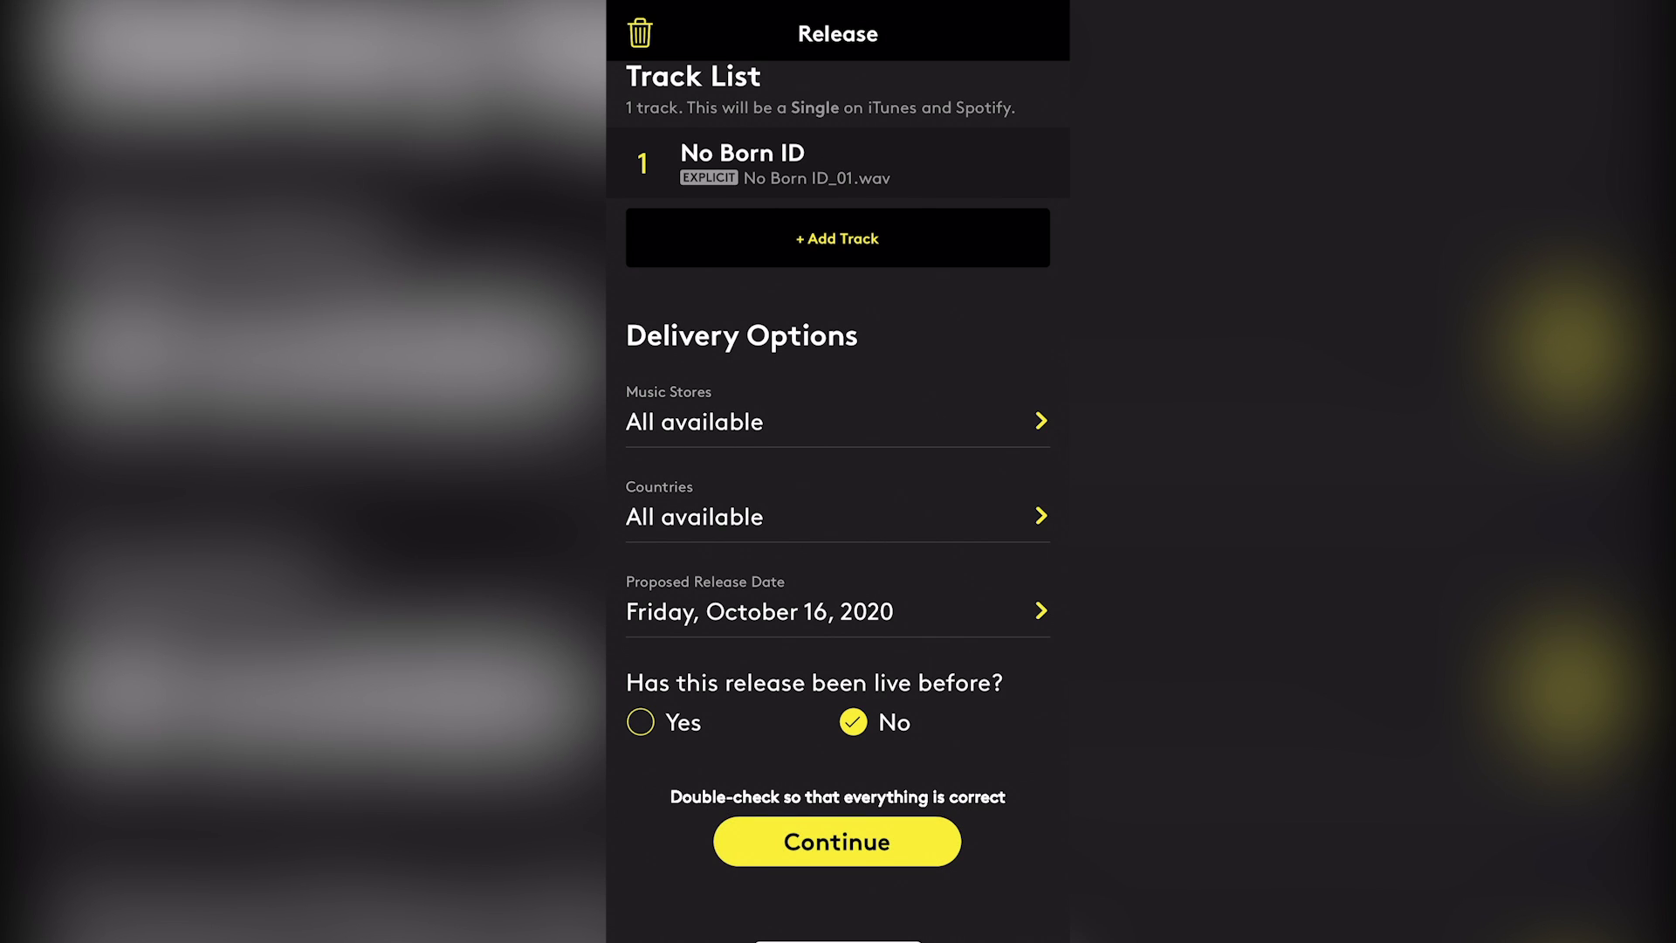
left_click(837, 841)
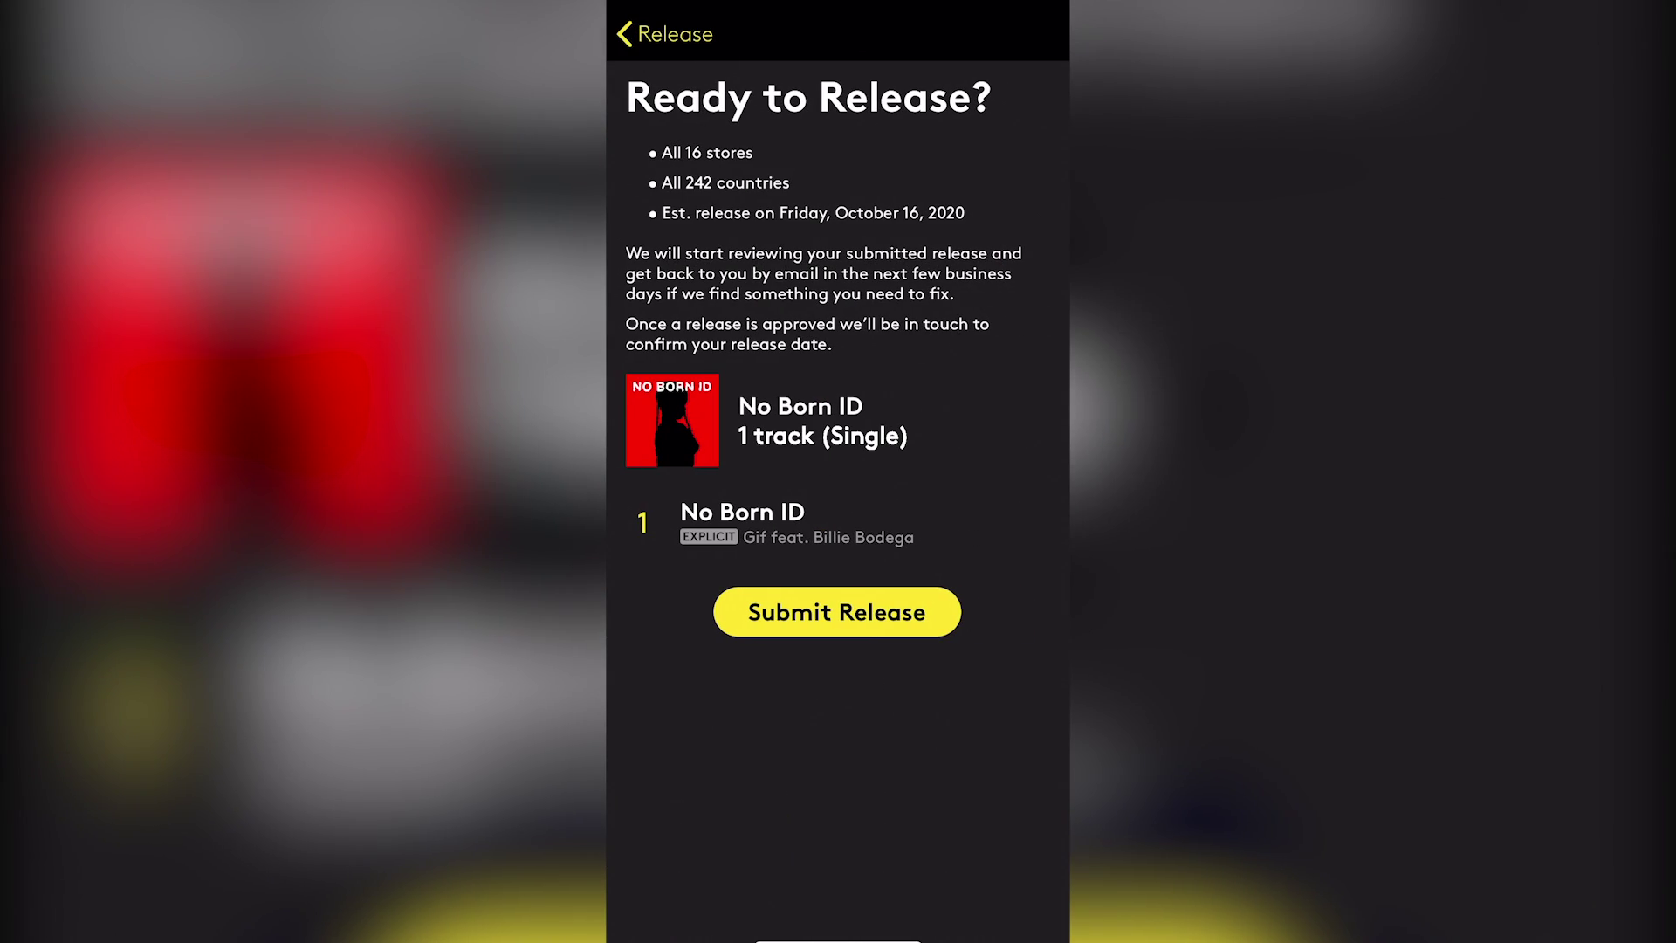